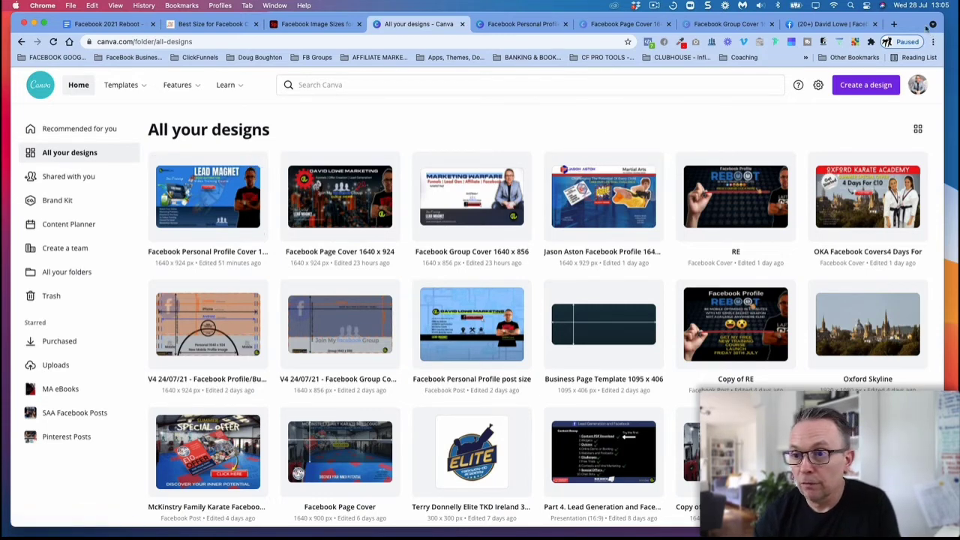
{"action": "left_click", "coordinate": [824, 24]}
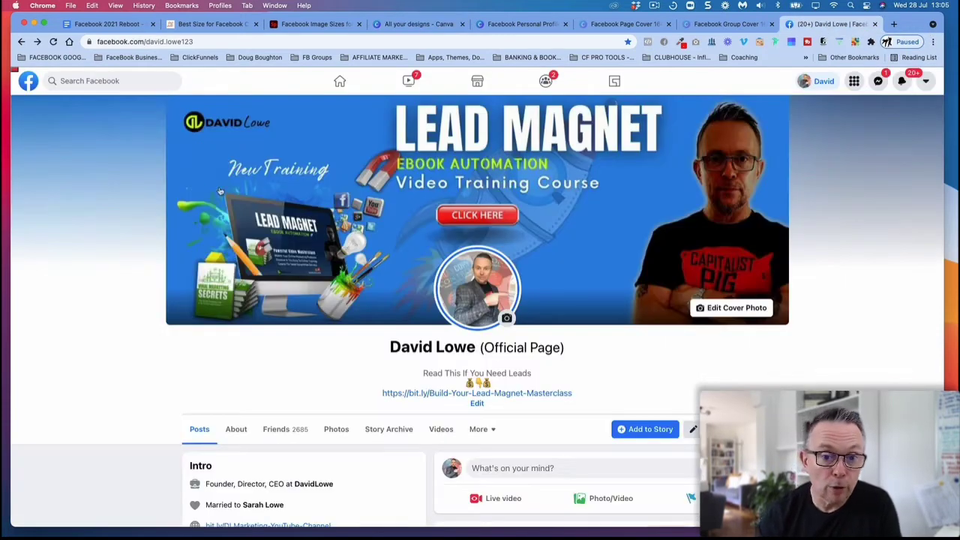
{"action": "left_click", "coordinate": [439, 25]}
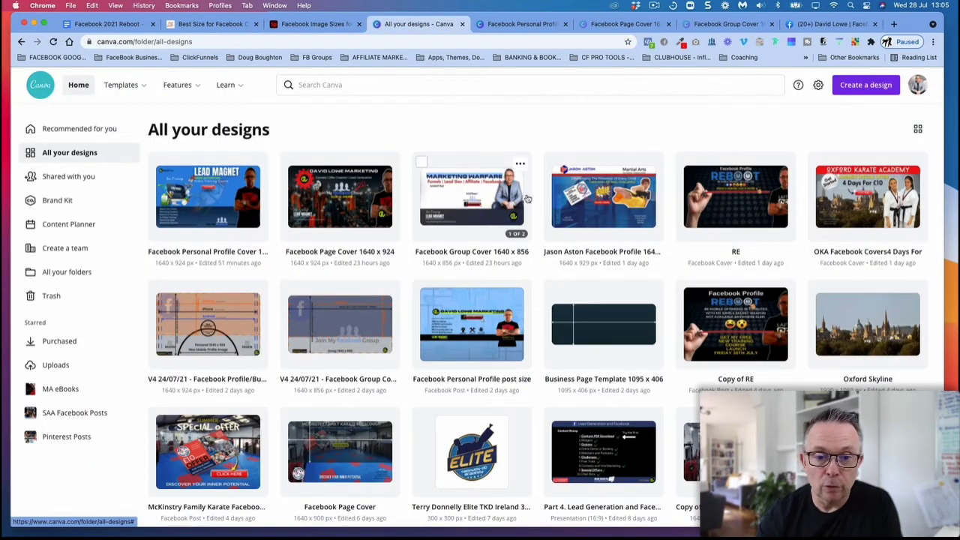
{"action": "scroll", "coordinate": [527, 198], "scroll_direction": "down", "scroll_amount": 1}
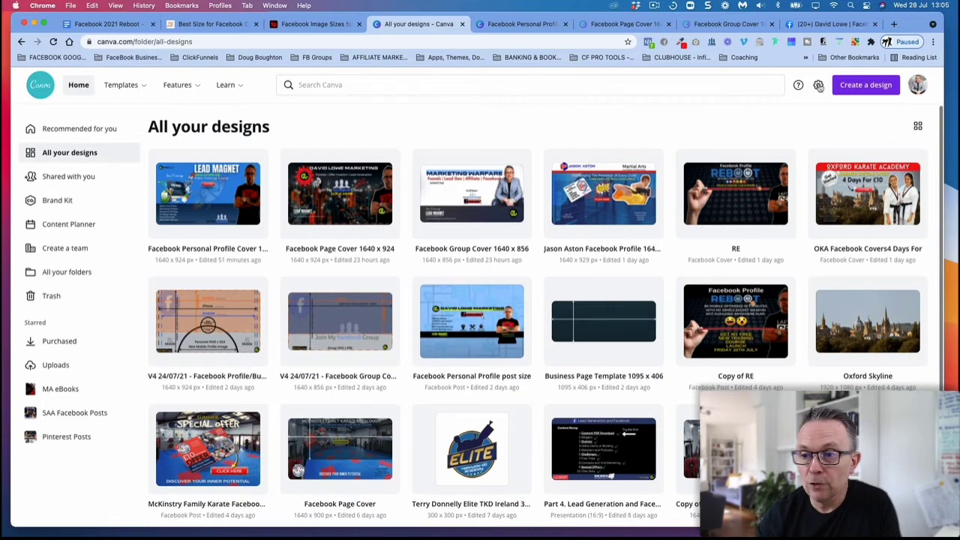
Step: Create a new blank Facebook Cover design at 1640 × 924 px, finding the design type by searching for "face"
{"action": "left_click", "coordinate": [866, 84]}
{"action": "type", "text": "face"}
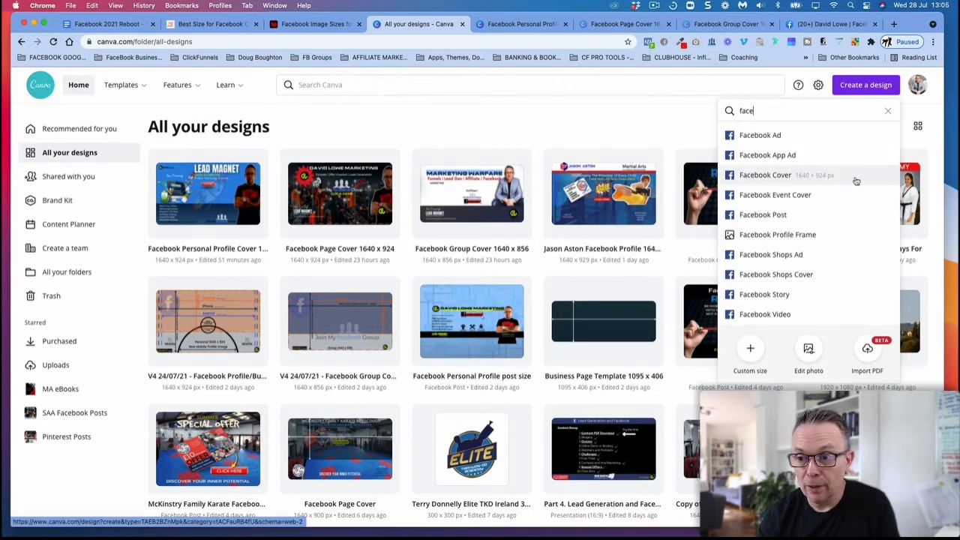
{"action": "left_click", "coordinate": [808, 177]}
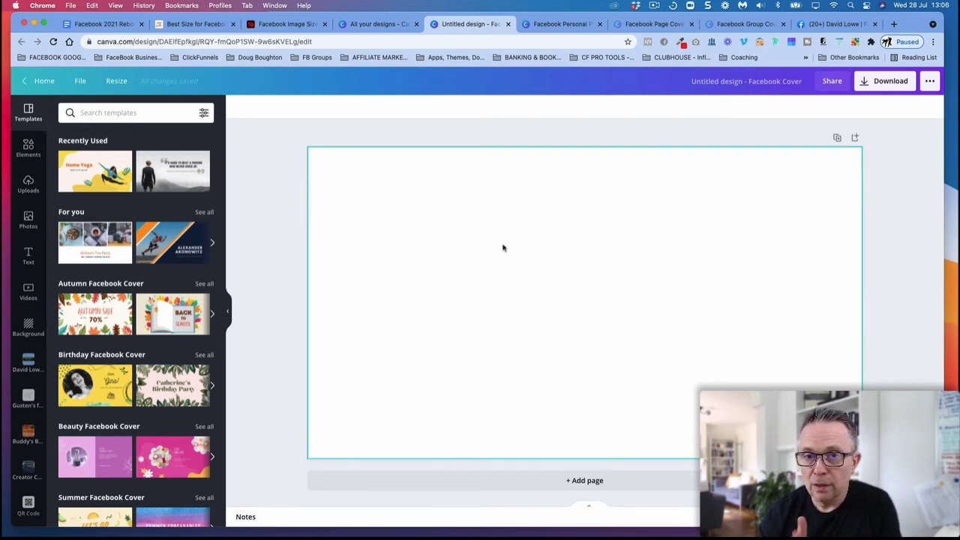
Step: Add a second blank page to the cover design and return to page 1
{"action": "left_click", "coordinate": [582, 481]}
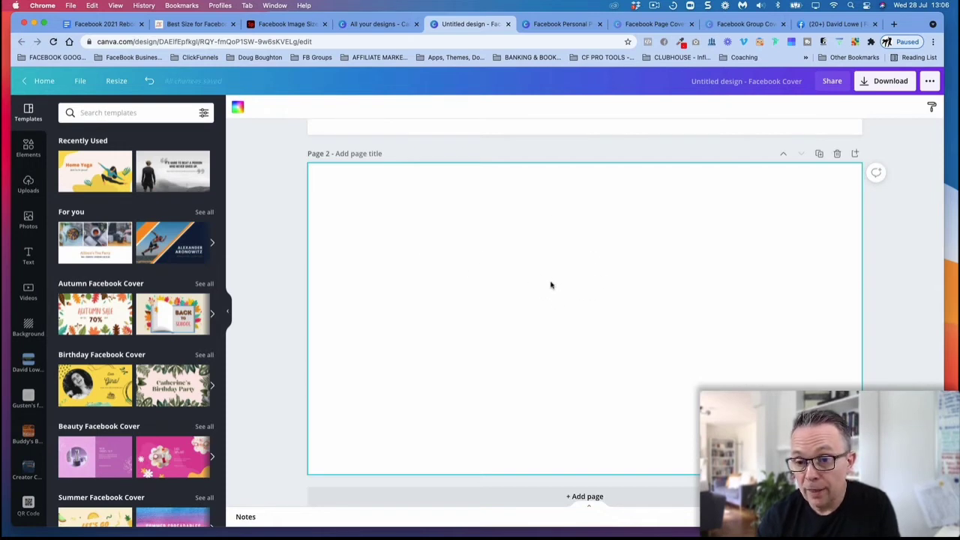
{"action": "scroll", "coordinate": [568, 278], "scroll_direction": "up", "scroll_amount": 5}
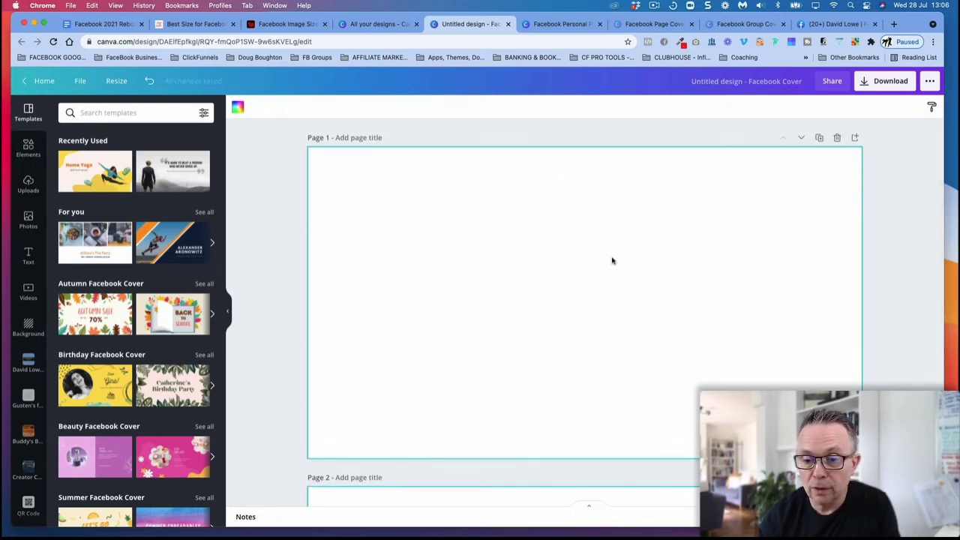
{"action": "scroll", "coordinate": [612, 260], "scroll_direction": "down", "scroll_amount": 3}
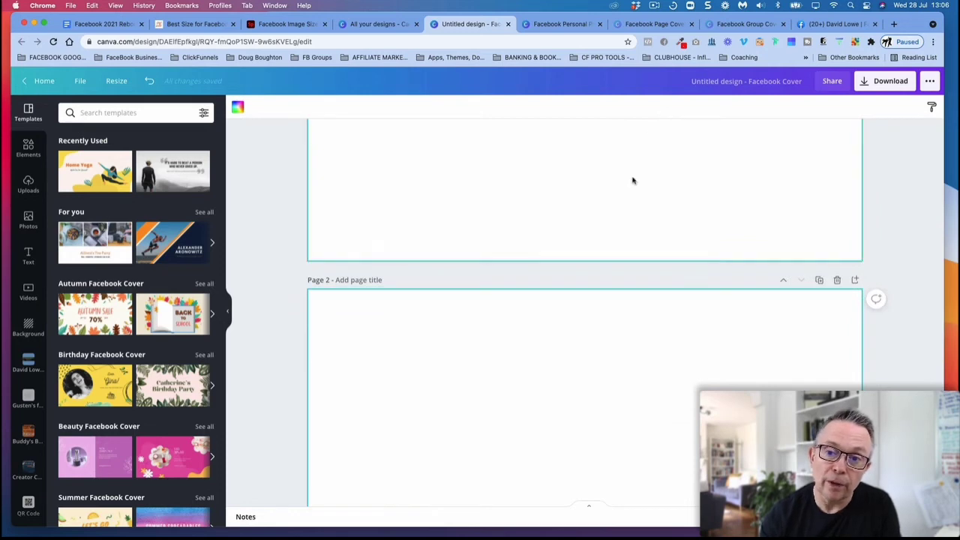
{"action": "scroll", "coordinate": [478, 185], "scroll_direction": "up", "scroll_amount": 3}
{"action": "scroll", "coordinate": [517, 188], "scroll_direction": "down", "scroll_amount": 4}
{"action": "scroll", "coordinate": [503, 466], "scroll_direction": "up", "scroll_amount": 2}
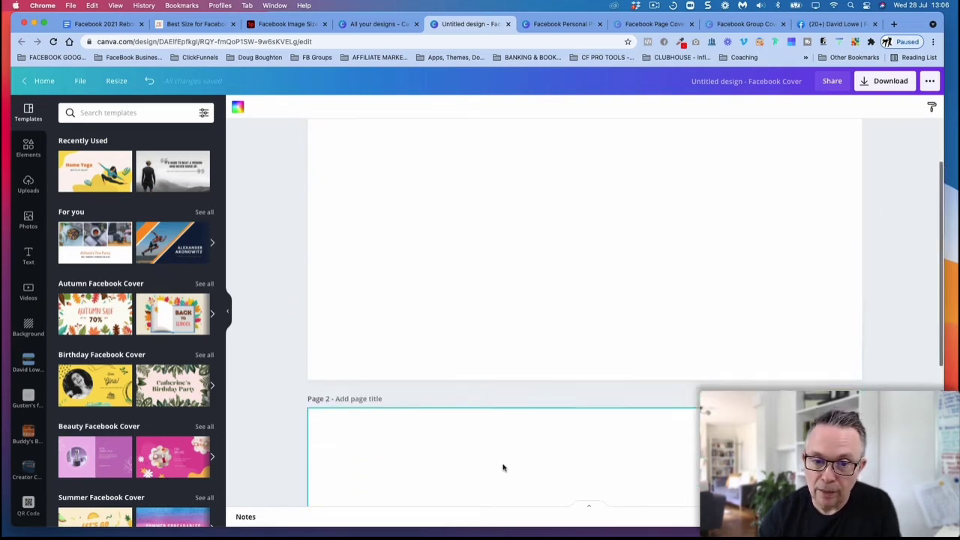
{"action": "scroll", "coordinate": [504, 468], "scroll_direction": "up", "scroll_amount": 1}
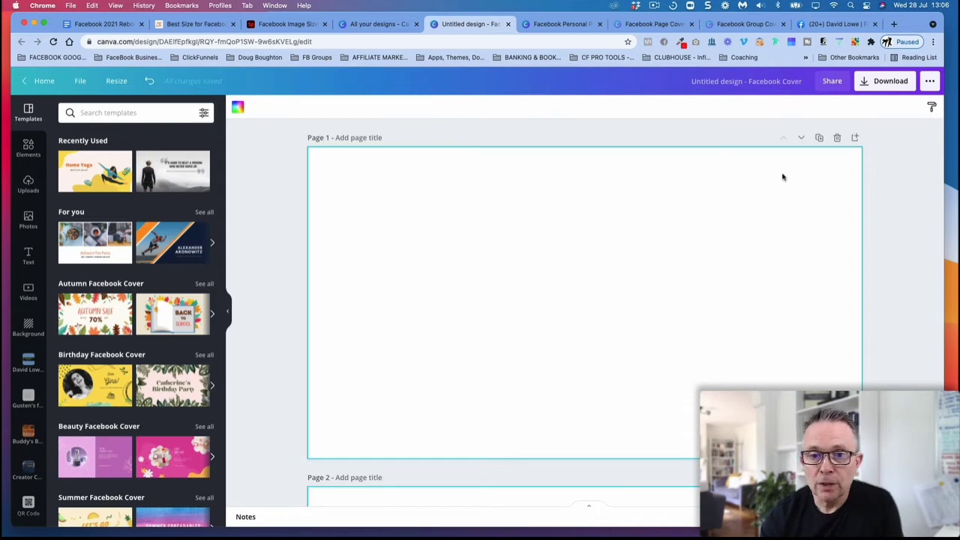
Step: Rename the untitled cover design "Faceboook Personal Profile Mocku"
{"action": "left_click", "coordinate": [764, 89]}
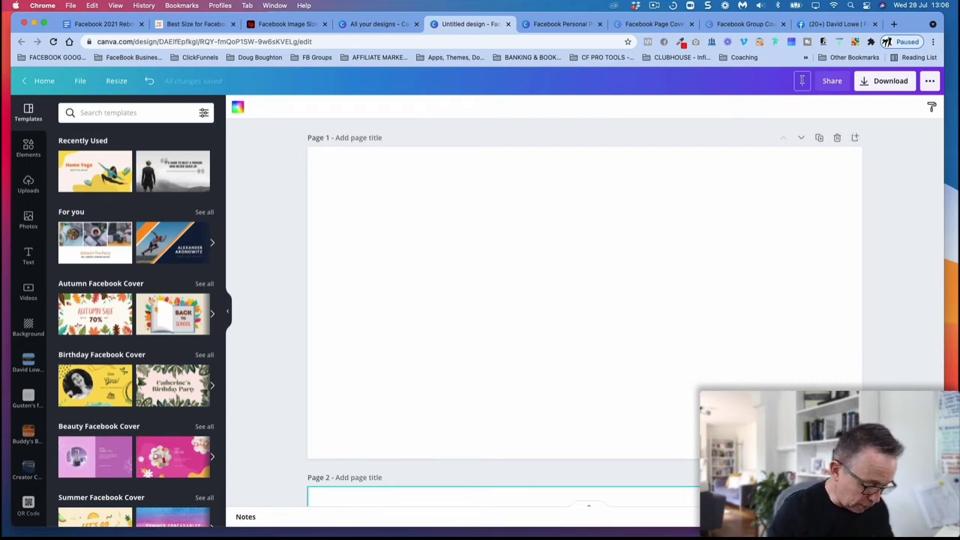
{"action": "type", "text": "Person"}
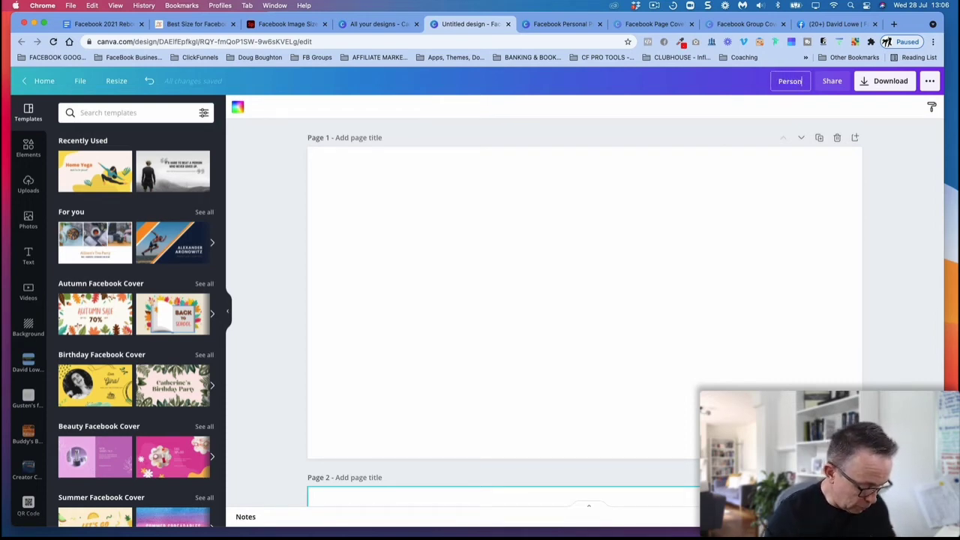
{"action": "type", "text": "al Profi"}
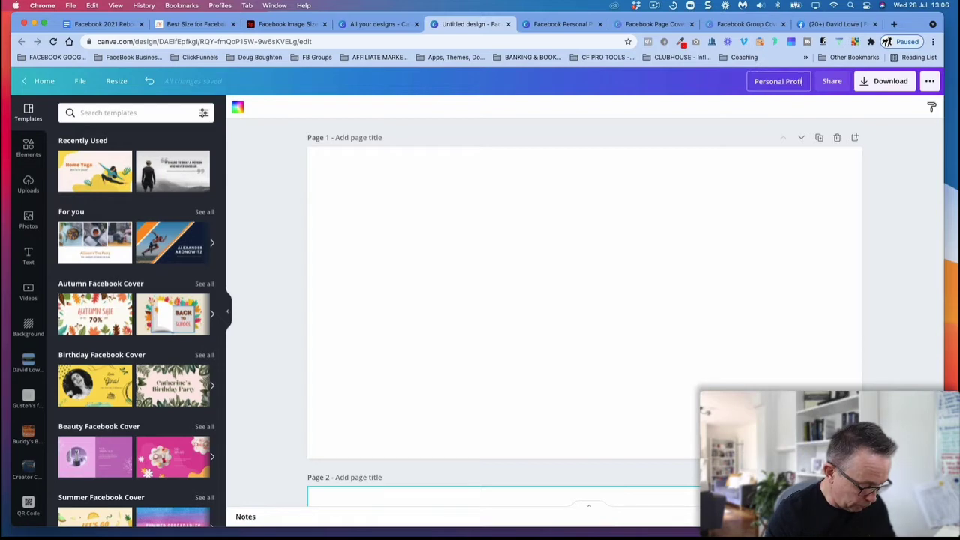
{"action": "type", "text": "le M"}
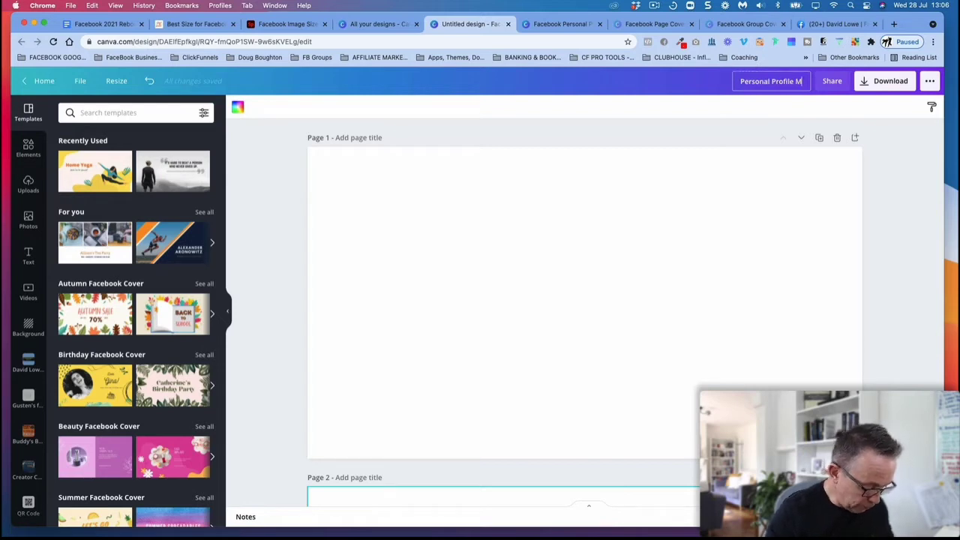
{"action": "type", "text": "ockup"}
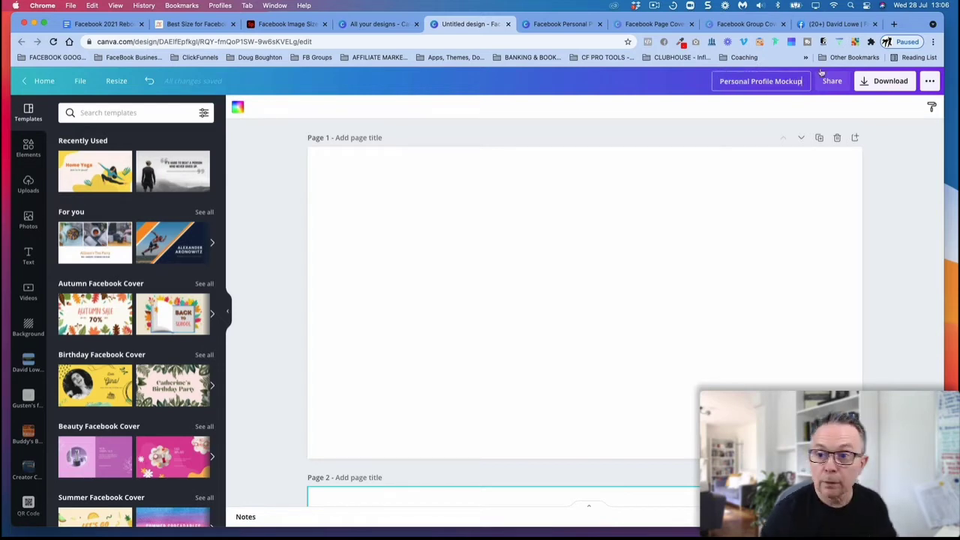
{"action": "left_click", "coordinate": [721, 82]}
{"action": "type", "text": "Faceboo"}
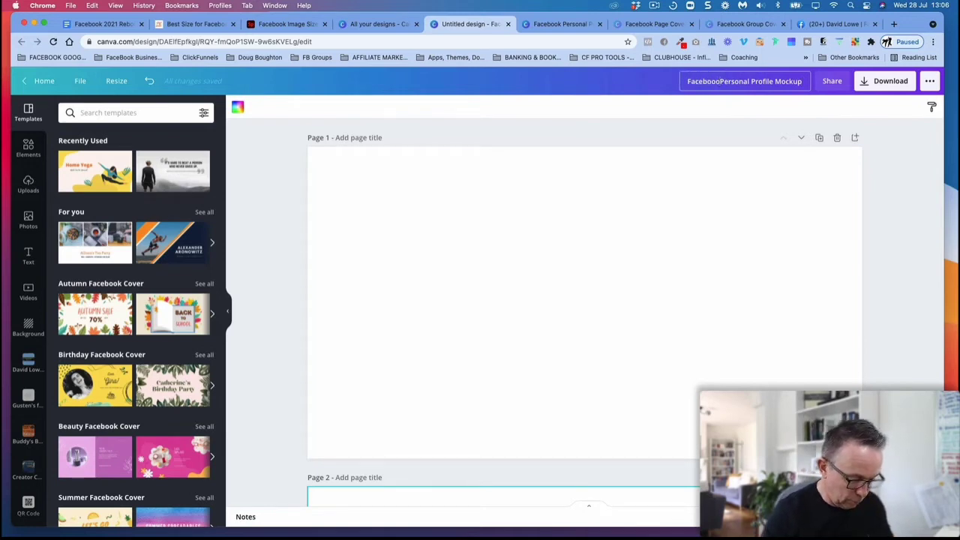
{"action": "type", "text": "k"}
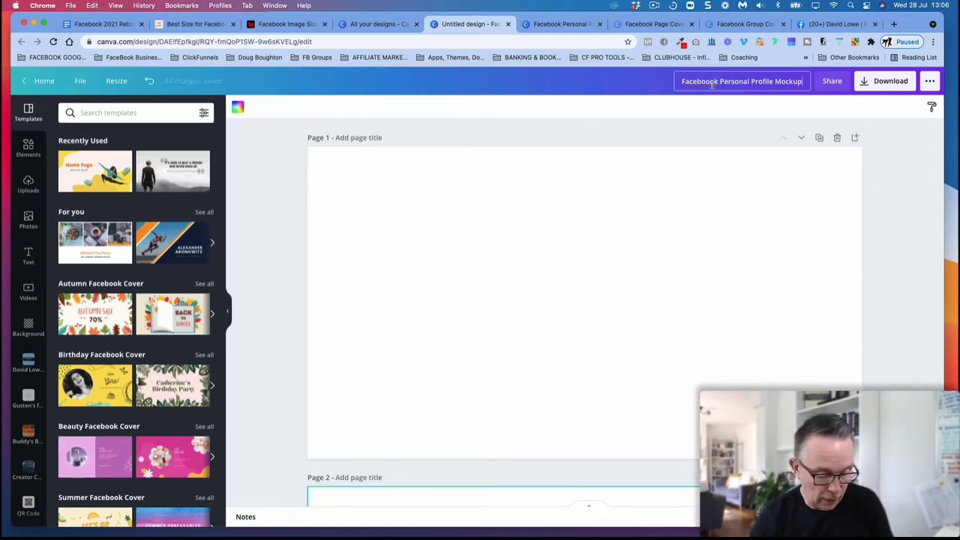
{"action": "key", "text": "Return"}
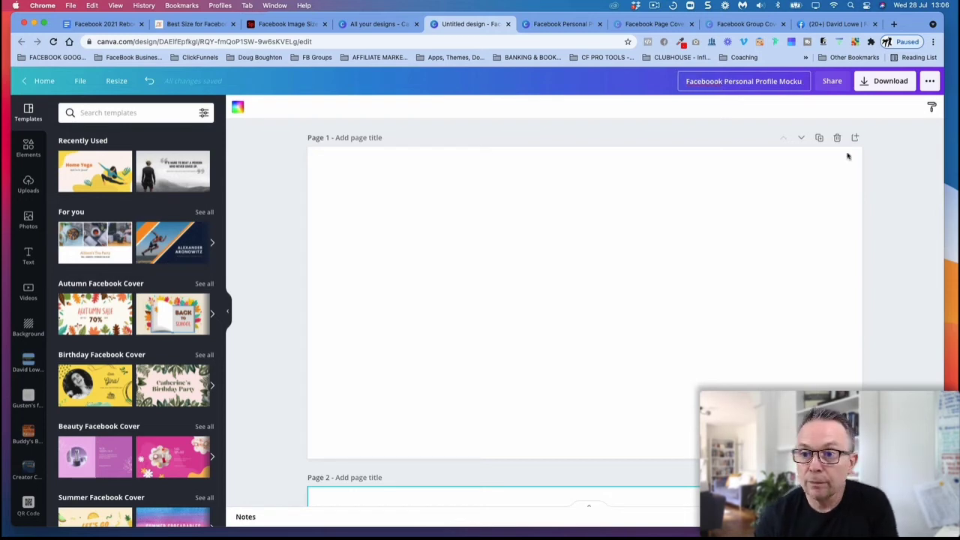
{"action": "left_click", "coordinate": [911, 184]}
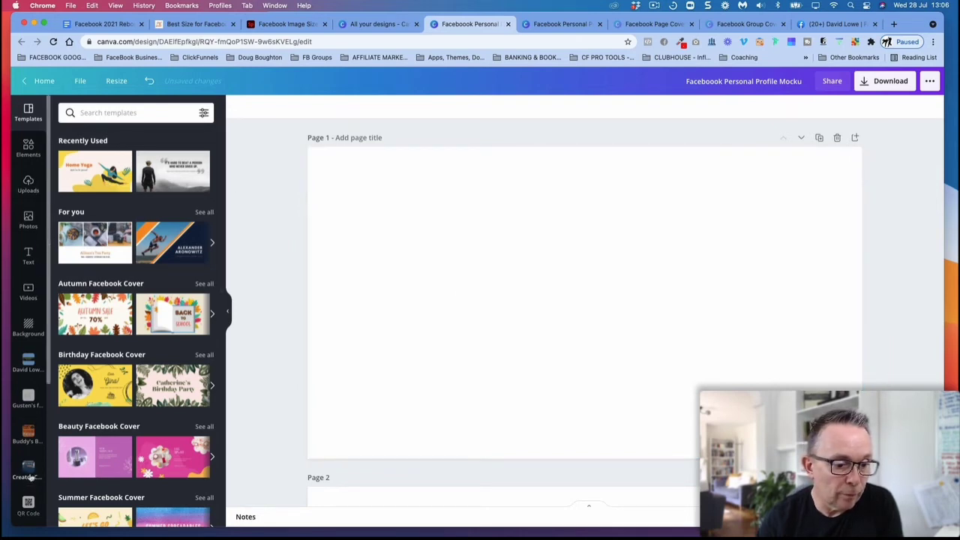
Step: Go back to all designs and open the existing Facebook Personal Profile Cover design
{"action": "scroll", "coordinate": [28, 480], "scroll_direction": "down", "scroll_amount": 3}
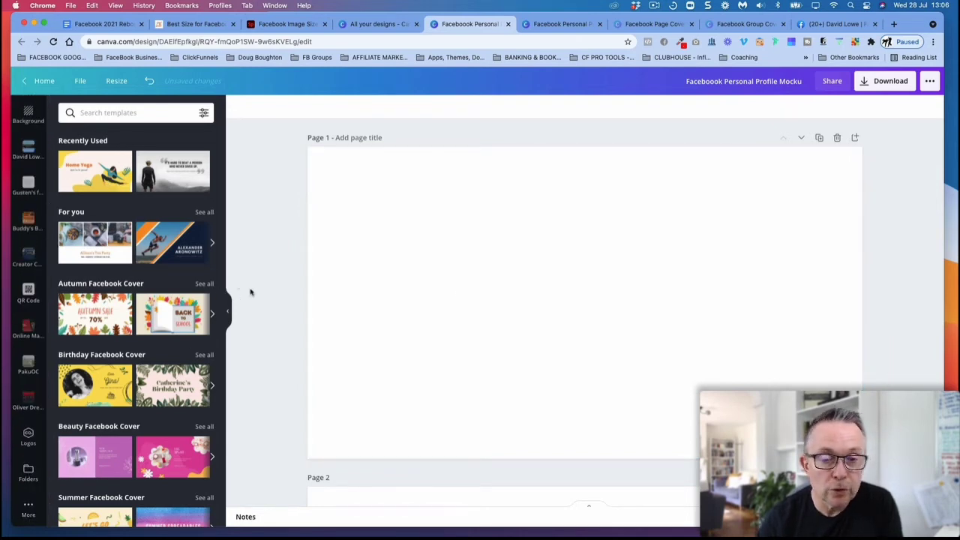
{"action": "scroll", "coordinate": [30, 198], "scroll_direction": "up", "scroll_amount": 3}
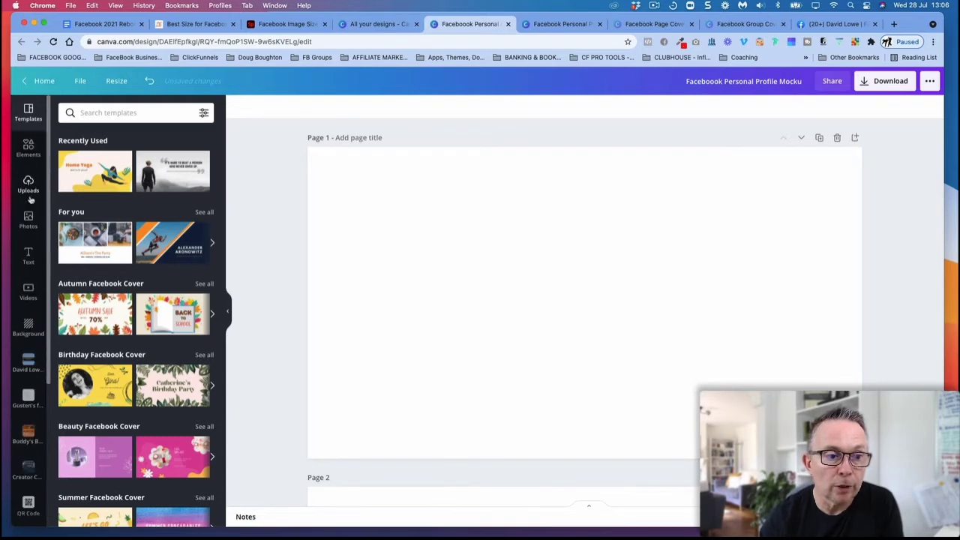
{"action": "left_click", "coordinate": [362, 25]}
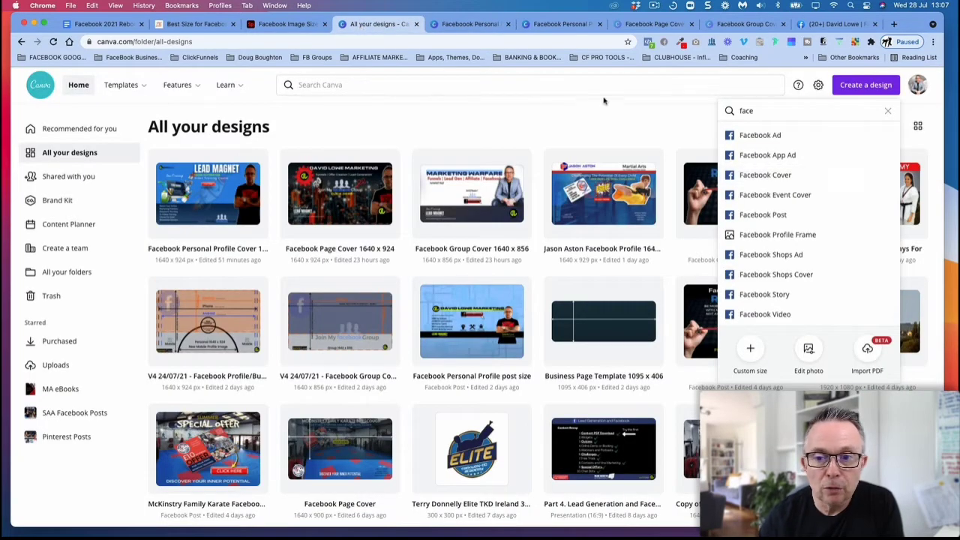
{"action": "left_click", "coordinate": [578, 117]}
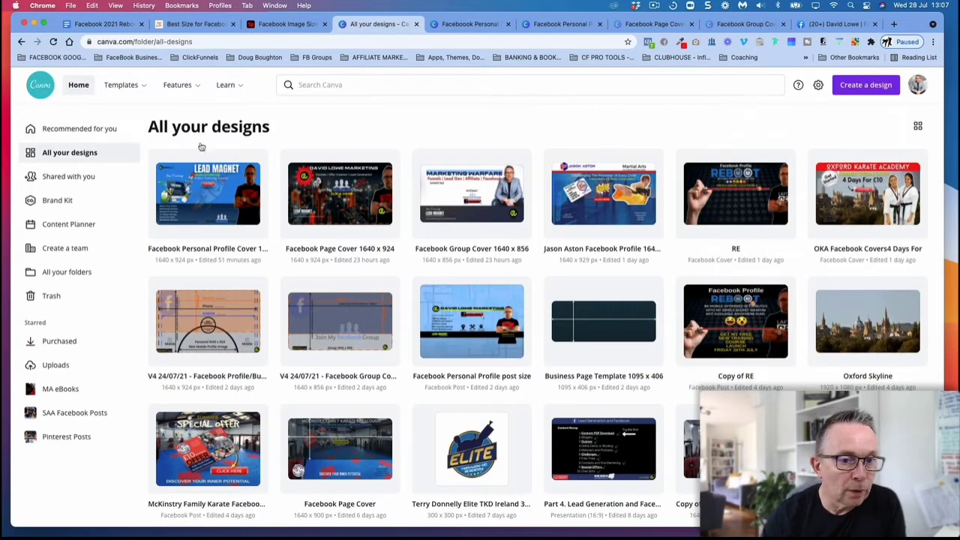
{"action": "left_click", "coordinate": [195, 191]}
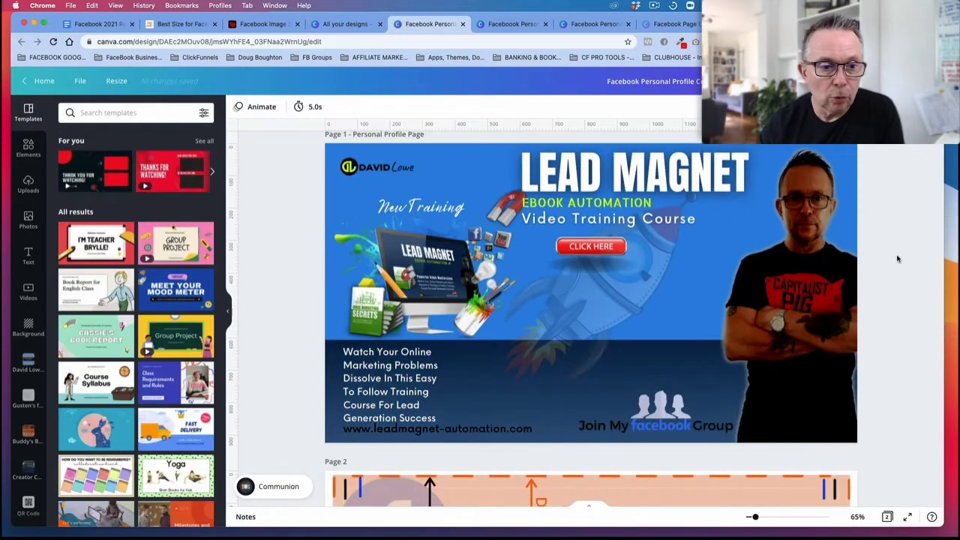
Step: Review both pages of the cover design and shift the safe-area guide image on page 2 slightly to the right
{"action": "scroll", "coordinate": [900, 261], "scroll_direction": "up", "scroll_amount": 1}
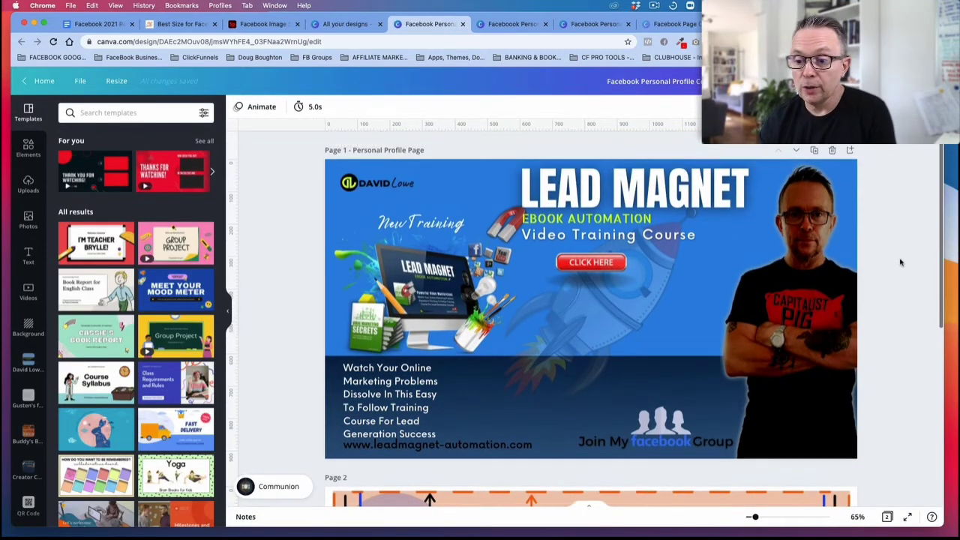
{"action": "scroll", "coordinate": [902, 262], "scroll_direction": "down", "scroll_amount": 5}
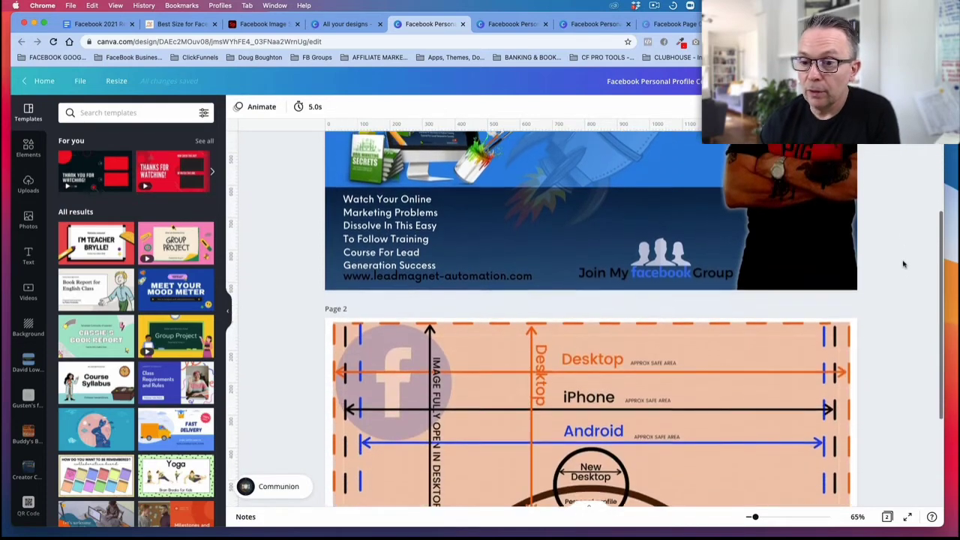
{"action": "scroll", "coordinate": [904, 264], "scroll_direction": "up", "scroll_amount": 5}
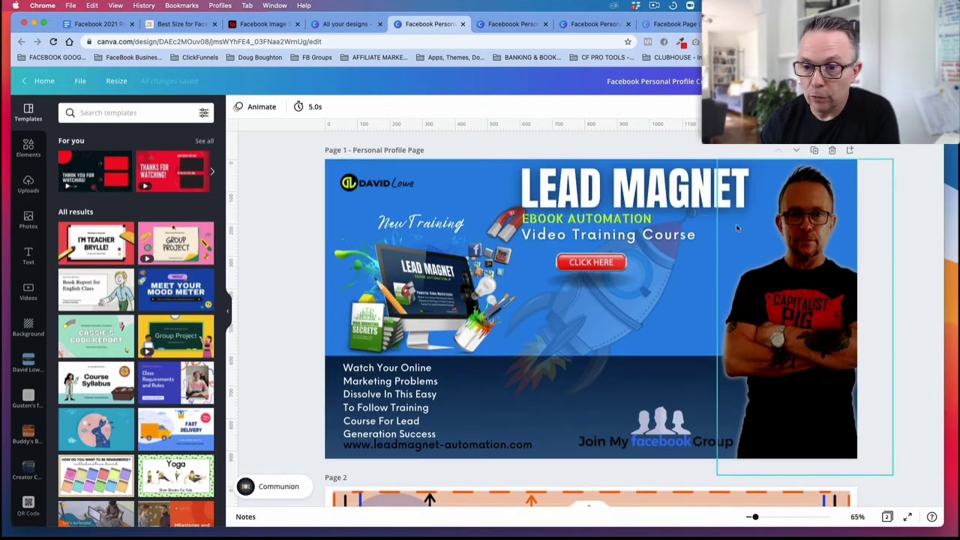
{"action": "scroll", "coordinate": [804, 354], "scroll_direction": "down", "scroll_amount": 9}
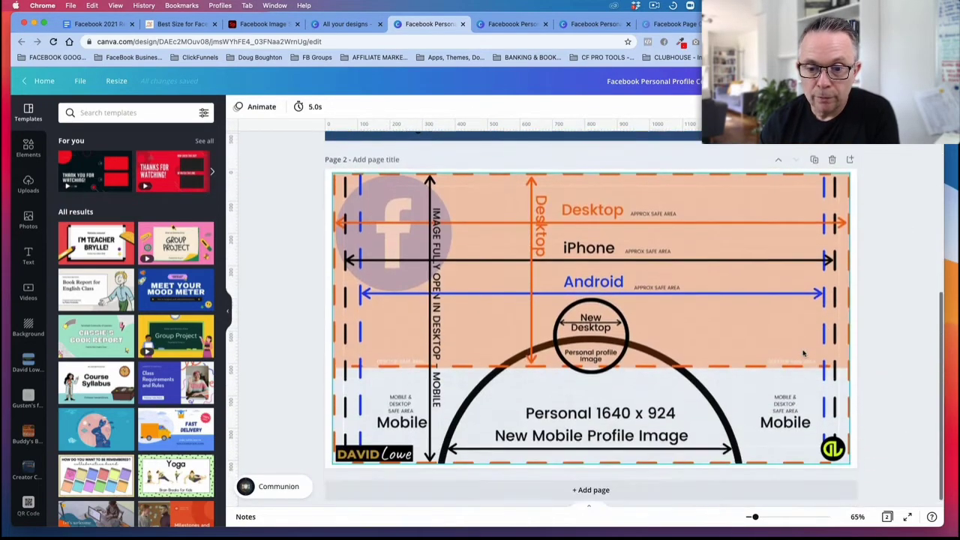
{"action": "mouse_move", "coordinate": [369, 208]}
{"action": "left_mouse_down"}
{"action": "mouse_move", "coordinate": [385, 231]}
{"action": "mouse_move", "coordinate": [359, 198]}
{"action": "mouse_move", "coordinate": [384, 207]}
{"action": "left_mouse_up"}
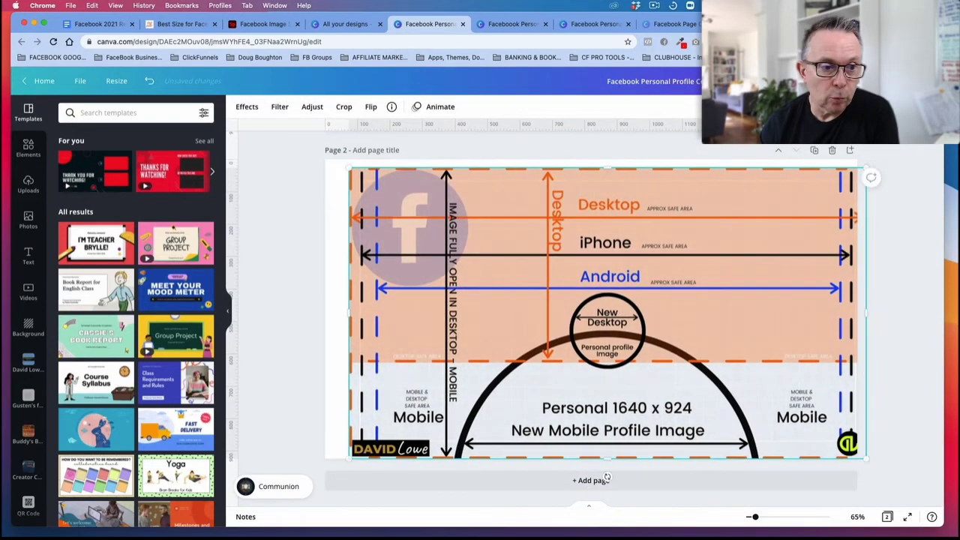
Step: Look through the uploaded images and the device's Downloads folder for media without uploading any file
{"action": "left_click", "coordinate": [28, 184]}
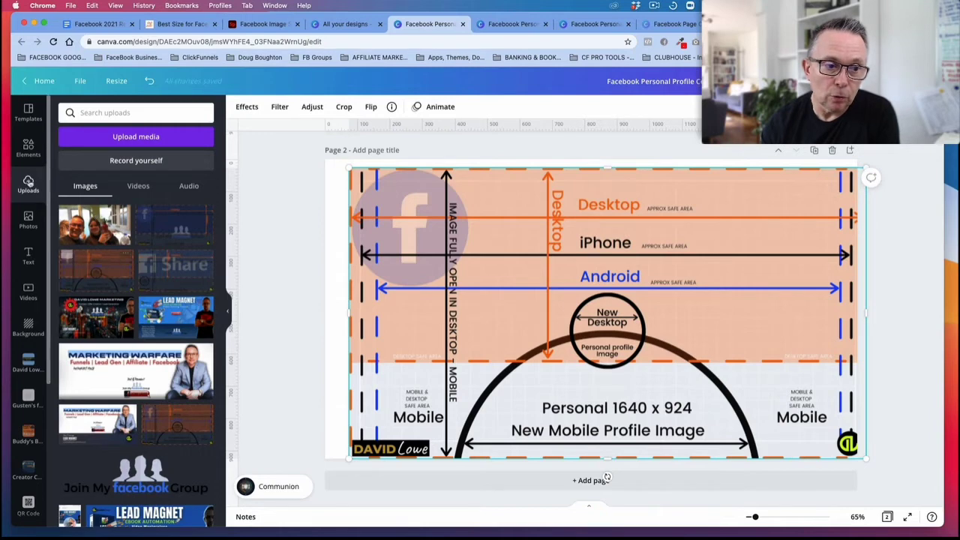
{"action": "left_click", "coordinate": [121, 138]}
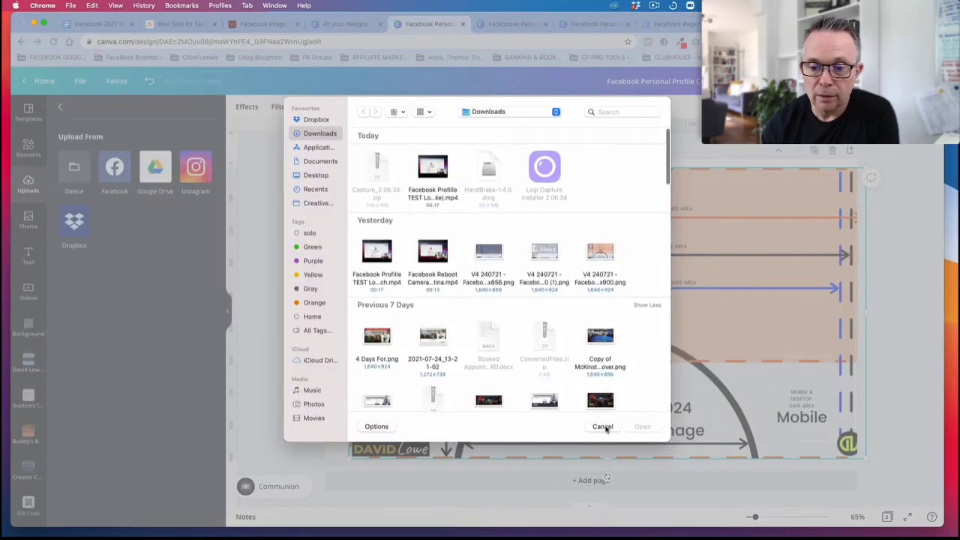
{"action": "left_click", "coordinate": [604, 427]}
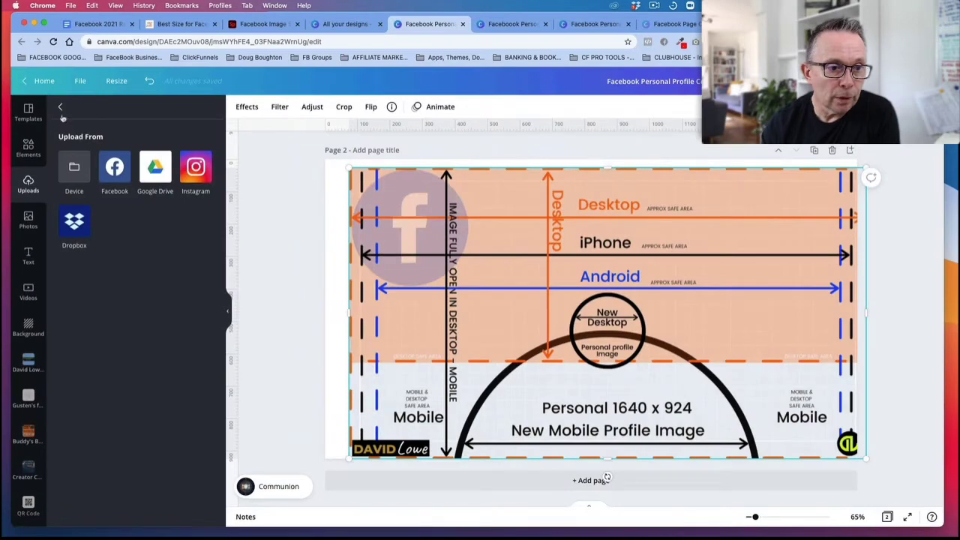
{"action": "left_click", "coordinate": [60, 108]}
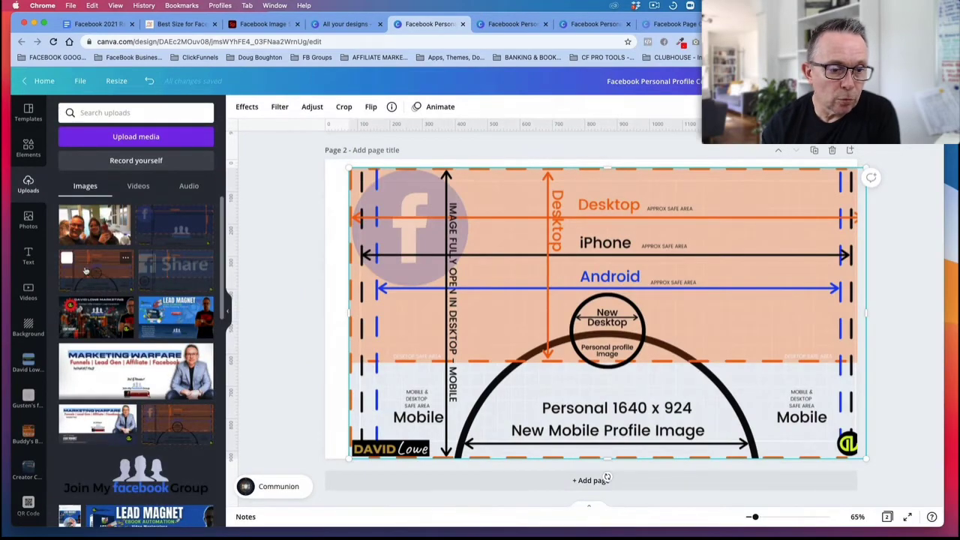
Step: Delete the existing safe-area guide image from page 2 of the cover design
{"action": "scroll", "coordinate": [570, 242], "scroll_direction": "up", "scroll_amount": 5}
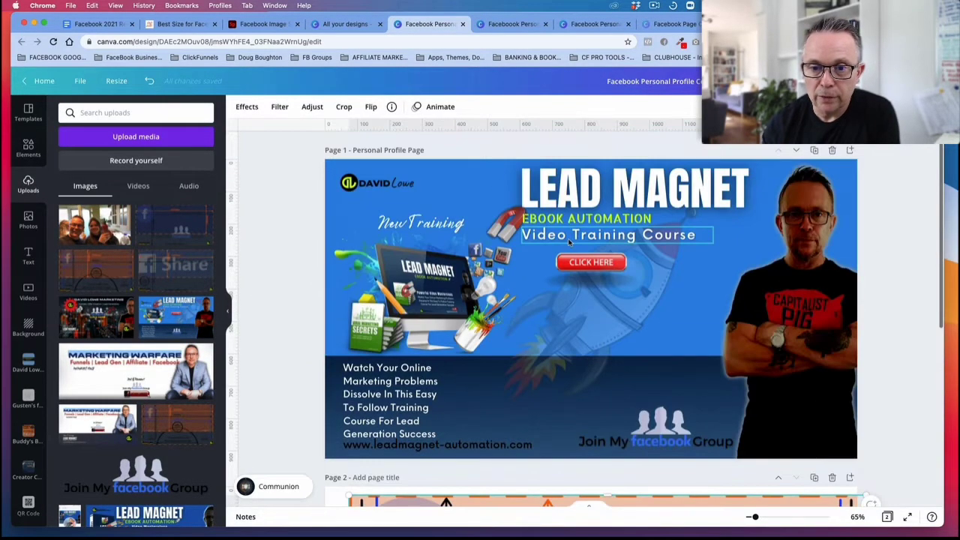
{"action": "scroll", "coordinate": [570, 241], "scroll_direction": "down", "scroll_amount": 5}
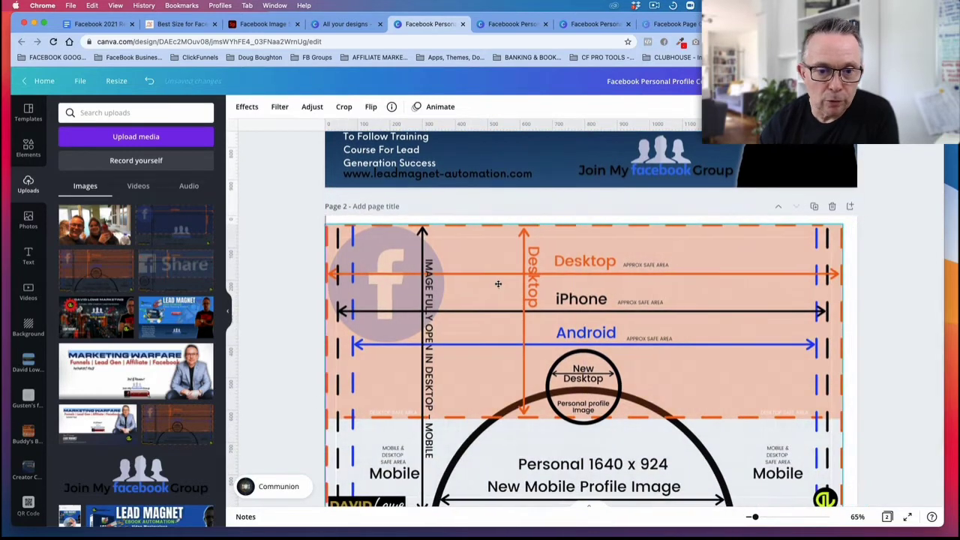
{"action": "left_click_drag", "start_coordinate": [499, 285], "coordinate": [487, 282]}
{"action": "key", "text": "Delete"}
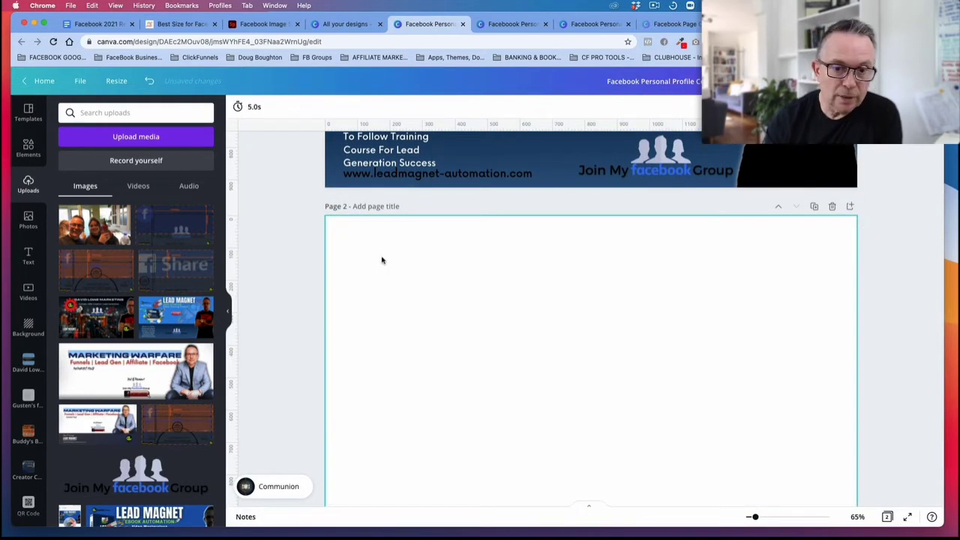
Step: Place the uploaded orange safe-area guide image on page 2 and enlarge it to fill the whole page
{"action": "left_click", "coordinate": [101, 272]}
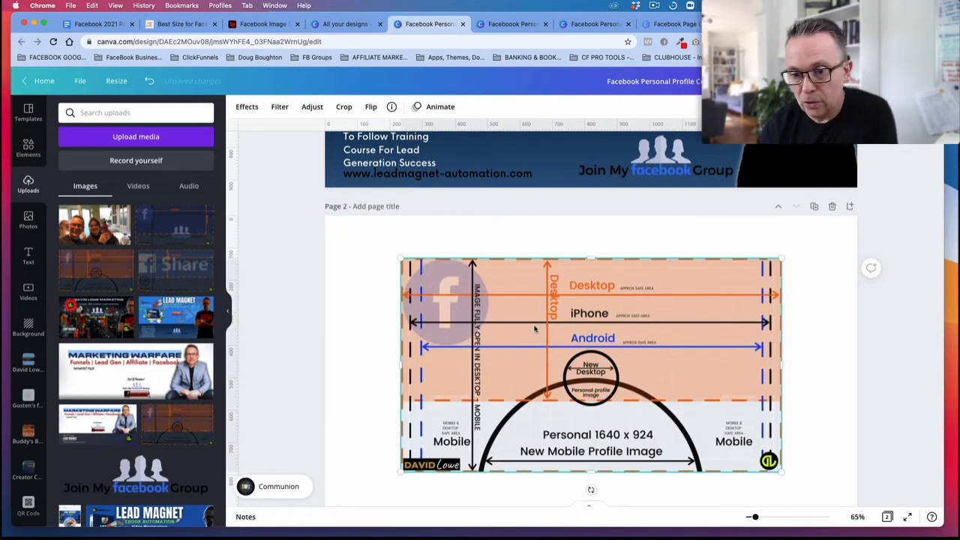
{"action": "left_click_drag", "start_coordinate": [519, 315], "coordinate": [445, 275]}
{"action": "scroll", "coordinate": [711, 443], "scroll_direction": "down", "scroll_amount": 1}
{"action": "left_click_drag", "start_coordinate": [705, 374], "coordinate": [843, 465]}
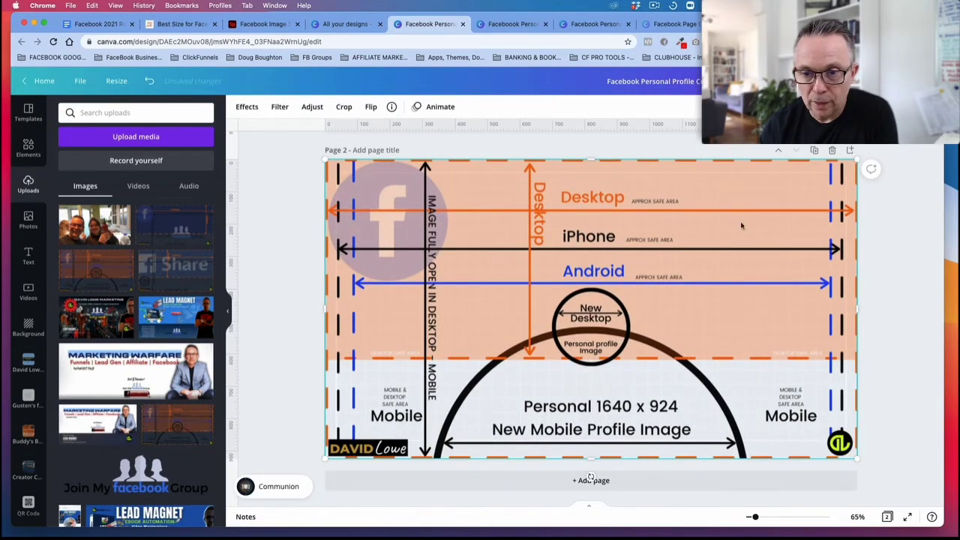
{"action": "mouse_move", "coordinate": [724, 191]}
{"action": "left_mouse_down"}
{"action": "mouse_move", "coordinate": [703, 198]}
{"action": "mouse_move", "coordinate": [722, 189]}
{"action": "left_mouse_up"}
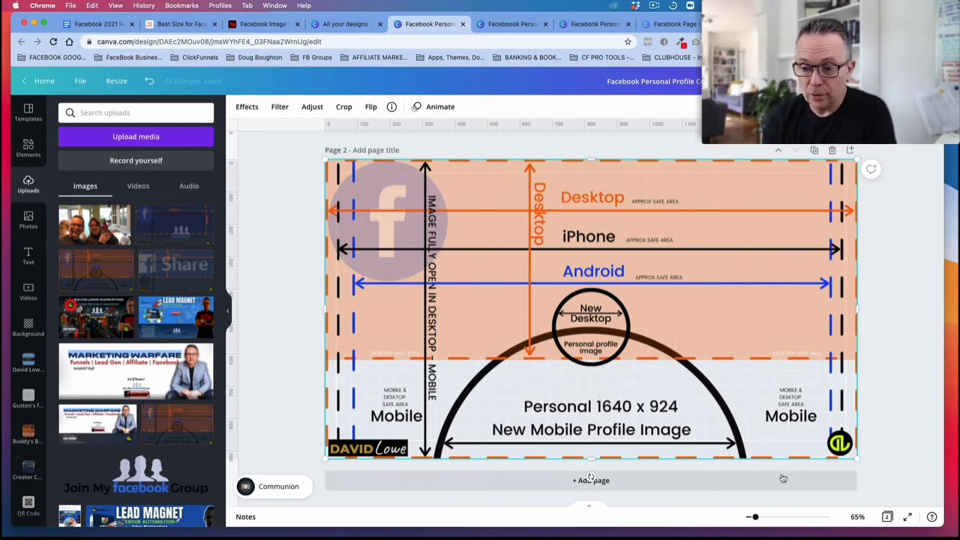
Step: Zoom out to 60% and lay the safe-area guide image from page 2 over the cover artwork on page 1
{"action": "mouse_move", "coordinate": [755, 518]}
{"action": "left_mouse_down"}
{"action": "mouse_move", "coordinate": [766, 517]}
{"action": "mouse_move", "coordinate": [754, 517]}
{"action": "left_mouse_up"}
{"action": "scroll", "coordinate": [673, 263], "scroll_direction": "up", "scroll_amount": 1}
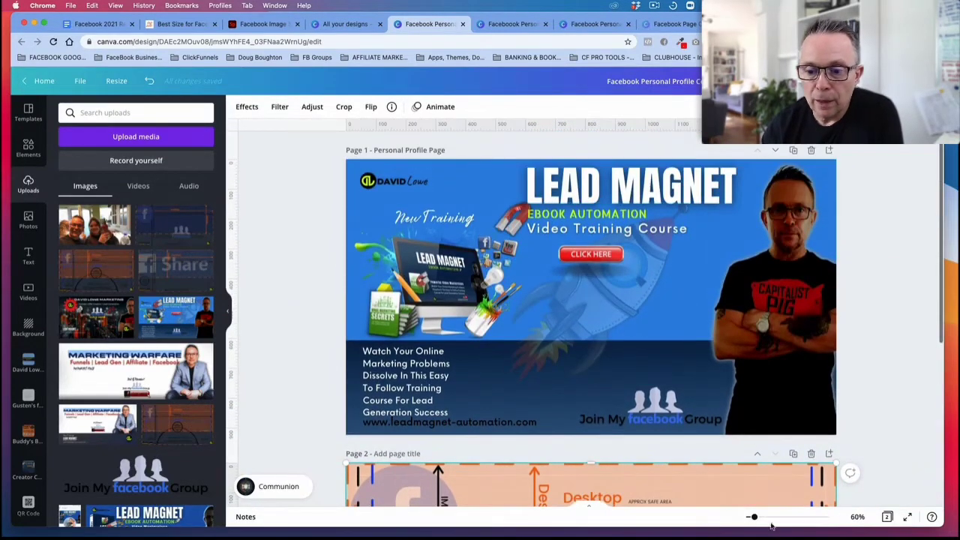
{"action": "left_click_drag", "start_coordinate": [760, 482], "coordinate": [758, 180]}
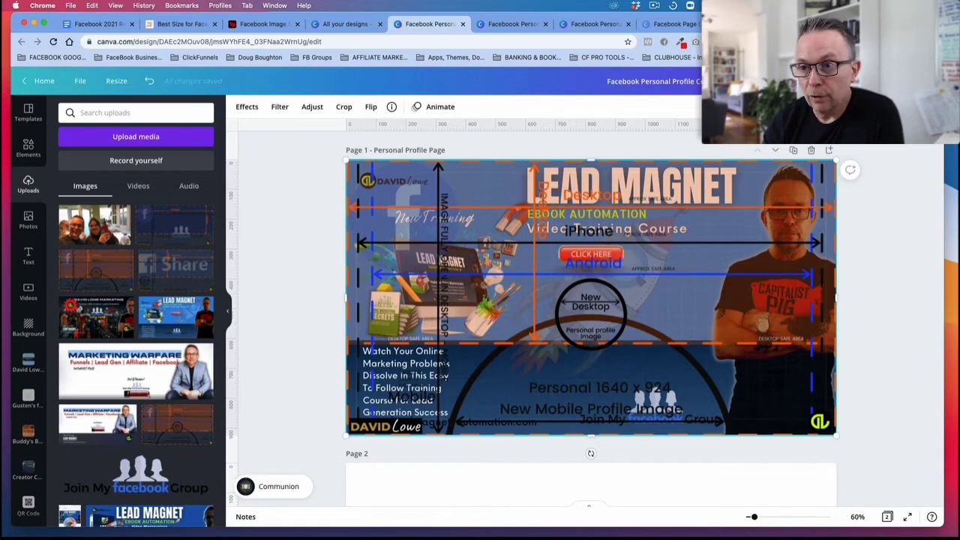
Step: Compare the overlaid artwork with the live cover on the Facebook profile page, and return to the Canva design
{"action": "key", "text": "ctrl+Tab"}
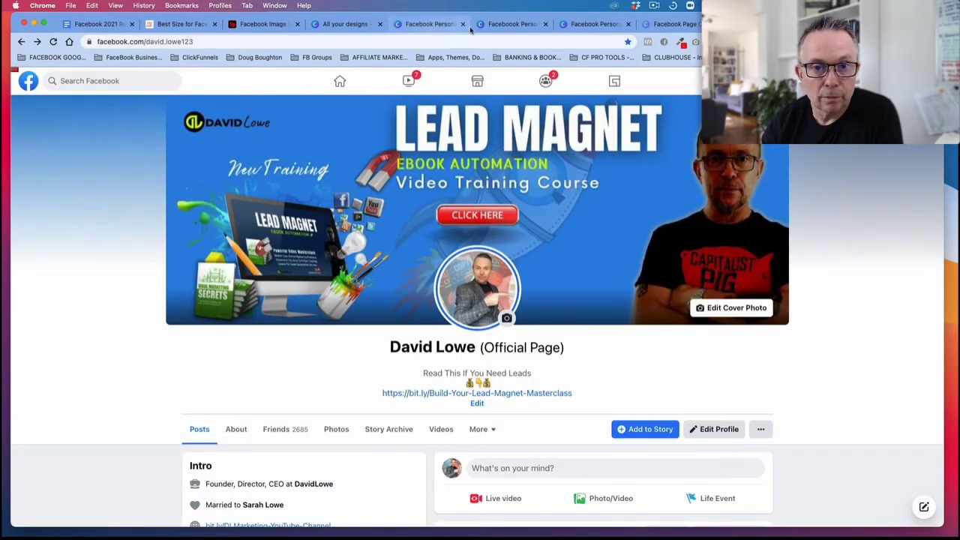
{"action": "left_click", "coordinate": [431, 24]}
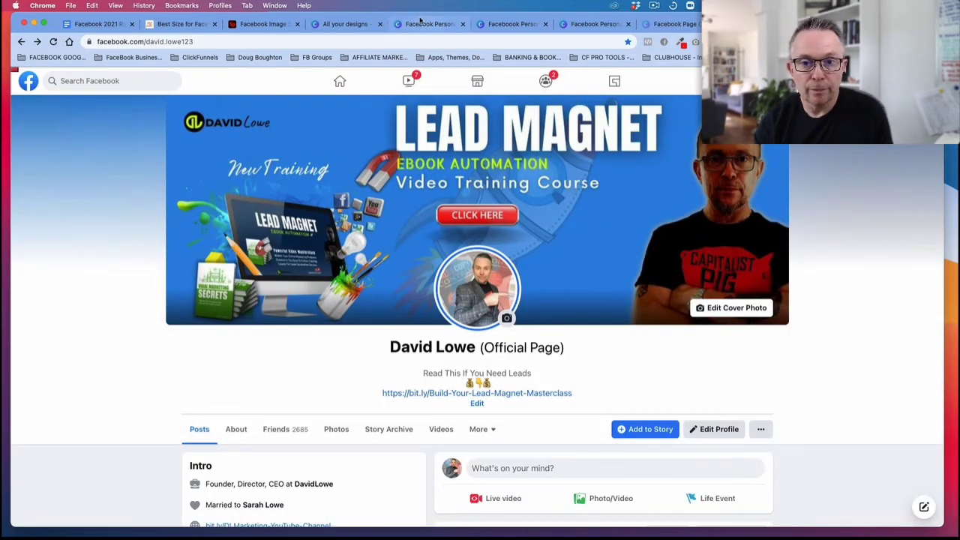
{"action": "left_click", "coordinate": [423, 25]}
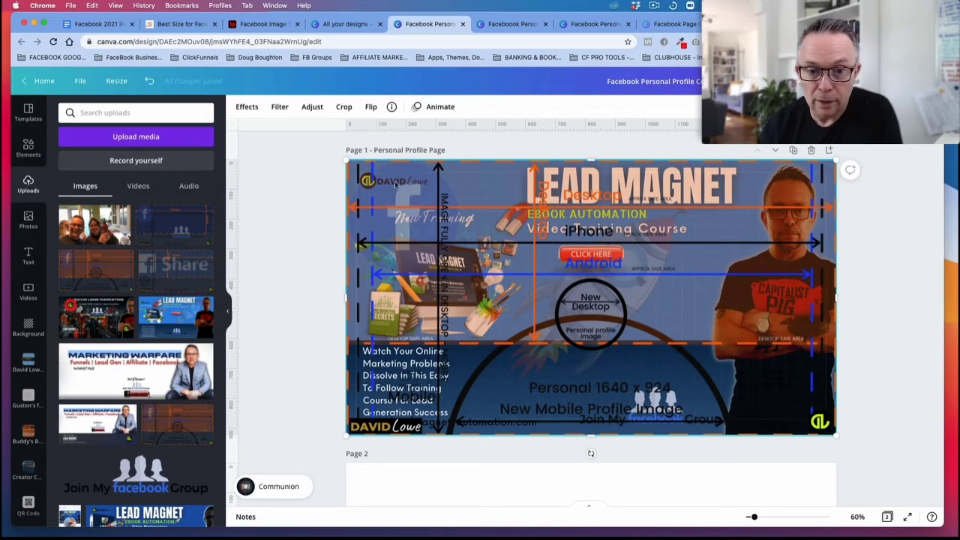
Step: Move the safe-area guide image off the page 1 artwork and back onto page 2, filling that page
{"action": "scroll", "coordinate": [595, 323], "scroll_direction": "down", "scroll_amount": 2}
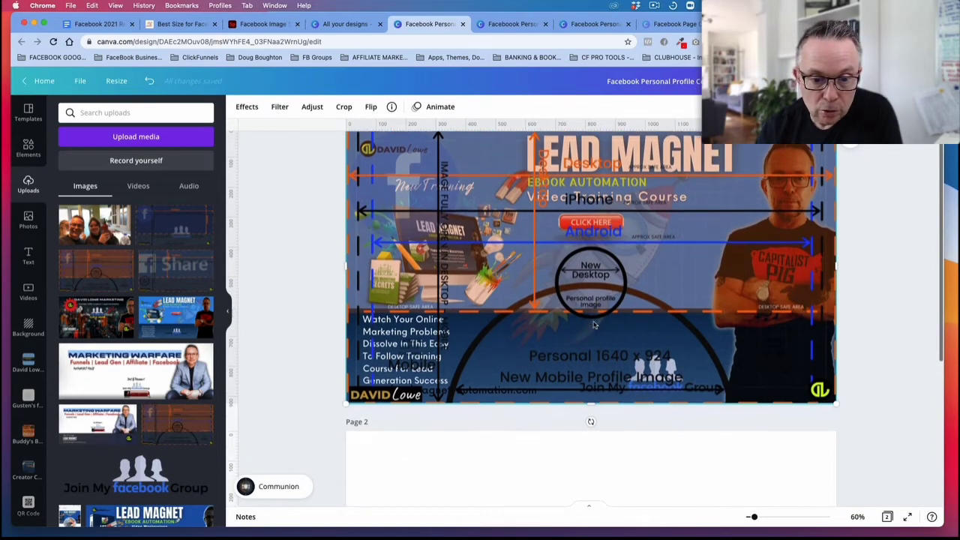
{"action": "left_click_drag", "start_coordinate": [598, 289], "coordinate": [595, 449]}
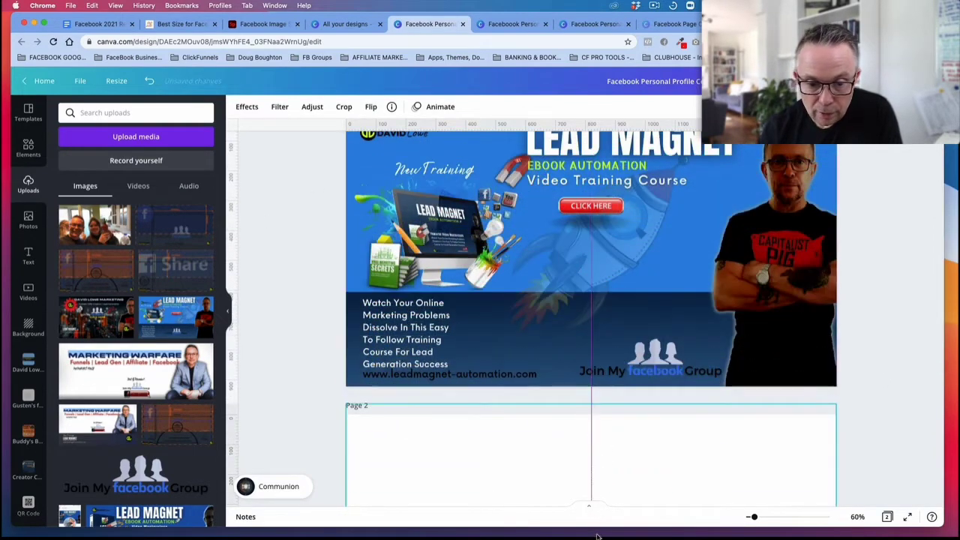
{"action": "scroll", "coordinate": [614, 366], "scroll_direction": "down", "scroll_amount": 3}
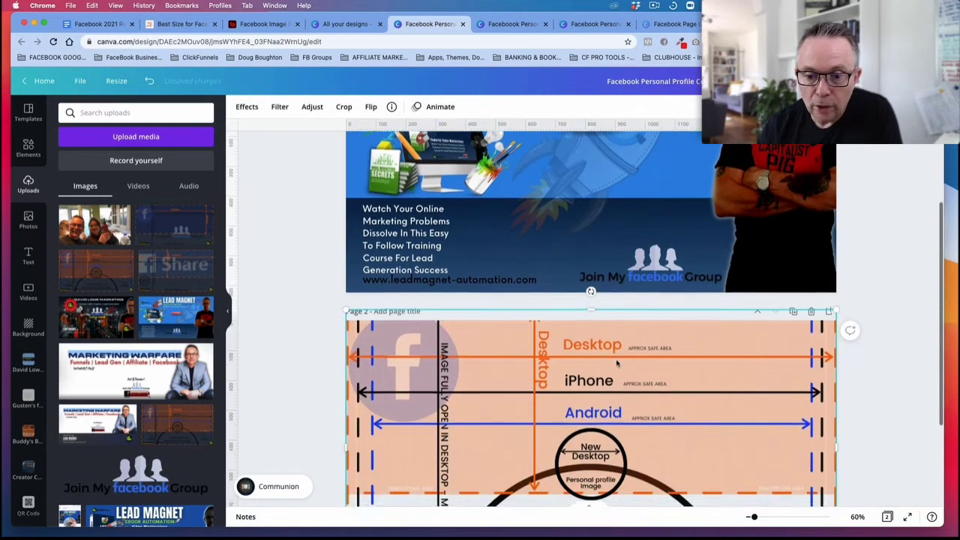
{"action": "scroll", "coordinate": [606, 276], "scroll_direction": "up", "scroll_amount": 4}
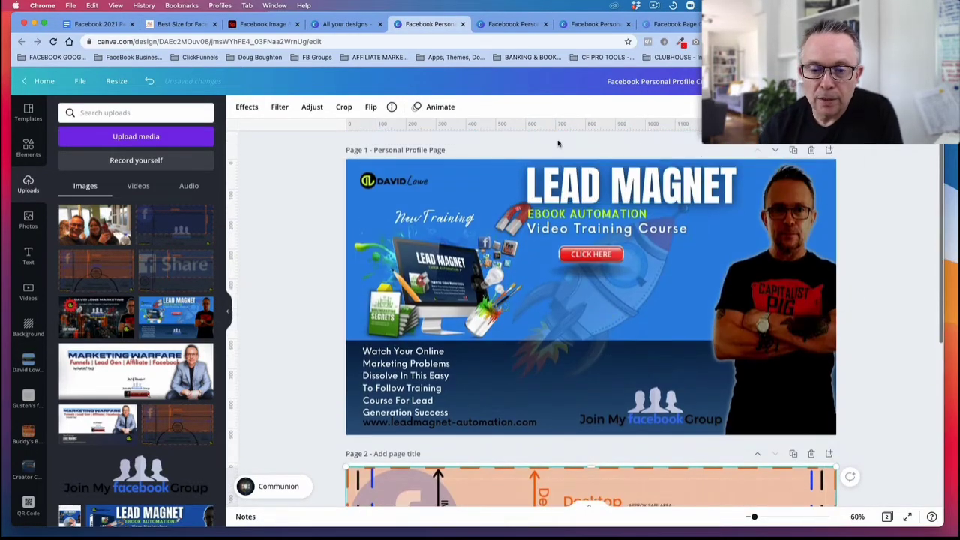
Step: Search the elements for "button" and narrow the results to graphics to examine the available button designs
{"action": "left_click", "coordinate": [644, 185]}
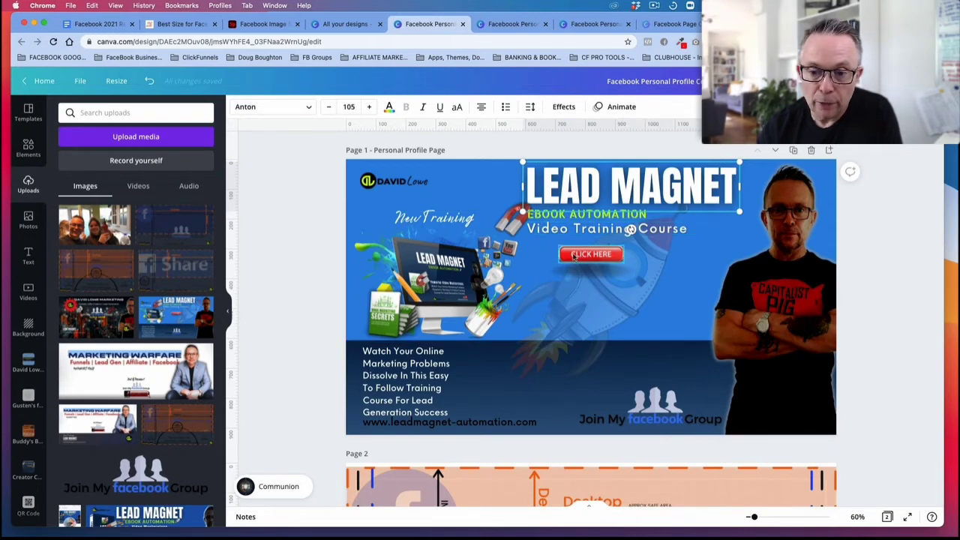
{"action": "left_click", "coordinate": [28, 148]}
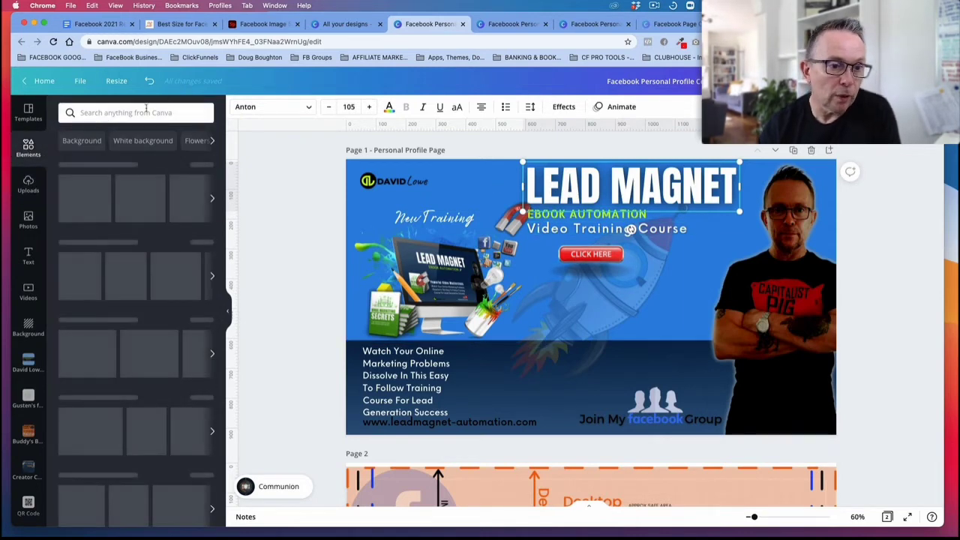
{"action": "left_click", "coordinate": [146, 111]}
{"action": "type", "text": "butt"}
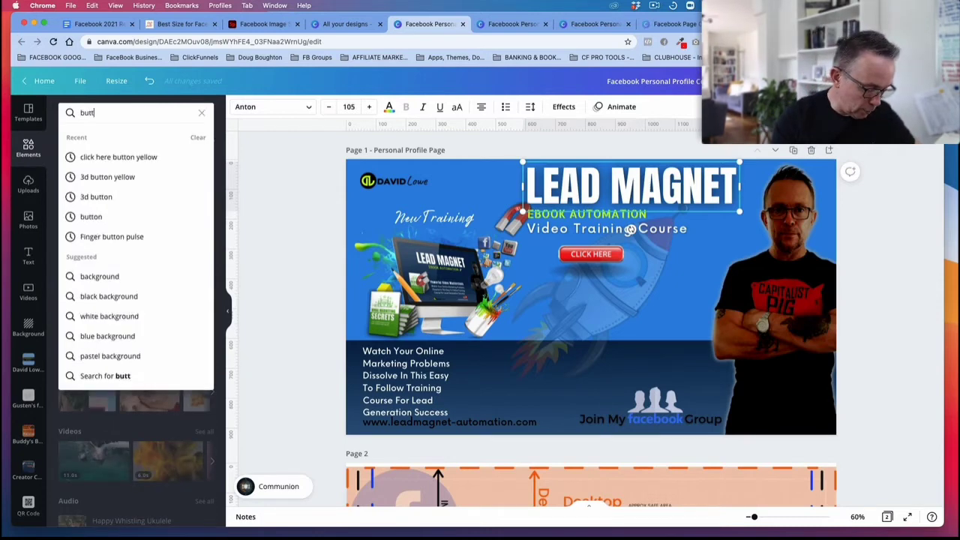
{"action": "type", "text": "on"}
{"action": "key", "text": "Return"}
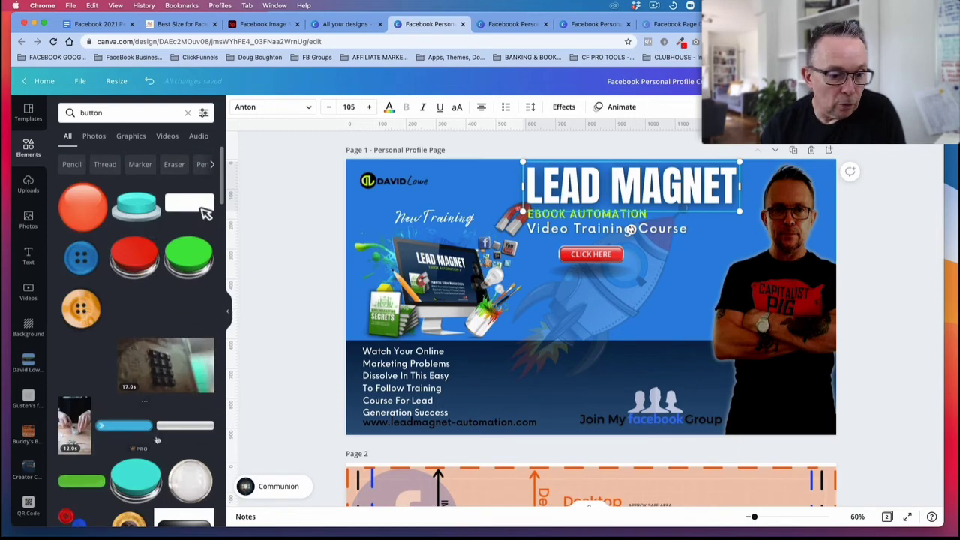
{"action": "scroll", "coordinate": [157, 440], "scroll_direction": "down", "scroll_amount": 2}
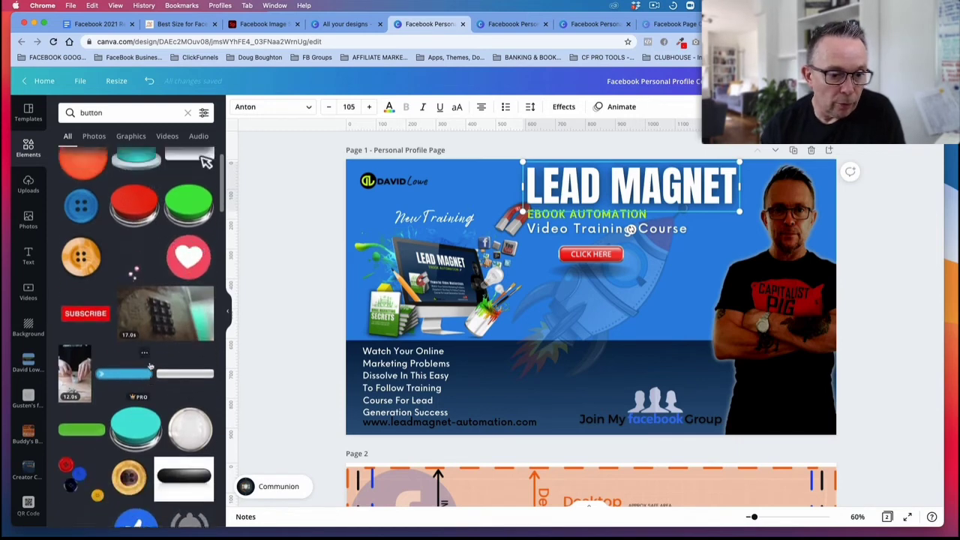
{"action": "left_click", "coordinate": [131, 136]}
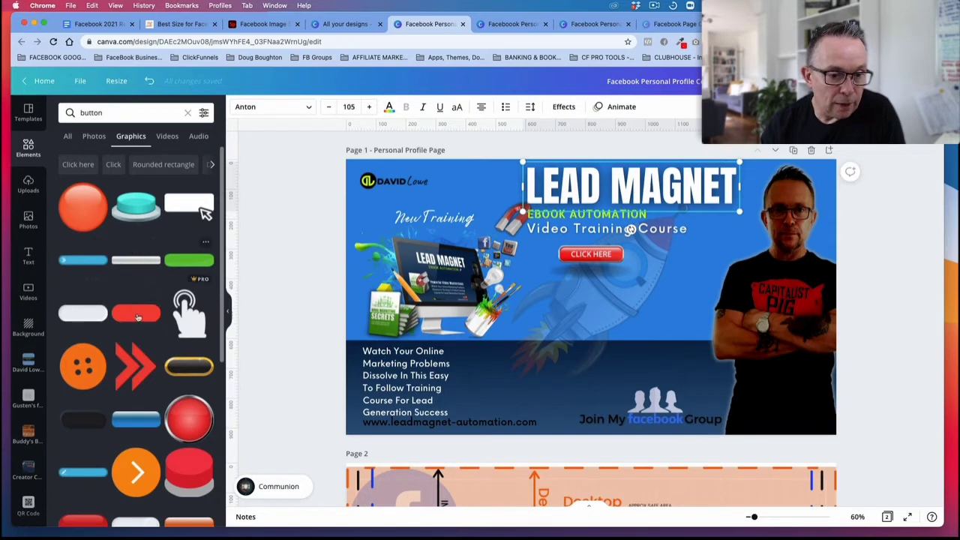
Step: Search the elements for "shapes" and place a small red rounded rectangle just below the CLICK HERE button on page 1
{"action": "left_click", "coordinate": [188, 112]}
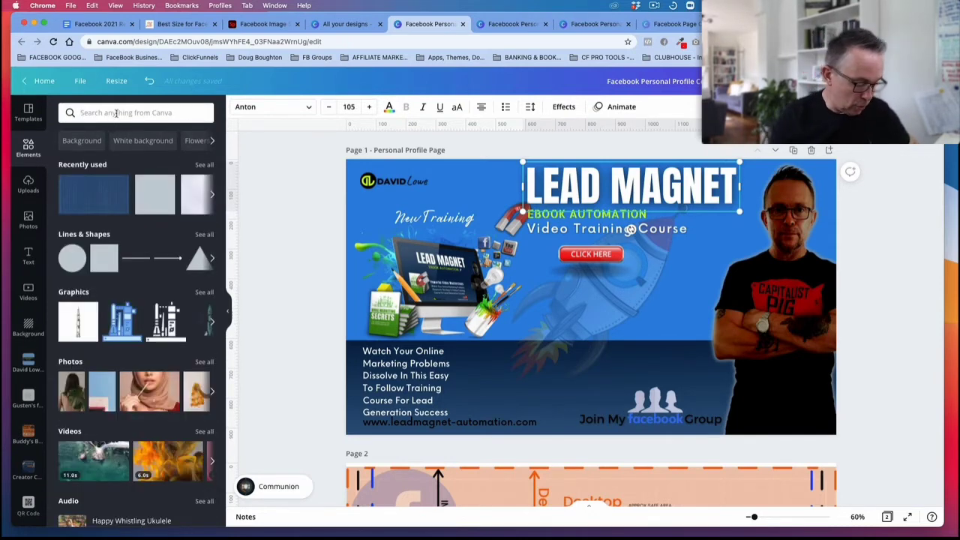
{"action": "type", "text": "shapes"}
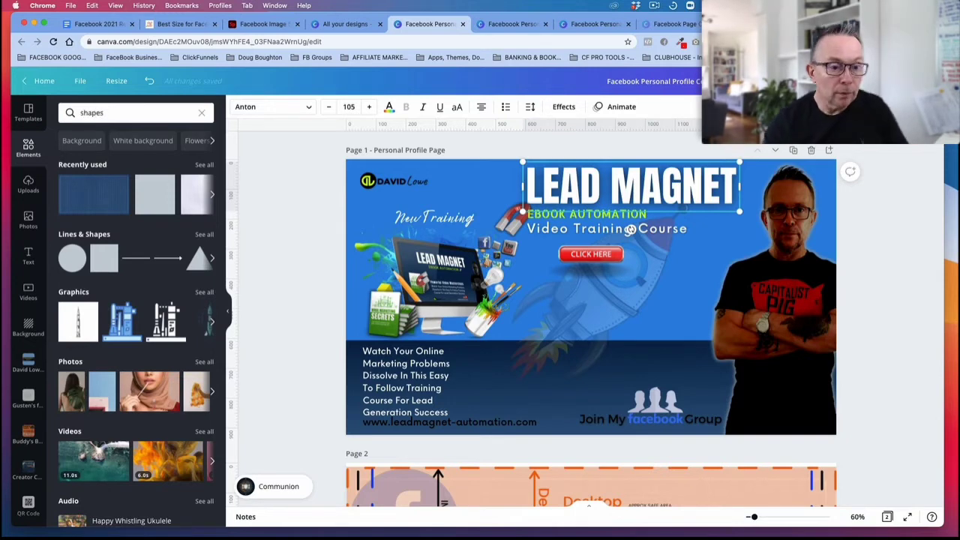
{"action": "key", "text": "Return"}
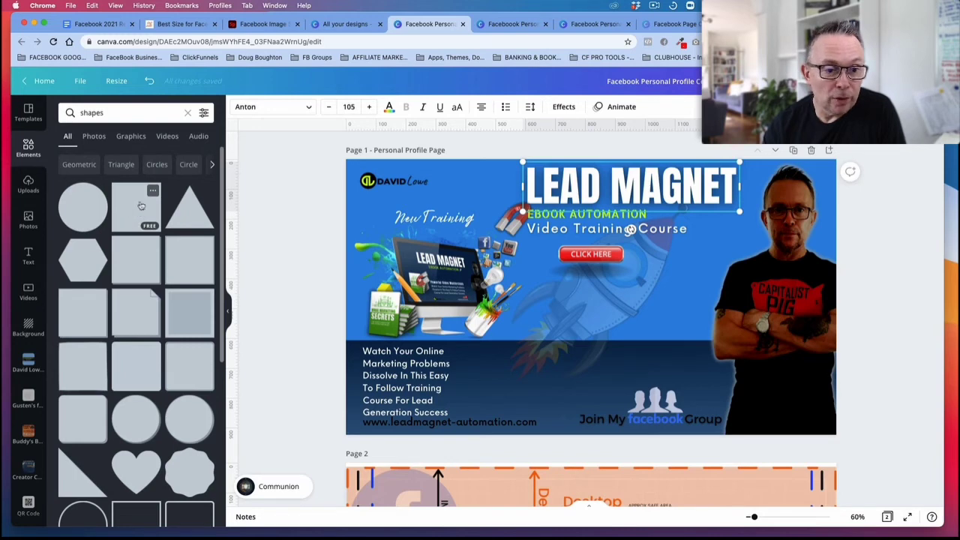
{"action": "left_click", "coordinate": [142, 360]}
{"action": "left_click_drag", "start_coordinate": [591, 222], "coordinate": [592, 321]}
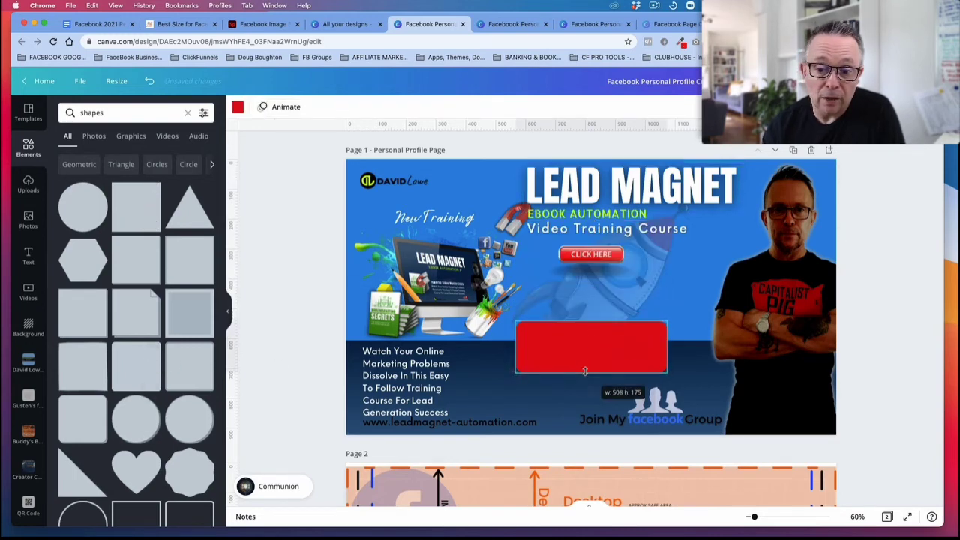
{"action": "left_click_drag", "start_coordinate": [516, 373], "coordinate": [575, 283]}
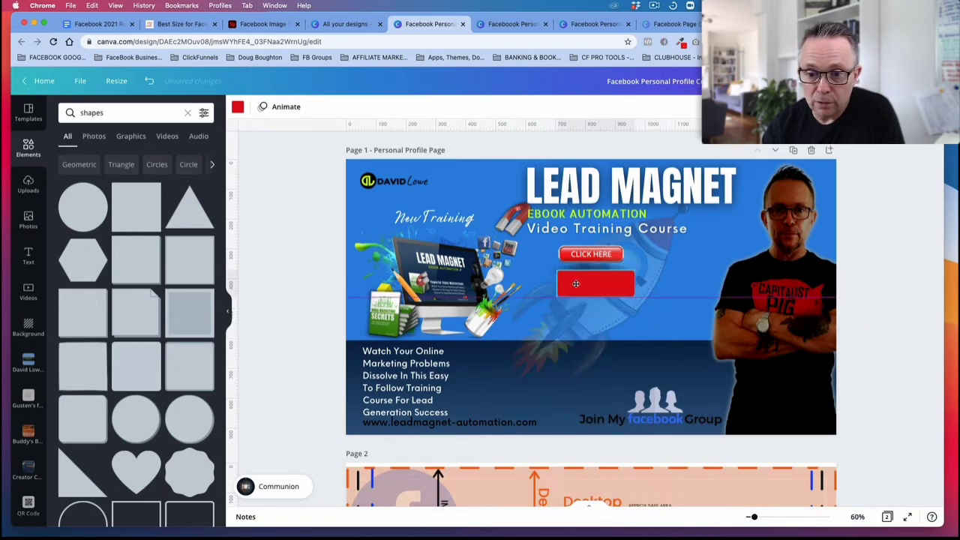
Step: Add a subheading reading "Press Here" and scale it down to fit inside the red rectangle
{"action": "left_click", "coordinate": [712, 291]}
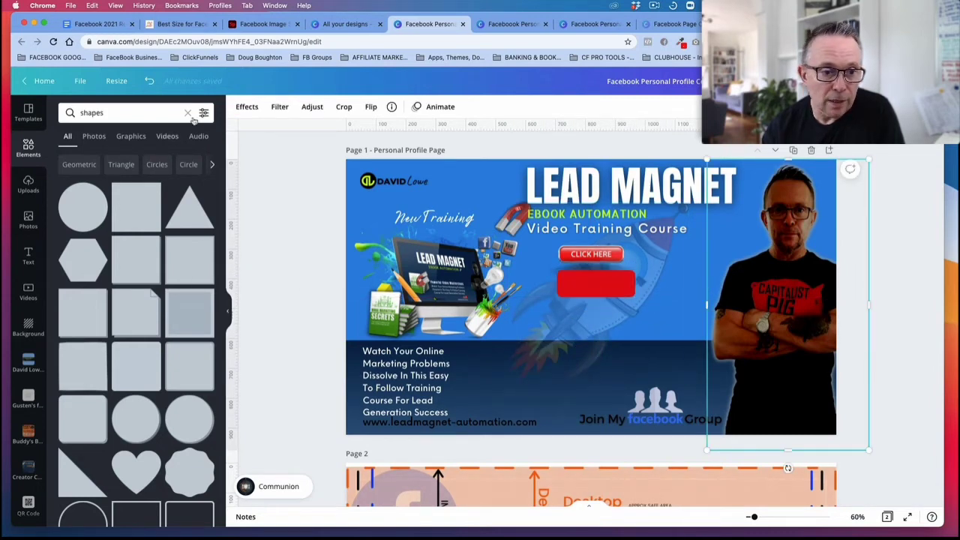
{"action": "left_click", "coordinate": [28, 255]}
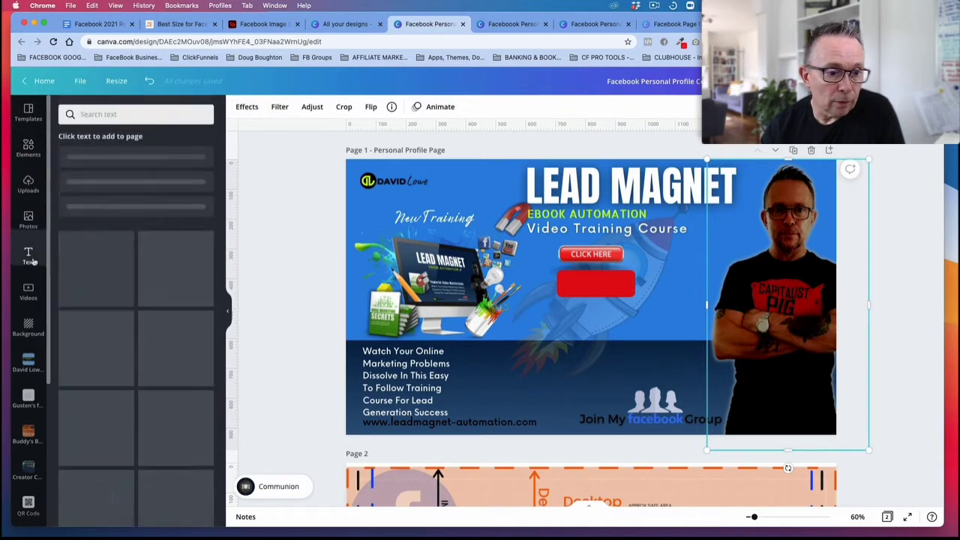
{"action": "left_click", "coordinate": [109, 186]}
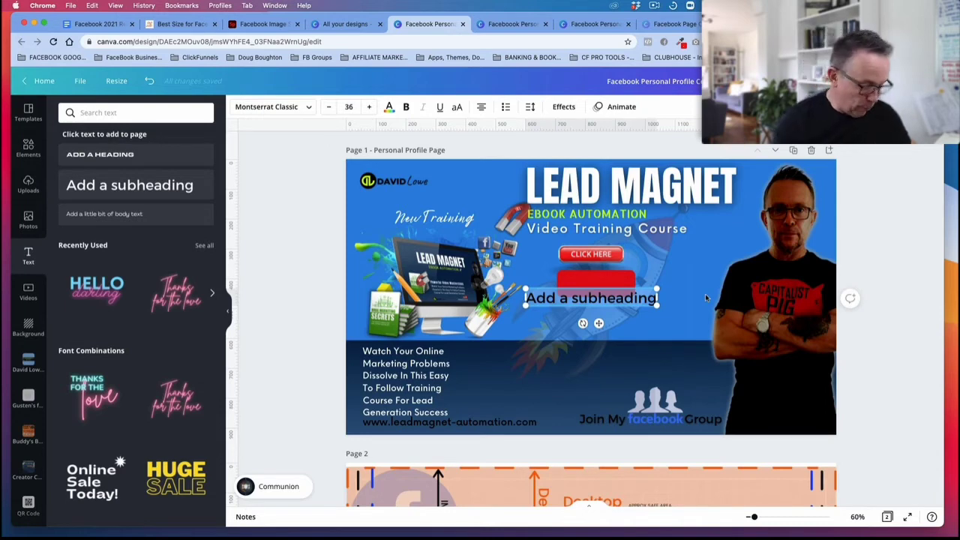
{"action": "type", "text": "Pre"}
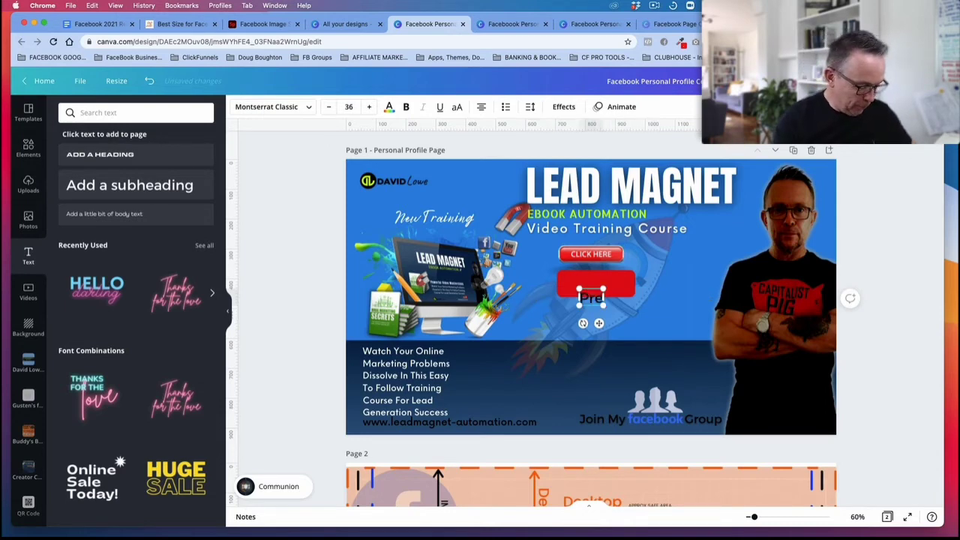
{"action": "type", "text": "ss Here"}
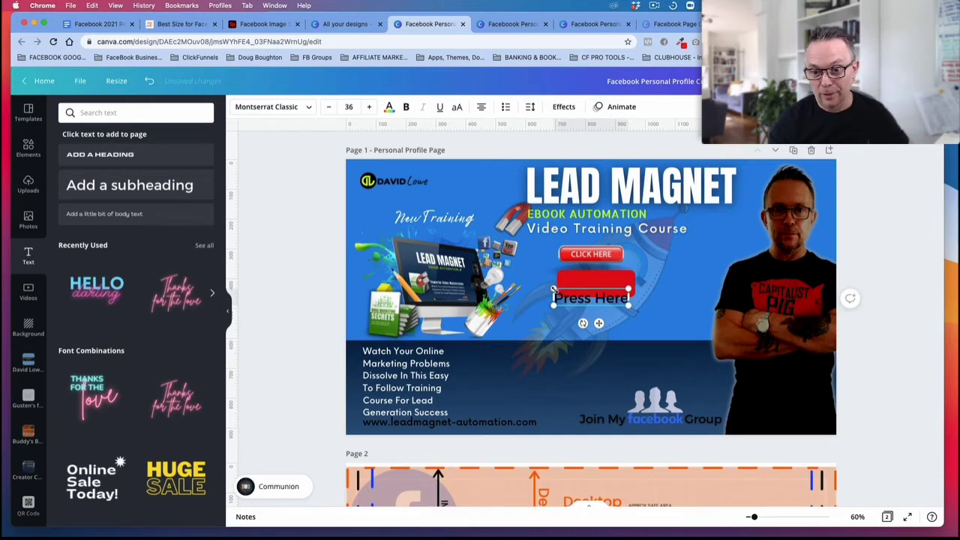
{"action": "left_click_drag", "start_coordinate": [553, 288], "coordinate": [597, 291]}
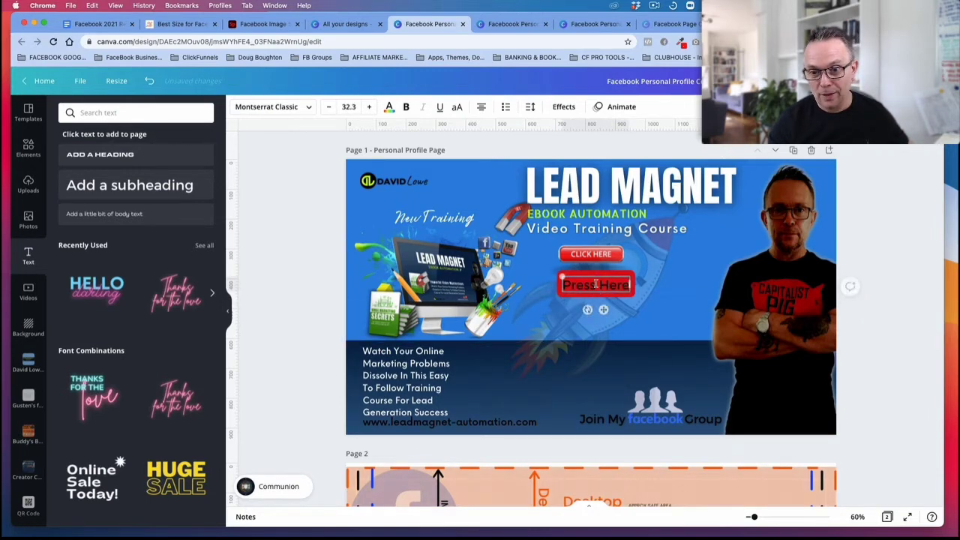
Step: Delete the red rectangle and the "Press Here" text from page 1
{"action": "left_click", "coordinate": [667, 268]}
{"action": "left_click", "coordinate": [621, 296]}
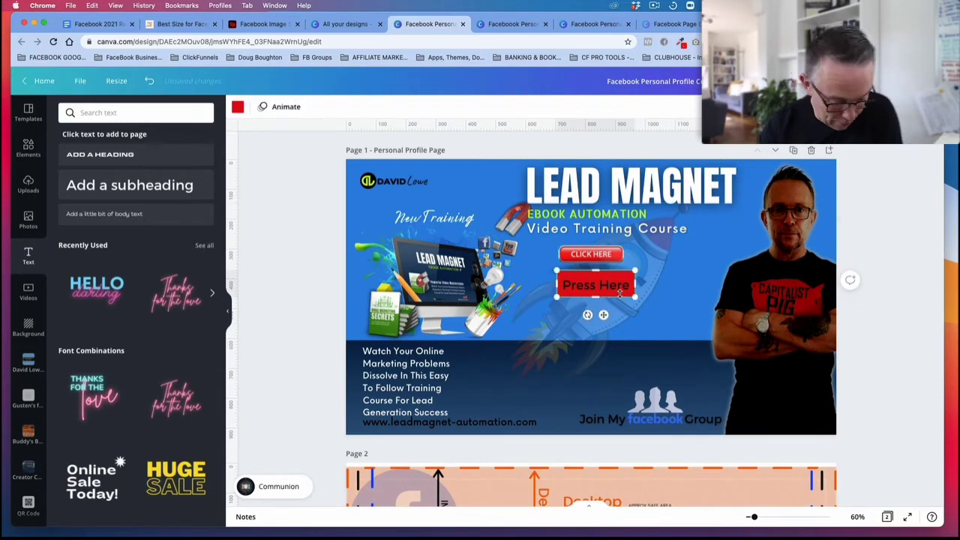
{"action": "key", "text": "Delete"}
{"action": "left_click", "coordinate": [618, 285]}
{"action": "key", "text": "Delete"}
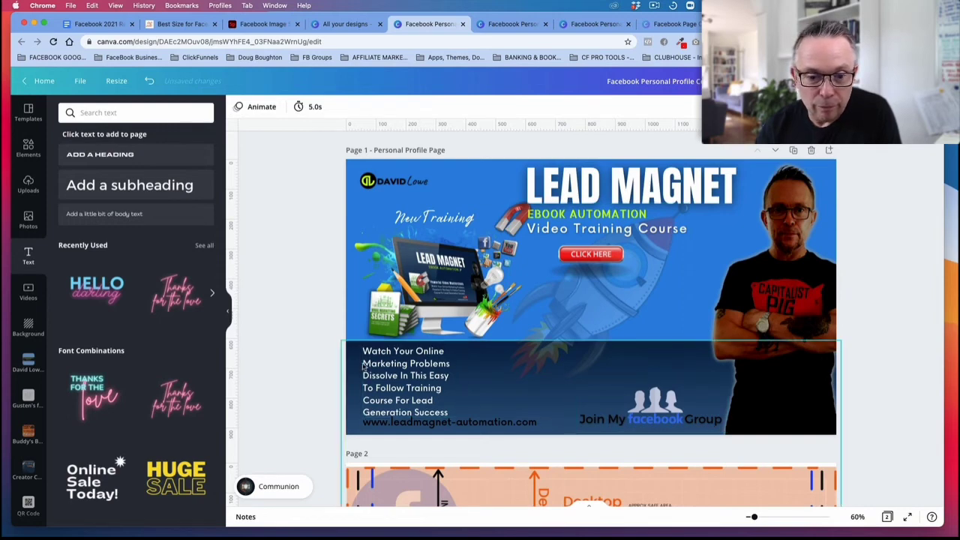
Step: Nudge the computer and books mockup image on page 1 very slightly
{"action": "mouse_move", "coordinate": [447, 262]}
{"action": "left_mouse_down"}
{"action": "mouse_move", "coordinate": [451, 254]}
{"action": "mouse_move", "coordinate": [449, 263]}
{"action": "left_mouse_up"}
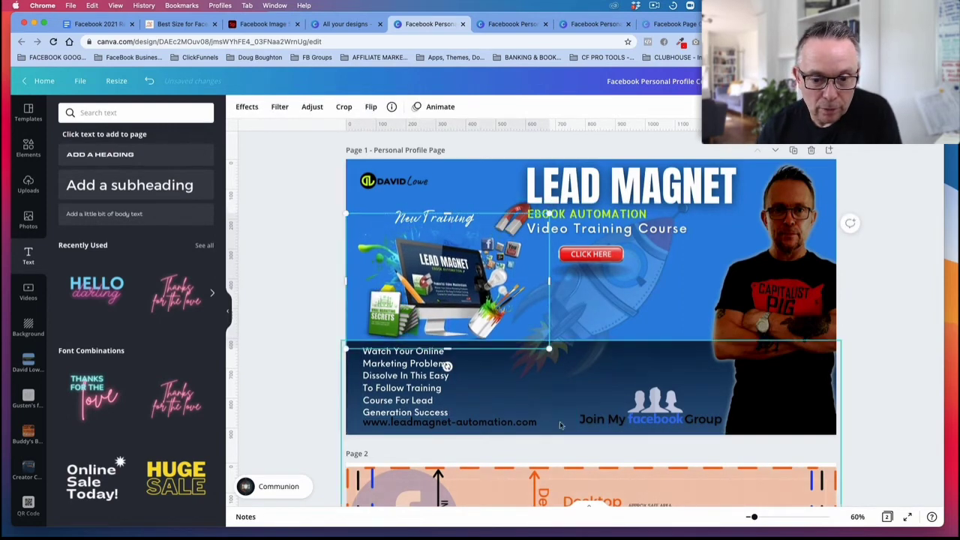
Step: Move the CLICK HERE button and the "Video Training Course" text down on page 1, keeping the button below the text
{"action": "scroll", "coordinate": [447, 322], "scroll_direction": "down", "scroll_amount": 2}
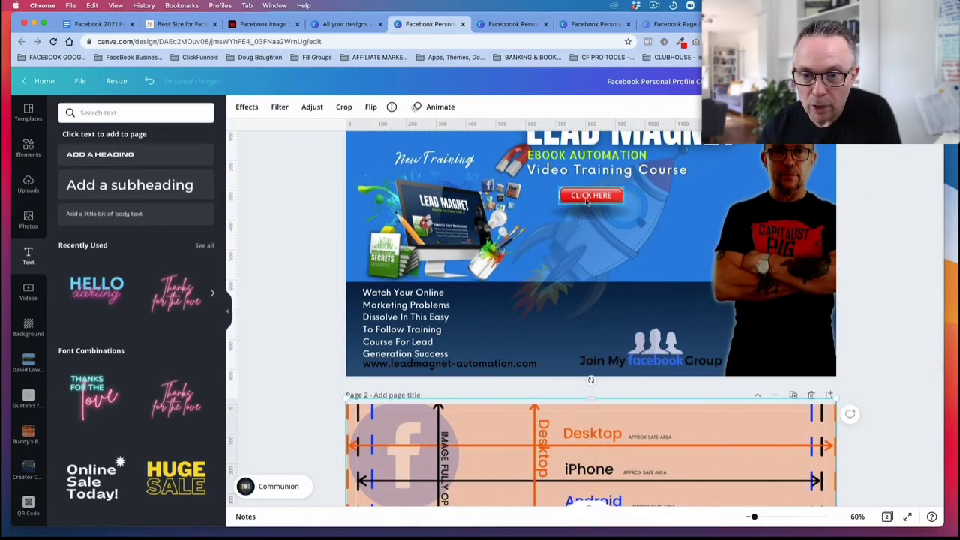
{"action": "left_click_drag", "start_coordinate": [585, 198], "coordinate": [585, 234]}
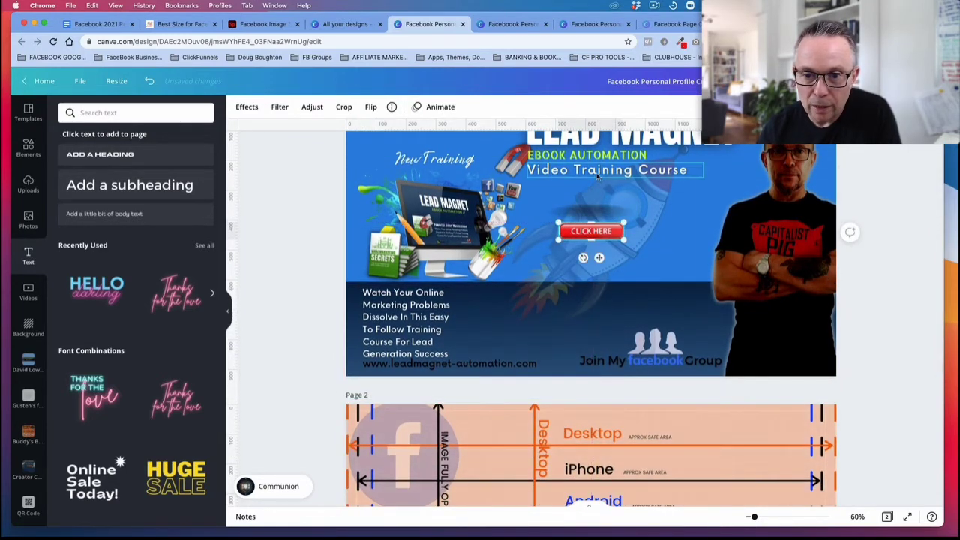
{"action": "left_click_drag", "start_coordinate": [593, 172], "coordinate": [597, 212]}
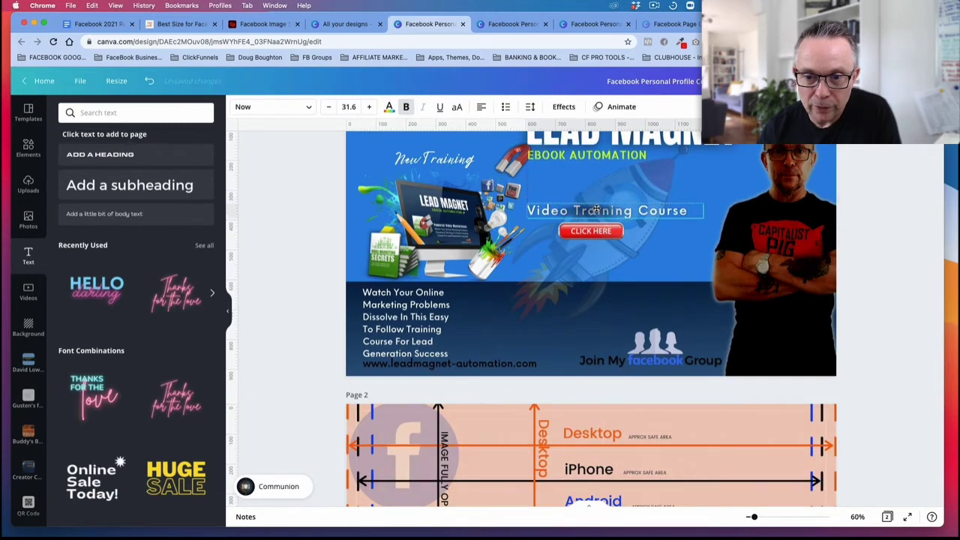
Step: Lay the safe-area guide from page 2 over page 1 to check the lowered items, and return it to page 2
{"action": "left_click_drag", "start_coordinate": [597, 409], "coordinate": [508, 169]}
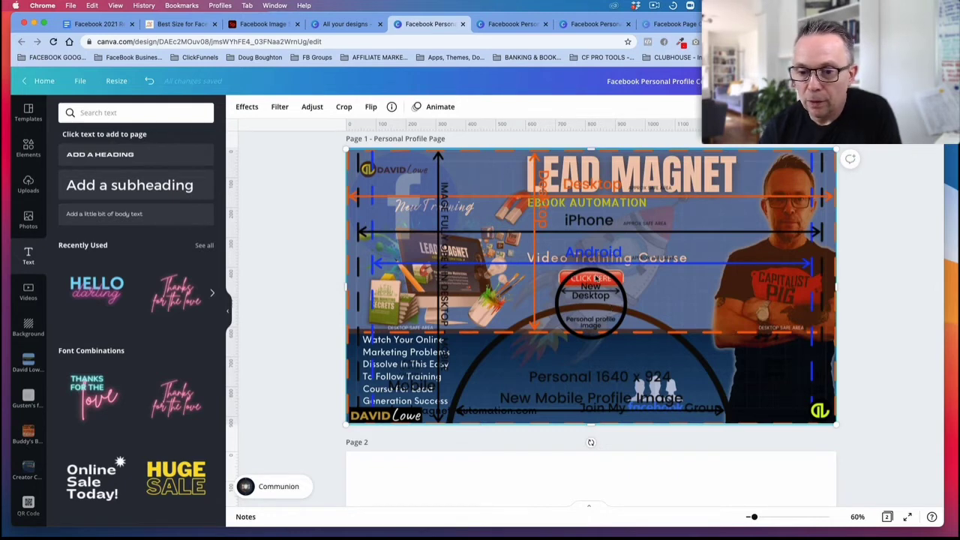
{"action": "left_click_drag", "start_coordinate": [598, 278], "coordinate": [608, 498]}
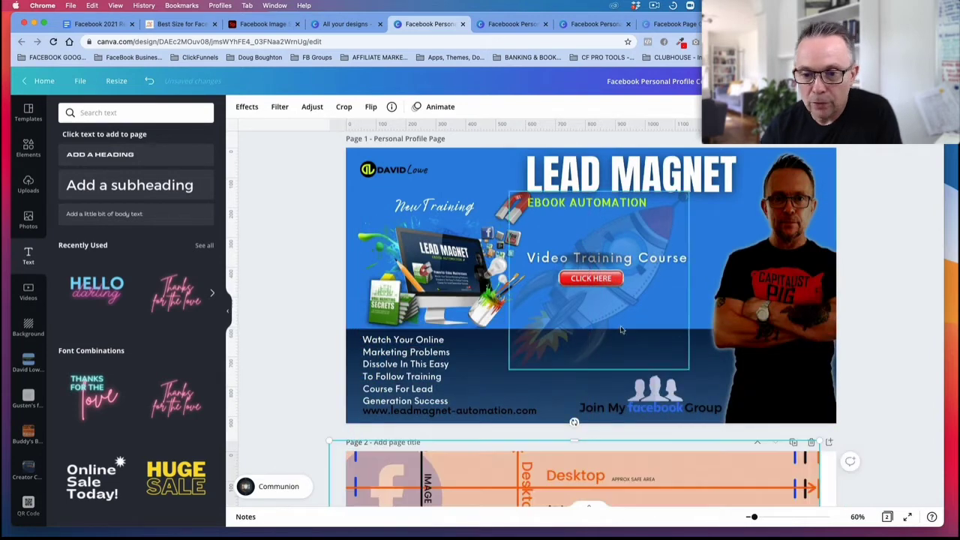
Step: Undo the guide moves and the lowering of the "Video Training Course" text and CLICK HERE button
{"action": "left_click", "coordinate": [150, 81]}
{"action": "left_click", "coordinate": [149, 81]}
{"action": "left_click", "coordinate": [149, 81]}
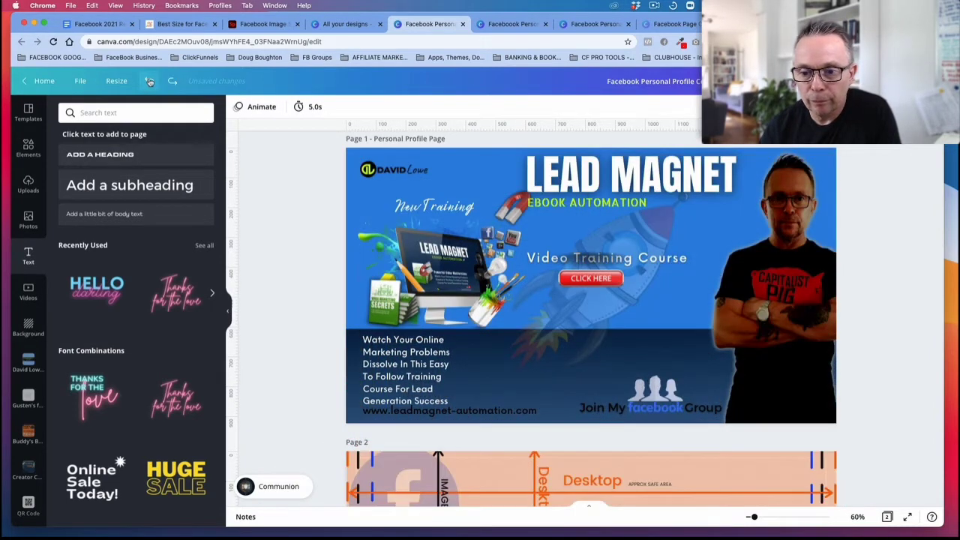
{"action": "left_click", "coordinate": [149, 81]}
{"action": "left_click", "coordinate": [149, 81]}
{"action": "left_click", "coordinate": [149, 81]}
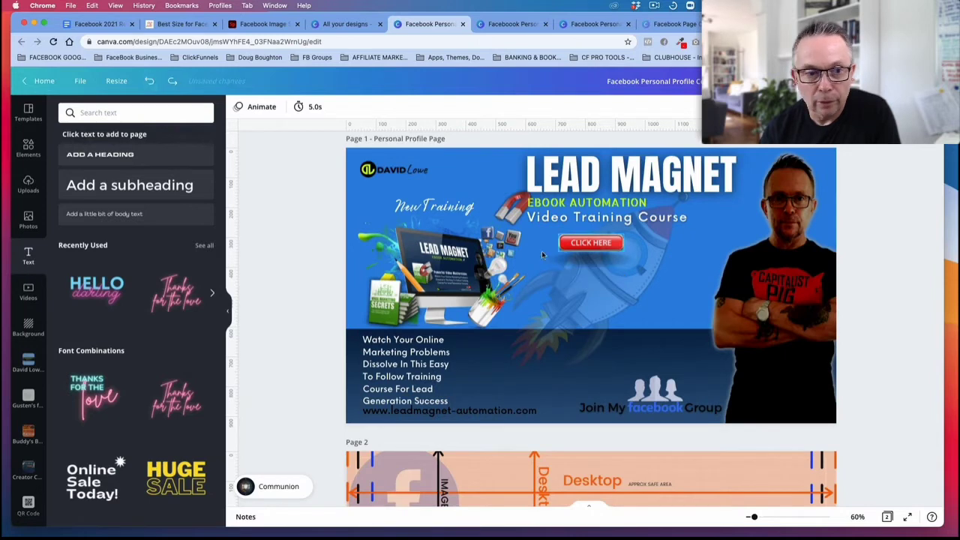
{"action": "scroll", "coordinate": [609, 257], "scroll_direction": "down", "scroll_amount": 5}
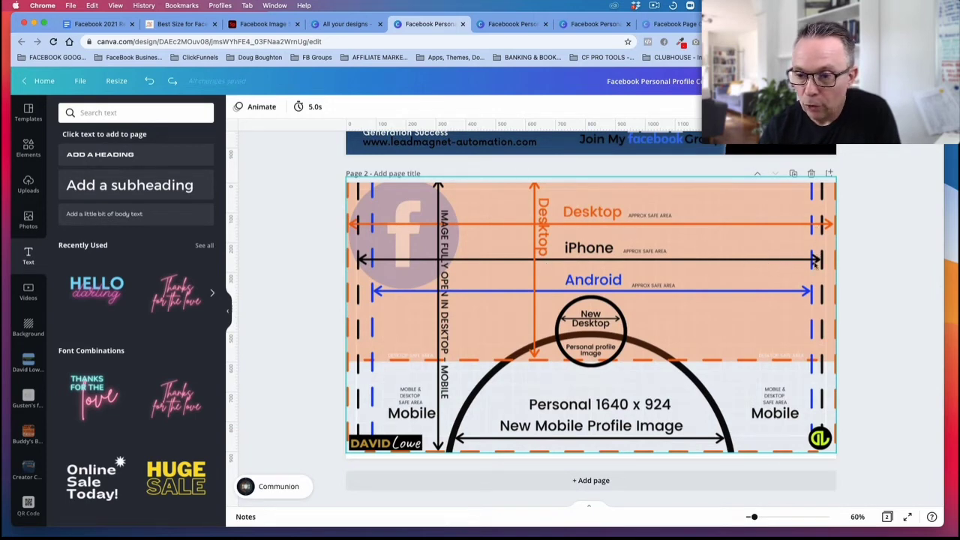
{"action": "scroll", "coordinate": [582, 406], "scroll_direction": "up", "scroll_amount": 5}
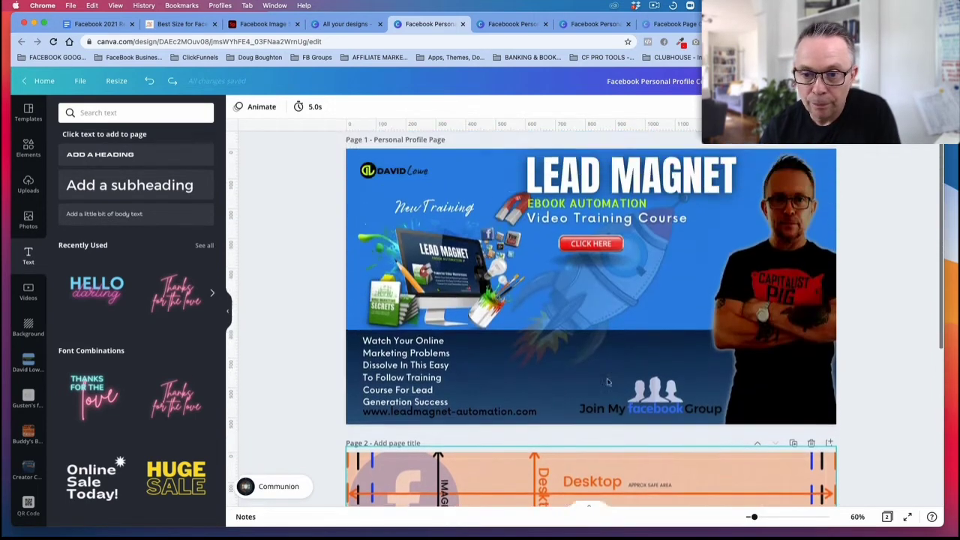
Step: Switch to the blank Facebook personal profile mockup design and place the uploaded personal safe-area guide on page 2, filling the whole page
{"action": "left_click", "coordinate": [515, 24]}
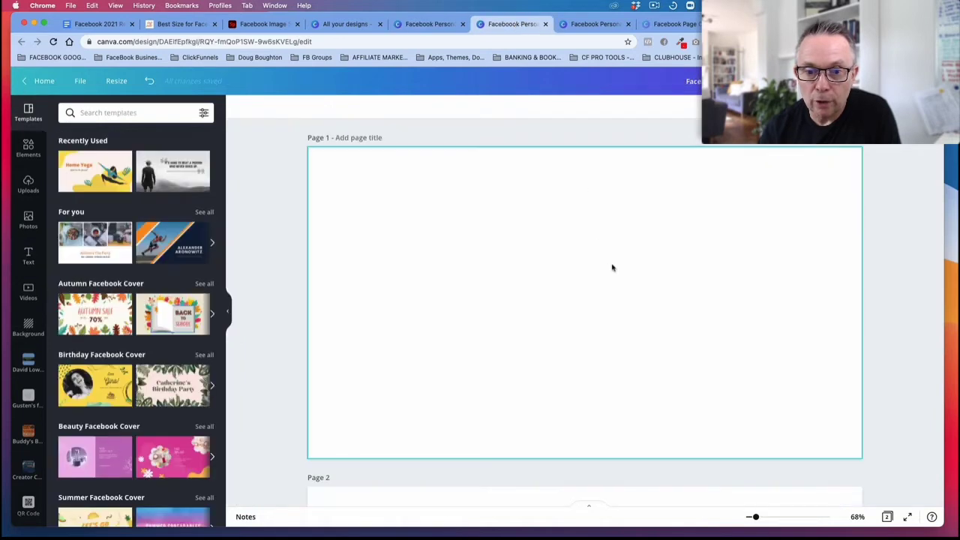
{"action": "scroll", "coordinate": [607, 267], "scroll_direction": "down", "scroll_amount": 4}
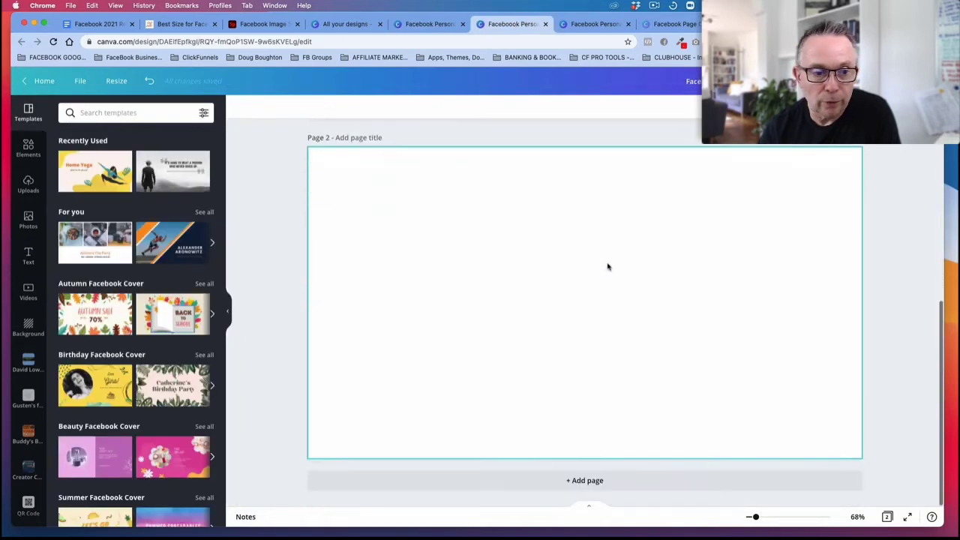
{"action": "left_click", "coordinate": [28, 184]}
{"action": "left_click", "coordinate": [67, 255]}
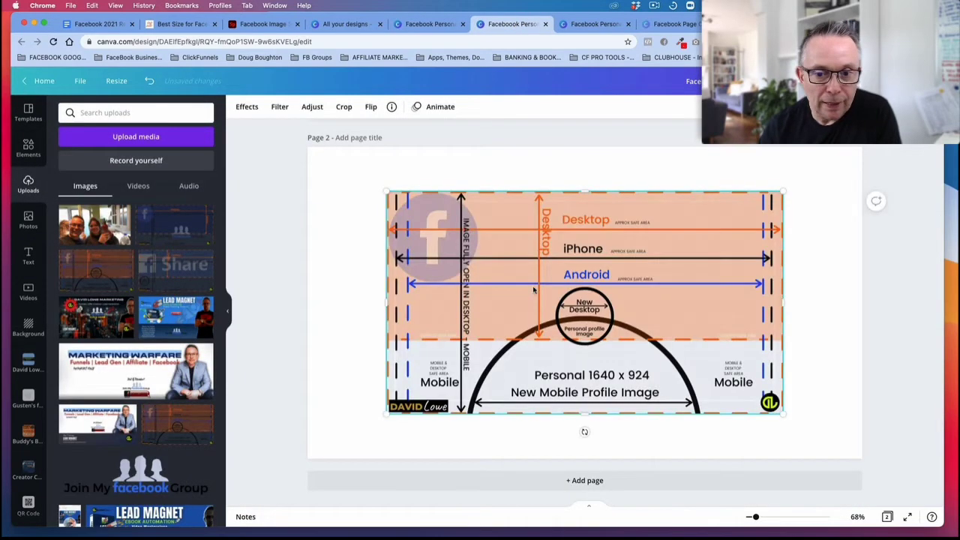
{"action": "left_click_drag", "start_coordinate": [530, 289], "coordinate": [452, 247]}
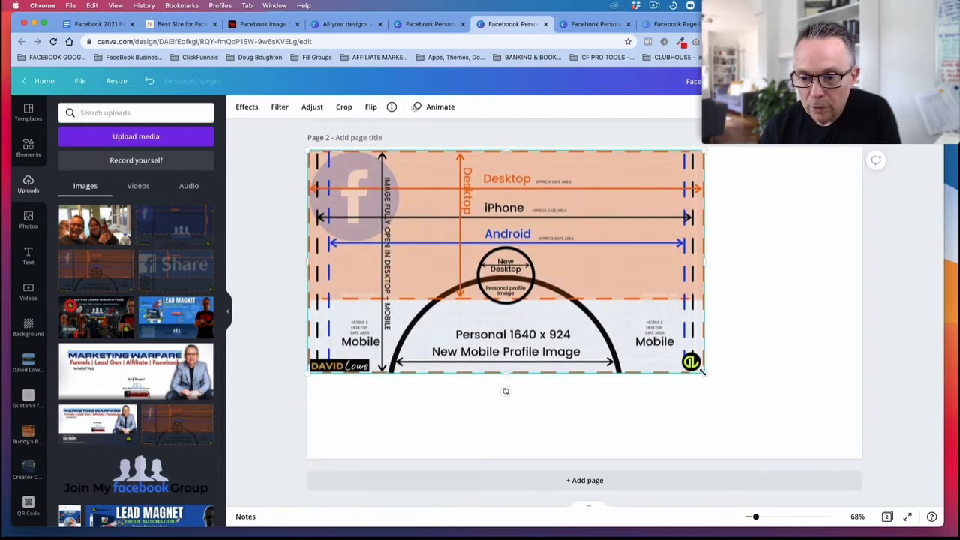
{"action": "left_click_drag", "start_coordinate": [703, 370], "coordinate": [863, 461]}
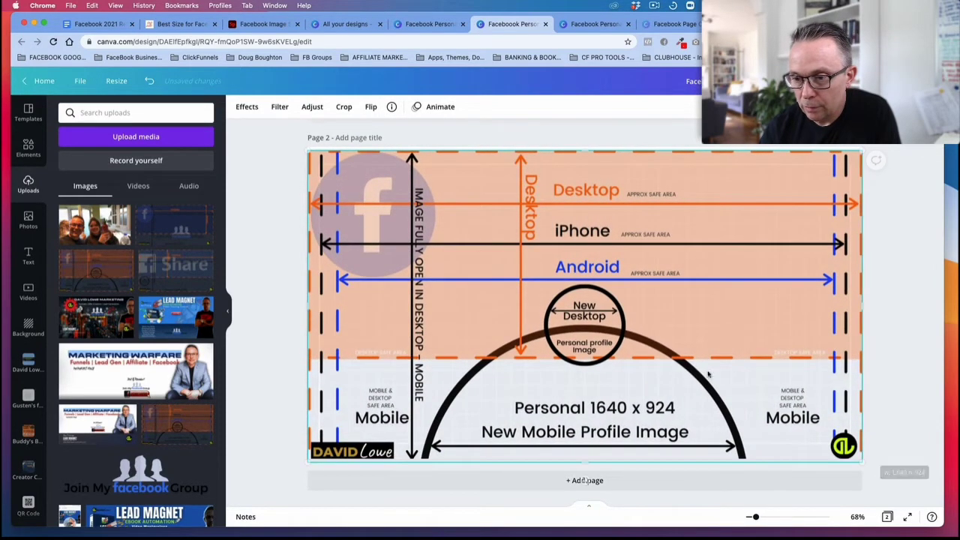
{"action": "left_click_drag", "start_coordinate": [680, 362], "coordinate": [676, 358]}
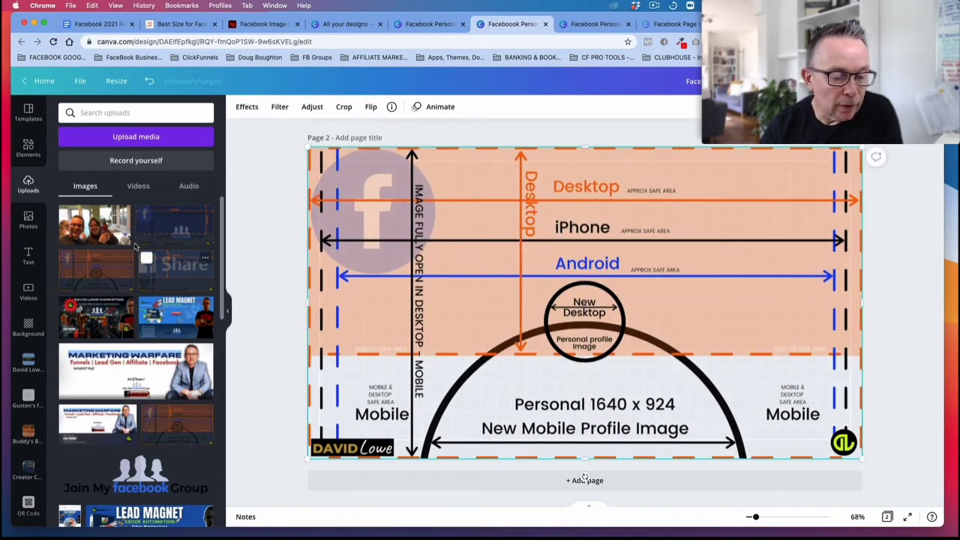
Step: Select the blank page 1 and search the photo library for "technology"
{"action": "scroll", "coordinate": [424, 180], "scroll_direction": "up", "scroll_amount": 5}
{"action": "left_click", "coordinate": [425, 184]}
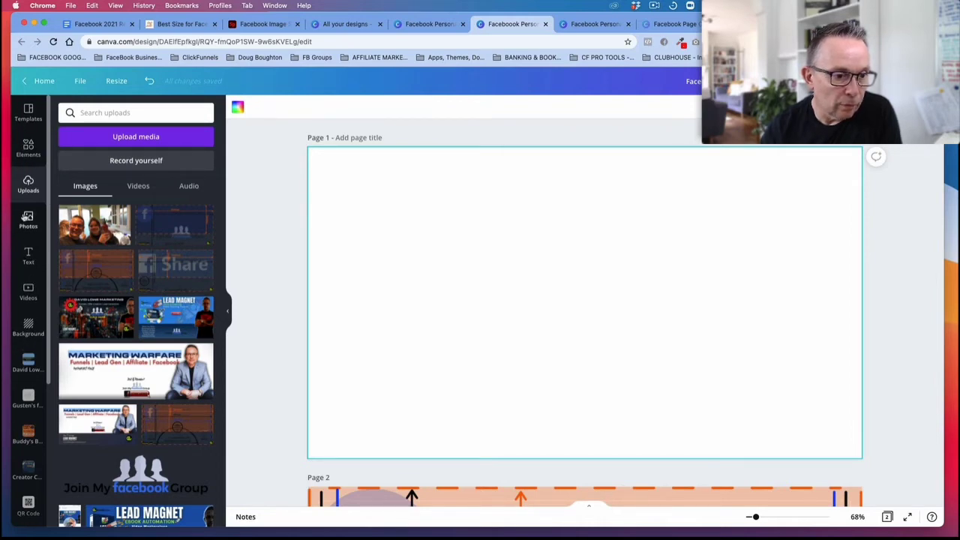
{"action": "left_click", "coordinate": [27, 217]}
{"action": "left_click", "coordinate": [129, 112]}
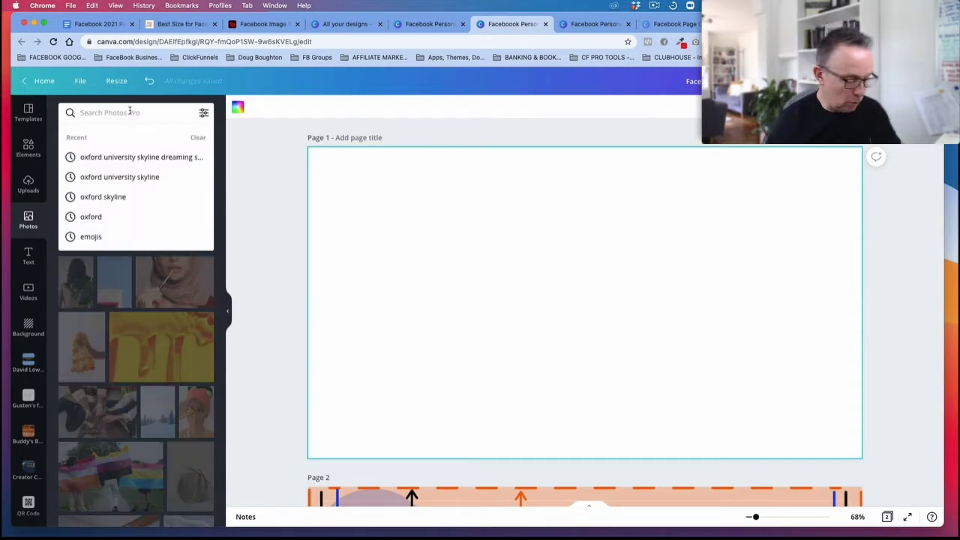
{"action": "type", "text": "techn"}
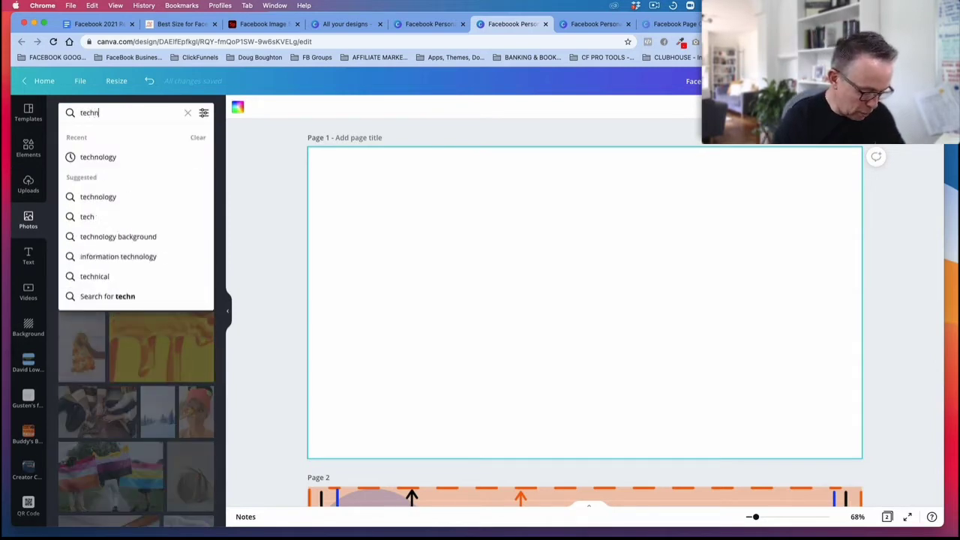
{"action": "type", "text": "olog"}
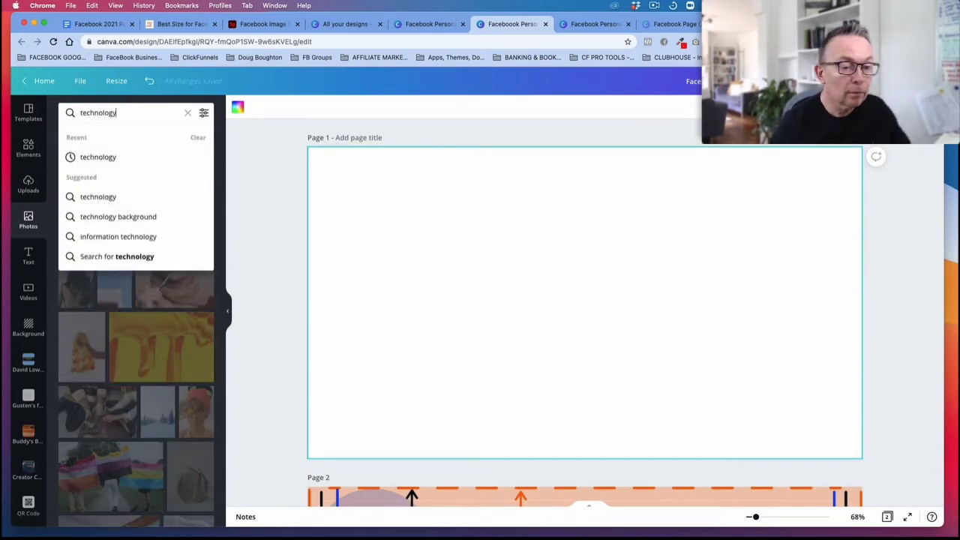
{"action": "type", "text": "y"}
{"action": "left_click", "coordinate": [95, 256]}
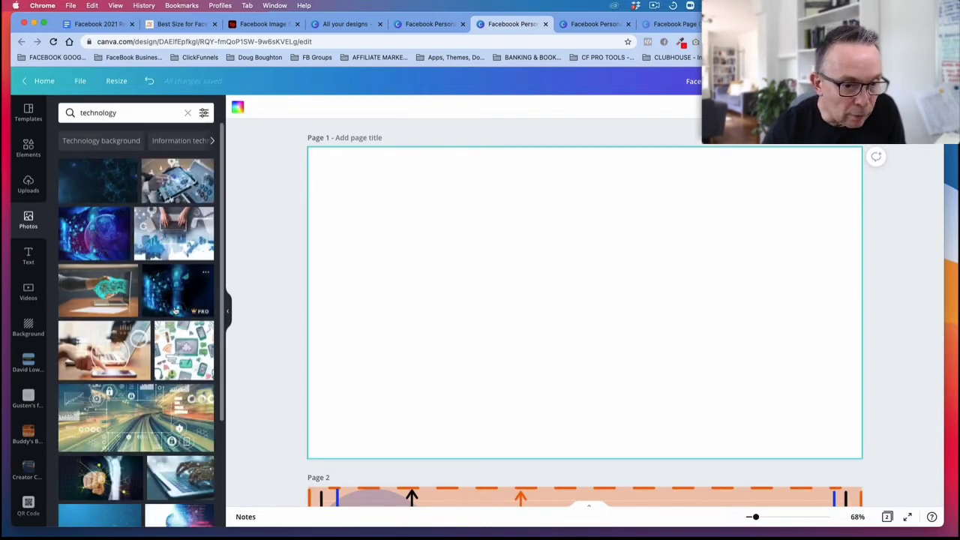
Step: Add the photo of hands typing on a laptop above a blue skyline and enlarge it to cover page 1
{"action": "scroll", "coordinate": [175, 311], "scroll_direction": "down", "scroll_amount": 1}
{"action": "left_click", "coordinate": [183, 208]}
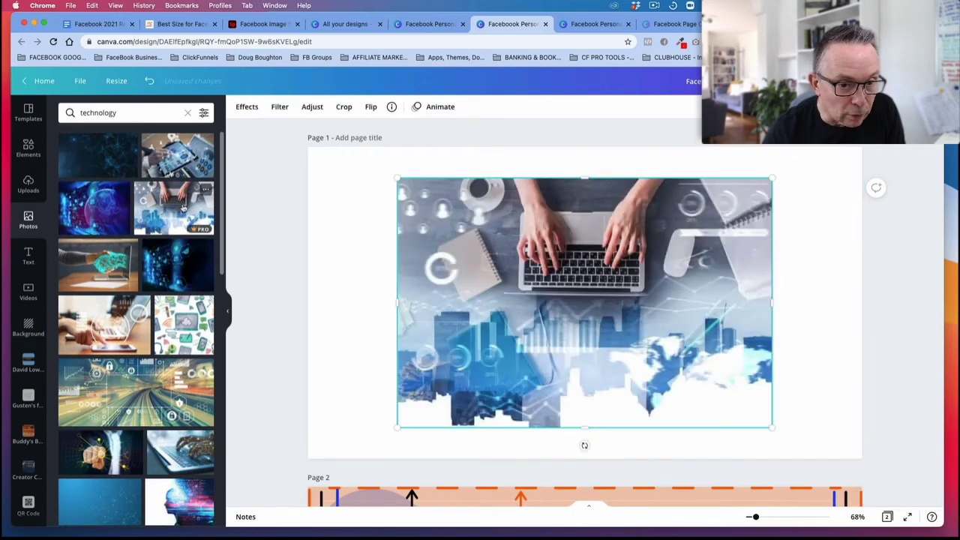
{"action": "left_click_drag", "start_coordinate": [585, 257], "coordinate": [502, 225]}
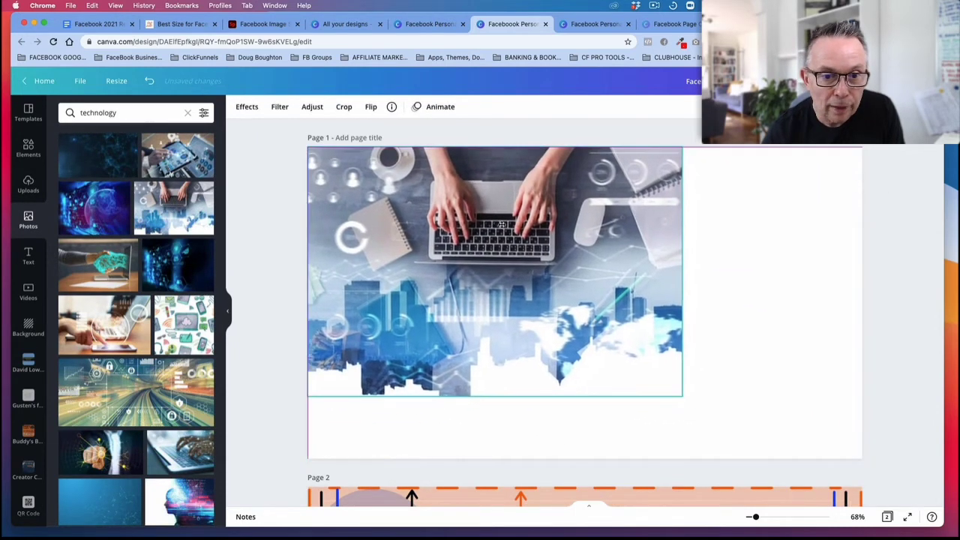
{"action": "left_click_drag", "start_coordinate": [688, 397], "coordinate": [783, 436]}
{"action": "left_click_drag", "start_coordinate": [774, 301], "coordinate": [863, 302]}
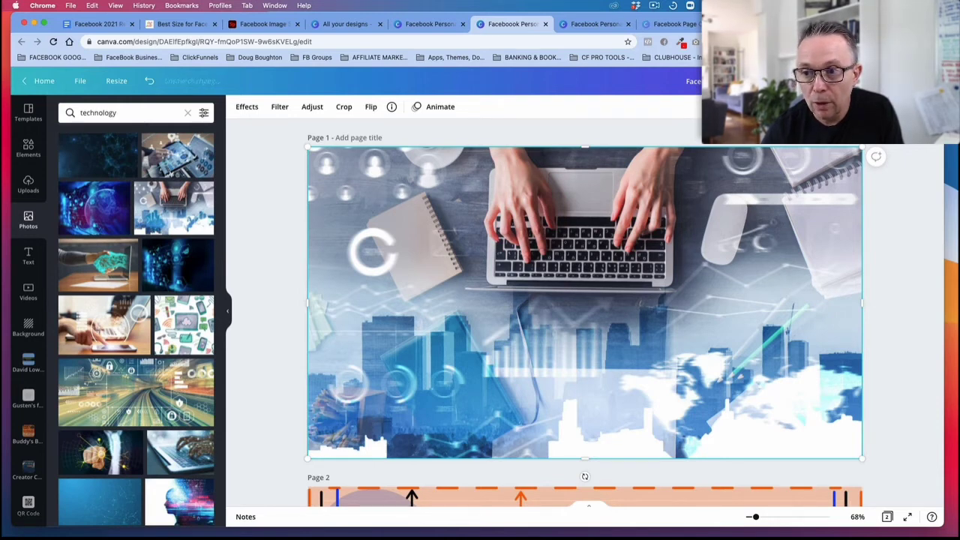
Step: Set the laptop photo's transparency to 43 and shift the photo down to expose the page background
{"action": "left_click_drag", "start_coordinate": [820, 136], "coordinate": [793, 136]}
{"action": "left_click", "coordinate": [504, 244]}
{"action": "left_click_drag", "start_coordinate": [503, 244], "coordinate": [508, 287]}
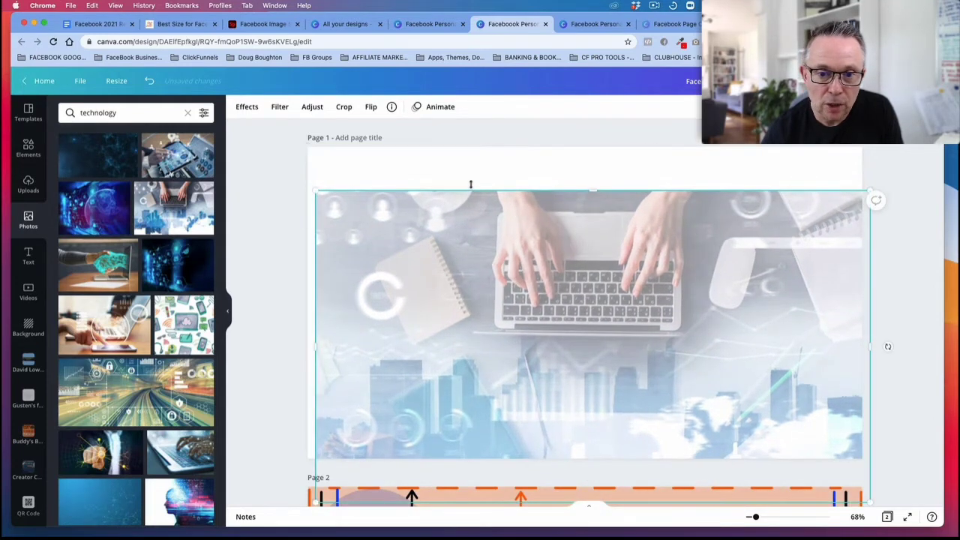
Step: Change page 1's background colour to near-black and realign the laptop photo to cover the whole page
{"action": "left_click", "coordinate": [462, 169]}
{"action": "left_click", "coordinate": [237, 107]}
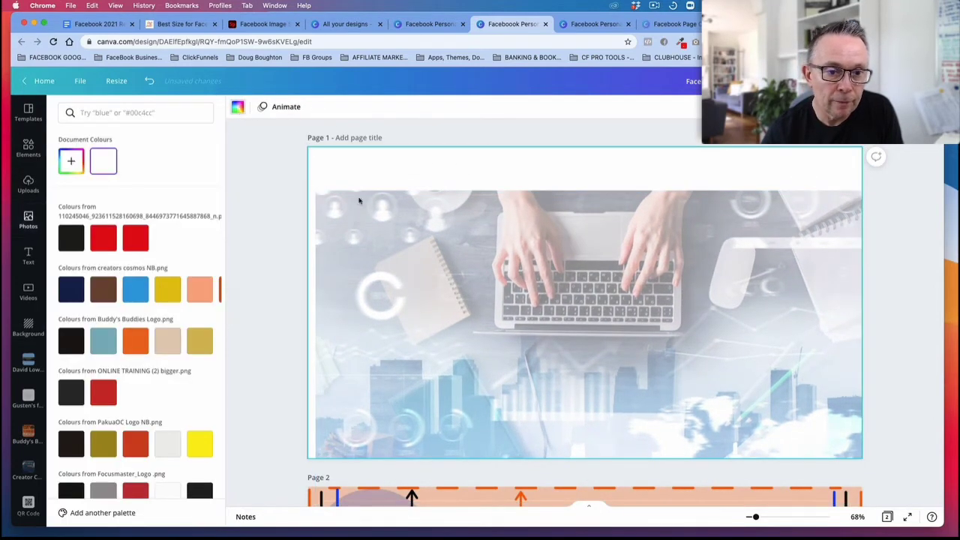
{"action": "left_click", "coordinate": [72, 238]}
{"action": "left_click_drag", "start_coordinate": [541, 327], "coordinate": [548, 287]}
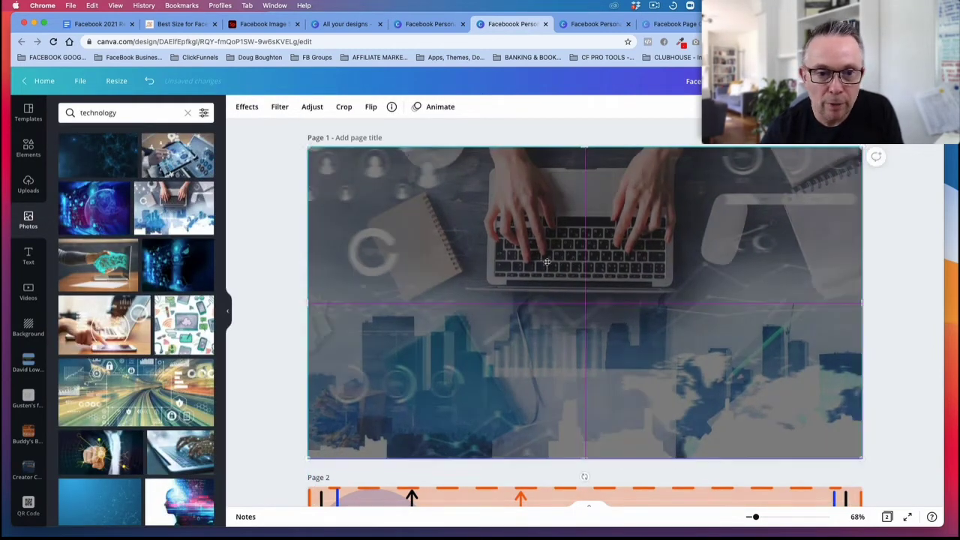
Step: Lower the laptop photo's transparency value further to darken it against the page background
{"action": "left_click", "coordinate": [855, 108]}
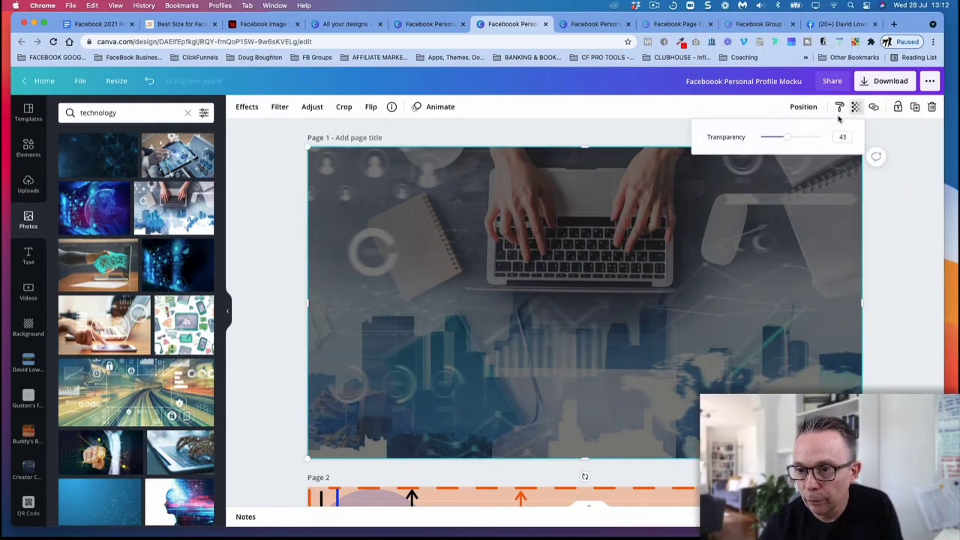
{"action": "left_click_drag", "start_coordinate": [788, 137], "coordinate": [775, 137]}
{"action": "left_click", "coordinate": [650, 231]}
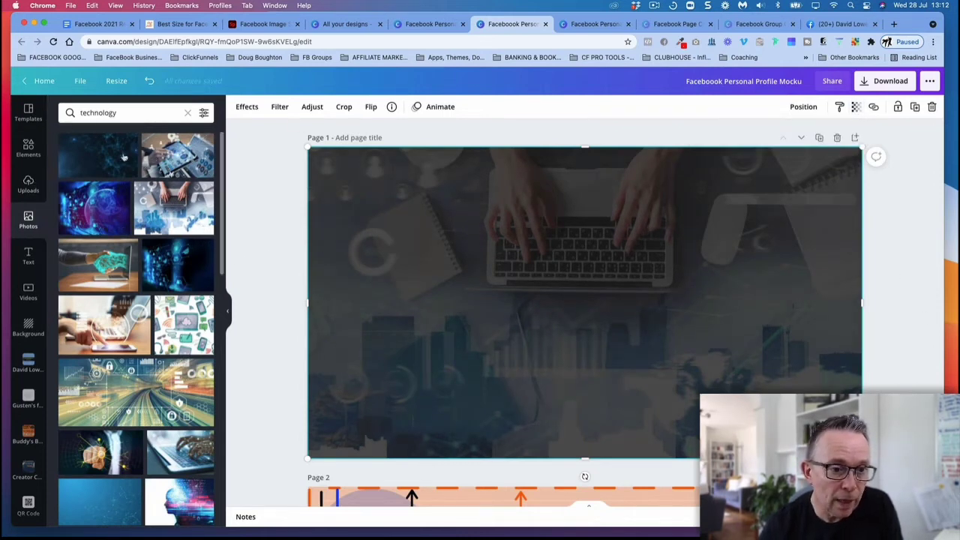
Step: Add a heading to page 1 and position it near the upper edge, roughly centred over the laptop
{"action": "left_click", "coordinate": [29, 255]}
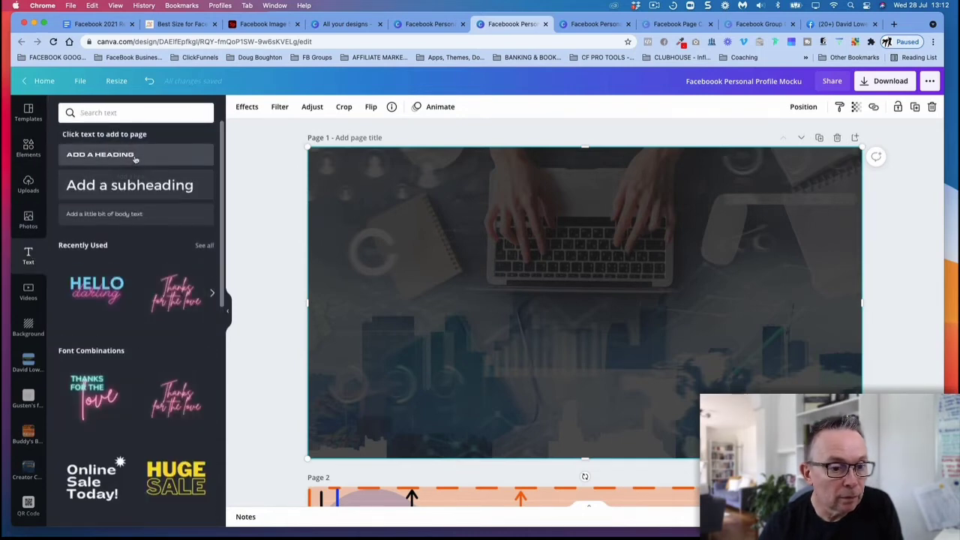
{"action": "left_click", "coordinate": [135, 157]}
{"action": "left_click_drag", "start_coordinate": [523, 296], "coordinate": [368, 280]}
{"action": "left_click", "coordinate": [475, 293]}
{"action": "left_click_drag", "start_coordinate": [475, 293], "coordinate": [526, 217]}
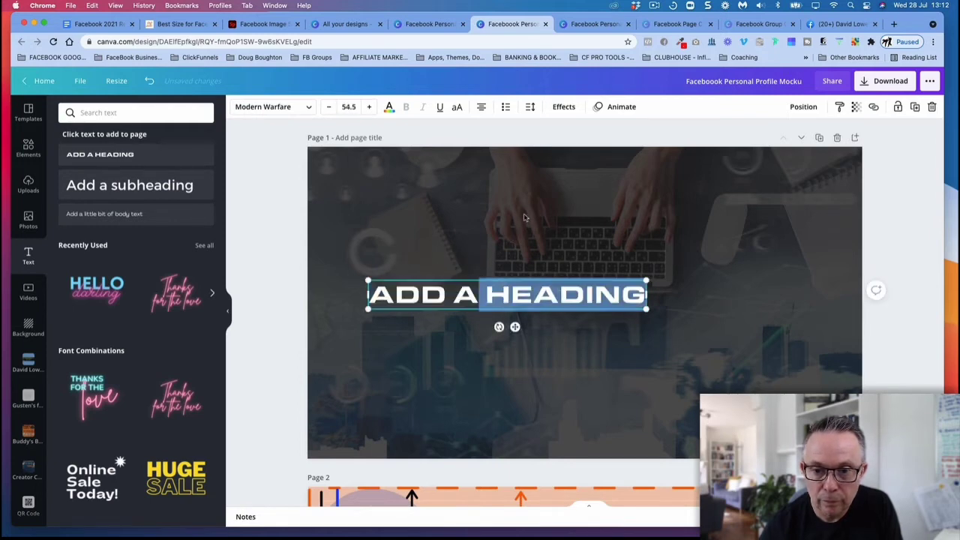
{"action": "left_click", "coordinate": [512, 252]}
{"action": "left_click_drag", "start_coordinate": [501, 293], "coordinate": [573, 180]}
Step: Replace the heading's placeholder text with "HERE'S MY NEW THING"
{"action": "double_click", "coordinate": [573, 182]}
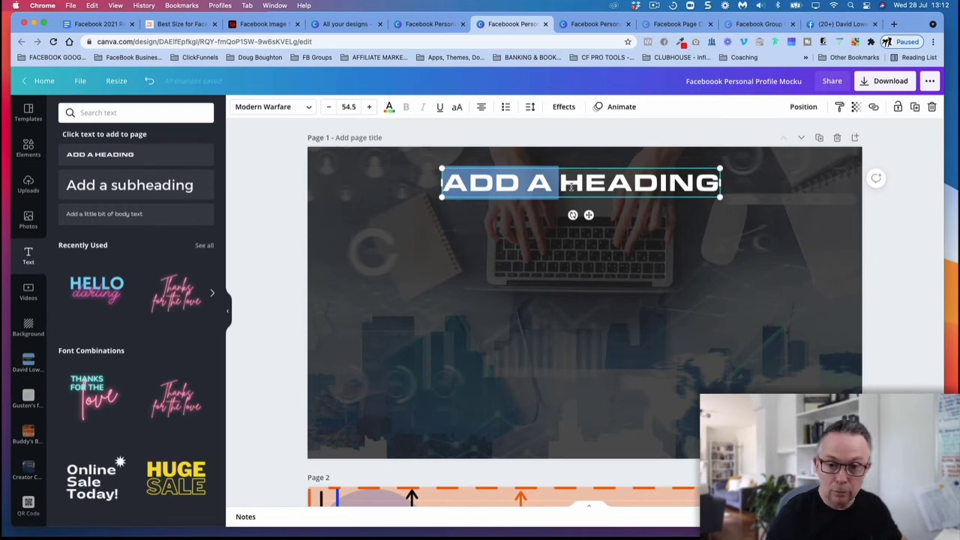
{"action": "triple_click", "coordinate": [572, 186]}
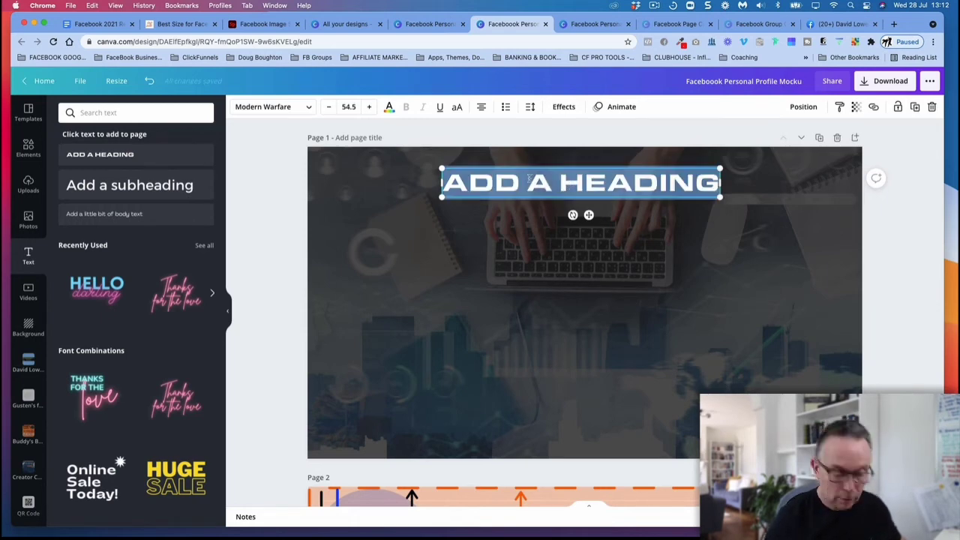
{"action": "type", "text": "H"}
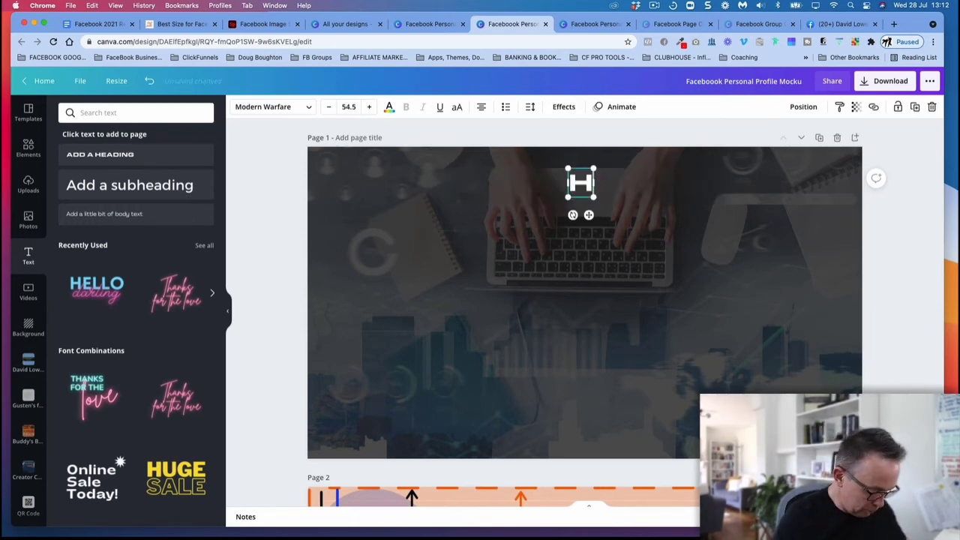
{"action": "type", "text": "ERE'S MY"}
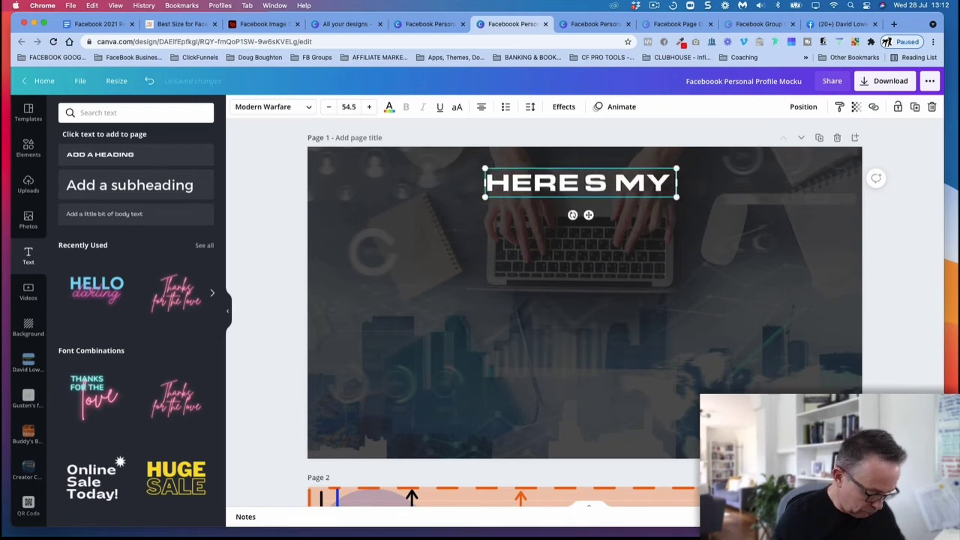
{"action": "type", "text": " NEW THING"}
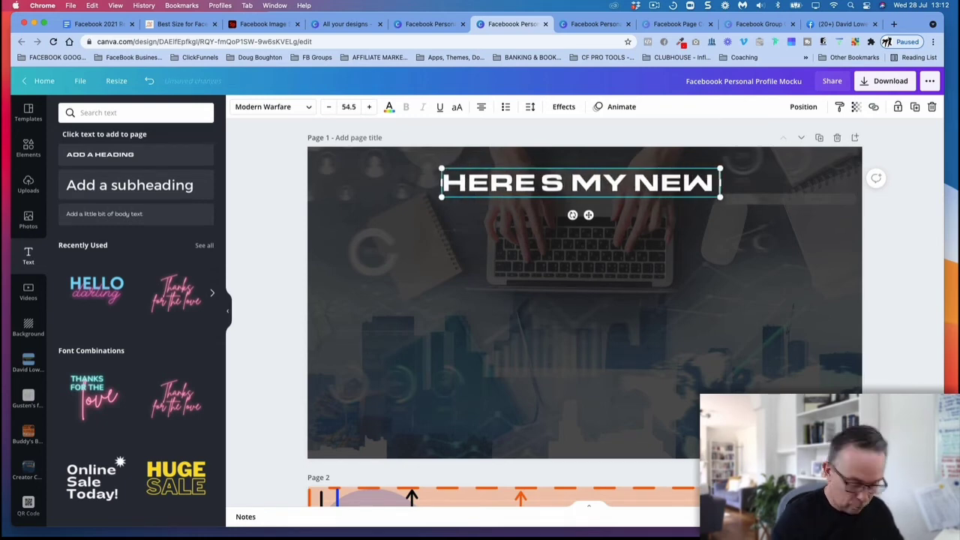
Step: Add a square shape from the basic shapes to page 1
{"action": "left_click", "coordinate": [568, 251]}
{"action": "left_click", "coordinate": [578, 192]}
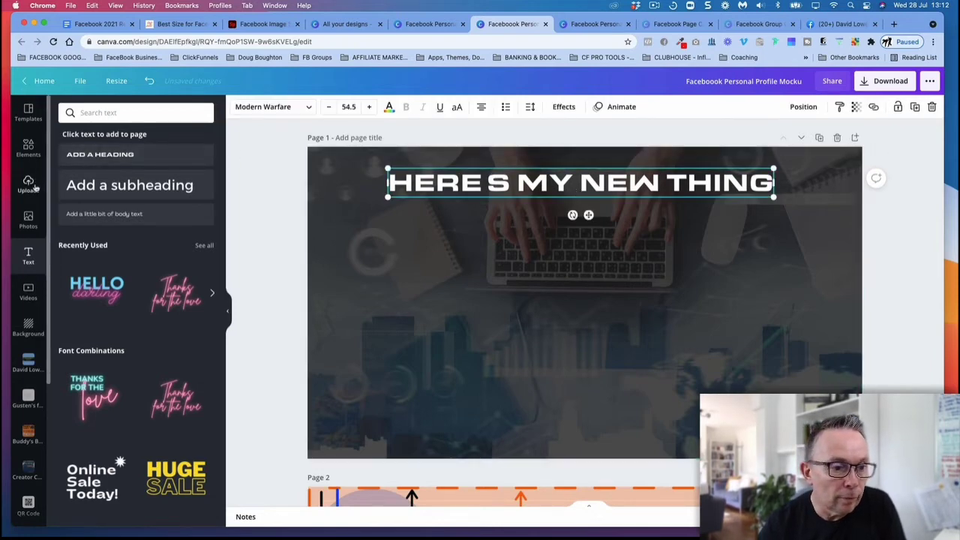
{"action": "left_click", "coordinate": [511, 258]}
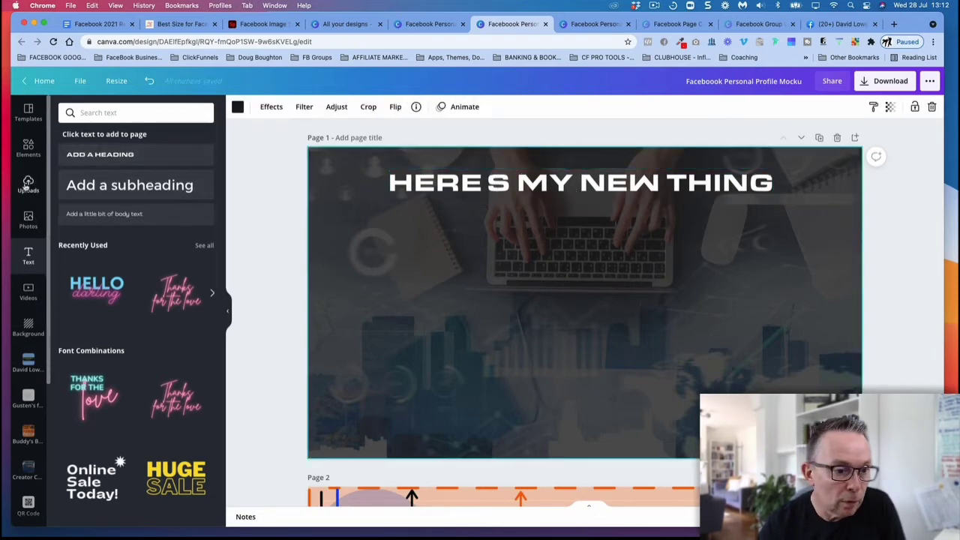
{"action": "left_click", "coordinate": [28, 146]}
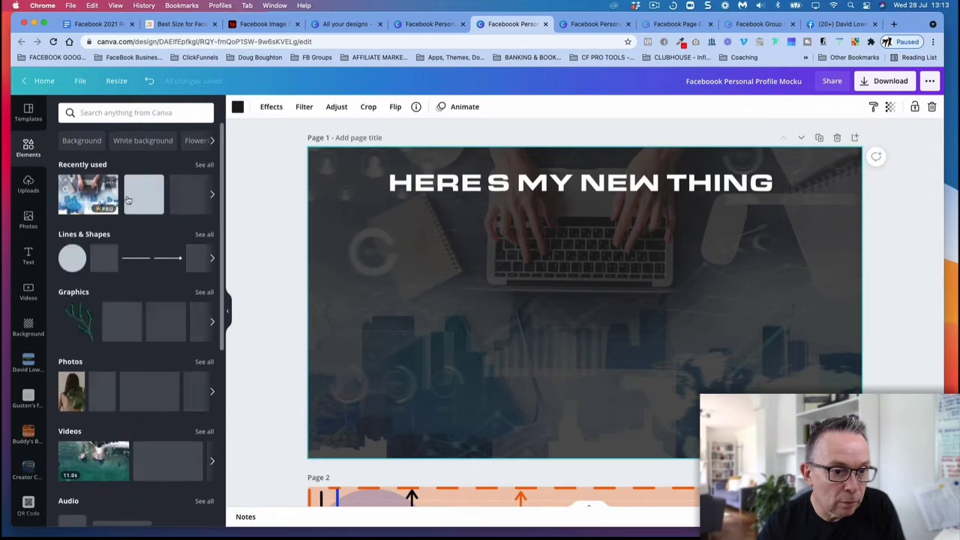
{"action": "left_click", "coordinate": [109, 252]}
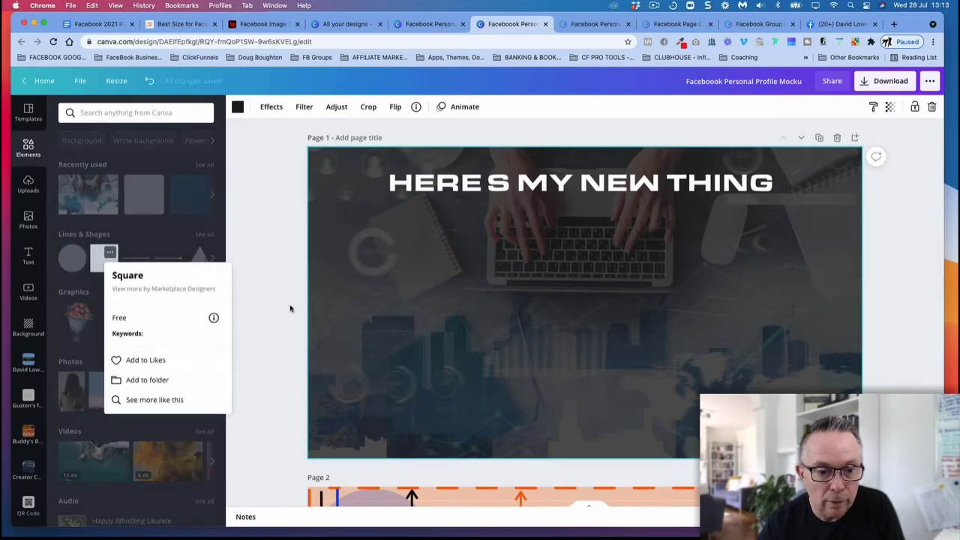
{"action": "left_click", "coordinate": [105, 258]}
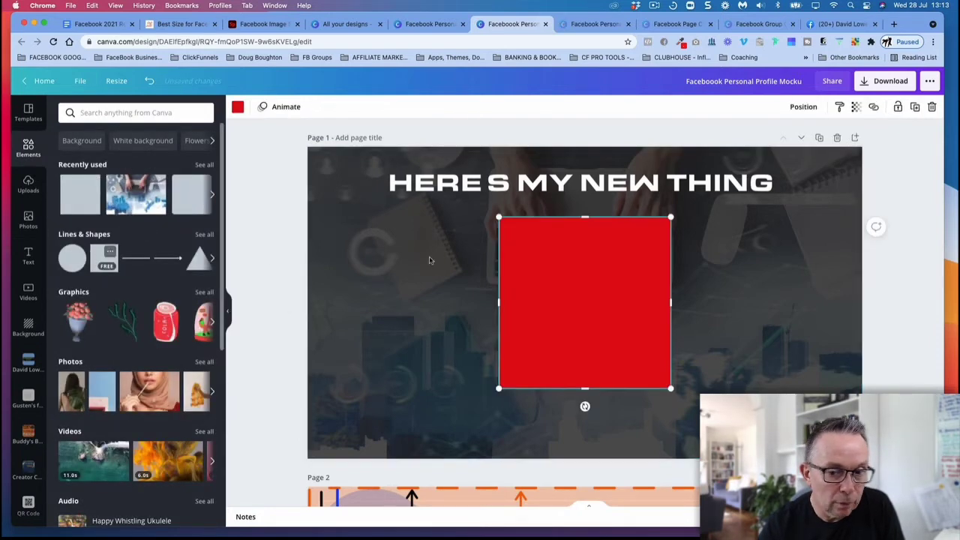
Step: Reshape the red square into a bar about 1,141 by 79 px, spanning the heading's width behind the lower part of its letters
{"action": "left_click_drag", "start_coordinate": [585, 388], "coordinate": [496, 194]}
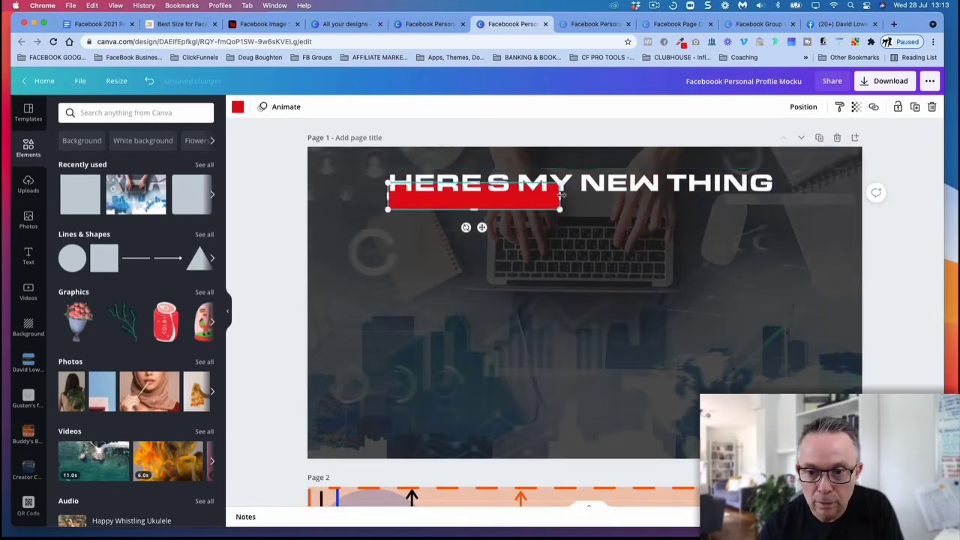
{"action": "left_click_drag", "start_coordinate": [561, 196], "coordinate": [782, 196]}
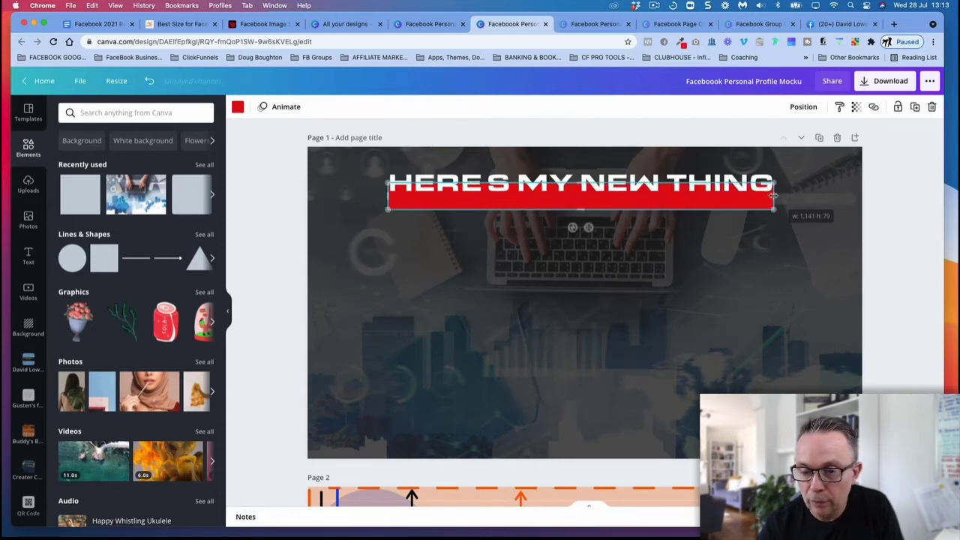
{"action": "left_click", "coordinate": [692, 271]}
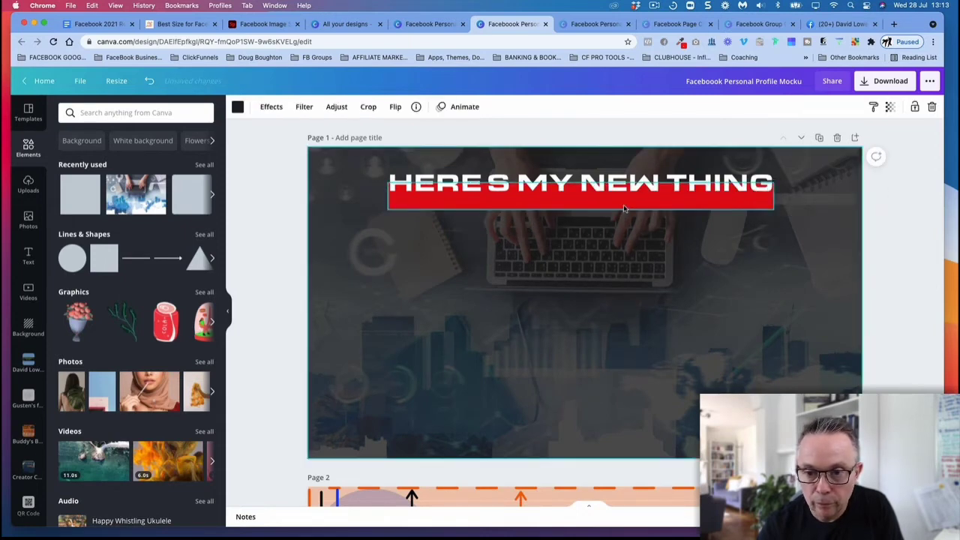
{"action": "left_click_drag", "start_coordinate": [626, 210], "coordinate": [624, 202]}
{"action": "left_click", "coordinate": [805, 294]}
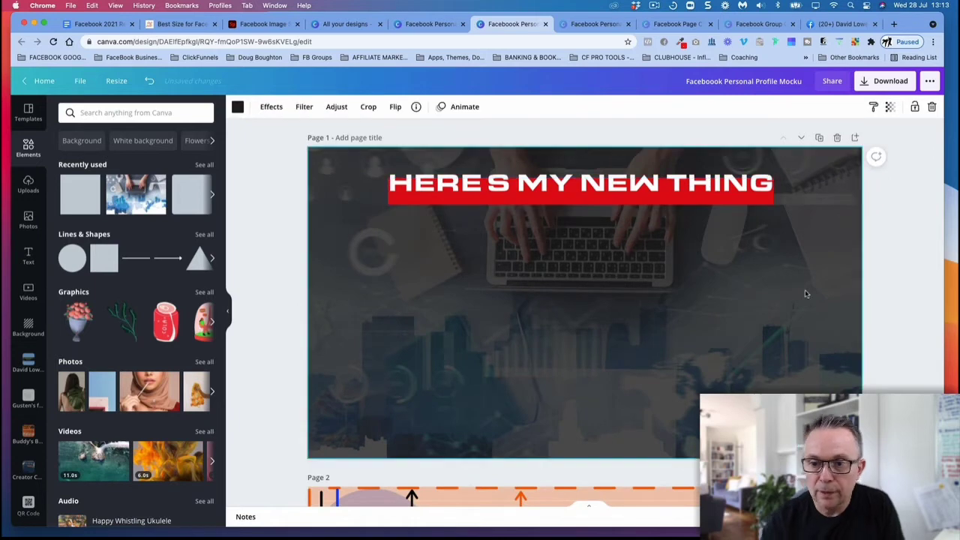
Step: Apply the Lift text effect to the "HERE'S MY NEW THING" heading with an intensity of 100
{"action": "left_click", "coordinate": [681, 195]}
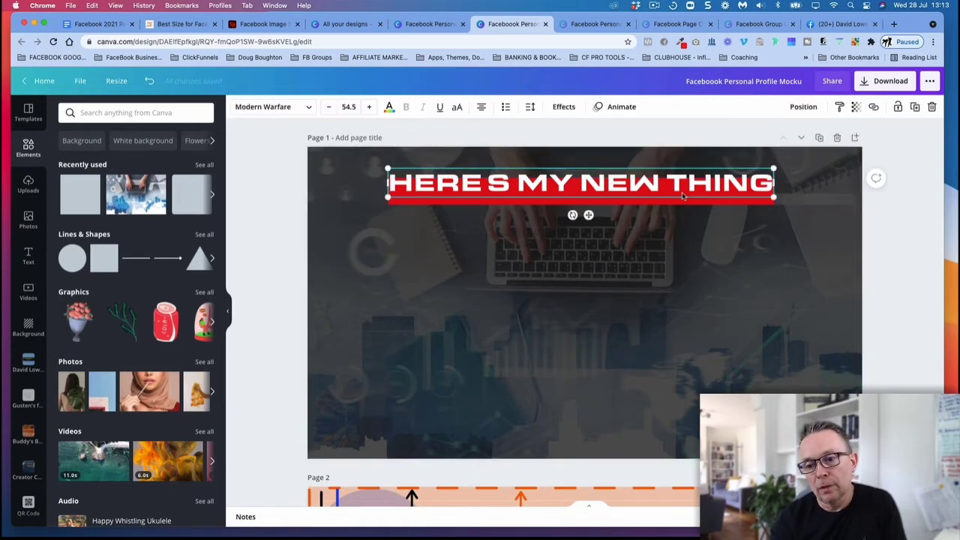
{"action": "left_click", "coordinate": [564, 107]}
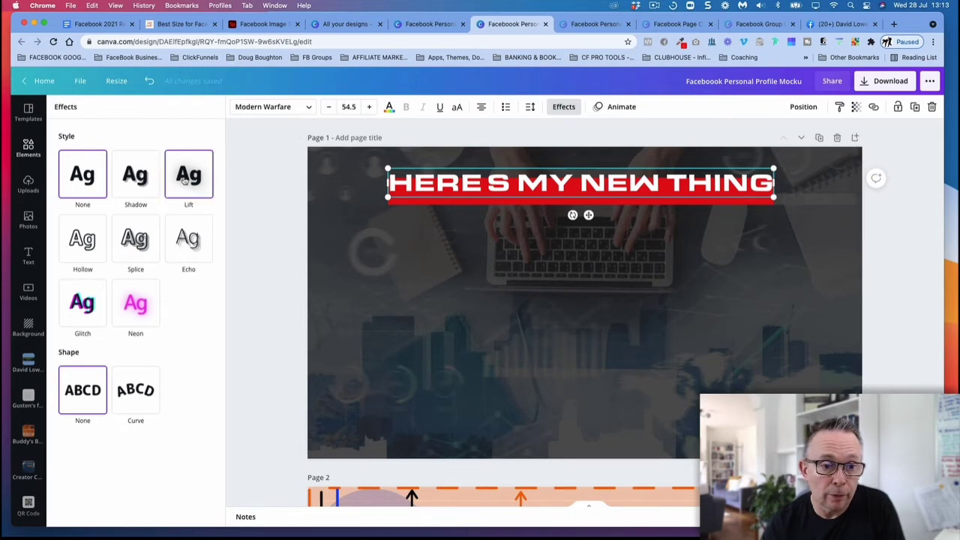
{"action": "left_click", "coordinate": [187, 178]}
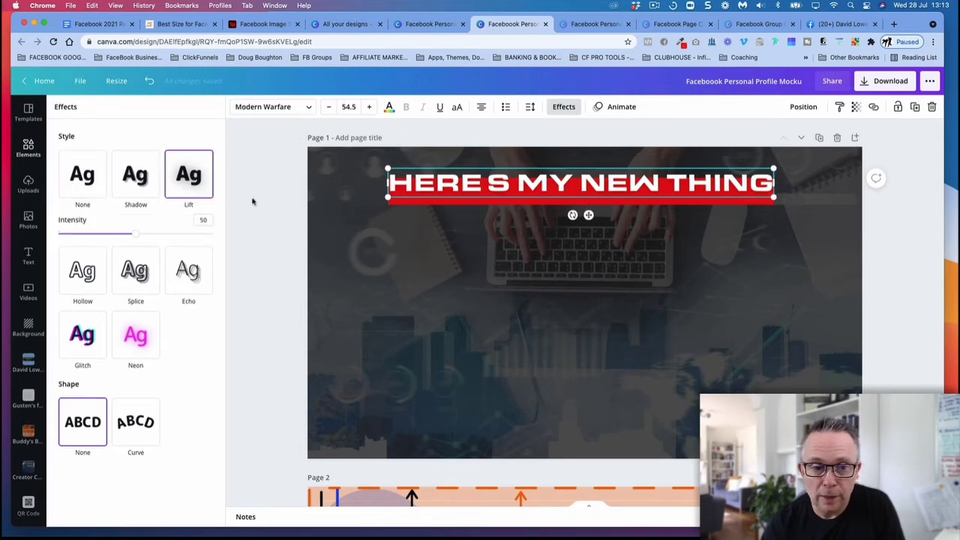
{"action": "left_click_drag", "start_coordinate": [140, 235], "coordinate": [226, 243]}
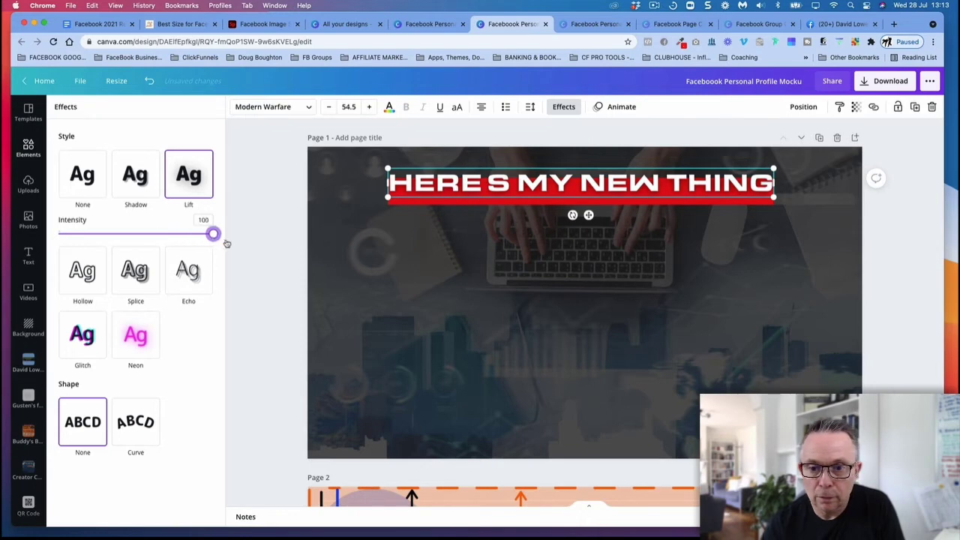
{"action": "double_click", "coordinate": [400, 241]}
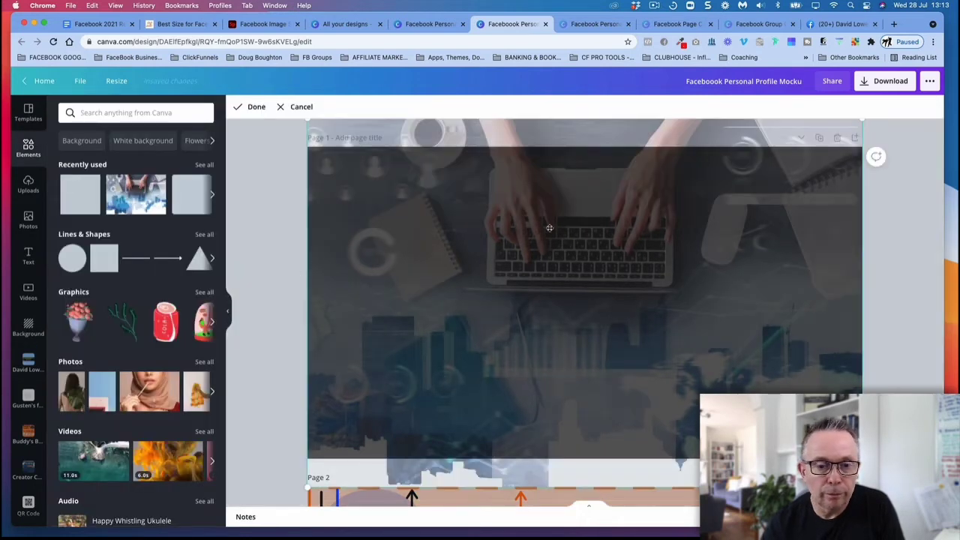
{"action": "left_click", "coordinate": [908, 216]}
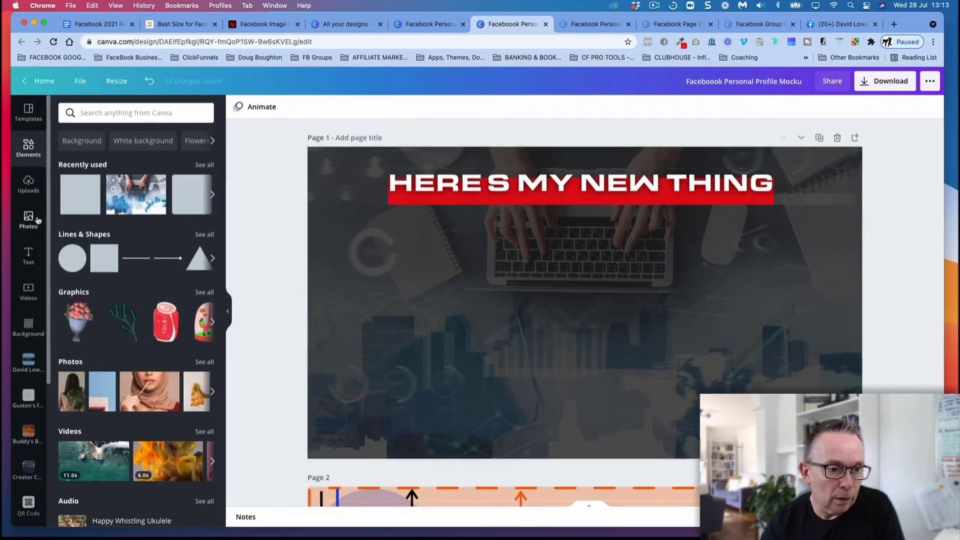
Step: Search the uploaded images for "media" and clear the search
{"action": "left_click", "coordinate": [28, 184]}
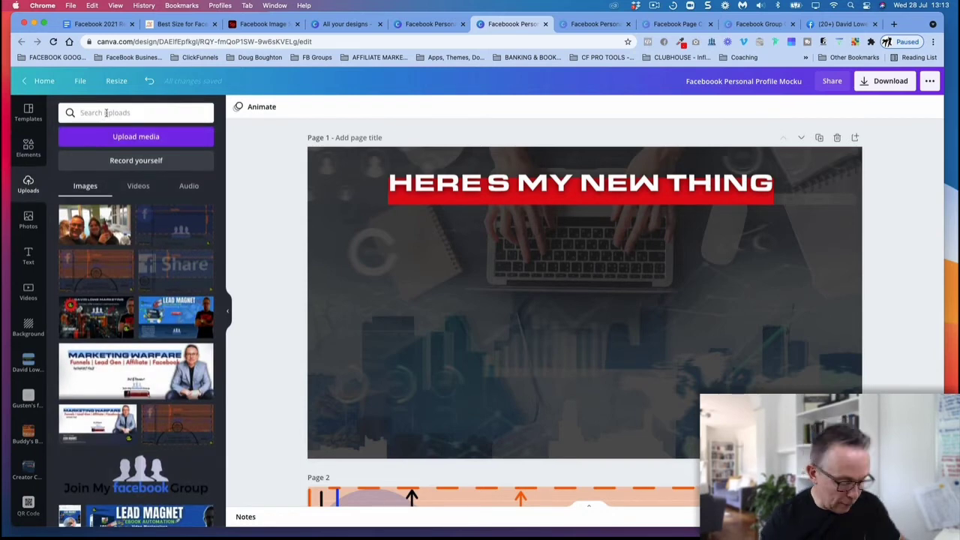
{"action": "left_click", "coordinate": [106, 113]}
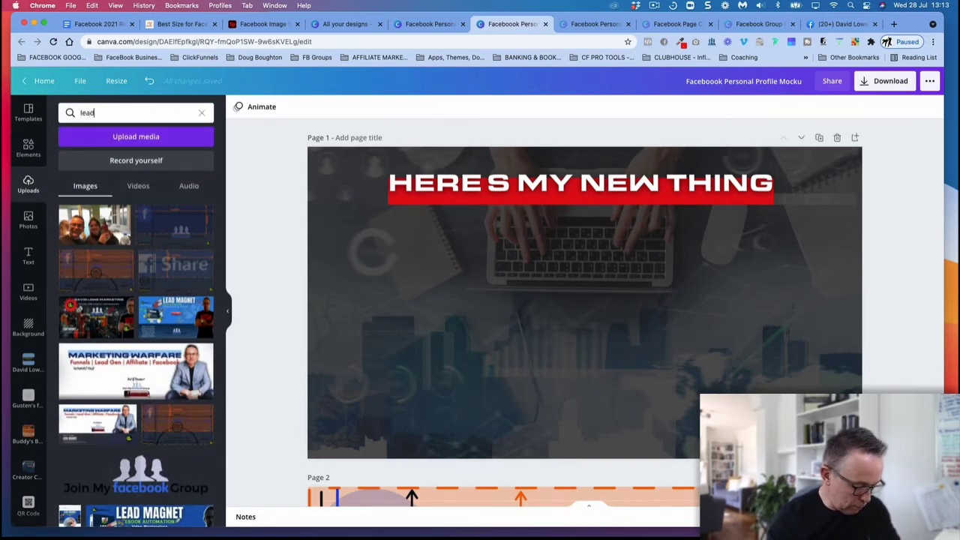
{"action": "type", "text": "lead magne"}
{"action": "key", "text": "BackSpace"}
{"action": "key", "text": "BackSpace"}
{"action": "key", "text": "BackSpace"}
{"action": "key", "text": "BackSpace"}
{"action": "key", "text": "BackSpace"}
{"action": "key", "text": "BackSpace"}
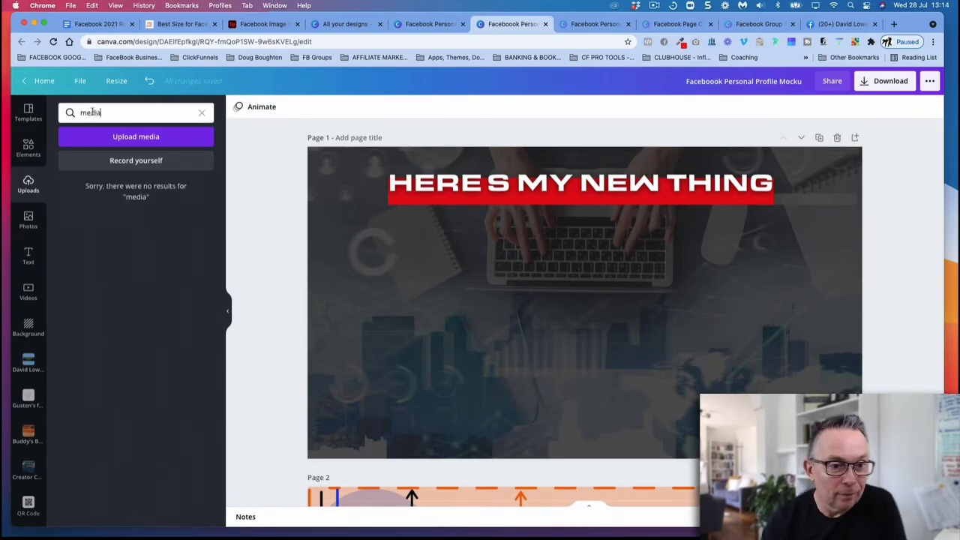
{"action": "left_click", "coordinate": [200, 113]}
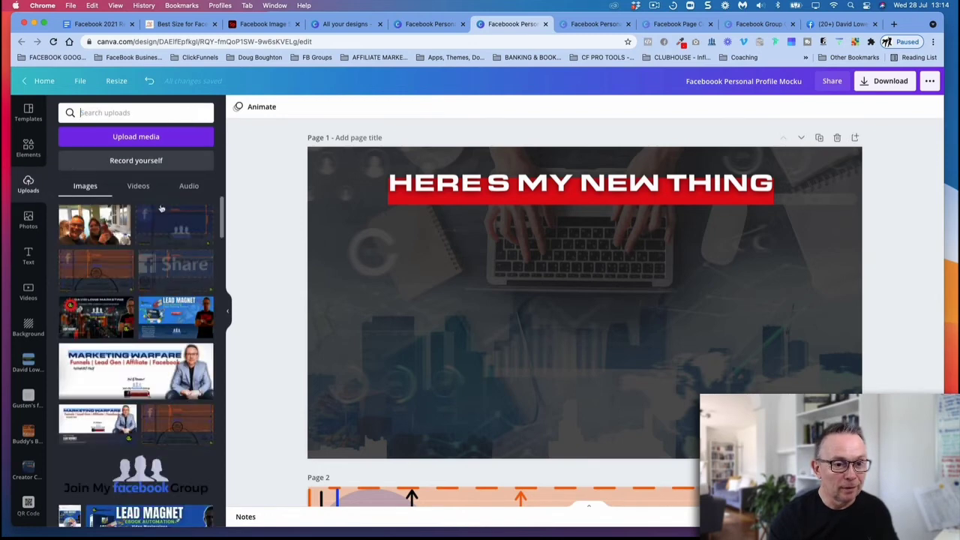
Step: Add the uploaded martial arts "Training for Kids" book mockup to page 1
{"action": "scroll", "coordinate": [162, 209], "scroll_direction": "down", "scroll_amount": 5}
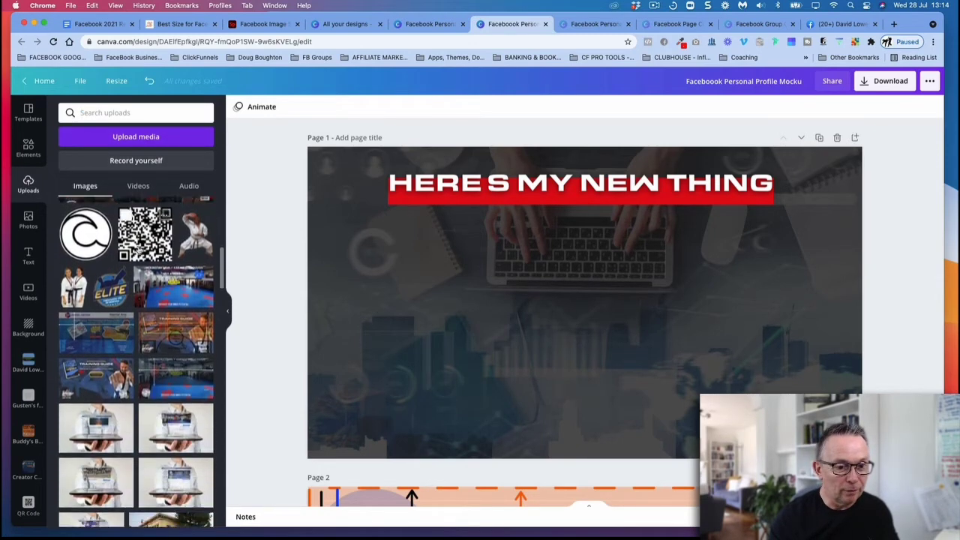
{"action": "scroll", "coordinate": [139, 259], "scroll_direction": "down", "scroll_amount": 10}
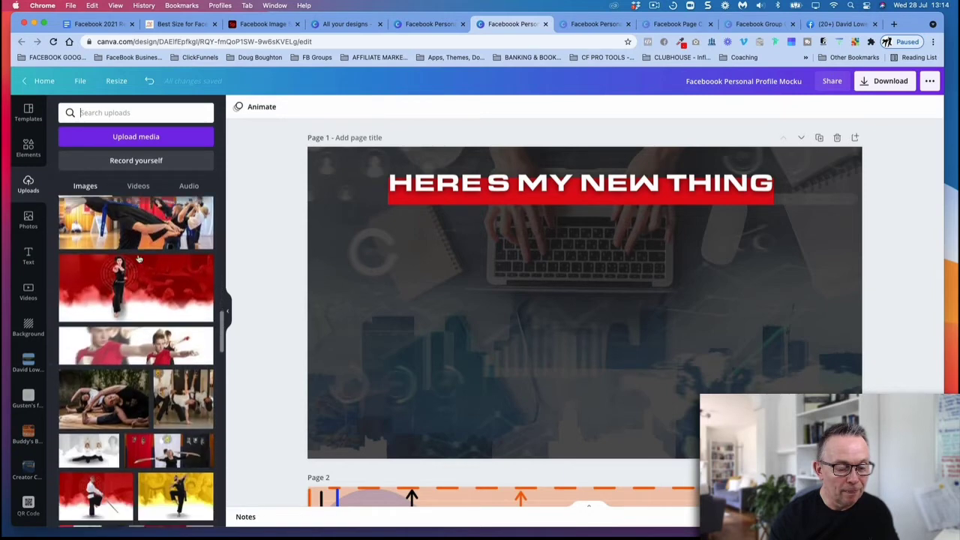
{"action": "scroll", "coordinate": [139, 259], "scroll_direction": "down", "scroll_amount": 10}
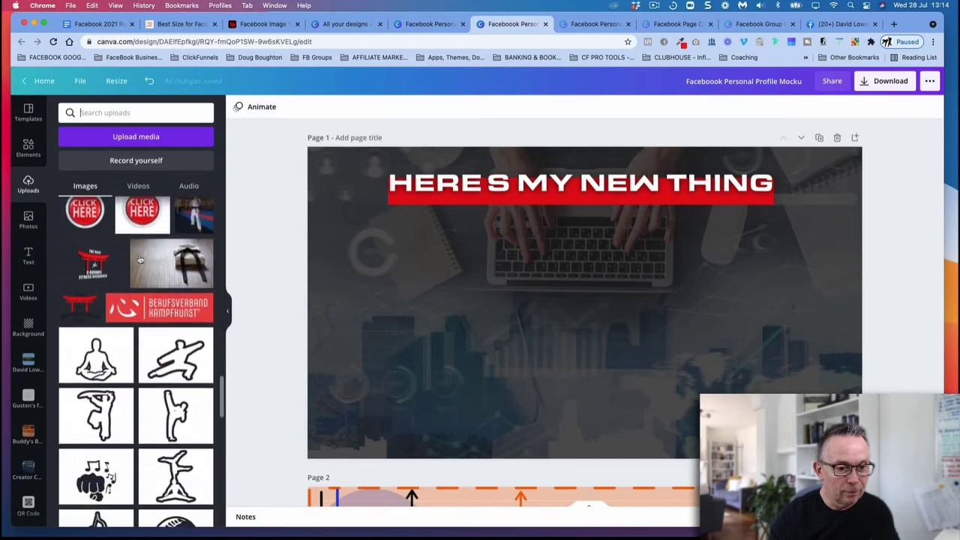
{"action": "scroll", "coordinate": [139, 259], "scroll_direction": "down", "scroll_amount": 8}
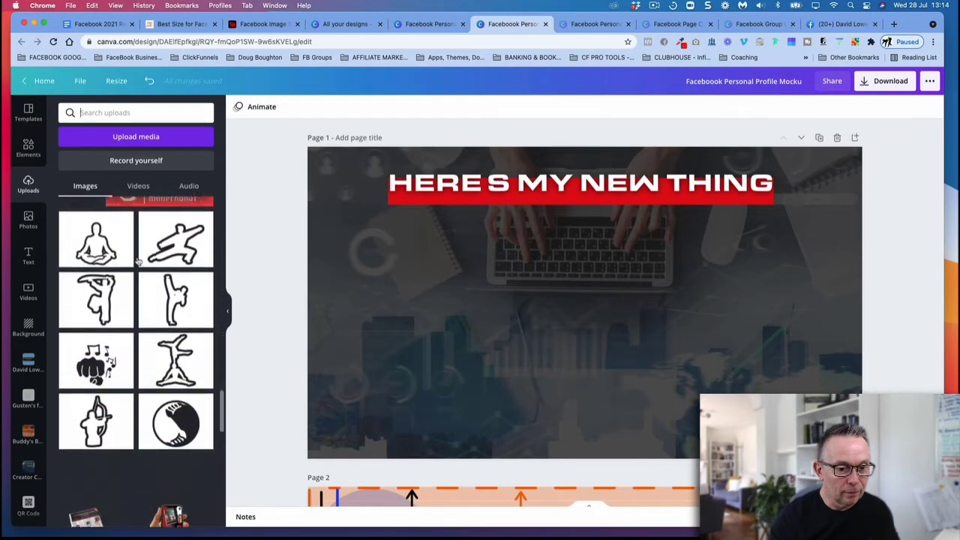
{"action": "scroll", "coordinate": [139, 260], "scroll_direction": "down", "scroll_amount": 3}
{"action": "left_click", "coordinate": [86, 323]}
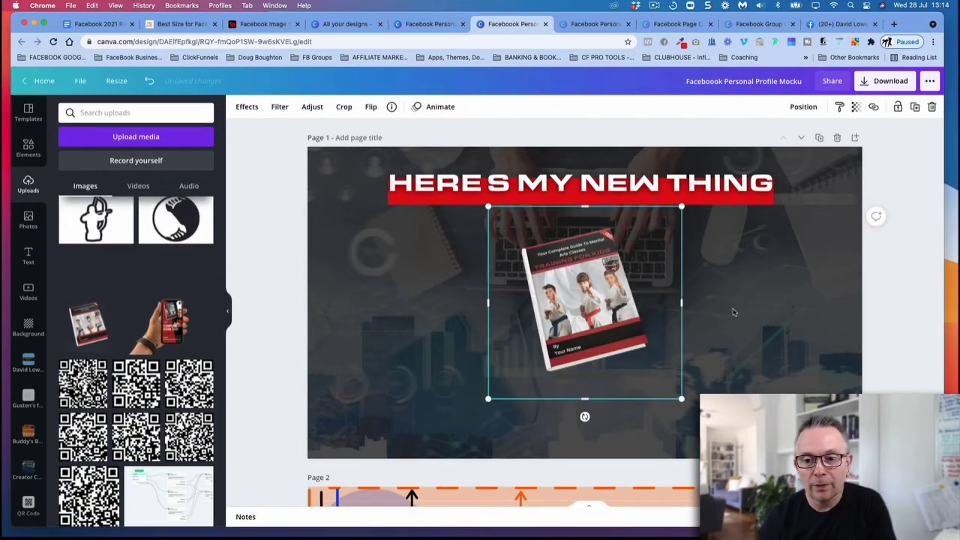
Step: Shrink the book mockup slightly and place it below the heading on the left side of page 1
{"action": "left_click_drag", "start_coordinate": [486, 207], "coordinate": [515, 233]}
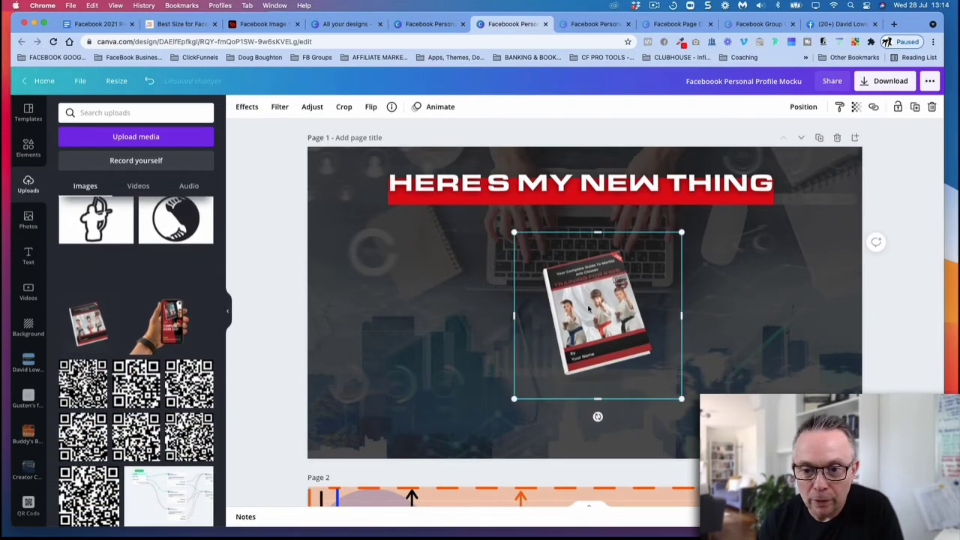
{"action": "left_click_drag", "start_coordinate": [585, 305], "coordinate": [395, 278]}
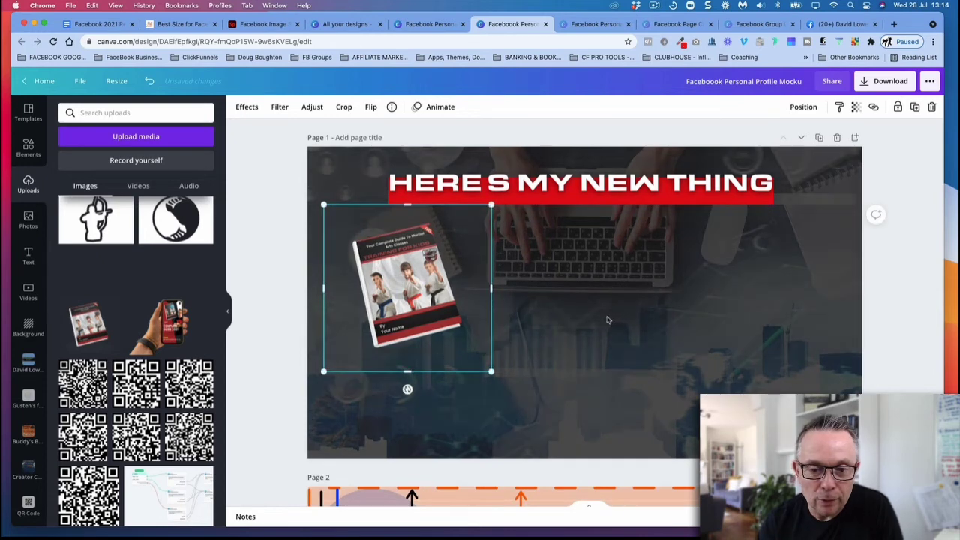
{"action": "left_click", "coordinate": [628, 312]}
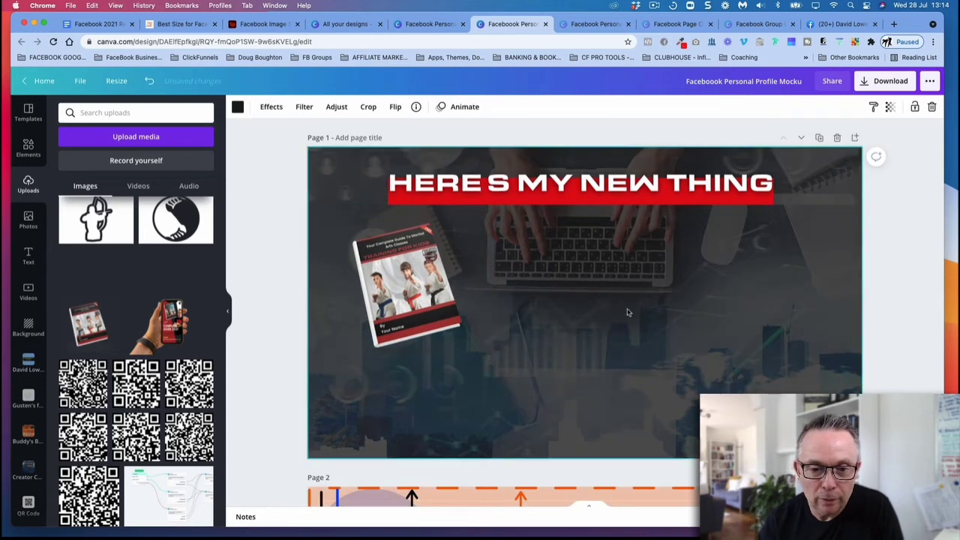
Step: Overlay page 2's safe-area guide on page 1 to check the book mockup against the desktop and mobile areas
{"action": "left_click", "coordinate": [484, 303]}
{"action": "left_click_drag", "start_coordinate": [627, 501], "coordinate": [628, 159]}
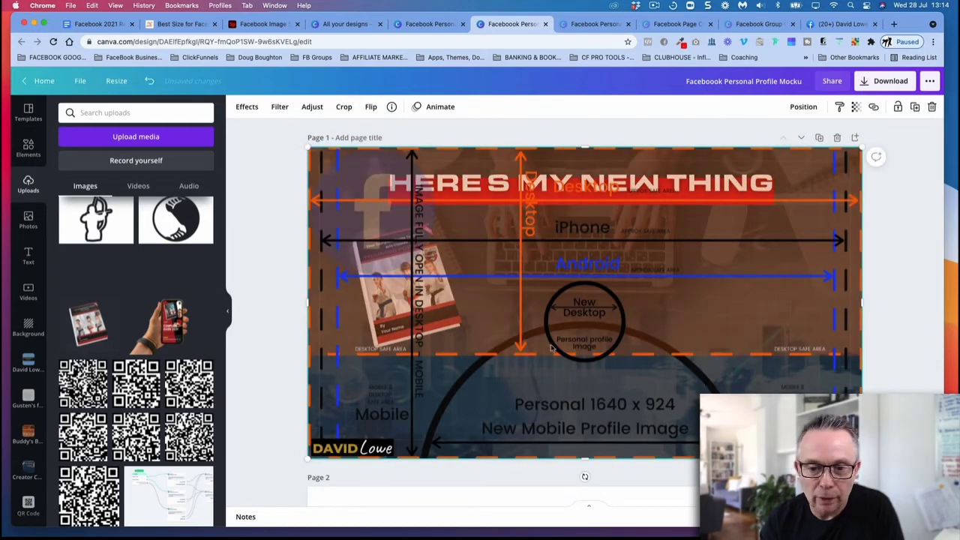
{"action": "left_click_drag", "start_coordinate": [592, 251], "coordinate": [617, 100]}
Step: Enlarge the book mockup on page 1 and lay the safe-area guide over it again
{"action": "left_click", "coordinate": [368, 350]}
{"action": "left_click_drag", "start_coordinate": [492, 372], "coordinate": [553, 391]}
{"action": "left_click_drag", "start_coordinate": [590, 303], "coordinate": [569, 441]}
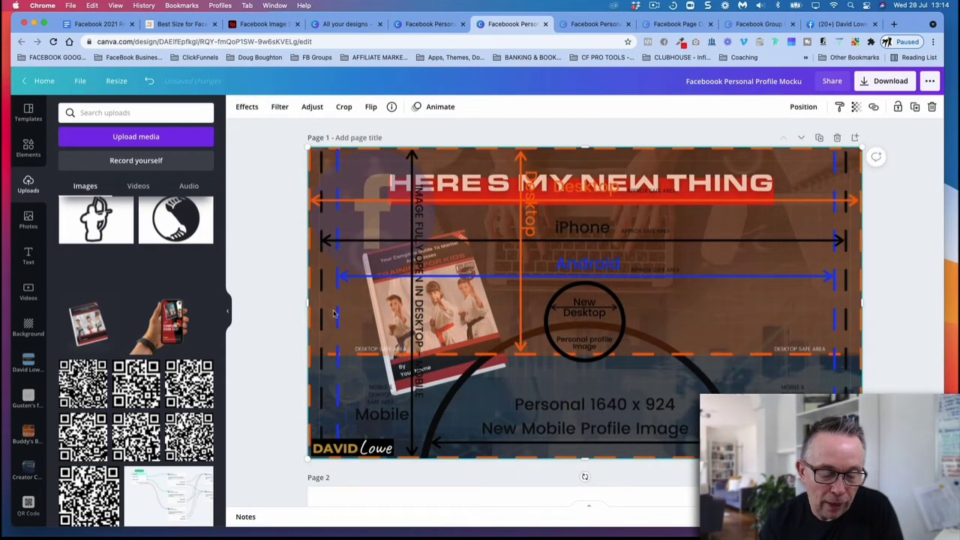
Step: Return the safe-area guide to page 2 and shift the book mockup up and left to page 1's left edge
{"action": "left_click_drag", "start_coordinate": [619, 175], "coordinate": [622, 420]}
{"action": "scroll", "coordinate": [646, 266], "scroll_direction": "down", "scroll_amount": 3}
{"action": "left_click_drag", "start_coordinate": [635, 241], "coordinate": [626, 286]}
{"action": "scroll", "coordinate": [626, 287], "scroll_direction": "up", "scroll_amount": 5}
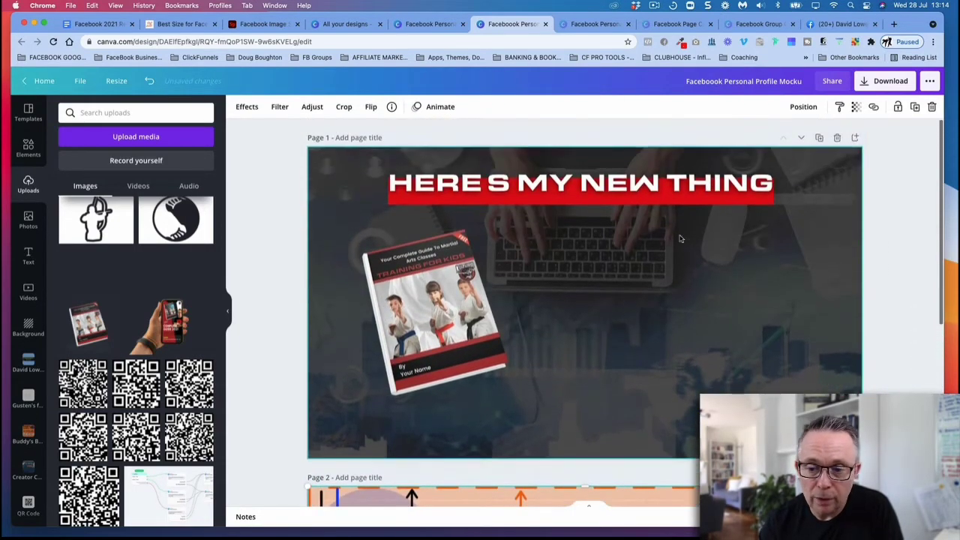
{"action": "left_click_drag", "start_coordinate": [487, 281], "coordinate": [470, 274]}
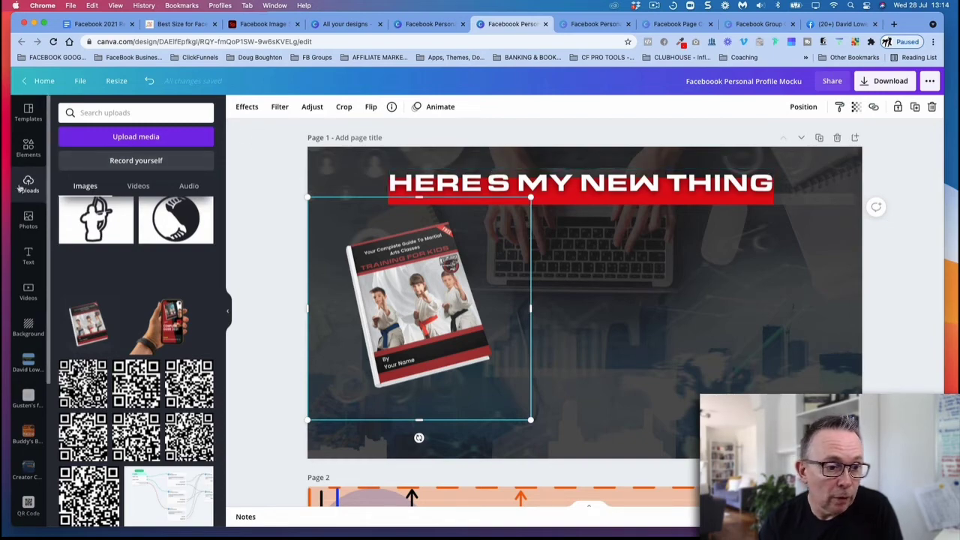
{"action": "scroll", "coordinate": [144, 215], "scroll_direction": "down", "scroll_amount": 10}
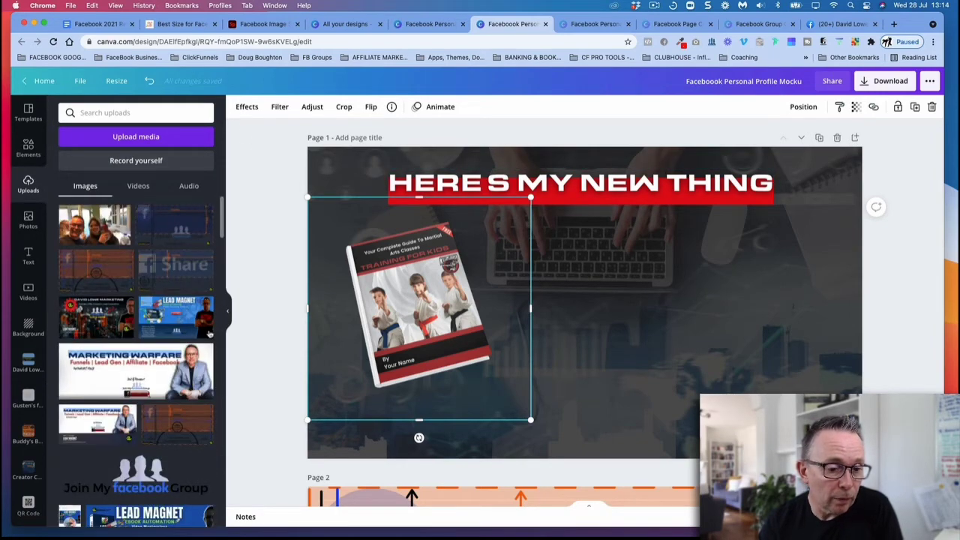
{"action": "scroll", "coordinate": [144, 226], "scroll_direction": "down", "scroll_amount": 2}
{"action": "left_click", "coordinate": [142, 292]}
{"action": "left_click_drag", "start_coordinate": [568, 296], "coordinate": [513, 249]}
{"action": "left_click_drag", "start_coordinate": [697, 312], "coordinate": [696, 334]}
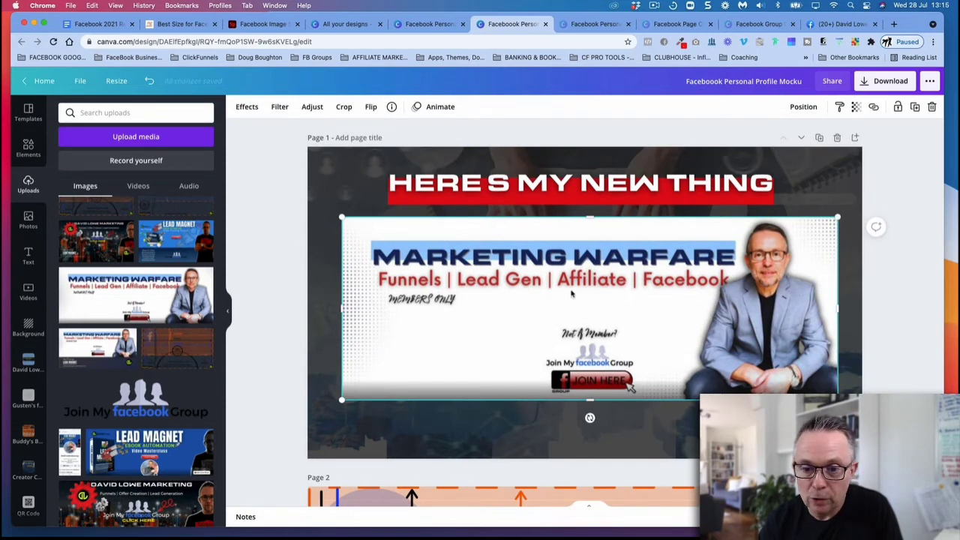
{"action": "key", "text": "Delete"}
Step: Reduce the book mockup's size and reposition it just below the heading against page 1's left edge
{"action": "left_click_drag", "start_coordinate": [421, 304], "coordinate": [414, 304]}
{"action": "left_click_drag", "start_coordinate": [526, 198], "coordinate": [483, 239]}
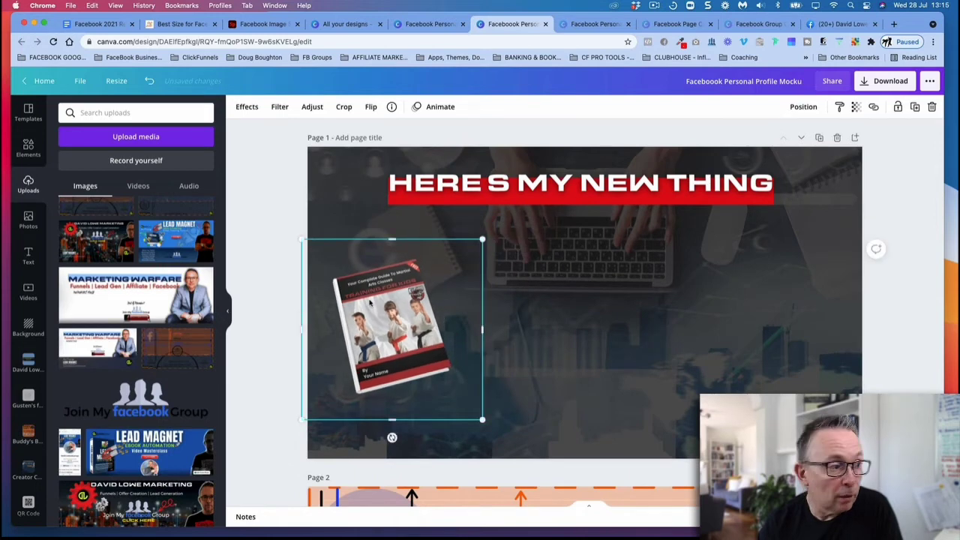
{"action": "left_click_drag", "start_coordinate": [379, 303], "coordinate": [385, 268]}
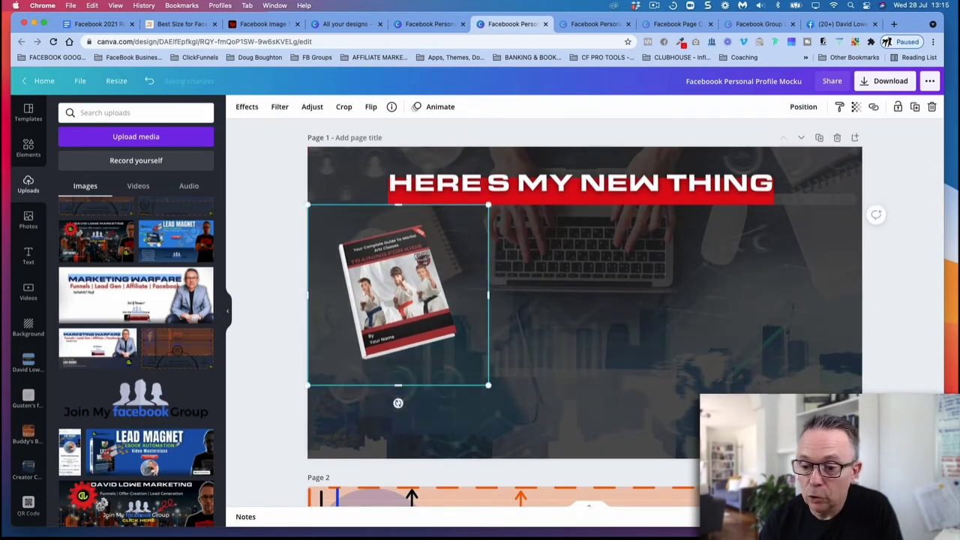
{"action": "scroll", "coordinate": [384, 268], "scroll_direction": "down", "scroll_amount": 5}
{"action": "scroll", "coordinate": [522, 266], "scroll_direction": "down", "scroll_amount": 4}
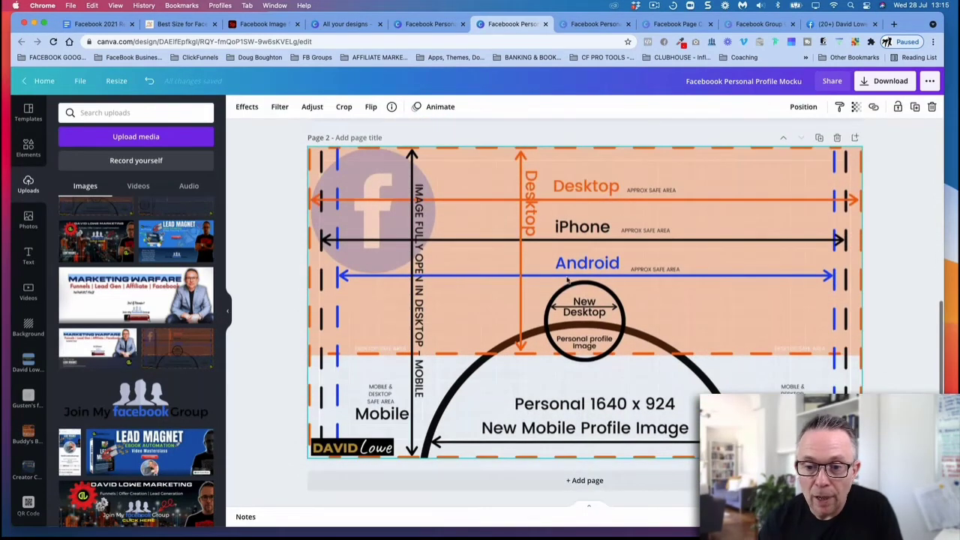
{"action": "scroll", "coordinate": [579, 292], "scroll_direction": "up", "scroll_amount": 9}
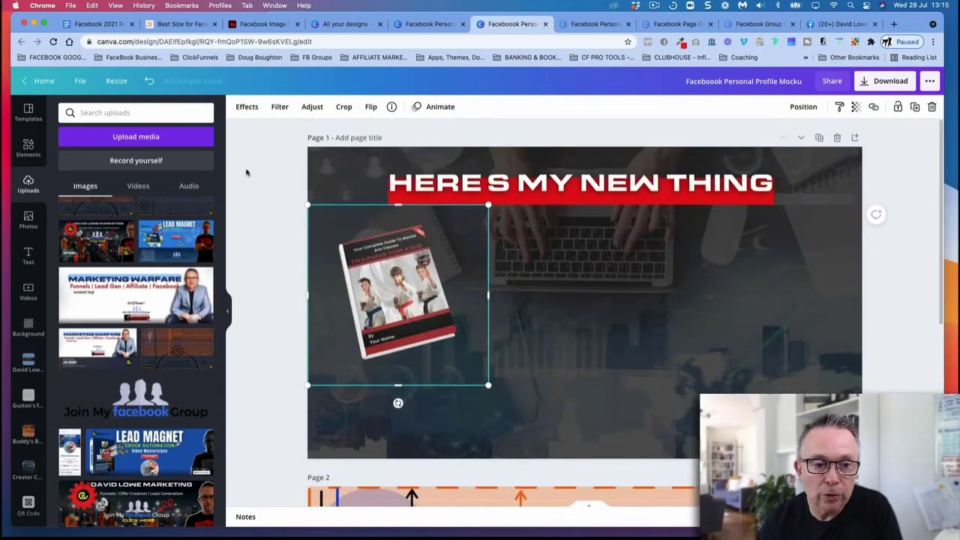
Step: Switch to the Facebook Personal Profile Cover 1640 x 924 design and delete its page 2 with the safe-area guide
{"action": "left_click", "coordinate": [419, 27]}
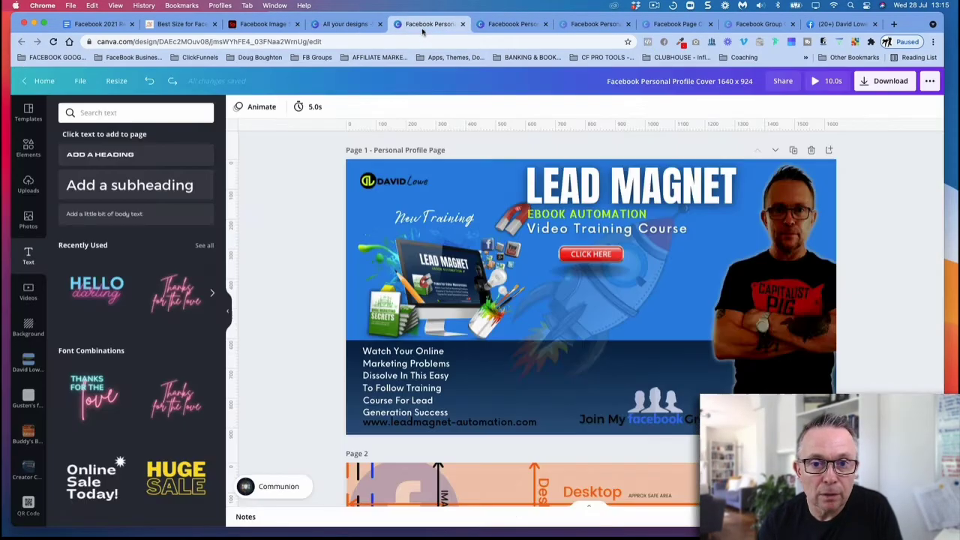
{"action": "scroll", "coordinate": [840, 390], "scroll_direction": "down", "scroll_amount": 5}
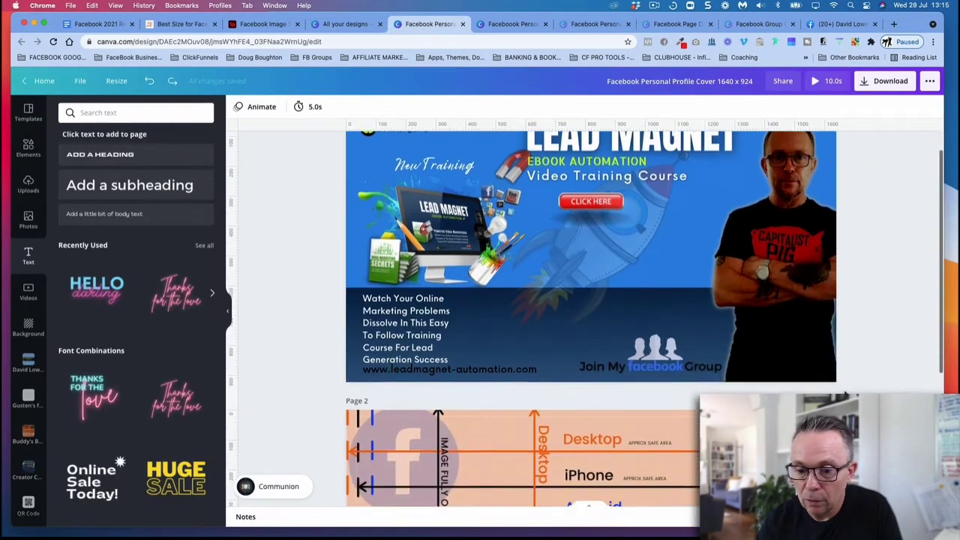
{"action": "left_click", "coordinate": [813, 267]}
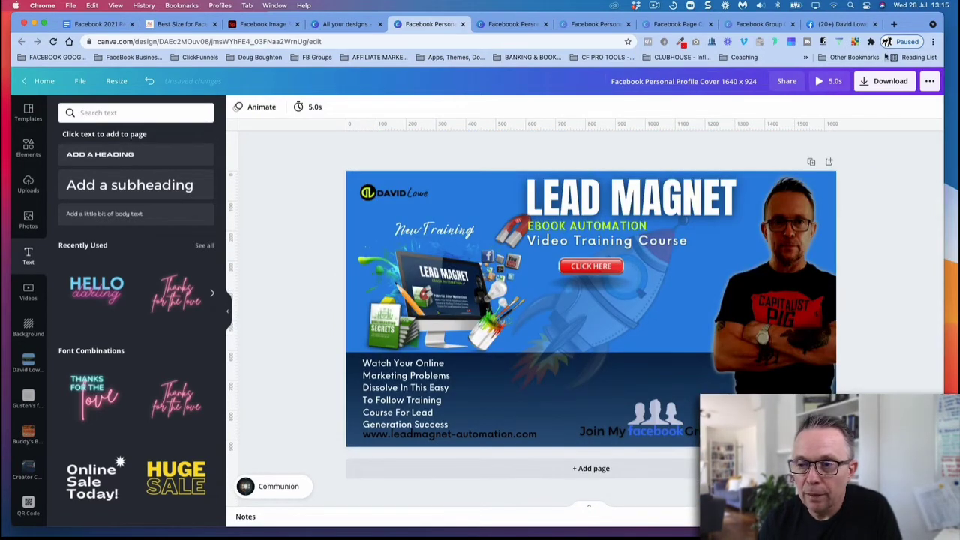
Step: Download the personal profile cover as a PNG at size 0.5 and dismiss the download message
{"action": "left_click", "coordinate": [894, 81]}
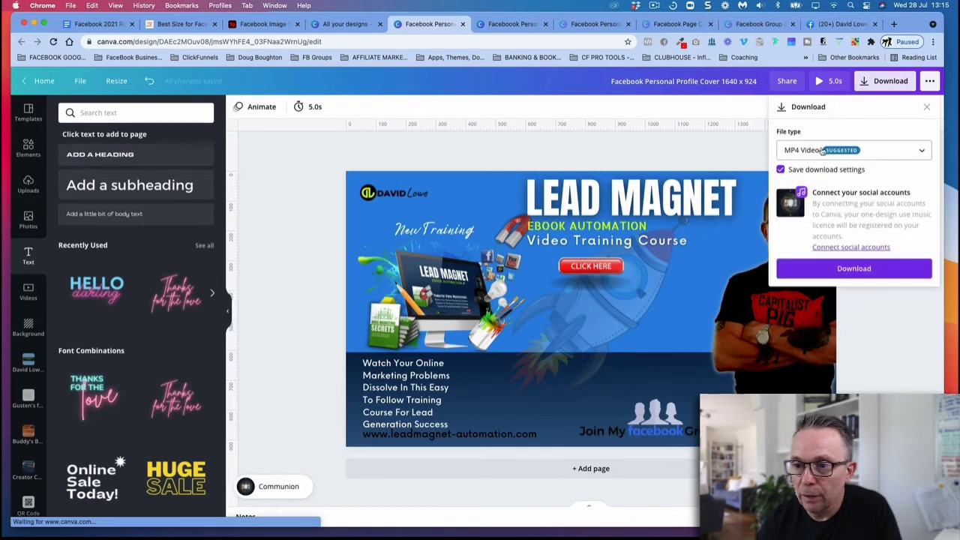
{"action": "left_click", "coordinate": [823, 151]}
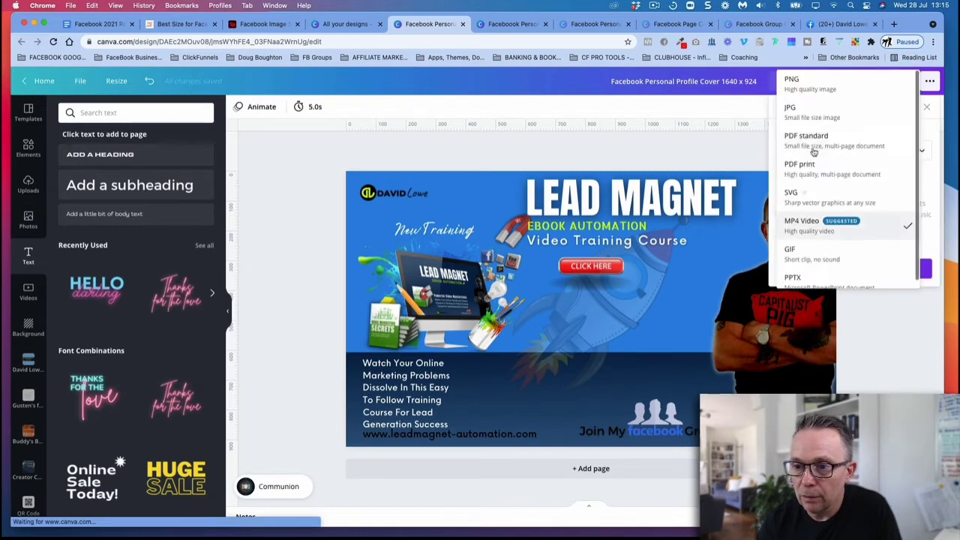
{"action": "left_click", "coordinate": [806, 82]}
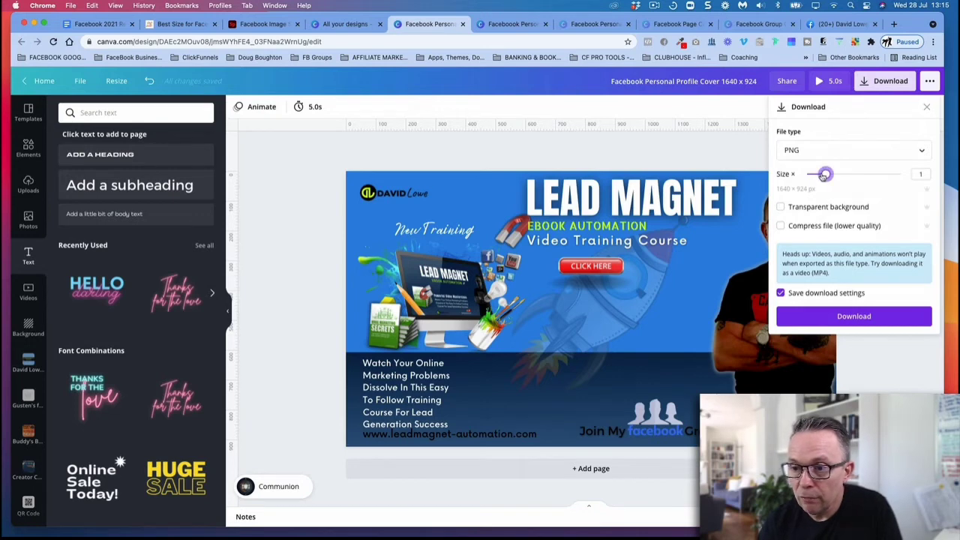
{"action": "left_click_drag", "start_coordinate": [826, 174], "coordinate": [814, 176]}
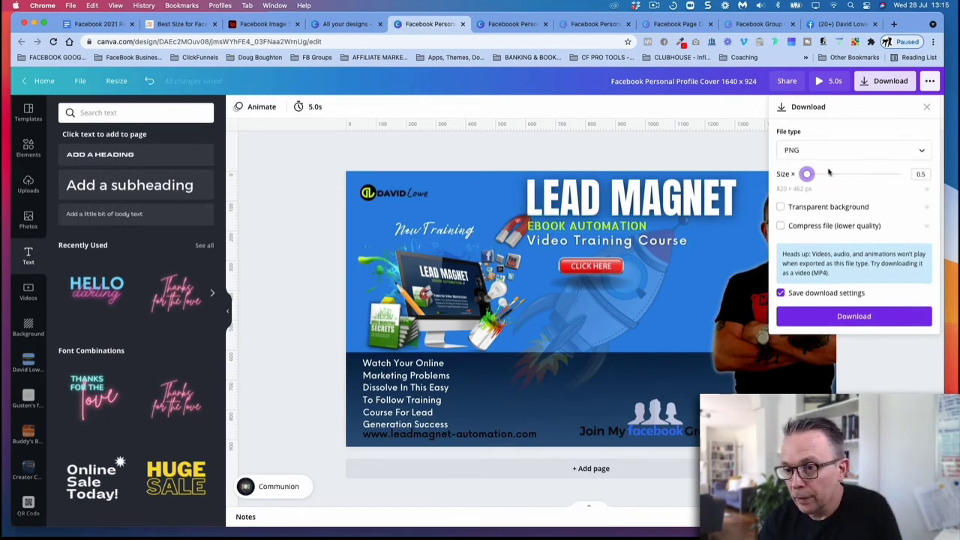
{"action": "left_click", "coordinate": [841, 317]}
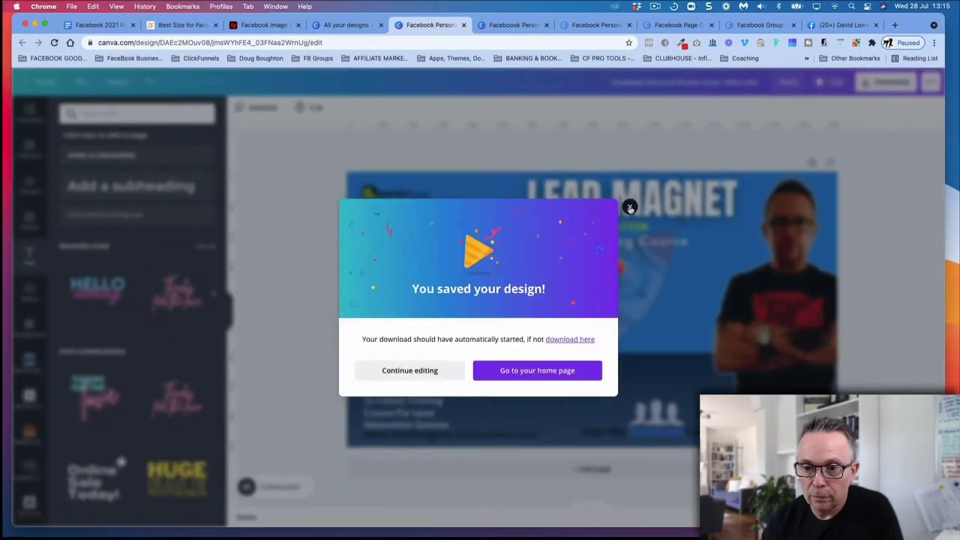
{"action": "left_click", "coordinate": [631, 207]}
Step: Switch to the Facebook profile and examine the current cover photo at full size along with its description text
{"action": "left_click", "coordinate": [838, 25]}
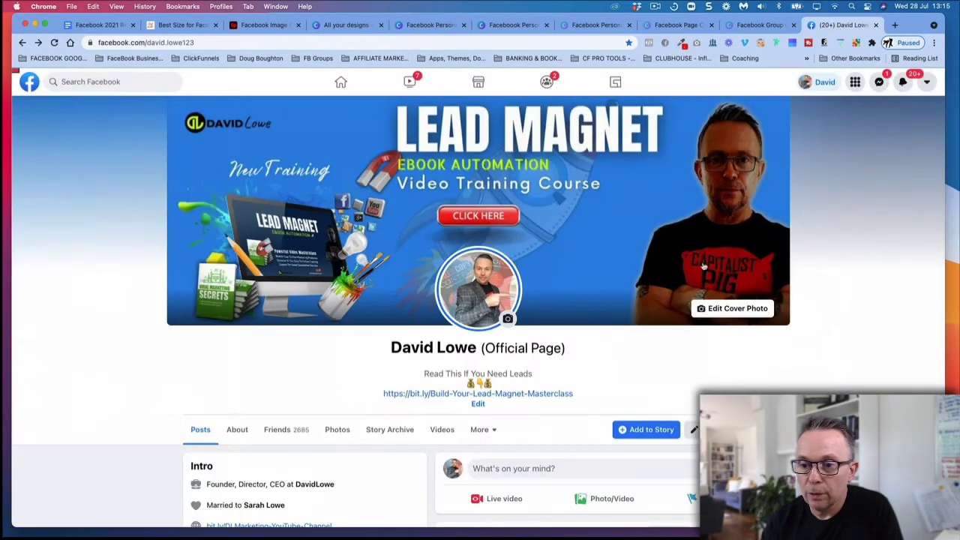
{"action": "left_click", "coordinate": [653, 244]}
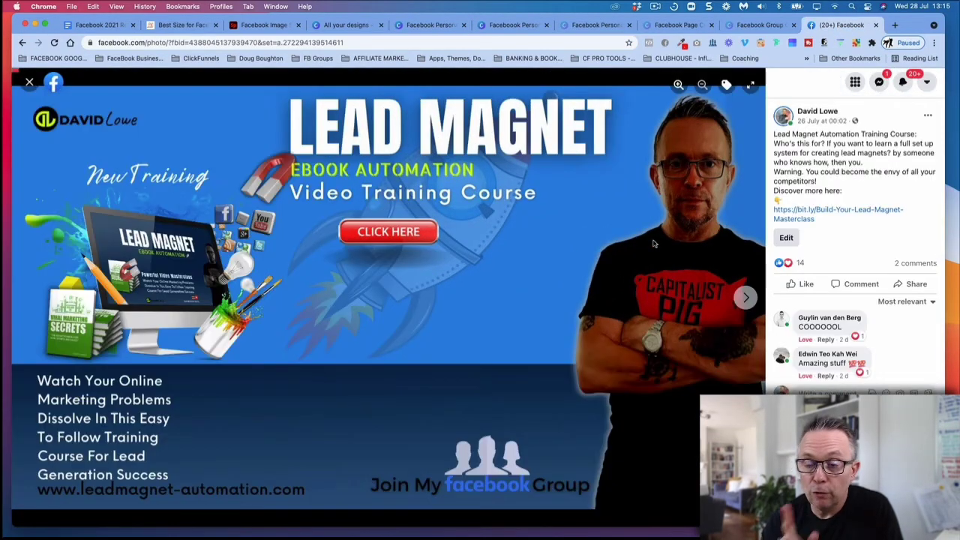
{"action": "left_click_drag", "start_coordinate": [774, 132], "coordinate": [832, 229]}
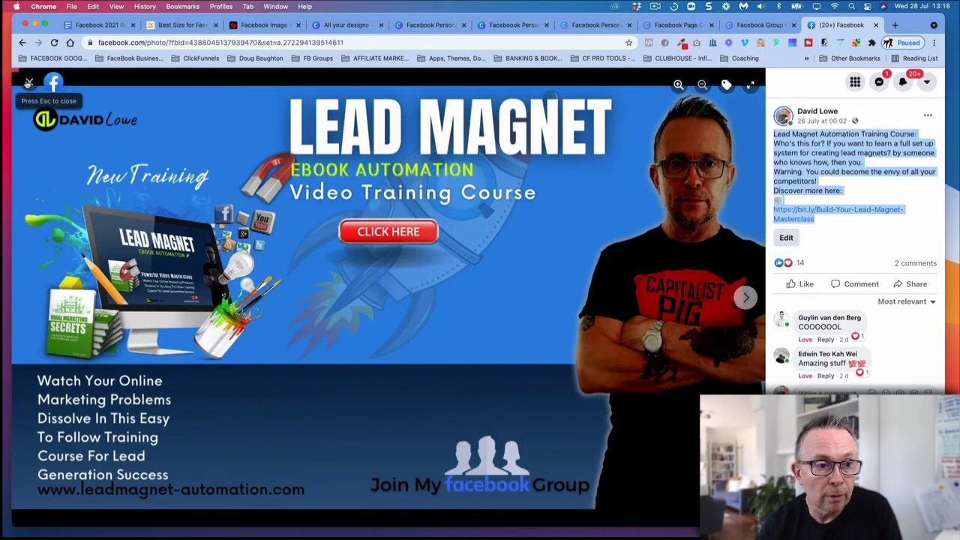
{"action": "left_click", "coordinate": [30, 82]}
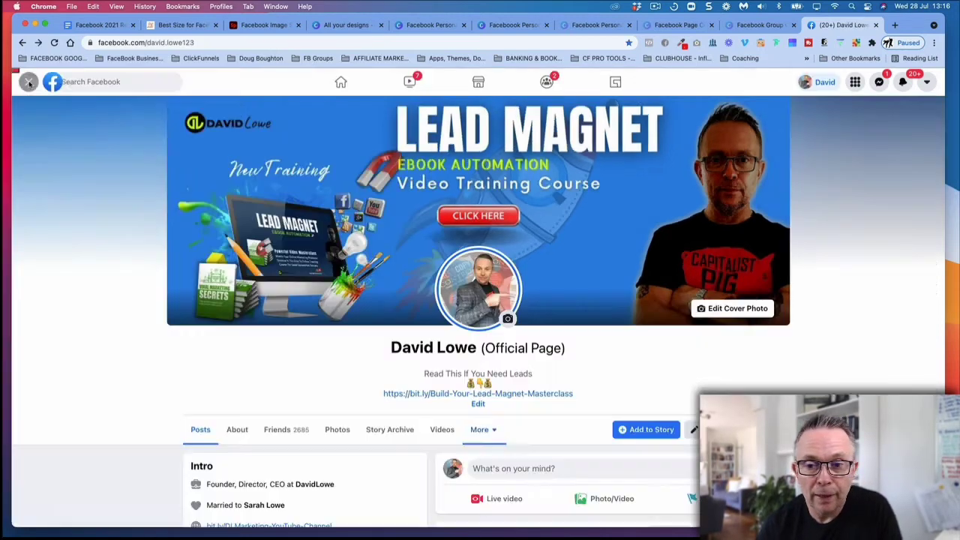
Step: Upload today's downloaded personal profile cover PNG from Recents as the profile's new cover photo
{"action": "left_click", "coordinate": [721, 310]}
{"action": "left_click", "coordinate": [648, 354]}
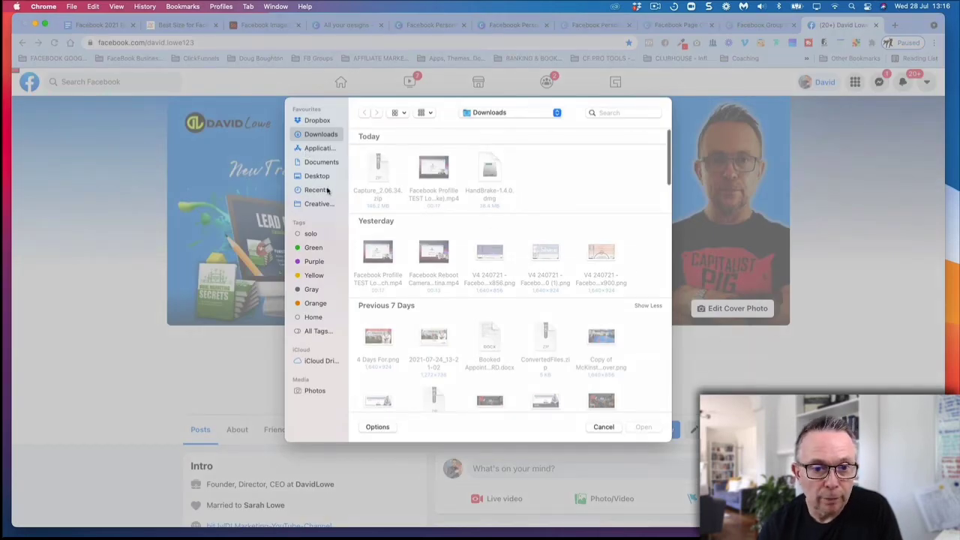
{"action": "left_click", "coordinate": [327, 191]}
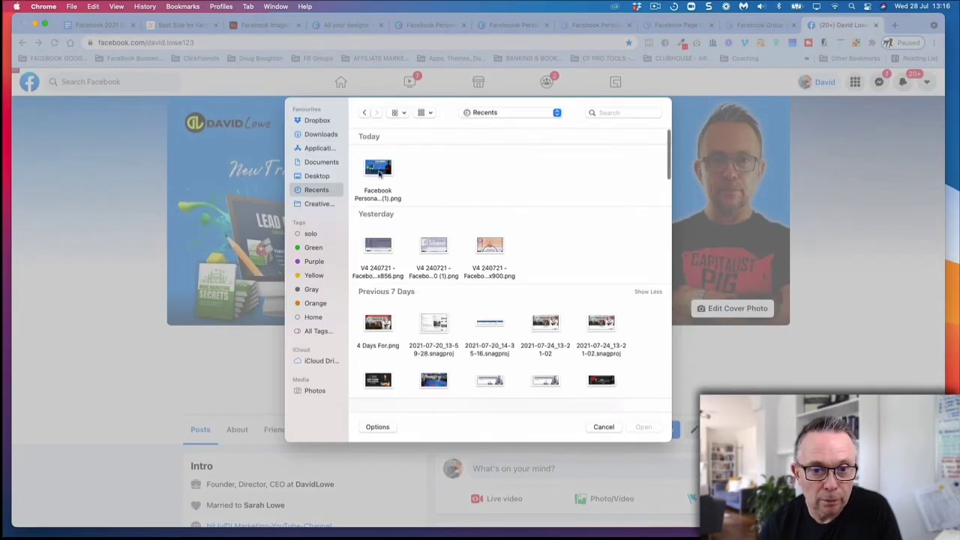
{"action": "left_click", "coordinate": [380, 173]}
{"action": "left_click", "coordinate": [643, 427]}
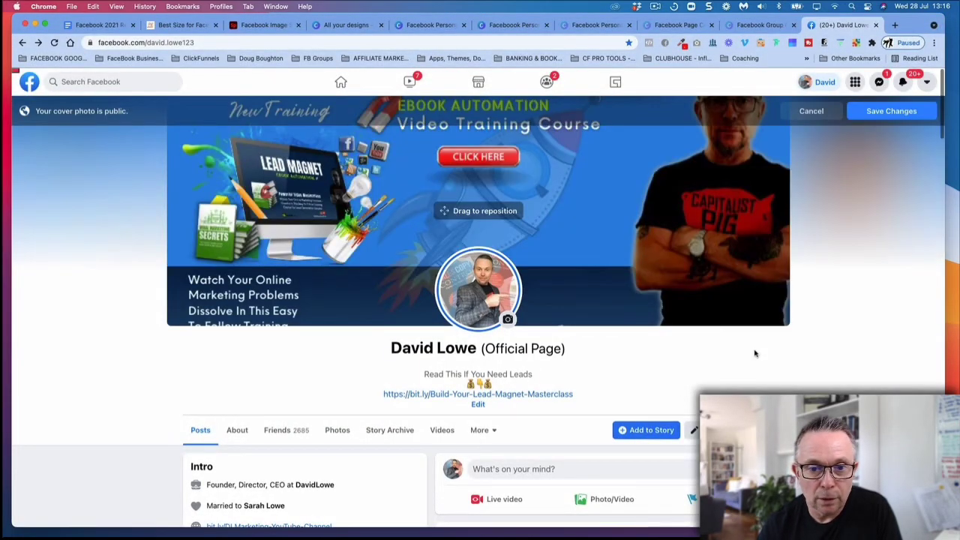
Step: Reposition the uploaded cover photo to show its upper part, then cancel the cover photo change
{"action": "left_click_drag", "start_coordinate": [619, 173], "coordinate": [722, 198]}
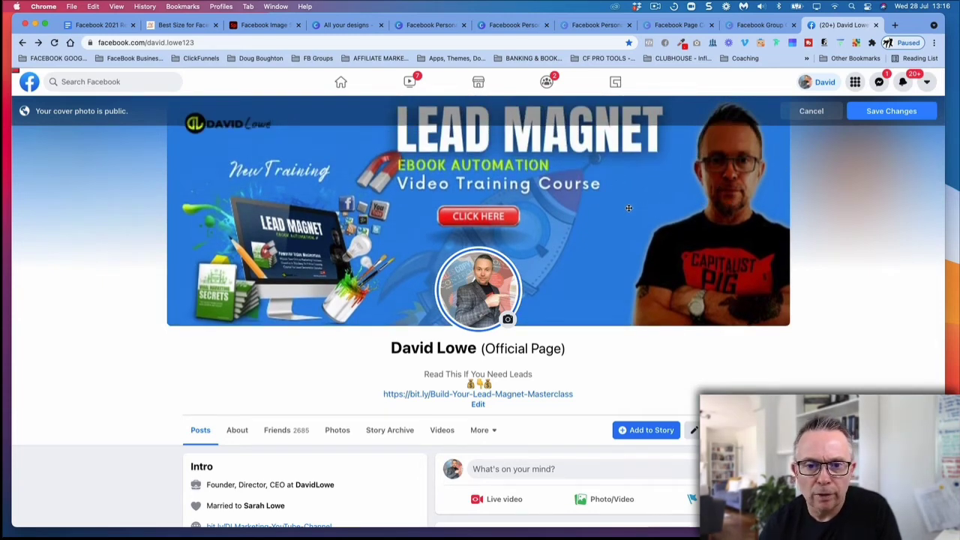
{"action": "scroll", "coordinate": [601, 263], "scroll_direction": "down", "scroll_amount": 3}
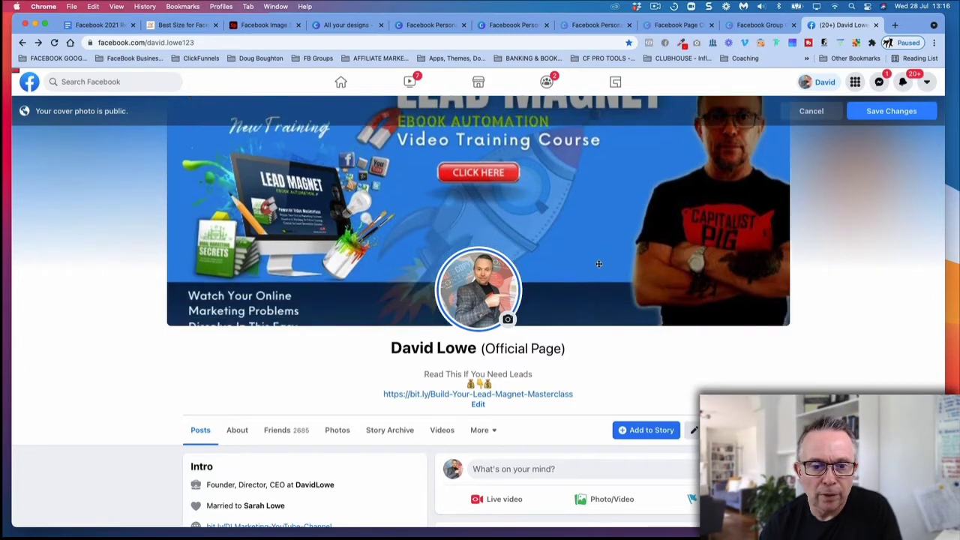
{"action": "scroll", "coordinate": [600, 263], "scroll_direction": "down", "scroll_amount": 1}
{"action": "scroll", "coordinate": [600, 263], "scroll_direction": "up", "scroll_amount": 4}
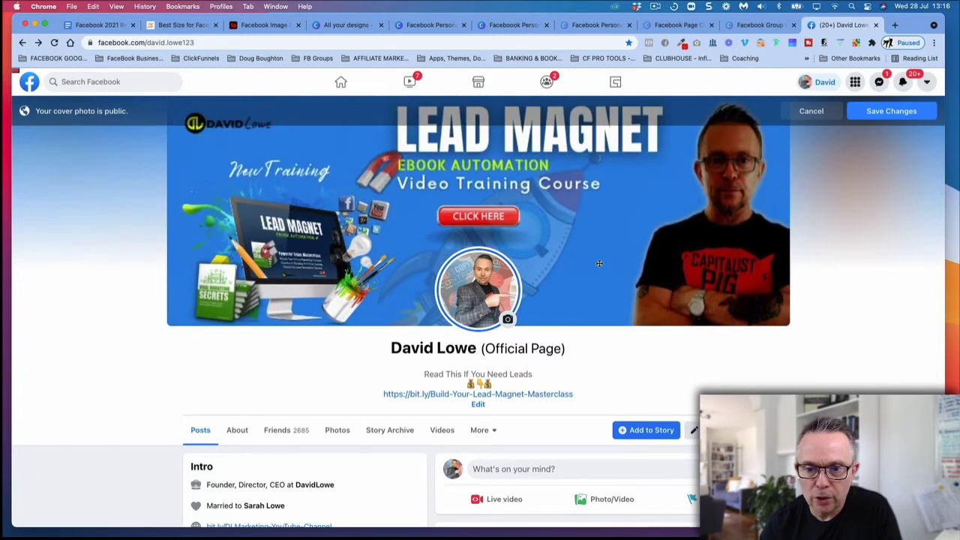
{"action": "scroll", "coordinate": [600, 263], "scroll_direction": "down", "scroll_amount": 4}
{"action": "scroll", "coordinate": [601, 263], "scroll_direction": "up", "scroll_amount": 4}
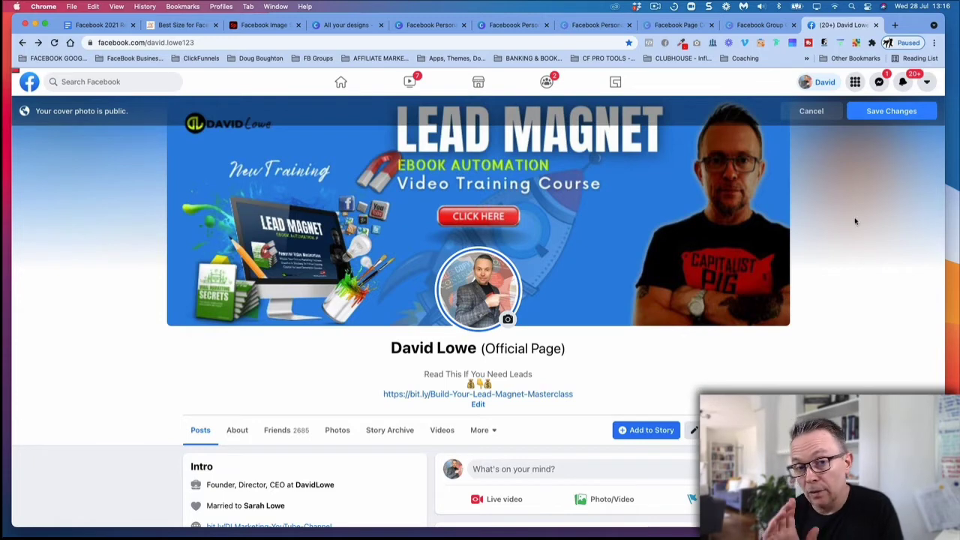
{"action": "left_click", "coordinate": [818, 111]}
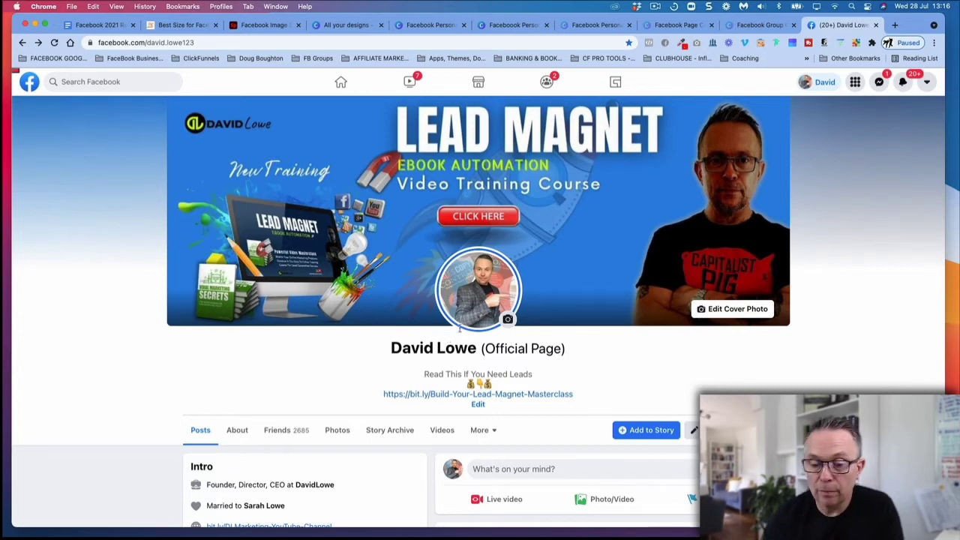
Step: Examine the pinned cover photo post and the other posts further down the profile
{"action": "scroll", "coordinate": [525, 345], "scroll_direction": "down", "scroll_amount": 6}
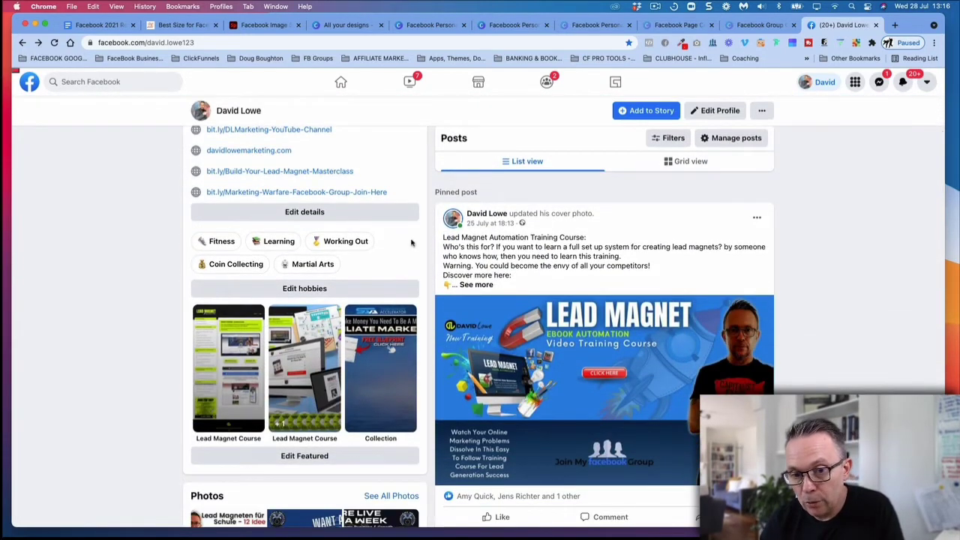
{"action": "scroll", "coordinate": [525, 263], "scroll_direction": "down", "scroll_amount": 1}
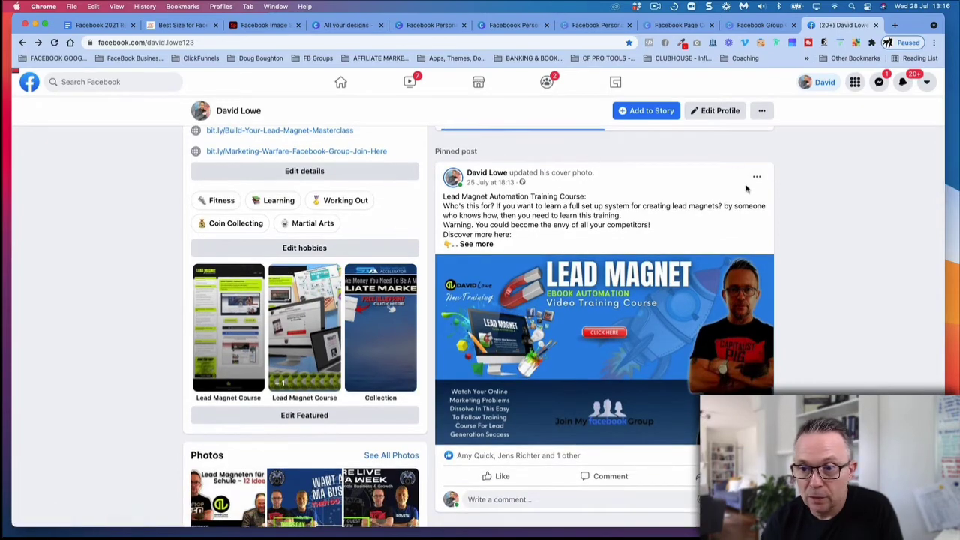
{"action": "scroll", "coordinate": [721, 200], "scroll_direction": "up", "scroll_amount": 4}
{"action": "scroll", "coordinate": [720, 200], "scroll_direction": "down", "scroll_amount": 3}
{"action": "scroll", "coordinate": [712, 225], "scroll_direction": "down", "scroll_amount": 10}
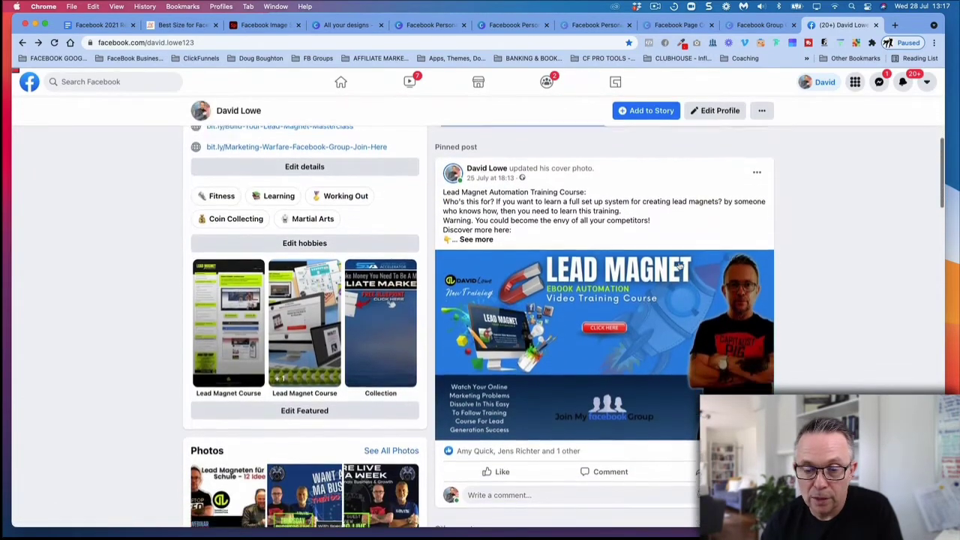
{"action": "scroll", "coordinate": [605, 193], "scroll_direction": "down", "scroll_amount": 9}
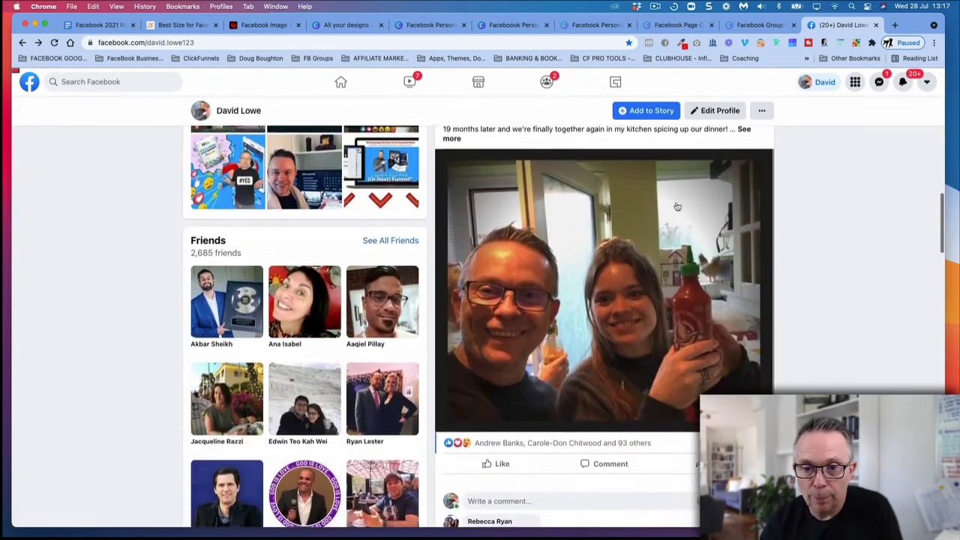
{"action": "scroll", "coordinate": [678, 236], "scroll_direction": "up", "scroll_amount": 4}
{"action": "scroll", "coordinate": [678, 236], "scroll_direction": "up", "scroll_amount": 15}
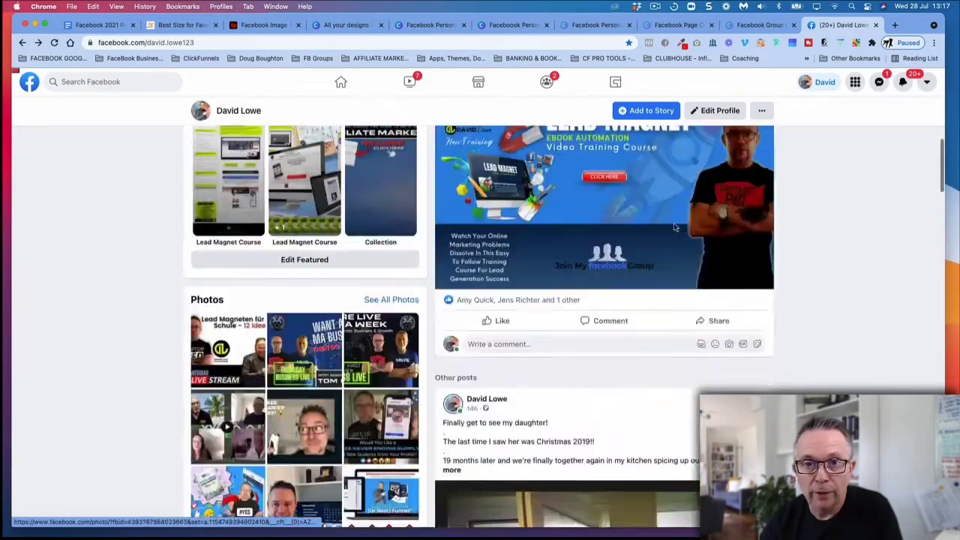
{"action": "scroll", "coordinate": [766, 326], "scroll_direction": "down", "scroll_amount": 3}
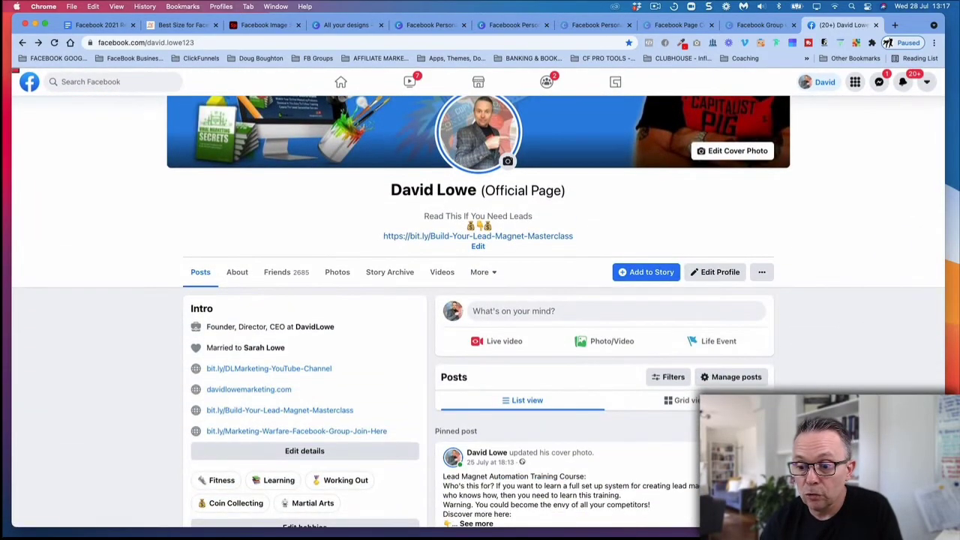
{"action": "scroll", "coordinate": [778, 178], "scroll_direction": "up", "scroll_amount": 3}
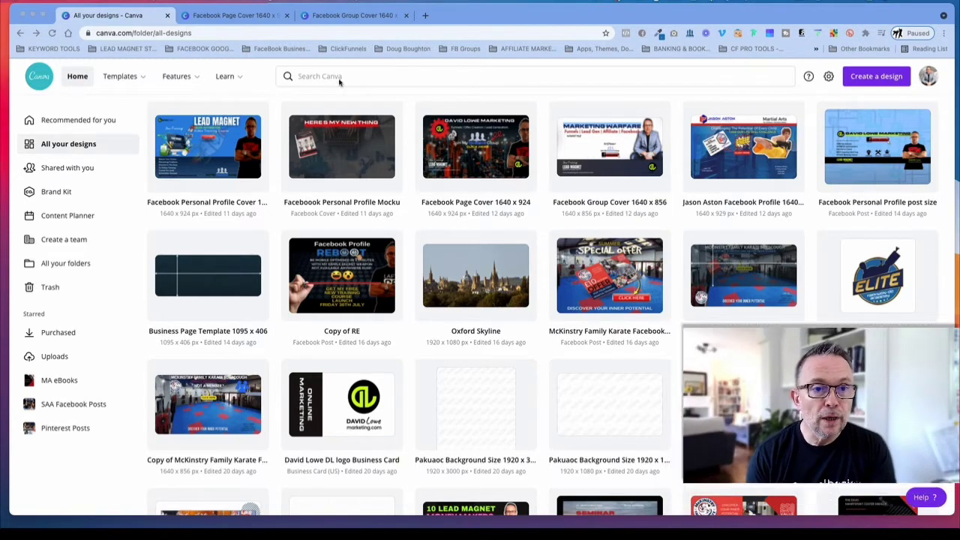
Step: Switch to the Facebook Page Cover design and examine its page 1 artwork and page 2 business safe-area guide
{"action": "left_click", "coordinate": [240, 21]}
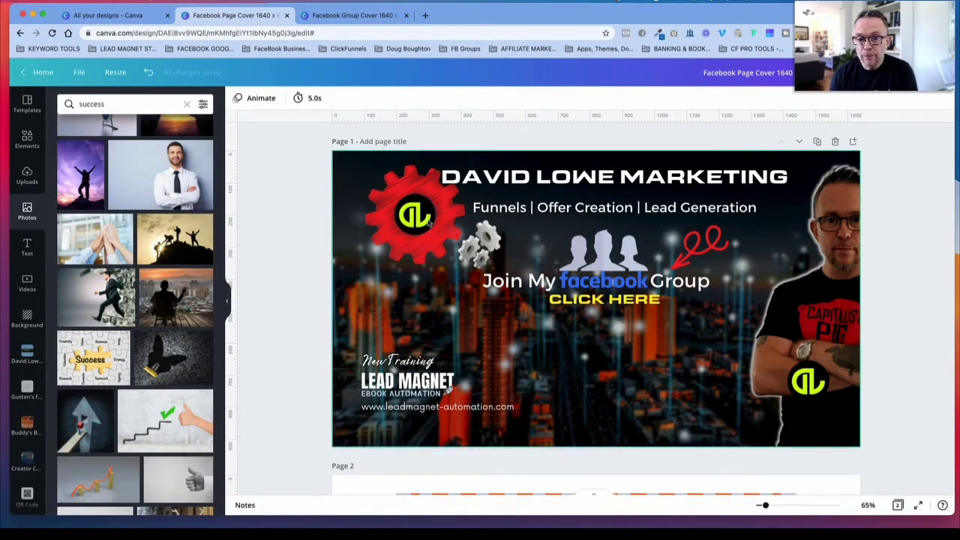
{"action": "scroll", "coordinate": [276, 197], "scroll_direction": "down", "scroll_amount": 1}
{"action": "scroll", "coordinate": [285, 197], "scroll_direction": "up", "scroll_amount": 1}
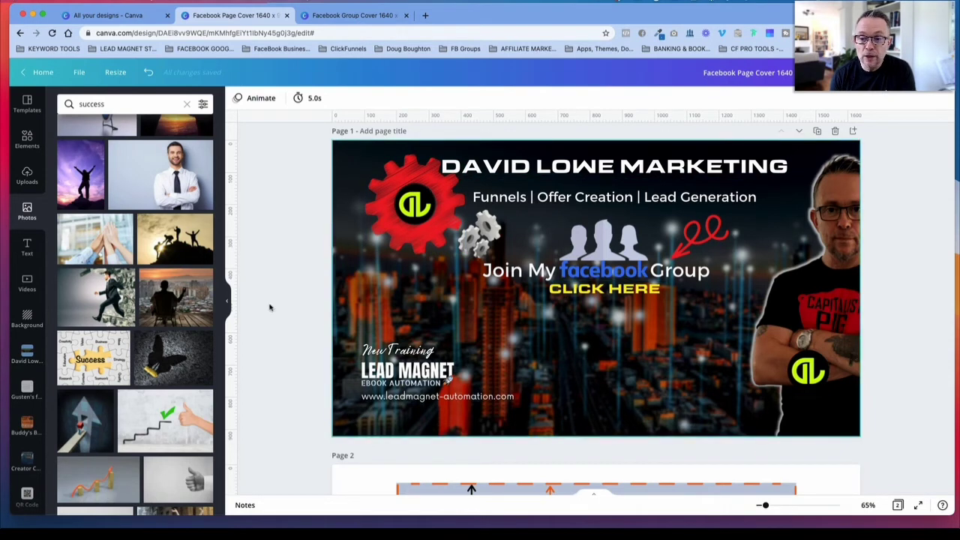
{"action": "scroll", "coordinate": [637, 359], "scroll_direction": "down", "scroll_amount": 5}
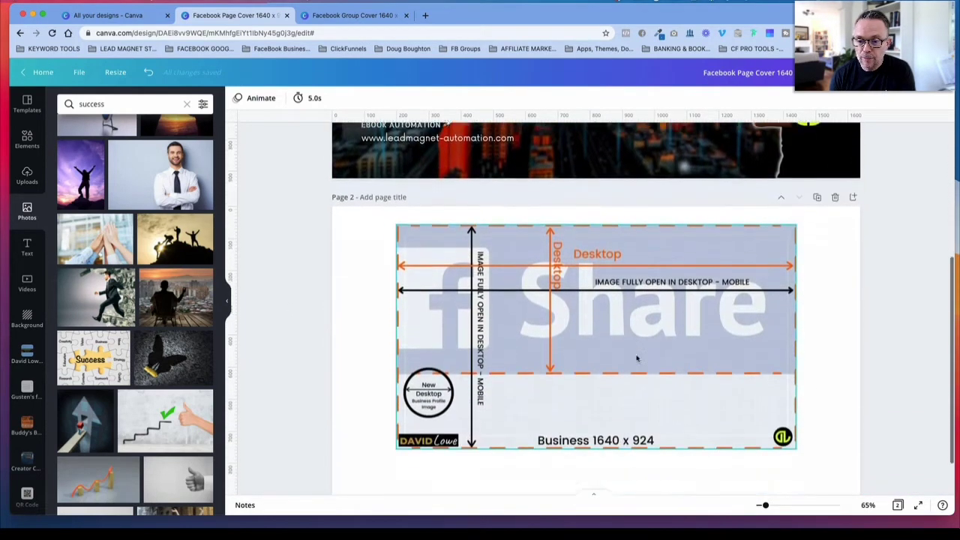
{"action": "scroll", "coordinate": [637, 358], "scroll_direction": "down", "scroll_amount": 1}
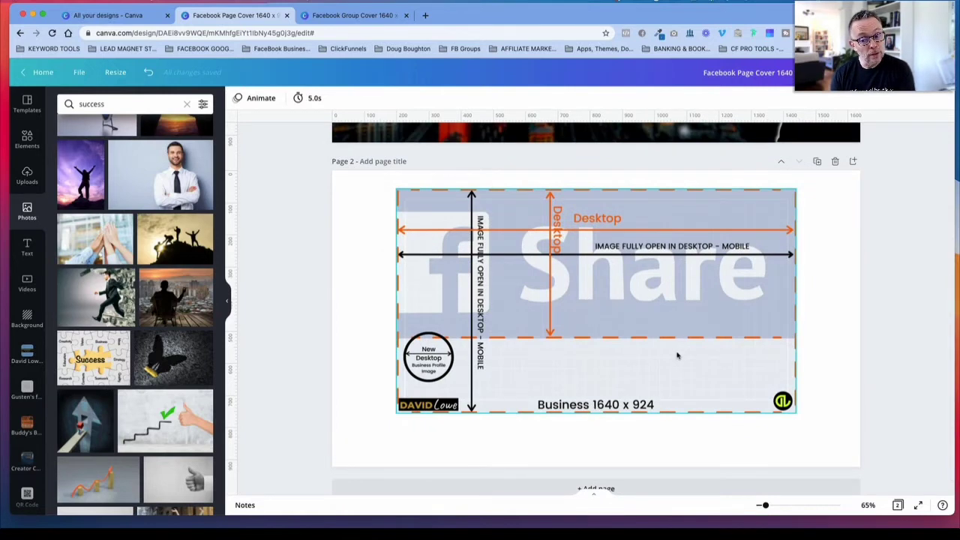
Step: Move the business safe-area guide to page 2's upper-left corner and enlarge it to fill the page
{"action": "left_click_drag", "start_coordinate": [690, 321], "coordinate": [626, 300]}
{"action": "left_click_drag", "start_coordinate": [735, 396], "coordinate": [872, 448]}
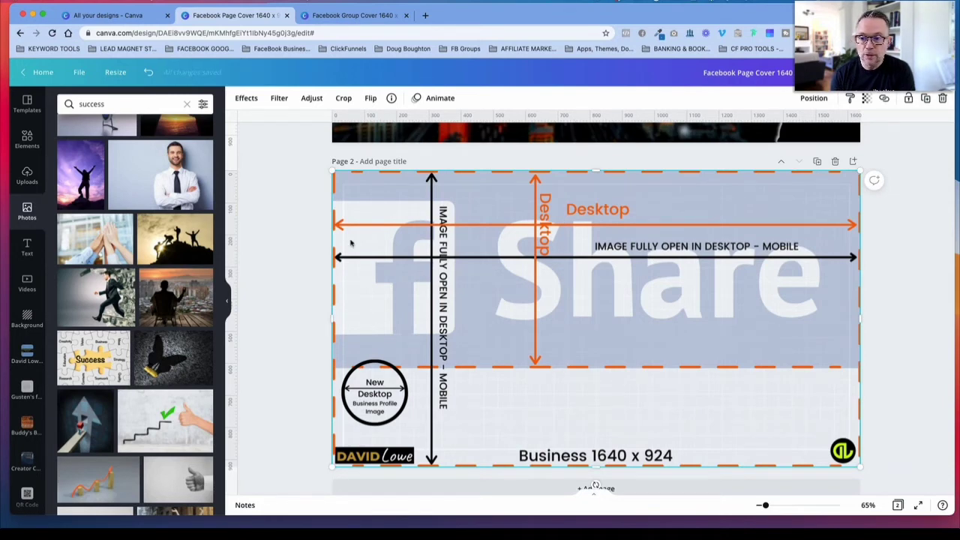
{"action": "scroll", "coordinate": [749, 331], "scroll_direction": "up", "scroll_amount": 2}
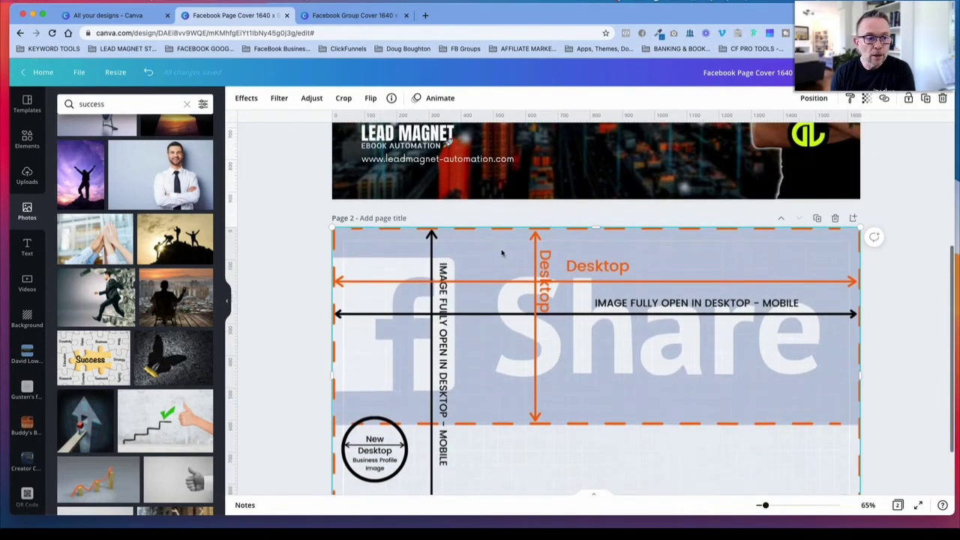
Step: Clear the uploads search, add another copy of the business safe-area guide from the uploads, and move it onto the page 1 artwork
{"action": "left_click", "coordinate": [30, 175]}
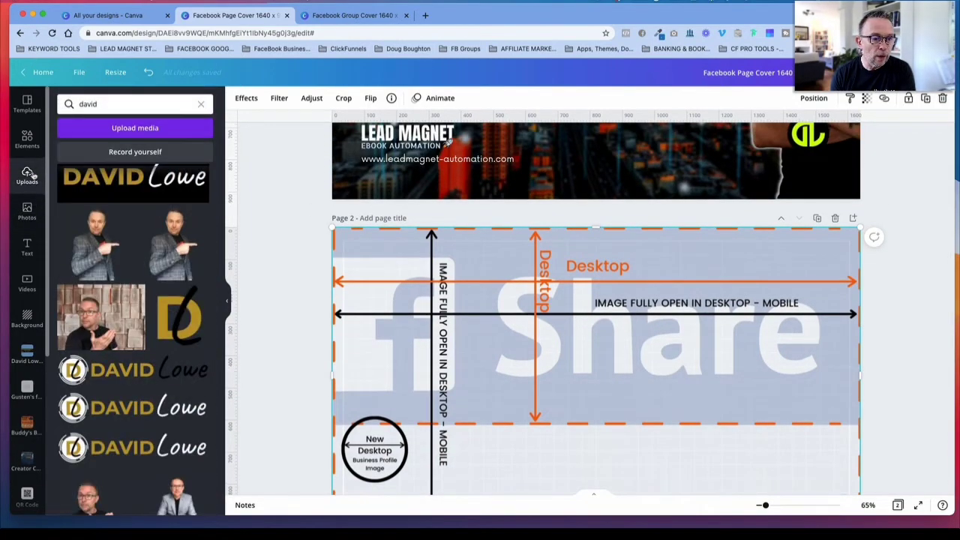
{"action": "left_click", "coordinate": [202, 106]}
{"action": "scroll", "coordinate": [98, 247], "scroll_direction": "down", "scroll_amount": 2}
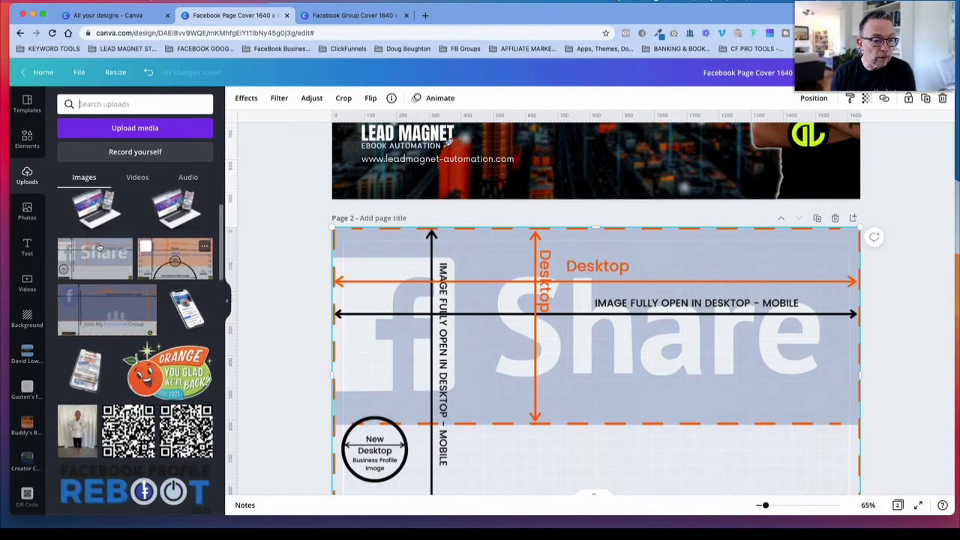
{"action": "left_click", "coordinate": [103, 262]}
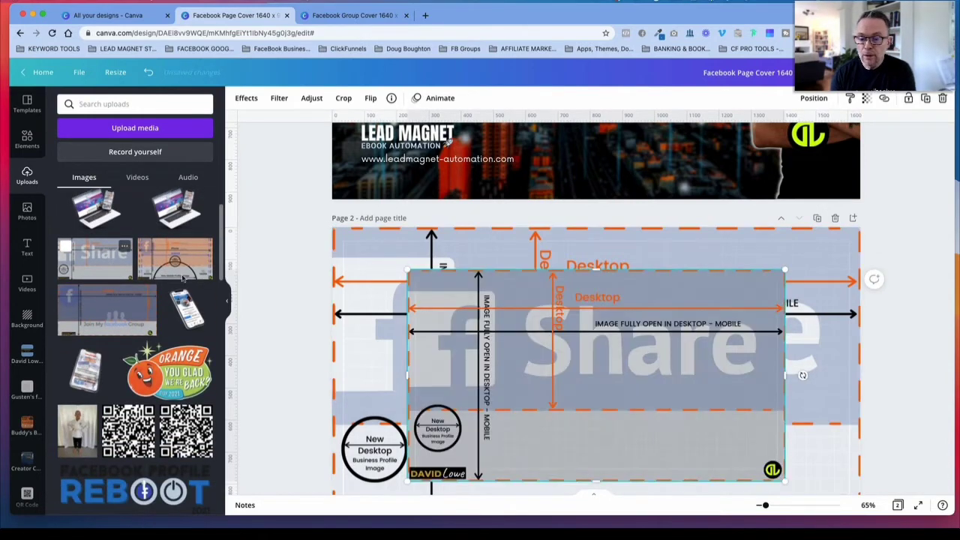
{"action": "mouse_move", "coordinate": [606, 303]}
{"action": "left_mouse_down"}
{"action": "mouse_move", "coordinate": [625, 303]}
{"action": "mouse_move", "coordinate": [602, 302]}
{"action": "left_mouse_up"}
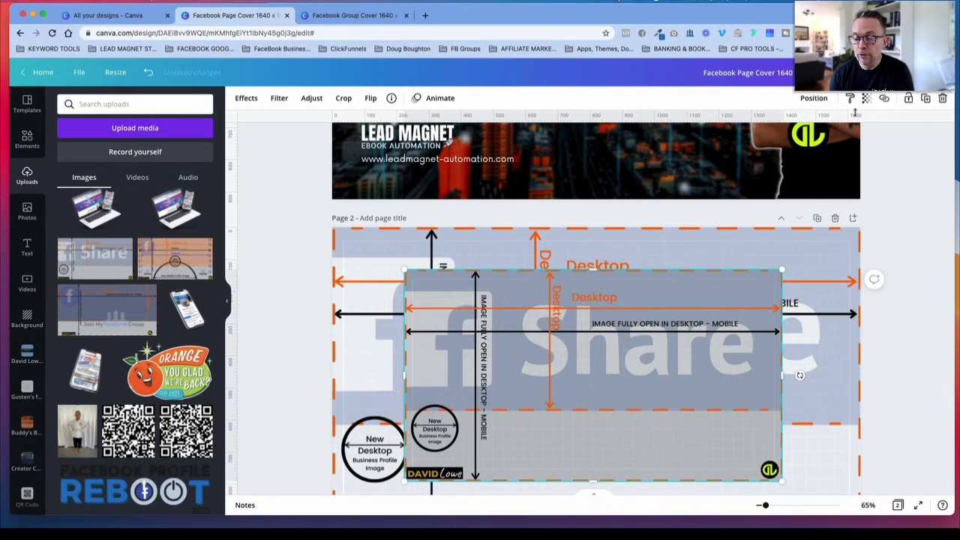
{"action": "left_click_drag", "start_coordinate": [662, 287], "coordinate": [667, 12]}
{"action": "scroll", "coordinate": [639, 458], "scroll_direction": "up", "scroll_amount": 3}
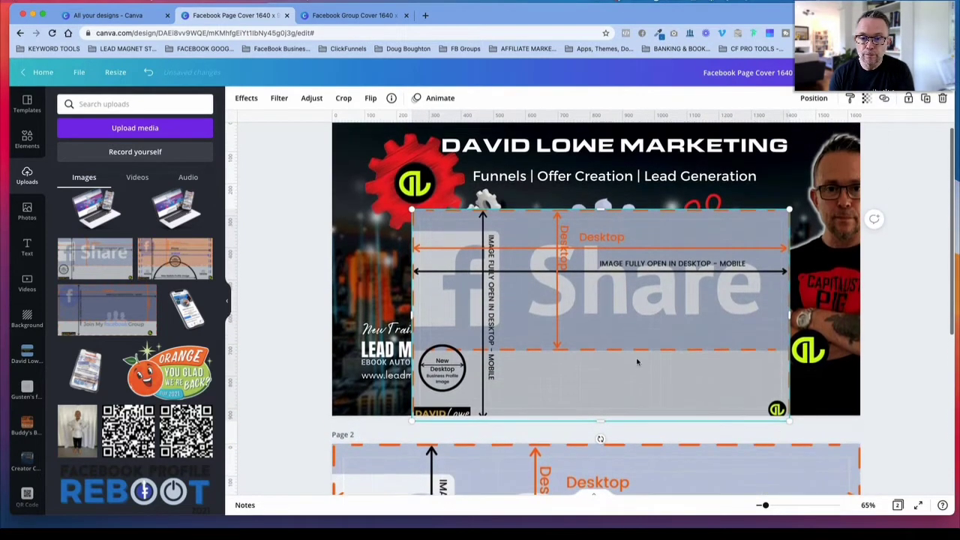
{"action": "left_click_drag", "start_coordinate": [638, 356], "coordinate": [638, 322]}
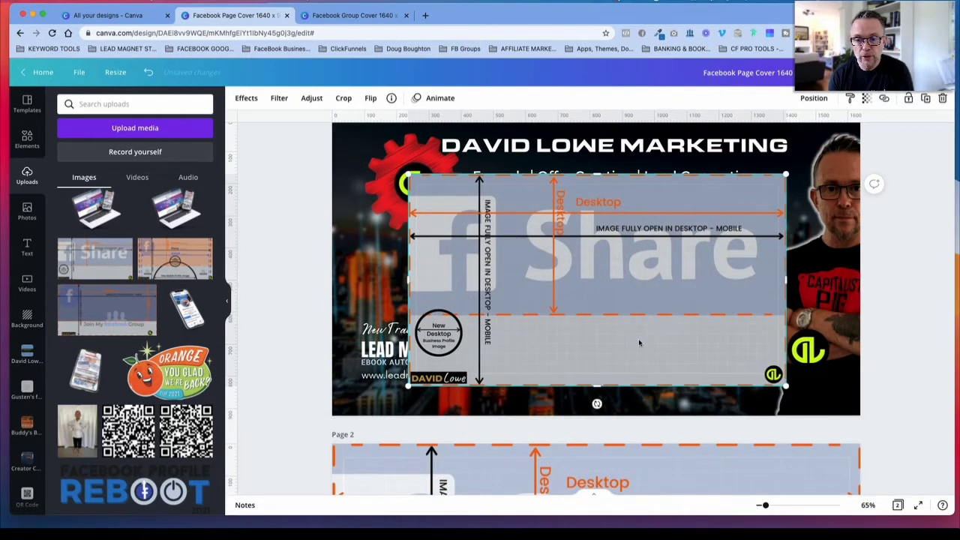
Step: Try a transparency of 65 on the guide copy over page 1, restore full opacity and delete the copy
{"action": "left_click", "coordinate": [865, 100]}
{"action": "left_click_drag", "start_coordinate": [833, 128], "coordinate": [812, 129]}
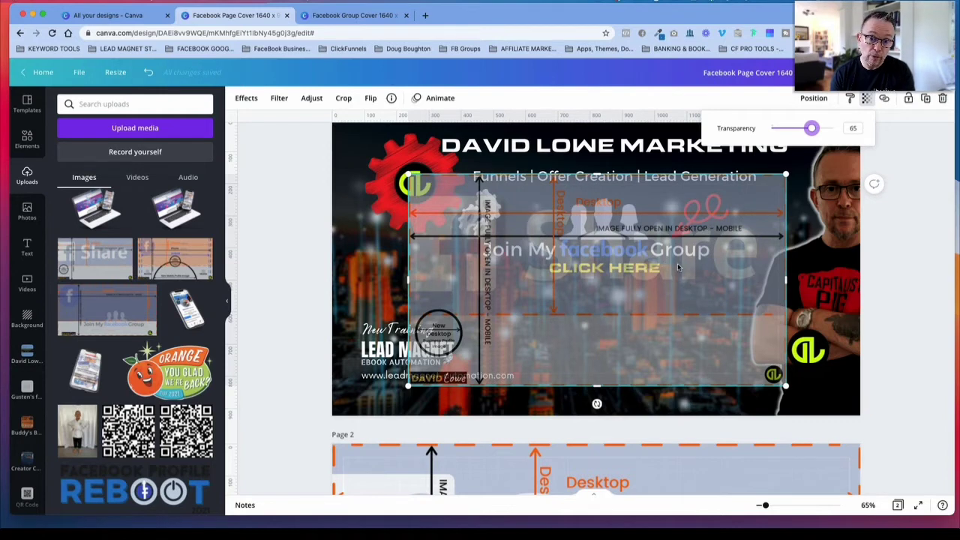
{"action": "left_click_drag", "start_coordinate": [811, 130], "coordinate": [834, 129]}
{"action": "left_click", "coordinate": [718, 206]}
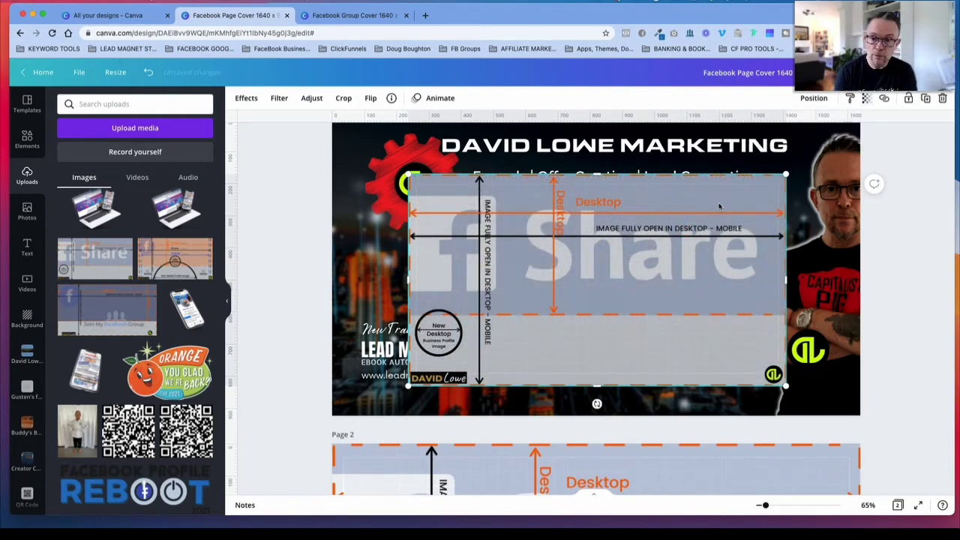
{"action": "key", "text": "Delete"}
Step: Shrink the business safe-area guide on page 2, align it to the page's upper-left corner and enlarge it to fill the page again
{"action": "scroll", "coordinate": [647, 315], "scroll_direction": "down", "scroll_amount": 5}
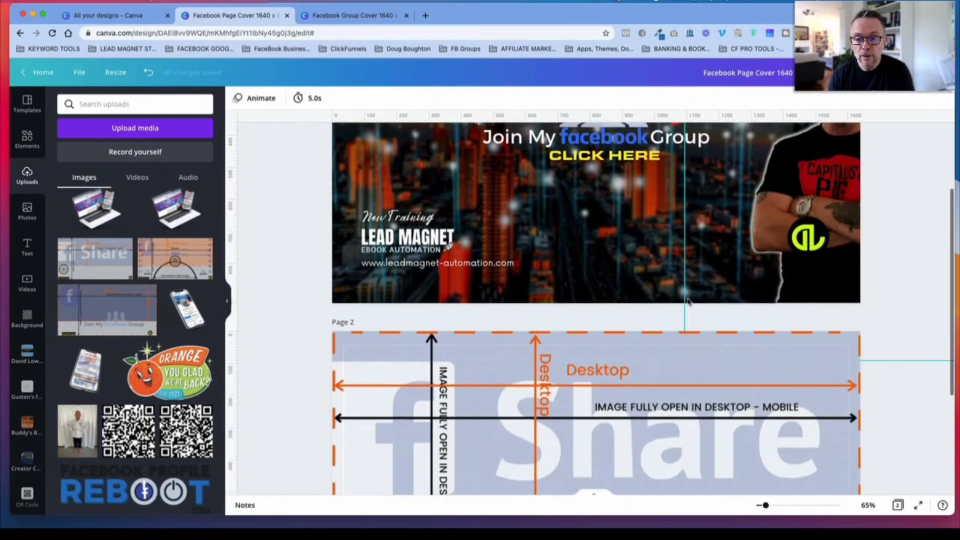
{"action": "left_click", "coordinate": [647, 315]}
{"action": "double_click", "coordinate": [647, 315]}
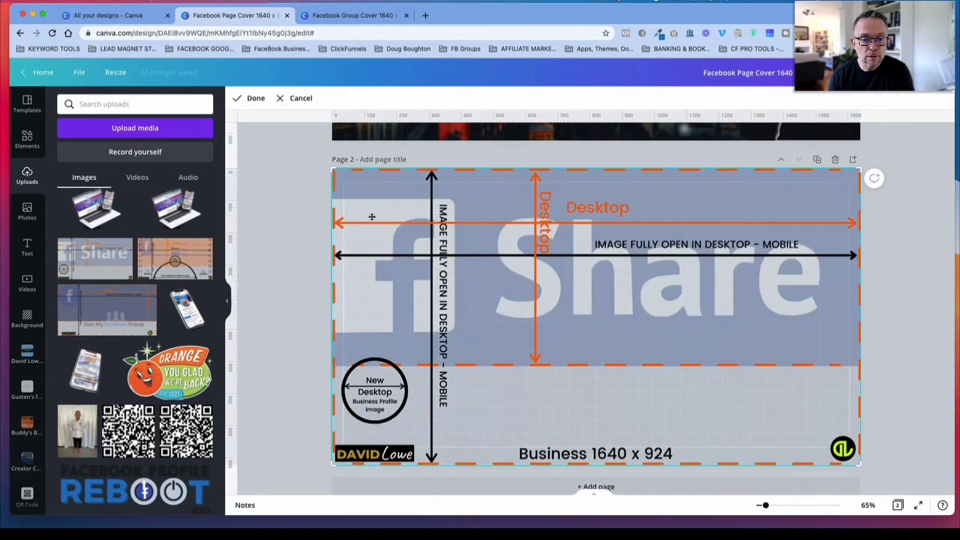
{"action": "left_click", "coordinate": [308, 227]}
{"action": "left_click", "coordinate": [393, 205]}
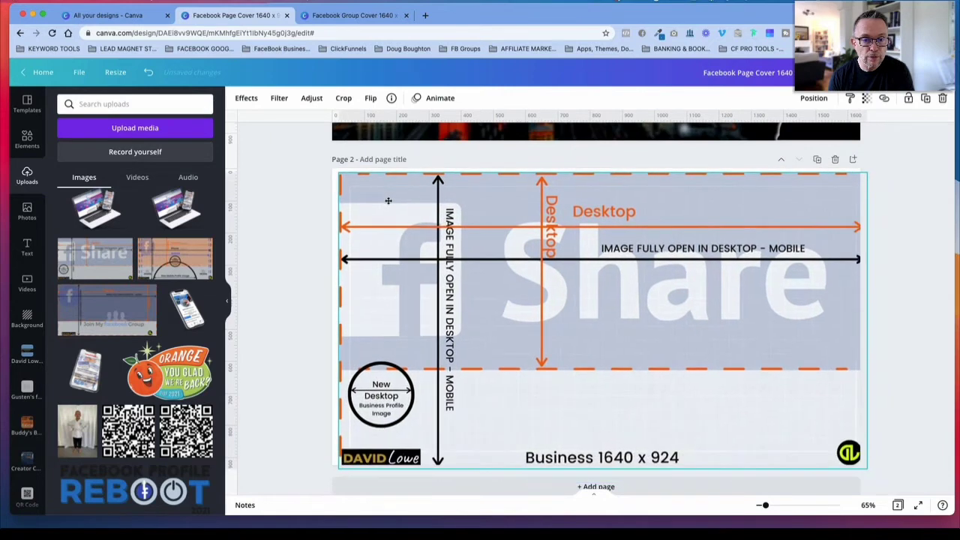
{"action": "left_click_drag", "start_coordinate": [339, 172], "coordinate": [395, 210]}
{"action": "left_click_drag", "start_coordinate": [497, 216], "coordinate": [433, 180]}
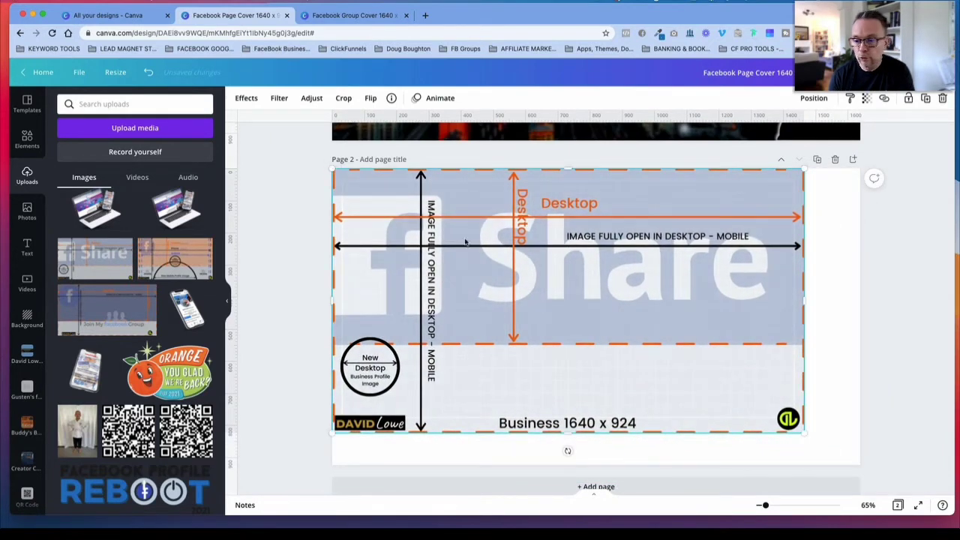
{"action": "left_click_drag", "start_coordinate": [804, 432], "coordinate": [863, 465]}
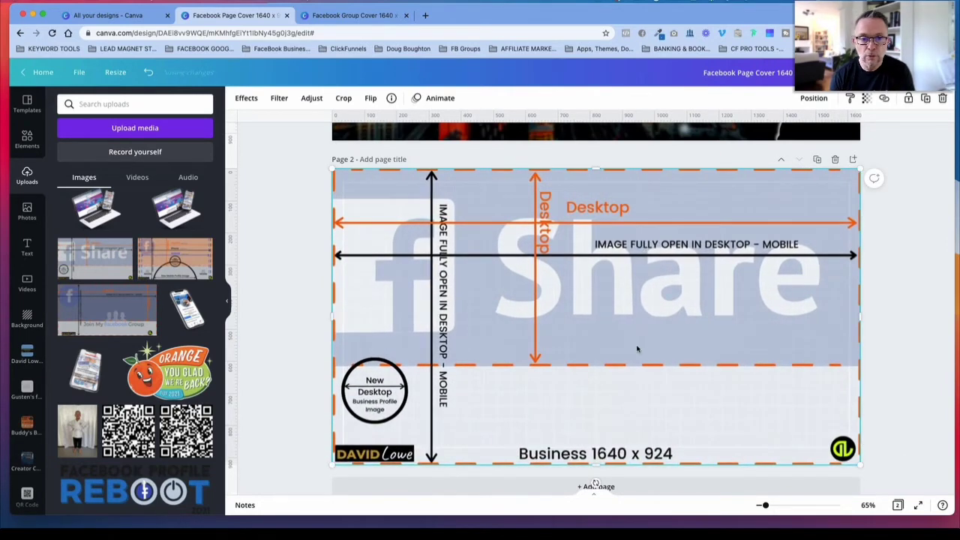
Step: Overlay the full-size business safe-area guide on the page 1 artwork to check the layout, and move it back to page 2
{"action": "scroll", "coordinate": [638, 349], "scroll_direction": "up", "scroll_amount": 4}
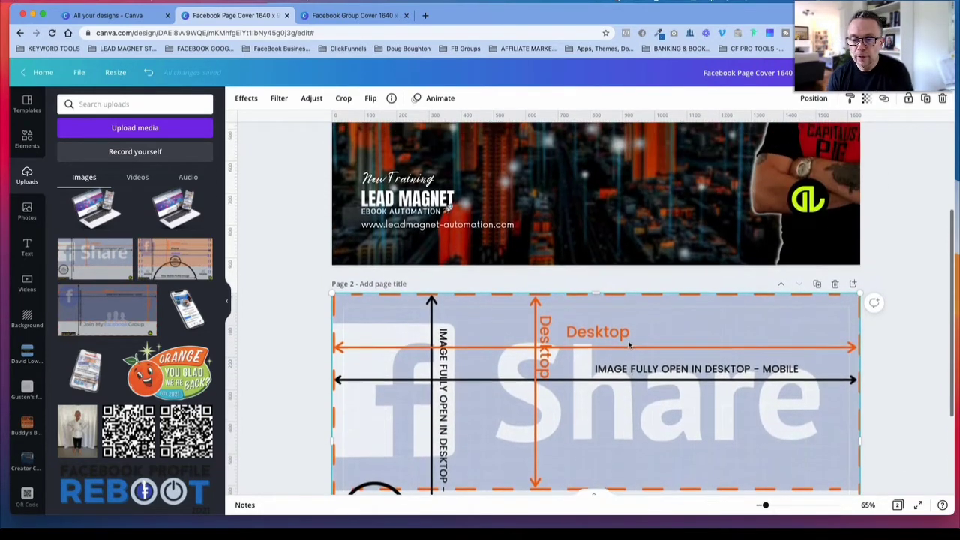
{"action": "scroll", "coordinate": [632, 347], "scroll_direction": "up", "scroll_amount": 4}
{"action": "left_click_drag", "start_coordinate": [640, 436], "coordinate": [639, 114]}
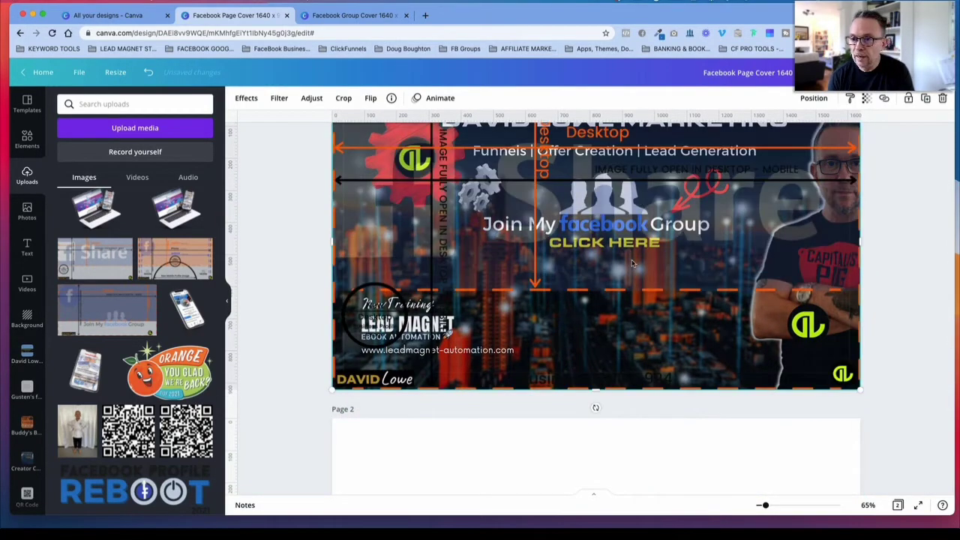
{"action": "scroll", "coordinate": [633, 262], "scroll_direction": "up", "scroll_amount": 2}
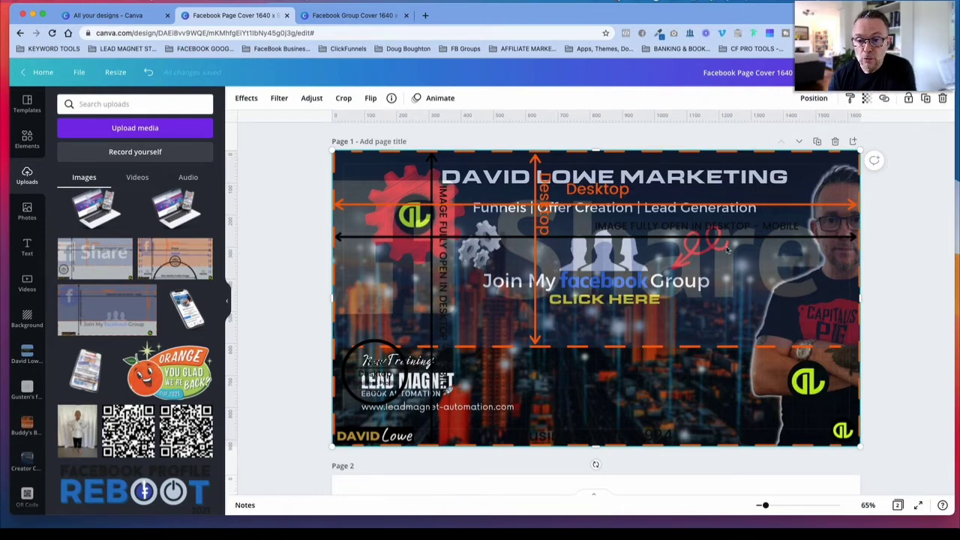
{"action": "left_click_drag", "start_coordinate": [736, 263], "coordinate": [725, 522]}
{"action": "scroll", "coordinate": [729, 493], "scroll_direction": "down", "scroll_amount": 3}
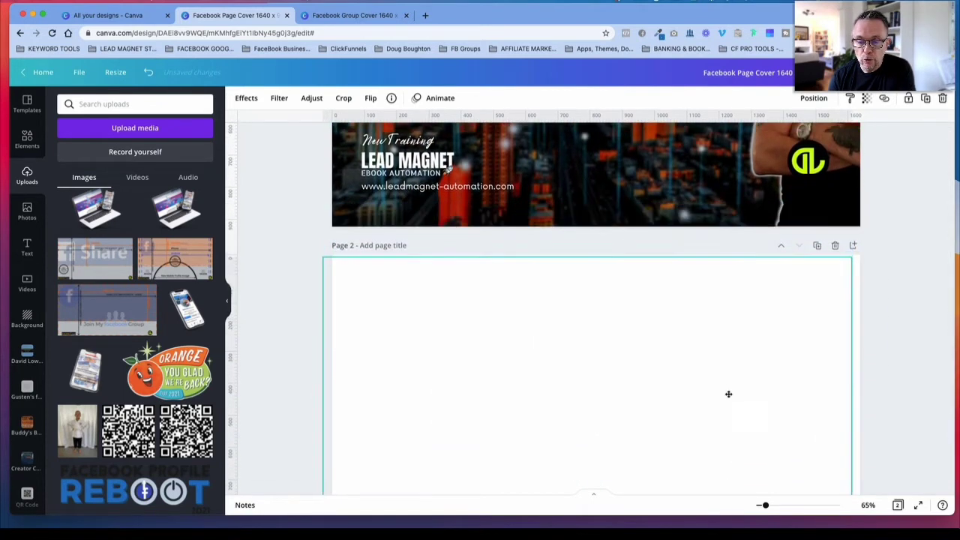
Step: Compare the page 1 artwork with the guide on page 2, overlaying the guide on page 1 once more before returning it to page 2
{"action": "scroll", "coordinate": [737, 395], "scroll_direction": "up", "scroll_amount": 5}
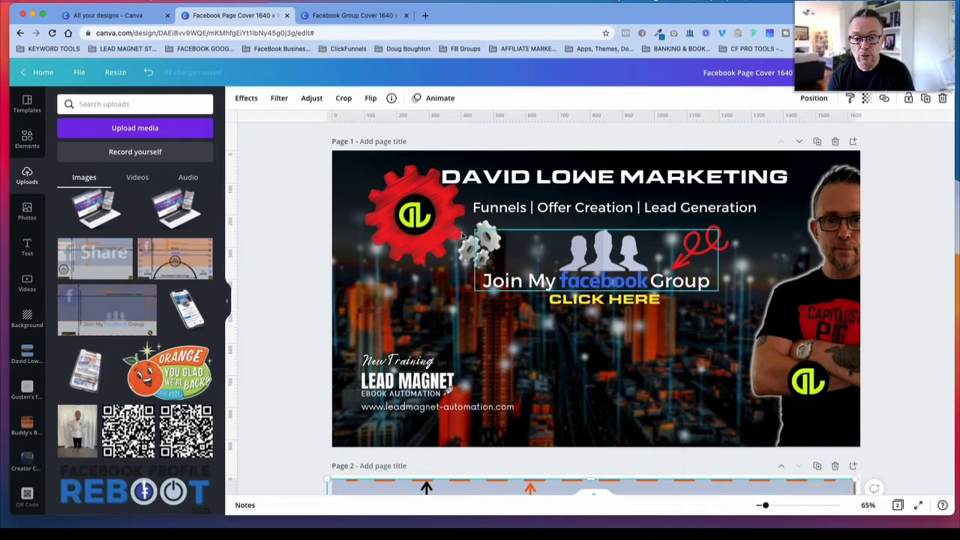
{"action": "scroll", "coordinate": [724, 321], "scroll_direction": "down", "scroll_amount": 5}
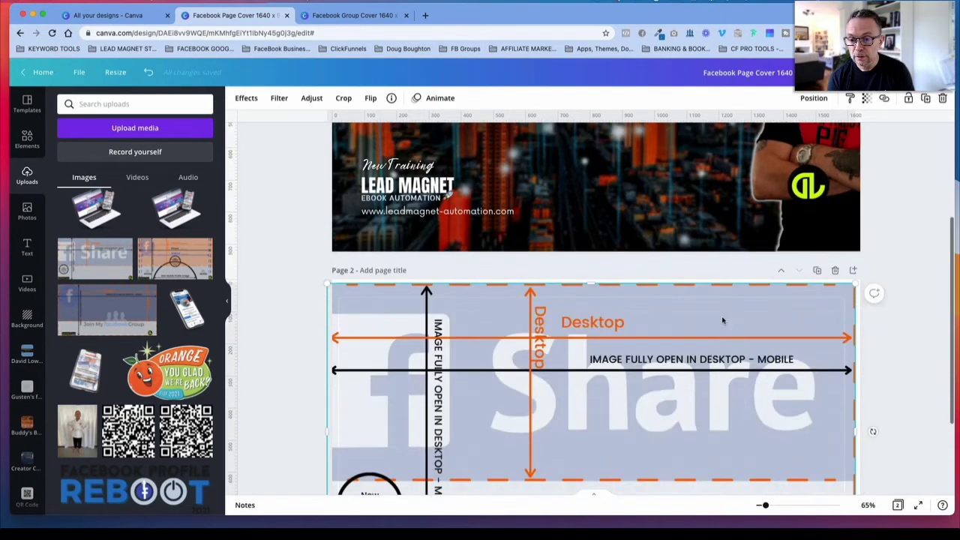
{"action": "scroll", "coordinate": [724, 320], "scroll_direction": "up", "scroll_amount": 3}
{"action": "scroll", "coordinate": [724, 321], "scroll_direction": "up", "scroll_amount": 3}
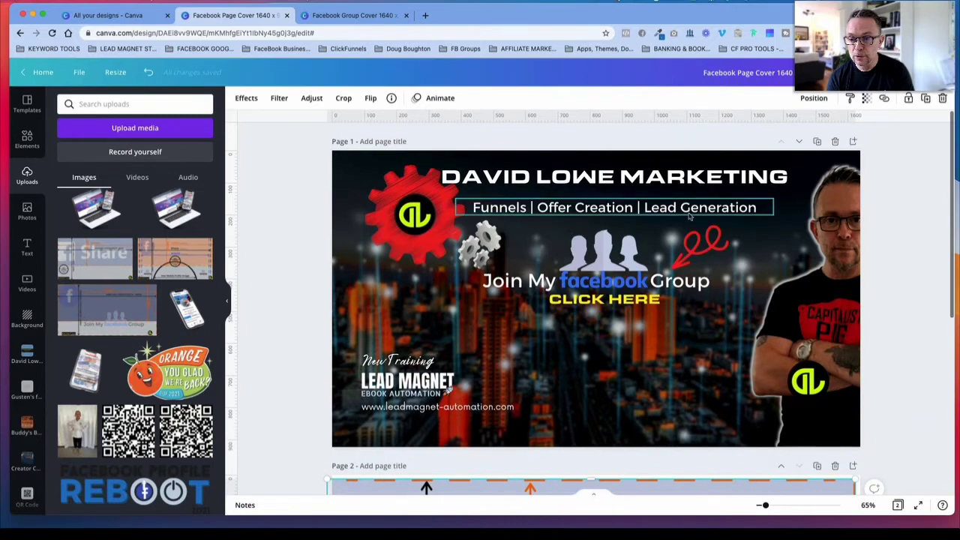
{"action": "scroll", "coordinate": [621, 298], "scroll_direction": "down", "scroll_amount": 5}
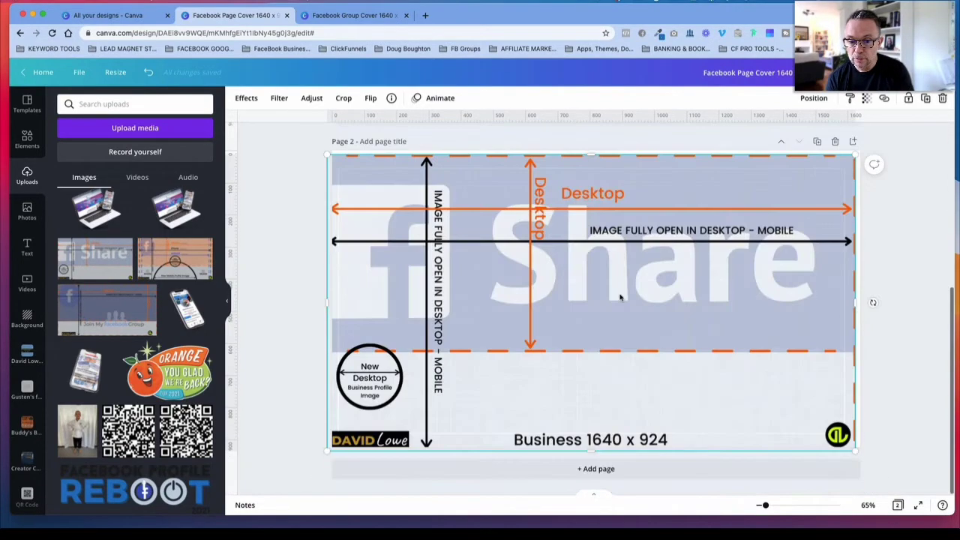
{"action": "scroll", "coordinate": [580, 327], "scroll_direction": "down", "scroll_amount": 5}
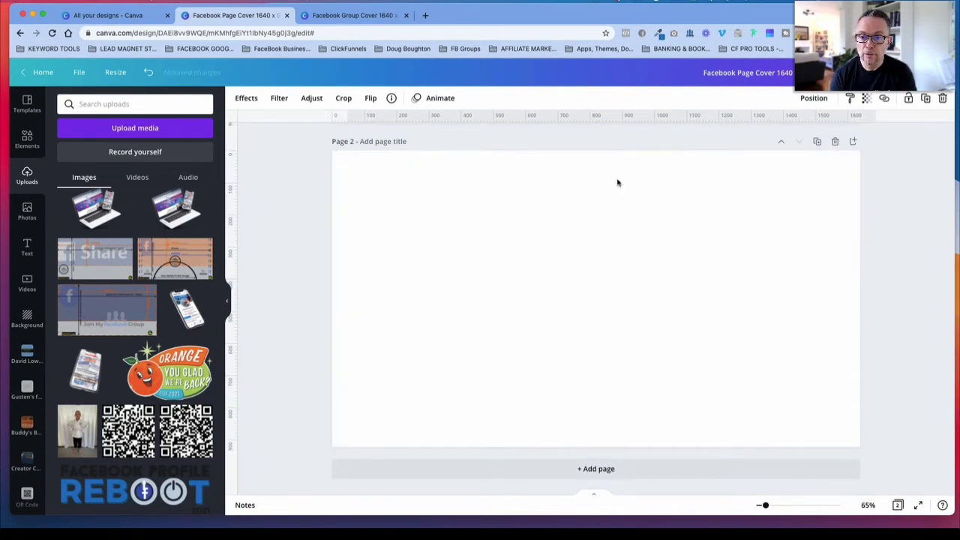
{"action": "scroll", "coordinate": [618, 182], "scroll_direction": "up", "scroll_amount": 8}
{"action": "left_click_drag", "start_coordinate": [629, 267], "coordinate": [611, 271]}
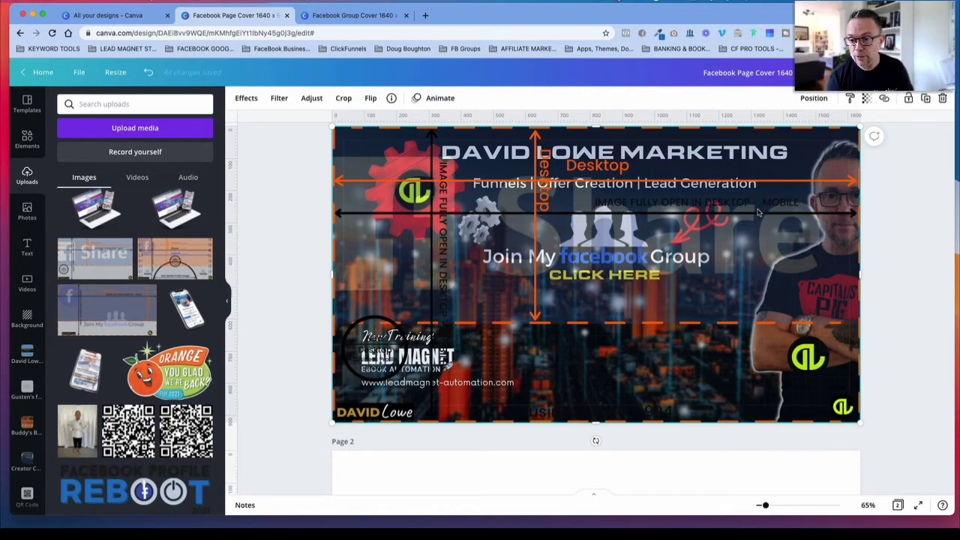
{"action": "left_click_drag", "start_coordinate": [758, 180], "coordinate": [755, 526]}
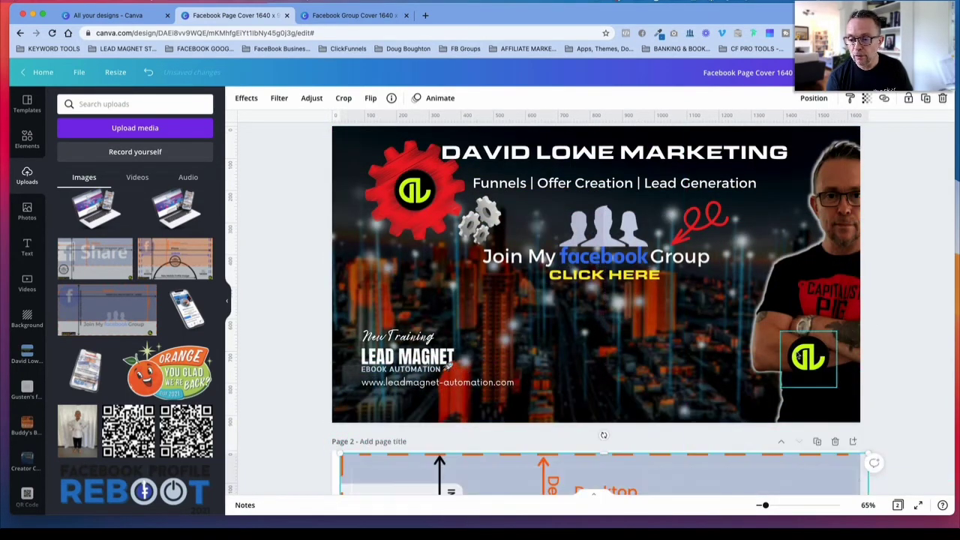
Step: Move the green DL logo closer to page 1's lower-right corner, and try the website address lower before restoring its place beneath the Lead Magnet text
{"action": "left_click_drag", "start_coordinate": [809, 358], "coordinate": [825, 383]}
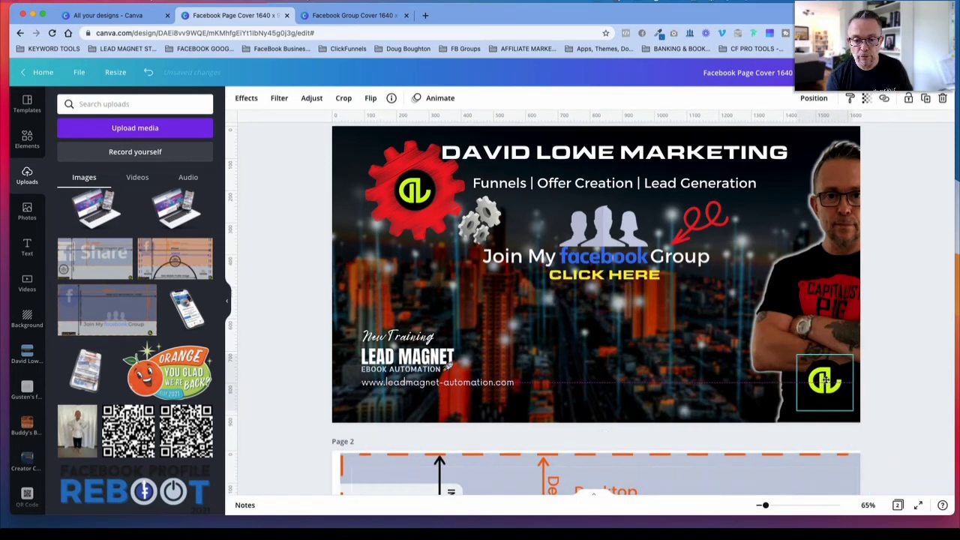
{"action": "left_click_drag", "start_coordinate": [430, 384], "coordinate": [428, 401]}
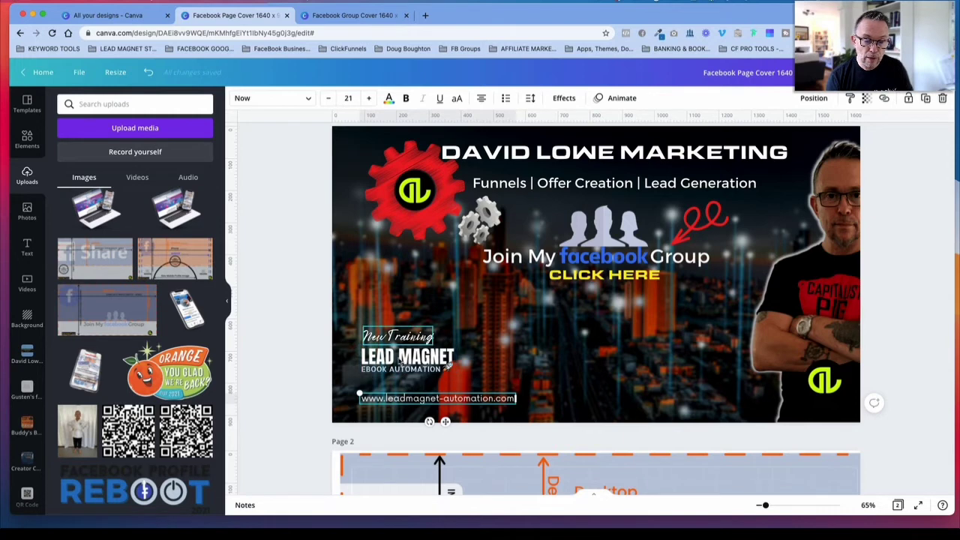
{"action": "left_click_drag", "start_coordinate": [422, 400], "coordinate": [423, 385]}
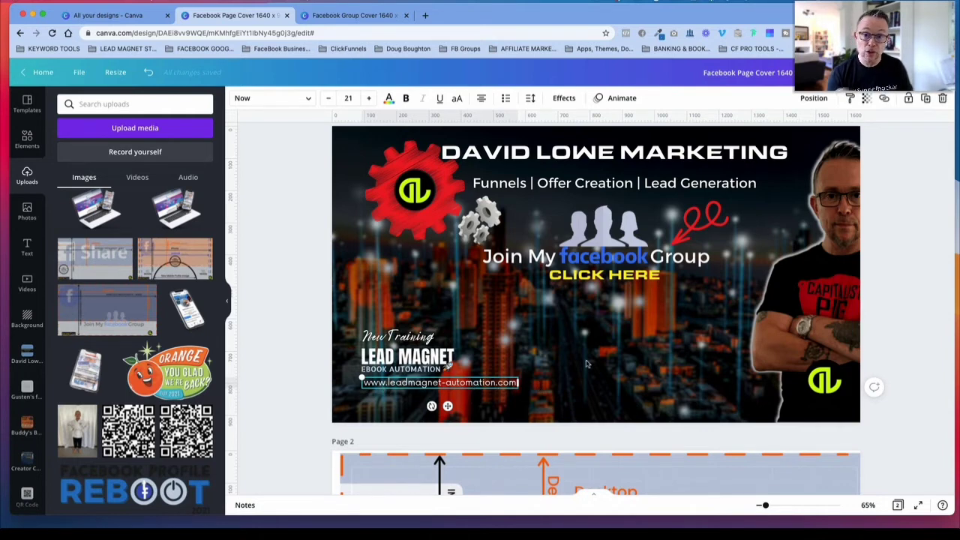
Step: Switch to the Facebook Group Cover design and examine its page 1 artwork and page 2 group safe-area guide
{"action": "left_click", "coordinate": [343, 17]}
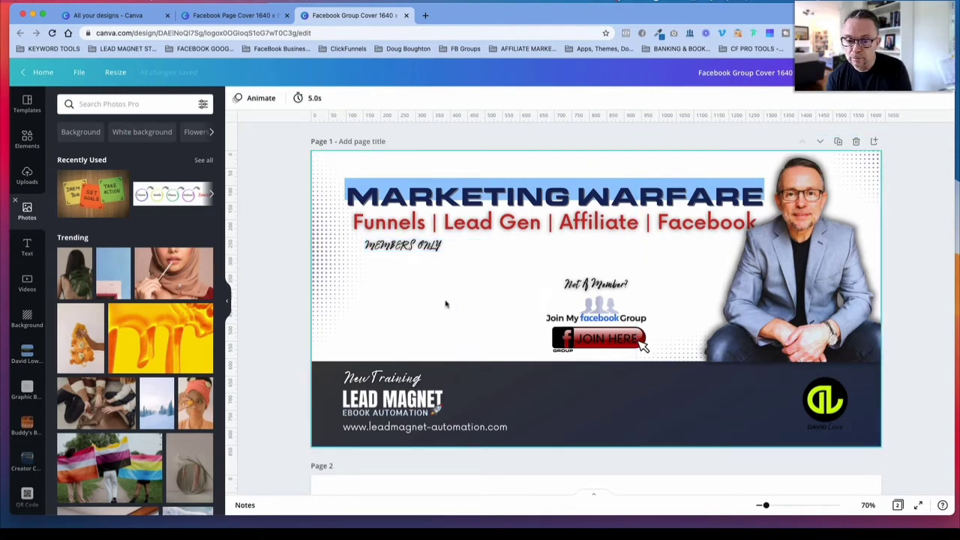
{"action": "scroll", "coordinate": [445, 304], "scroll_direction": "down", "scroll_amount": 5}
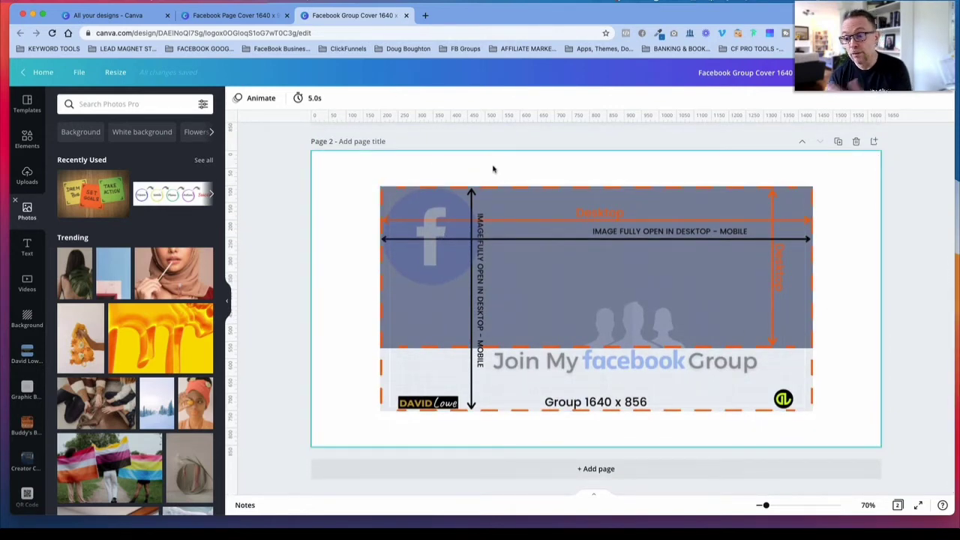
{"action": "scroll", "coordinate": [491, 169], "scroll_direction": "up", "scroll_amount": 5}
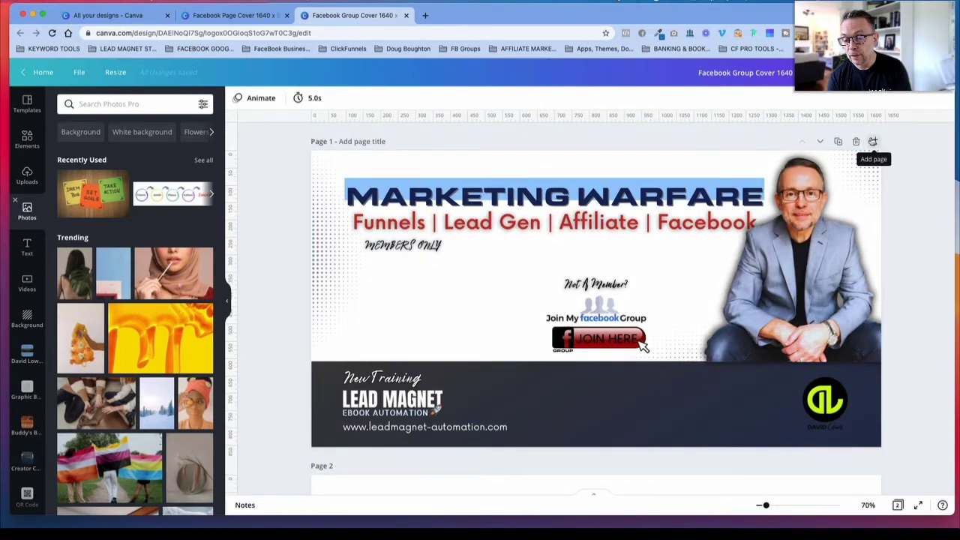
{"action": "scroll", "coordinate": [872, 142], "scroll_direction": "down", "scroll_amount": 5}
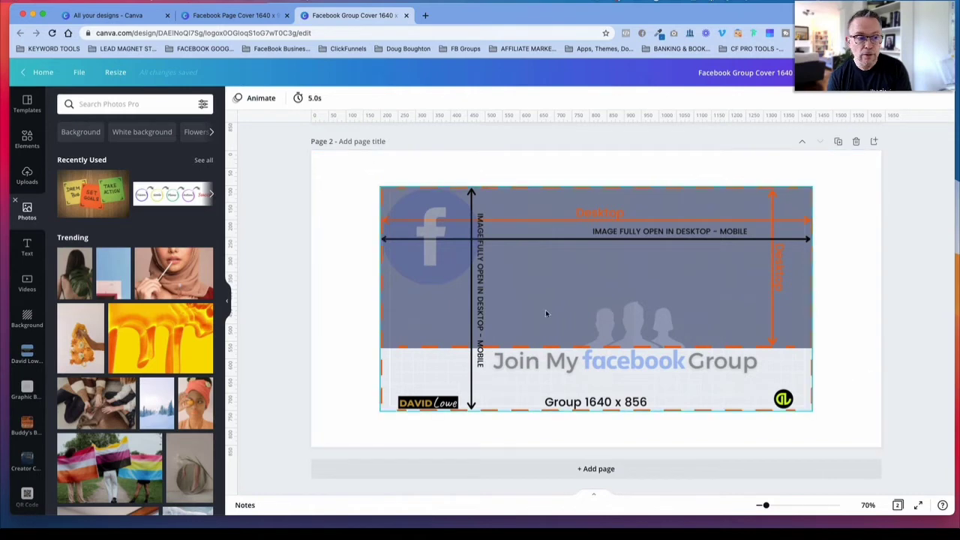
Step: Look through the uploaded images for the group safe-area guide
{"action": "left_click", "coordinate": [27, 177]}
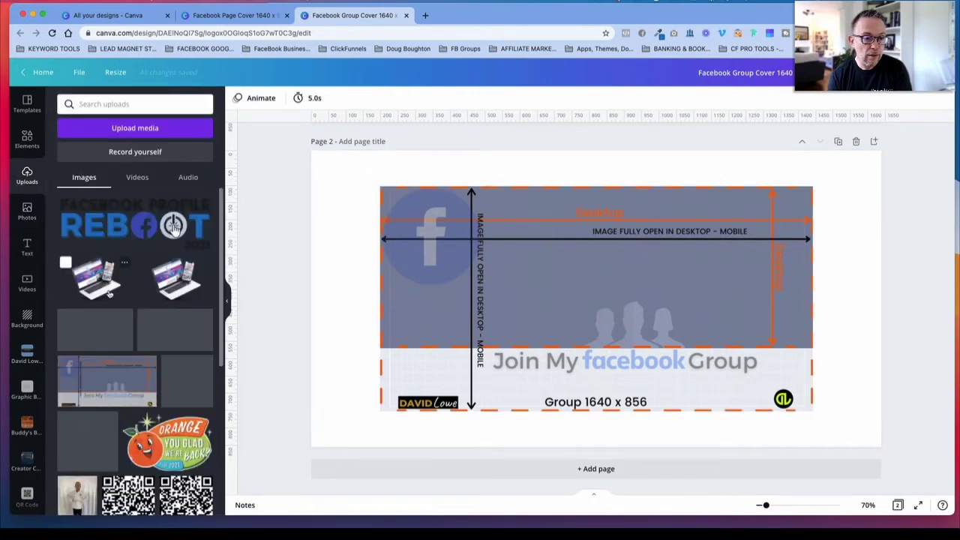
{"action": "scroll", "coordinate": [129, 235], "scroll_direction": "down", "scroll_amount": 3}
{"action": "scroll", "coordinate": [128, 234], "scroll_direction": "down", "scroll_amount": 10}
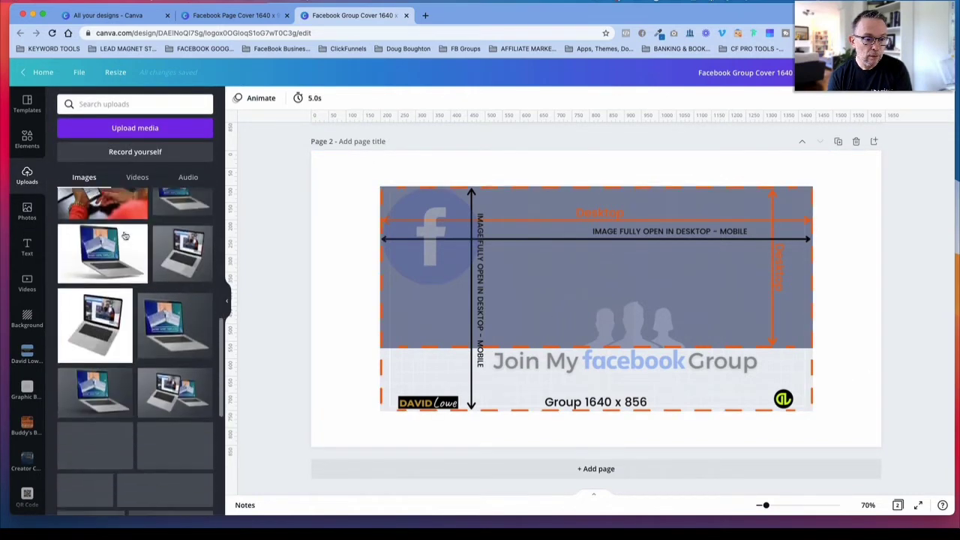
{"action": "scroll", "coordinate": [122, 239], "scroll_direction": "up", "scroll_amount": 3}
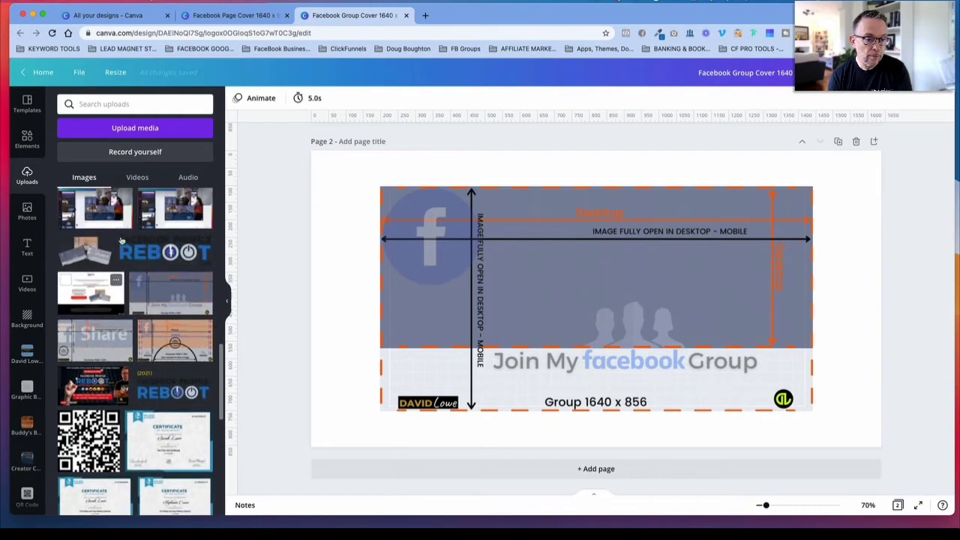
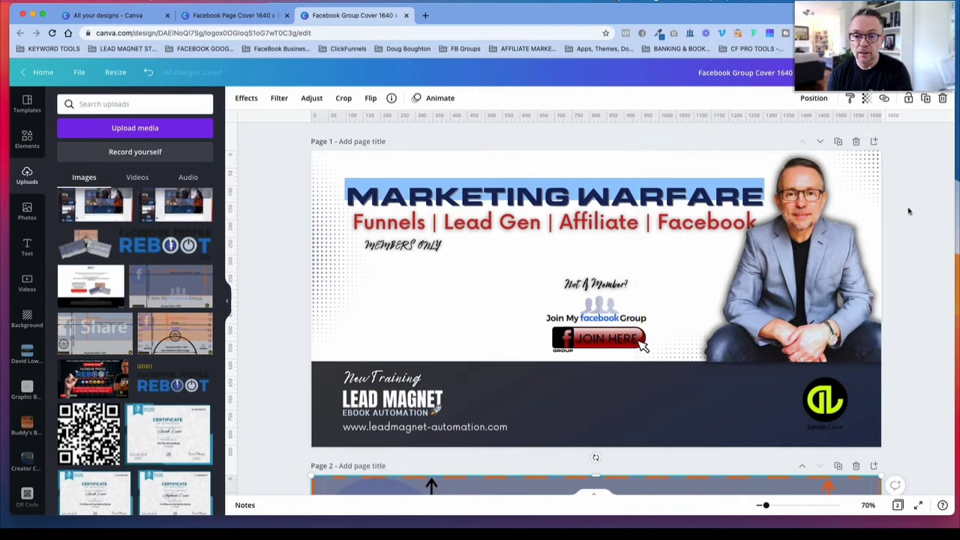
Step: Compare the page 1 group artwork with the page 2 safe-area guide and add a blank page 3 after the guide
{"action": "scroll", "coordinate": [499, 248], "scroll_direction": "down", "scroll_amount": 1}
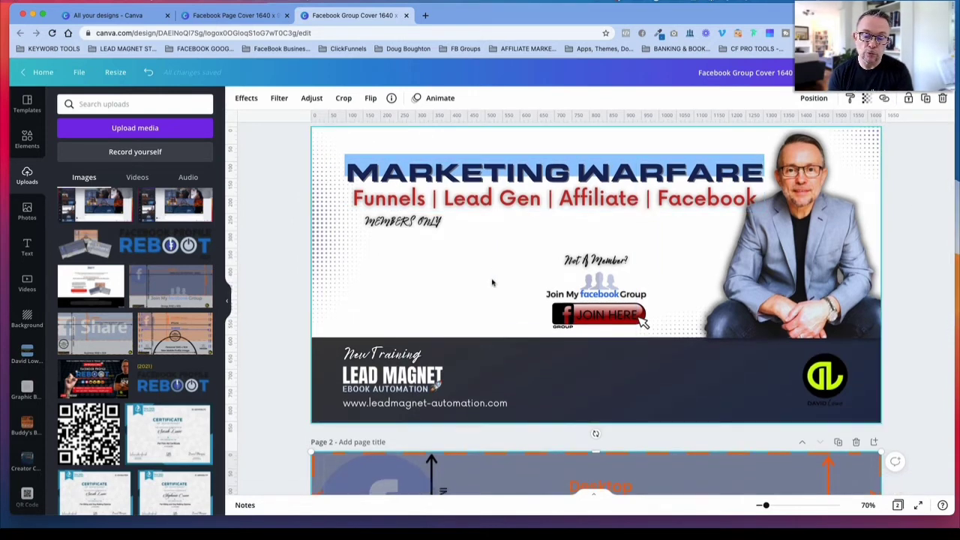
{"action": "scroll", "coordinate": [492, 283], "scroll_direction": "down", "scroll_amount": 5}
{"action": "scroll", "coordinate": [492, 283], "scroll_direction": "up", "scroll_amount": 5}
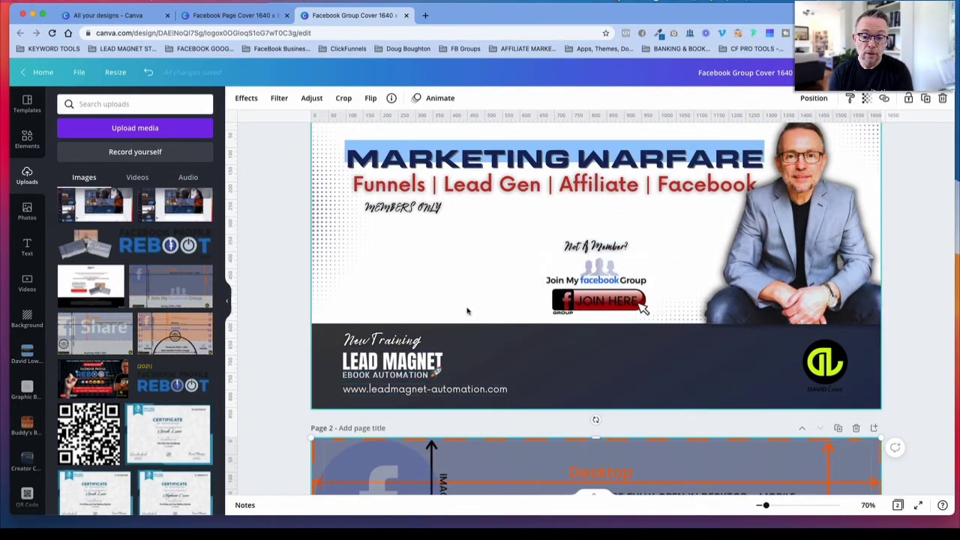
{"action": "scroll", "coordinate": [467, 312], "scroll_direction": "down", "scroll_amount": 10}
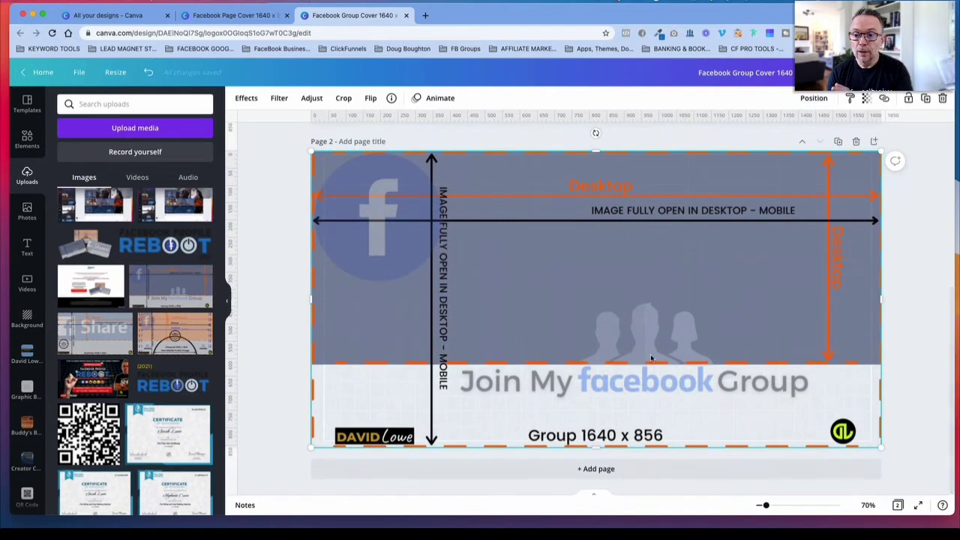
{"action": "scroll", "coordinate": [652, 358], "scroll_direction": "up", "scroll_amount": 11}
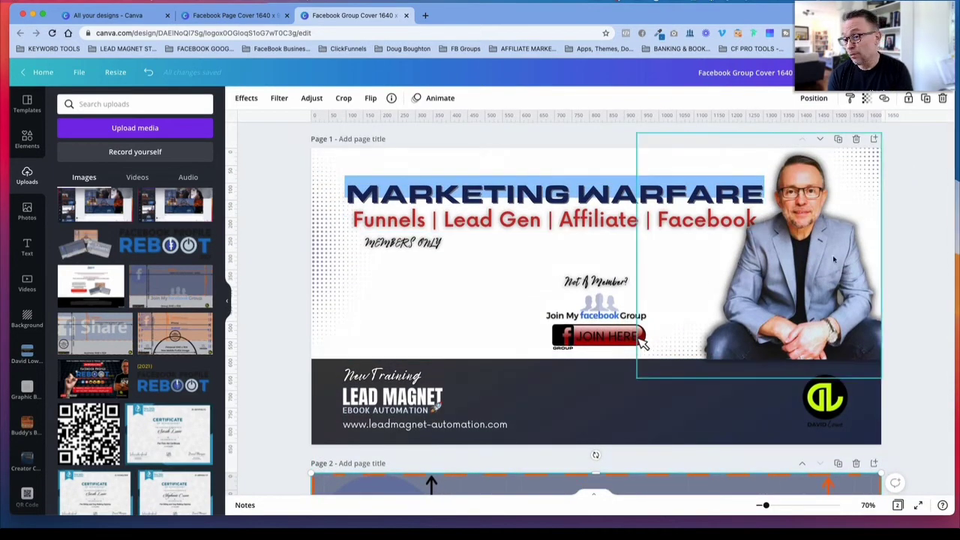
{"action": "scroll", "coordinate": [797, 267], "scroll_direction": "down", "scroll_amount": 10}
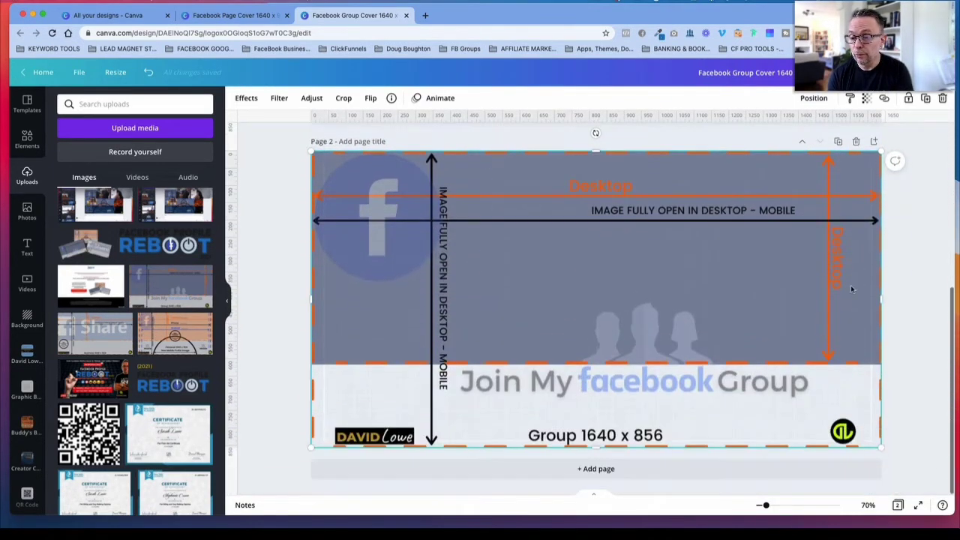
{"action": "left_click", "coordinate": [873, 142]}
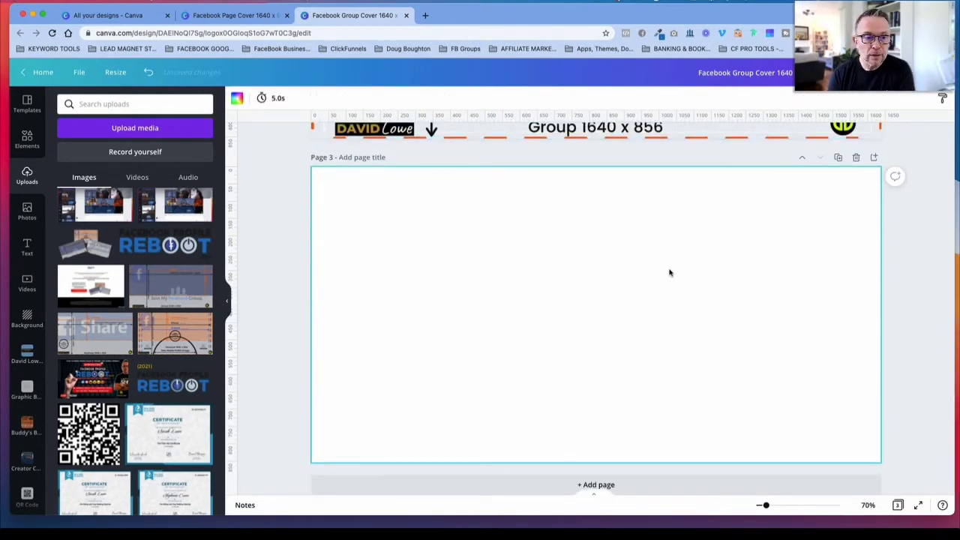
{"action": "scroll", "coordinate": [556, 241], "scroll_direction": "up", "scroll_amount": 2}
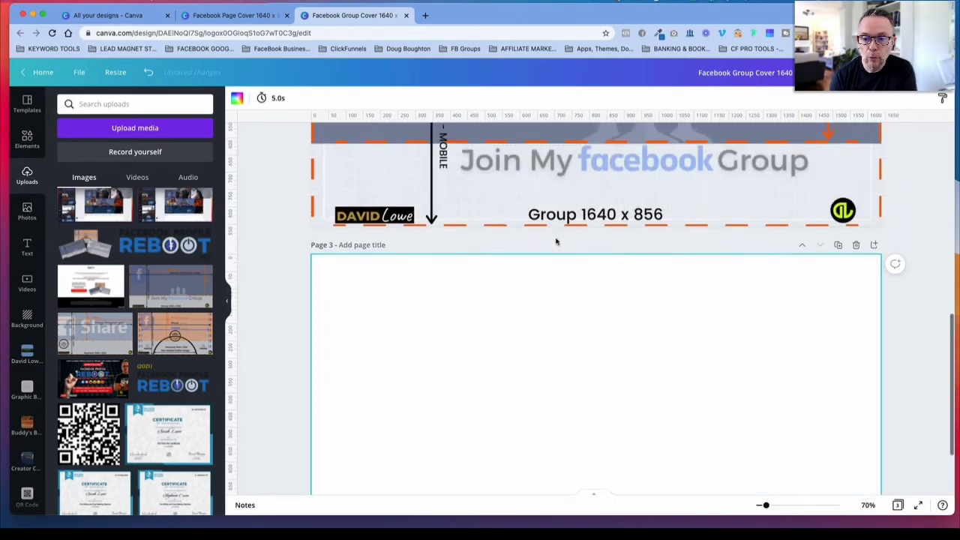
{"action": "scroll", "coordinate": [556, 242], "scroll_direction": "up", "scroll_amount": 12}
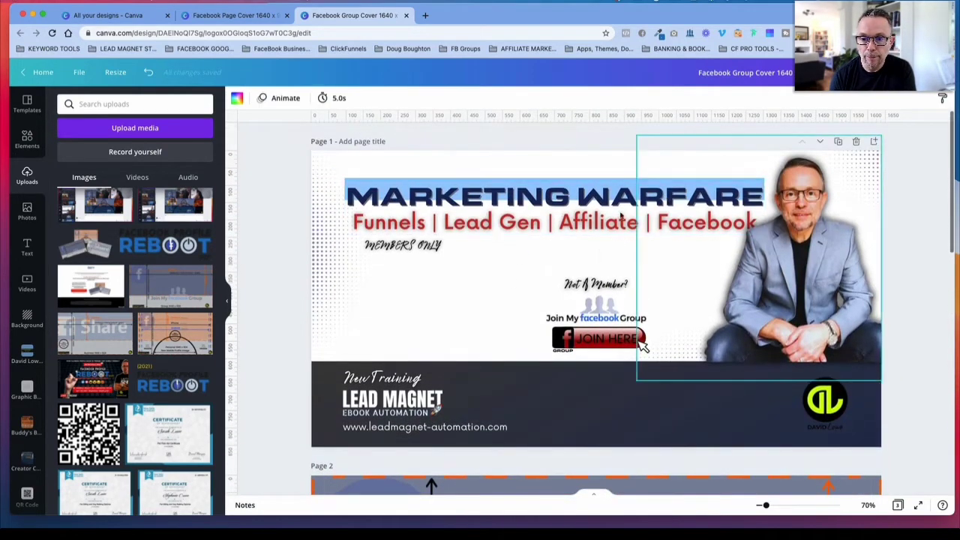
{"action": "scroll", "coordinate": [710, 275], "scroll_direction": "down", "scroll_amount": 14}
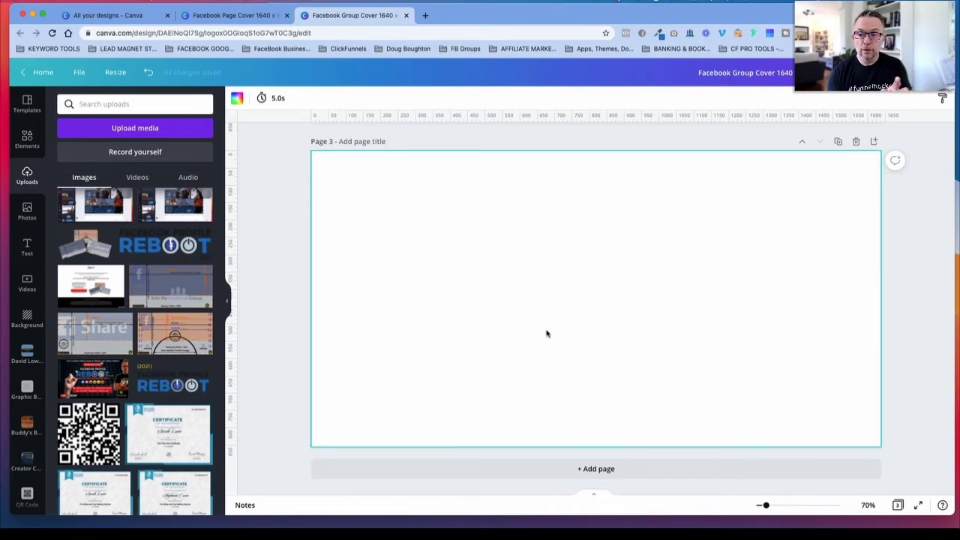
Step: Search the uploaded images for "success"
{"action": "left_click", "coordinate": [112, 103]}
{"action": "type", "text": "succes"}
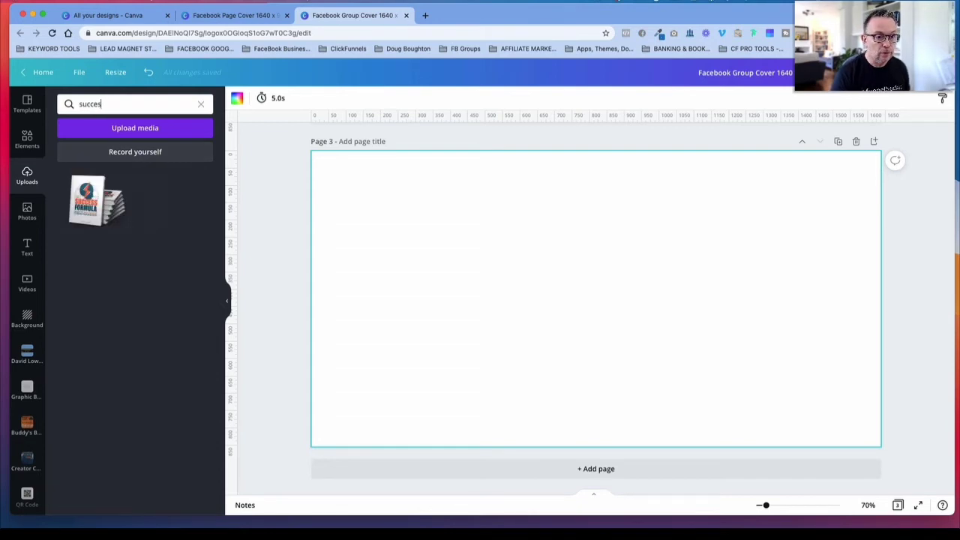
{"action": "type", "text": "ss"}
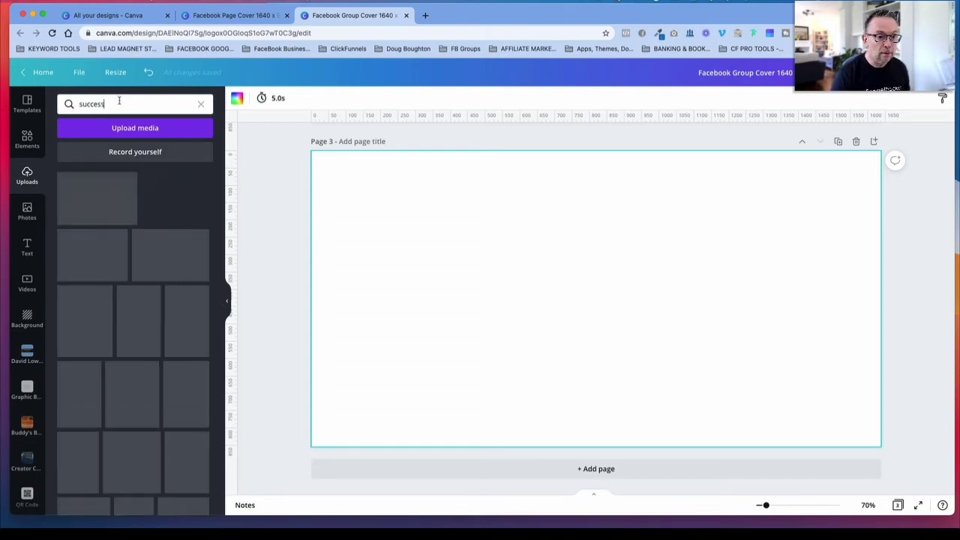
Step: Search the stock photo library for "success"
{"action": "left_click", "coordinate": [27, 213]}
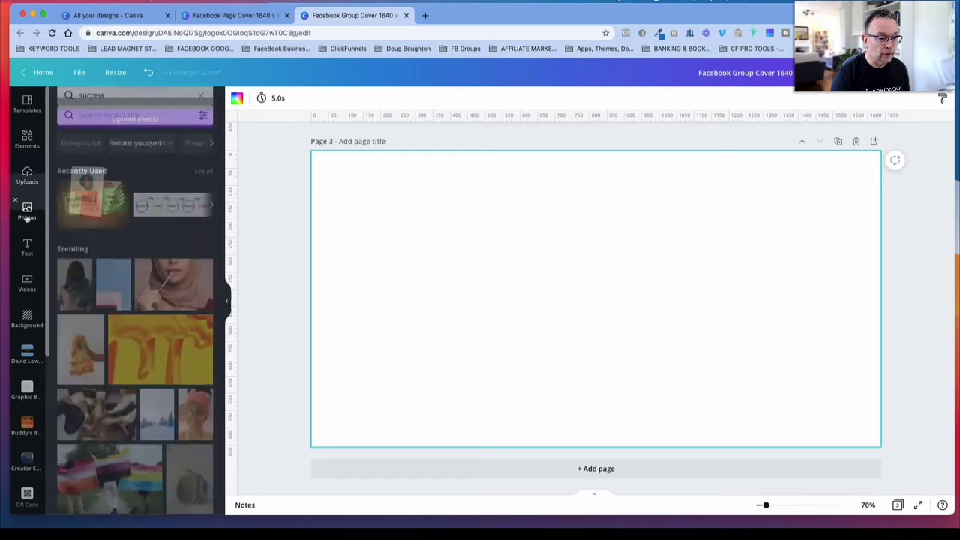
{"action": "left_click", "coordinate": [140, 103]}
{"action": "type", "text": "success"}
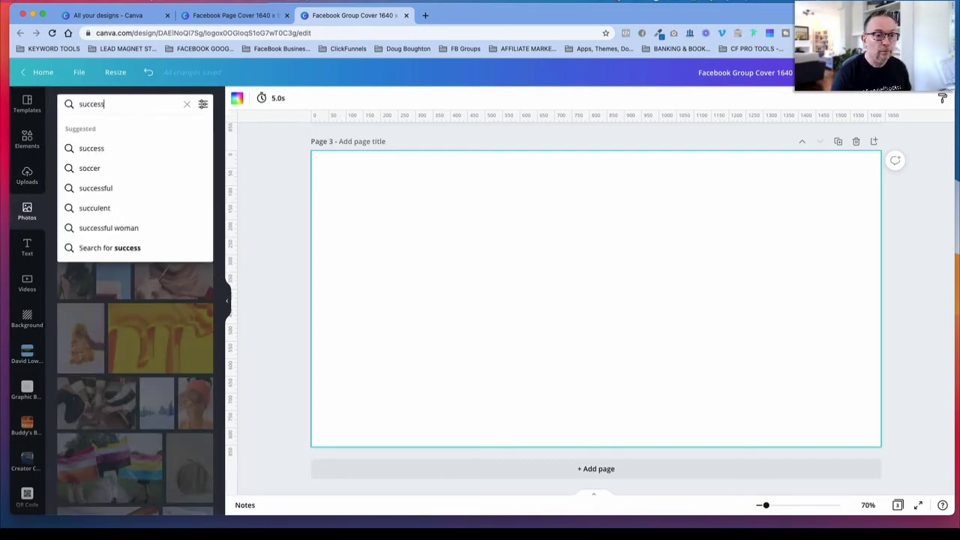
{"action": "key", "text": "Return"}
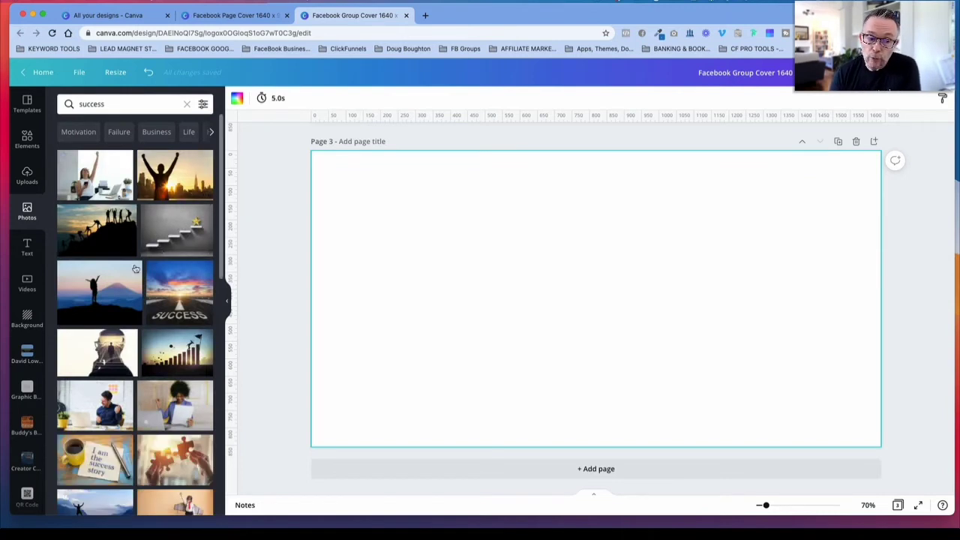
Step: Try the grey staircase photo with the gold star on page 3, removing it each time
{"action": "scroll", "coordinate": [159, 301], "scroll_direction": "down", "scroll_amount": 5}
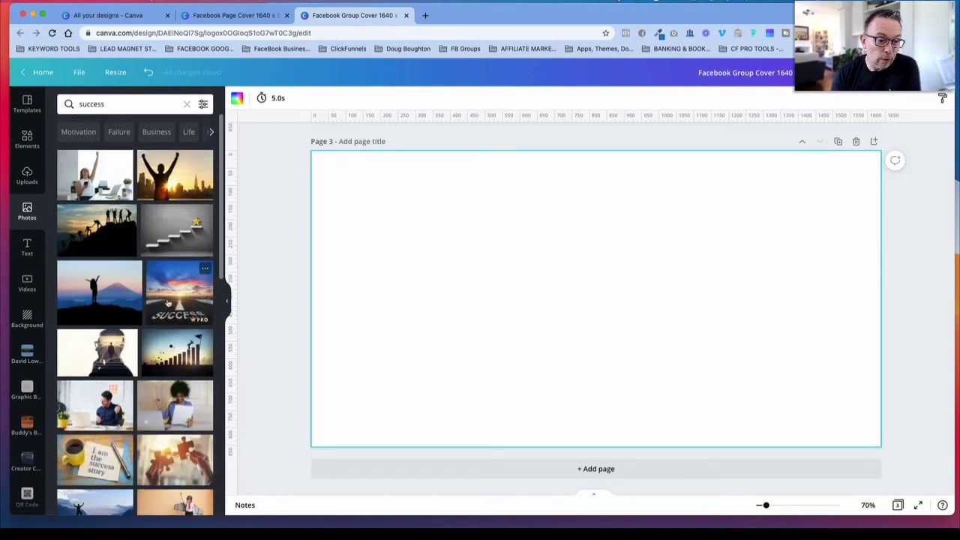
{"action": "scroll", "coordinate": [166, 304], "scroll_direction": "down", "scroll_amount": 5}
{"action": "scroll", "coordinate": [180, 225], "scroll_direction": "up", "scroll_amount": 10}
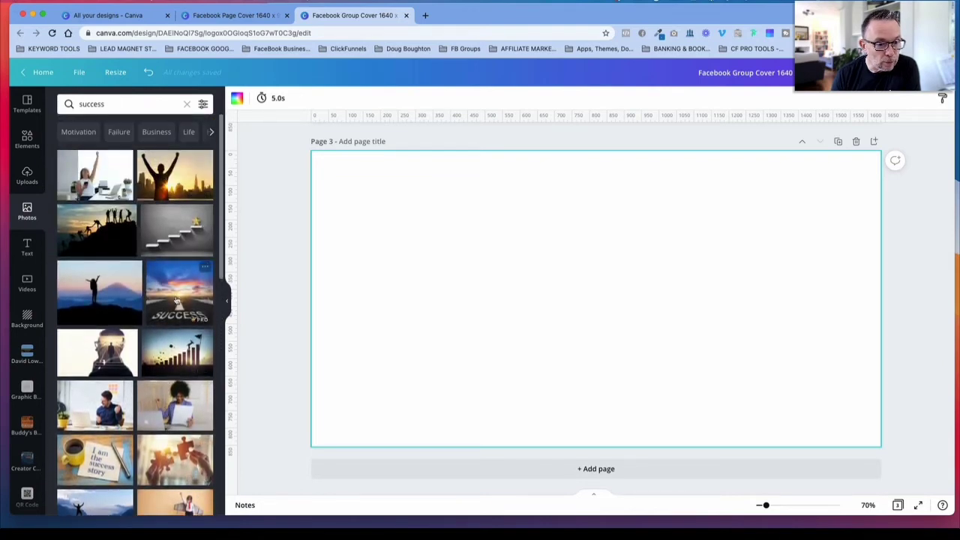
{"action": "scroll", "coordinate": [171, 195], "scroll_direction": "down", "scroll_amount": 1}
{"action": "left_click", "coordinate": [175, 206]}
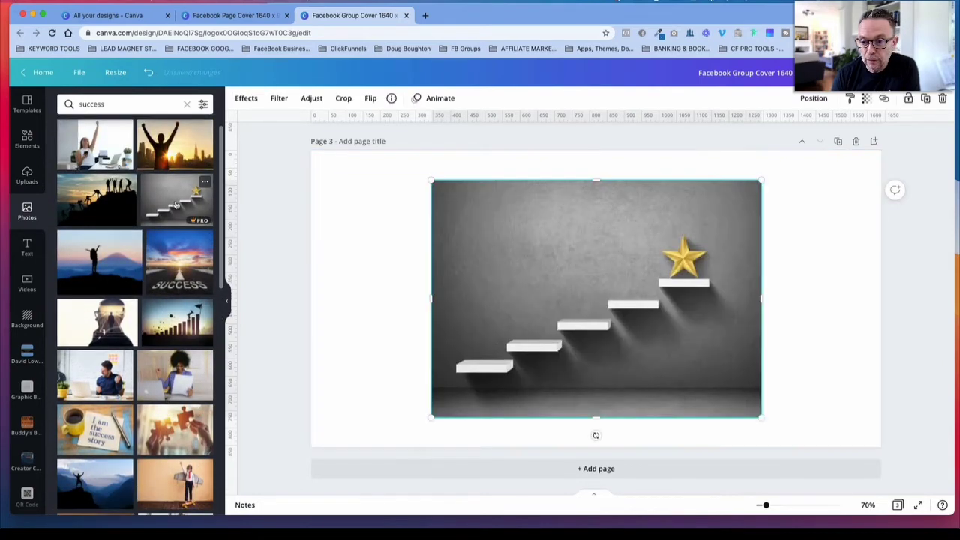
{"action": "key", "text": "Delete"}
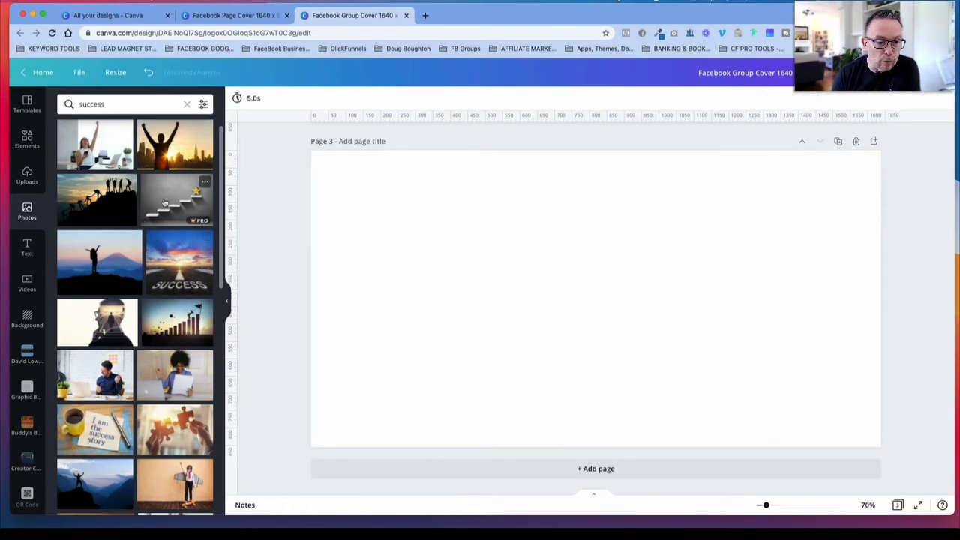
{"action": "left_click", "coordinate": [164, 206]}
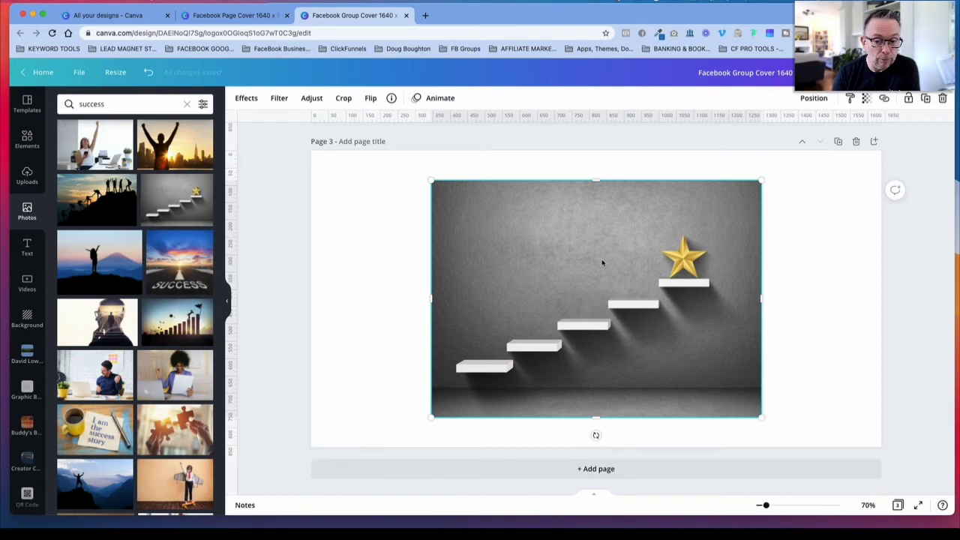
{"action": "key", "text": "Delete"}
Step: Find the wide photo of six cheering people among the success results and place it on page 3, leaving it deselected
{"action": "scroll", "coordinate": [170, 295], "scroll_direction": "down", "scroll_amount": 2}
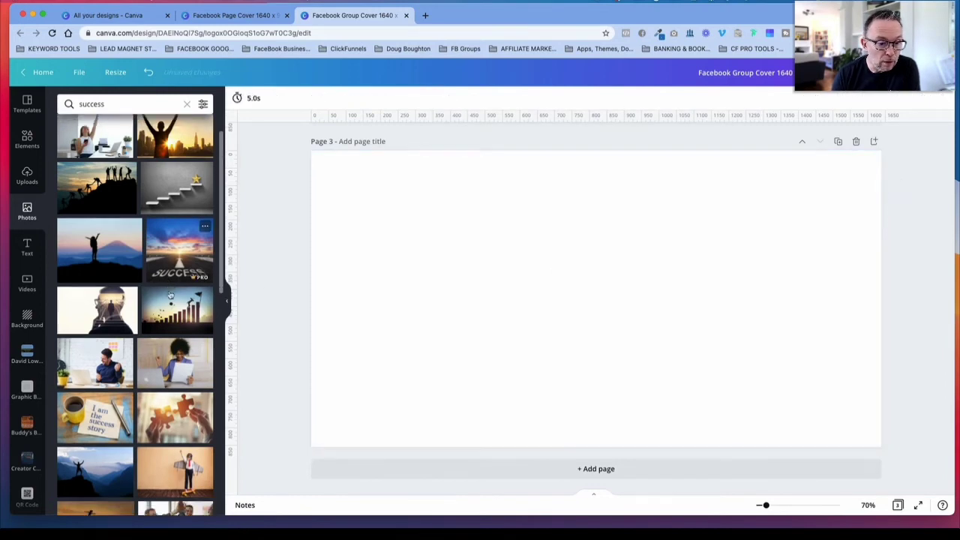
{"action": "scroll", "coordinate": [171, 295], "scroll_direction": "down", "scroll_amount": 5}
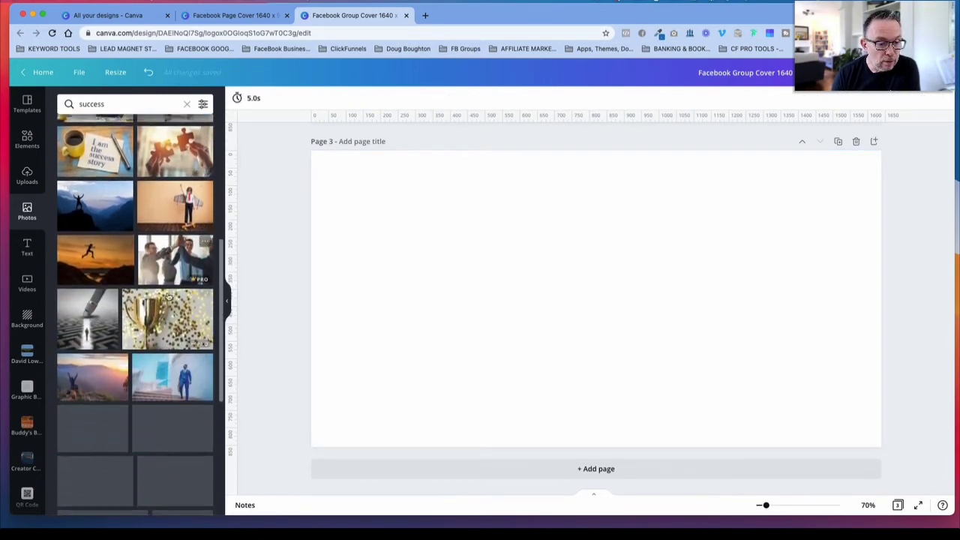
{"action": "scroll", "coordinate": [169, 298], "scroll_direction": "down", "scroll_amount": 3}
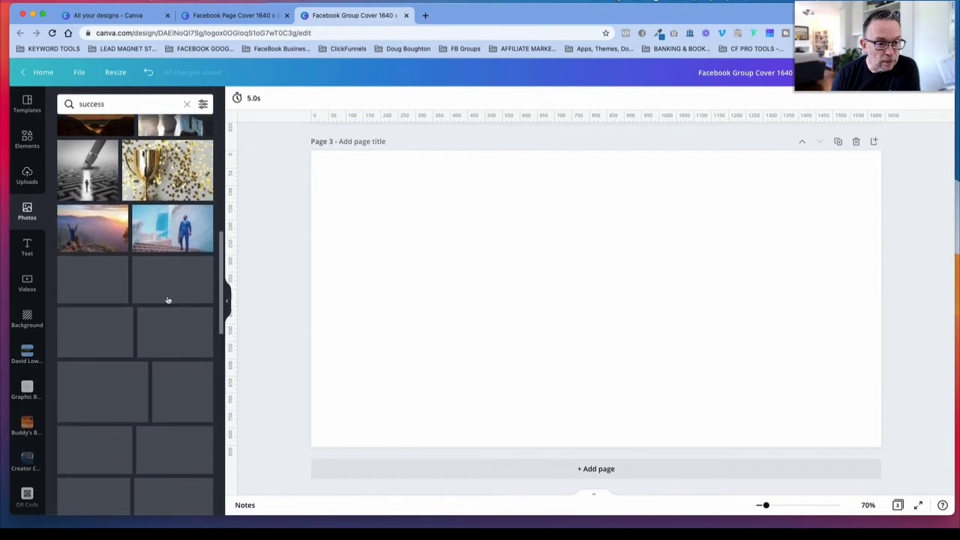
{"action": "scroll", "coordinate": [167, 302], "scroll_direction": "down", "scroll_amount": 3}
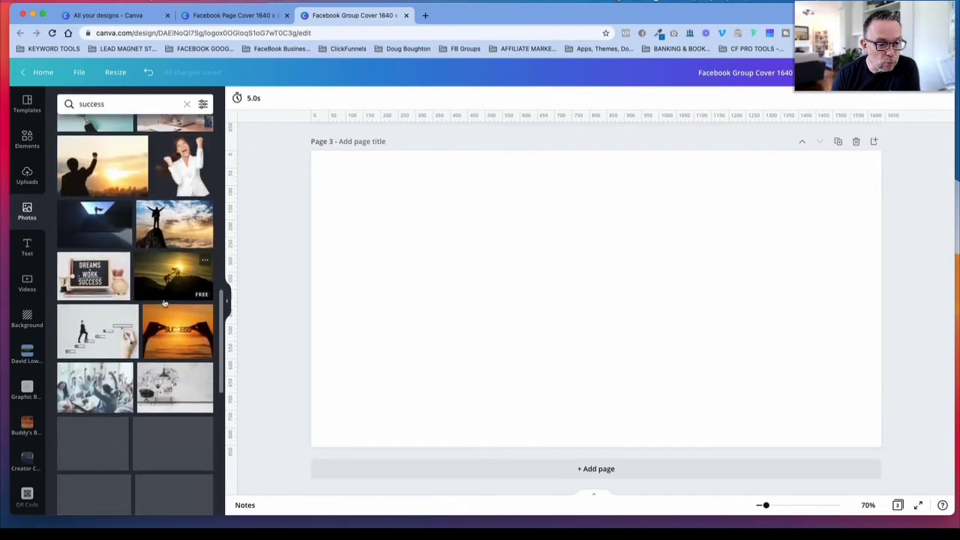
{"action": "scroll", "coordinate": [158, 306], "scroll_direction": "down", "scroll_amount": 1}
{"action": "scroll", "coordinate": [149, 311], "scroll_direction": "down", "scroll_amount": 5}
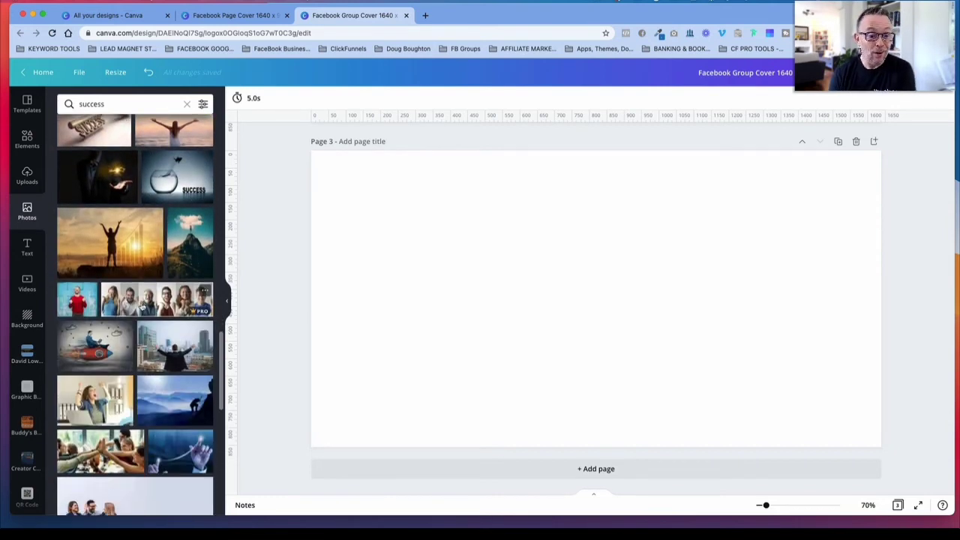
{"action": "left_click", "coordinate": [173, 299]}
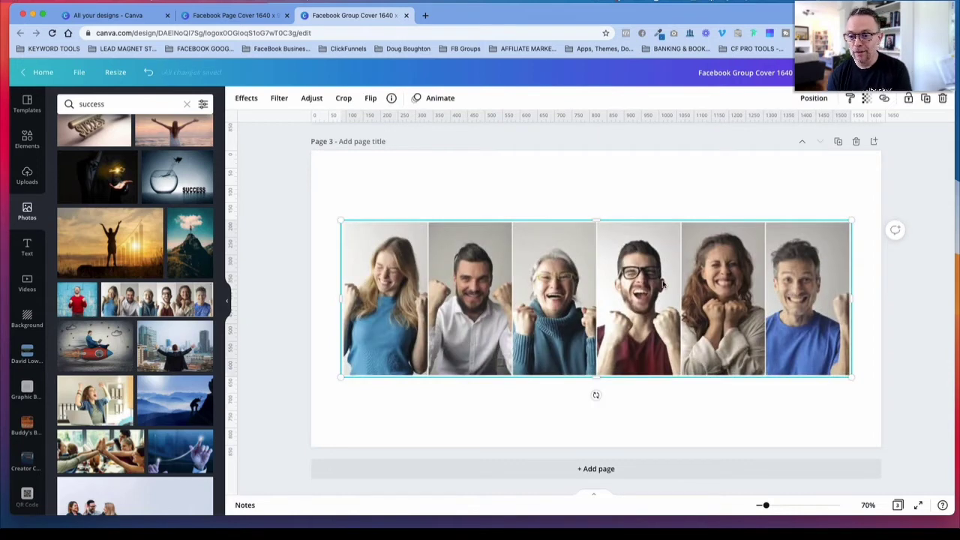
{"action": "scroll", "coordinate": [469, 280], "scroll_direction": "up", "scroll_amount": 2}
{"action": "scroll", "coordinate": [470, 280], "scroll_direction": "down", "scroll_amount": 1}
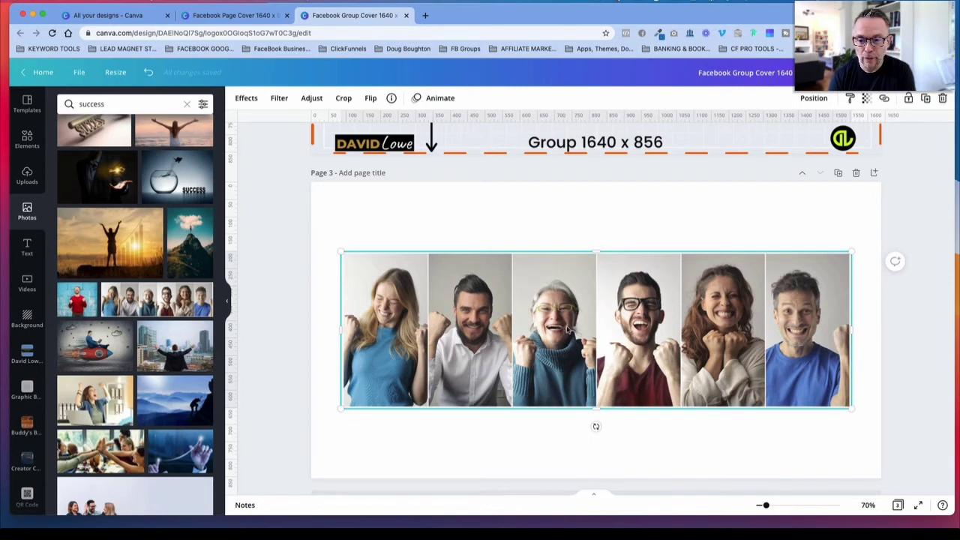
{"action": "left_click", "coordinate": [505, 216]}
Step: Find the photo of a silhouetted person with raised arms against a sunlit skyline and enlarge it to cover page 3
{"action": "scroll", "coordinate": [122, 253], "scroll_direction": "up", "scroll_amount": 1}
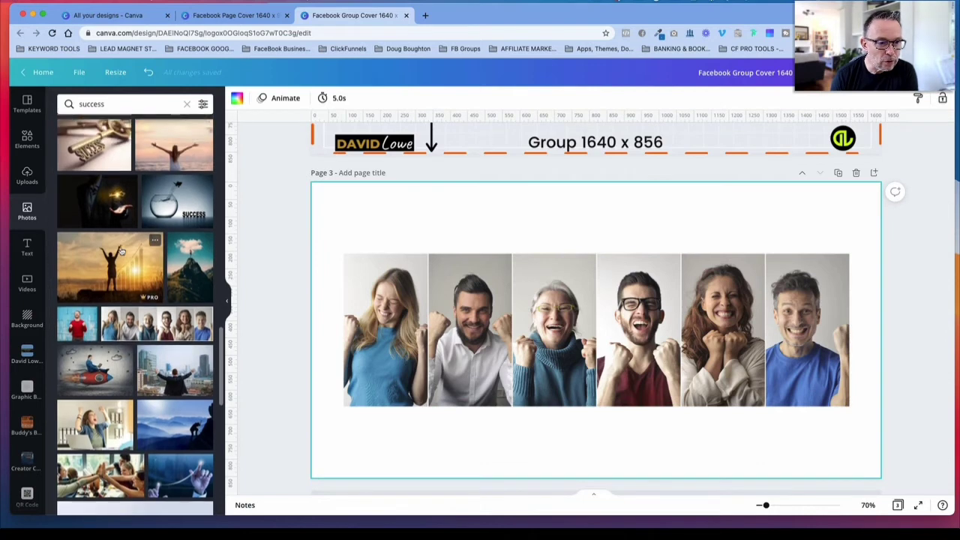
{"action": "scroll", "coordinate": [122, 252], "scroll_direction": "up", "scroll_amount": 10}
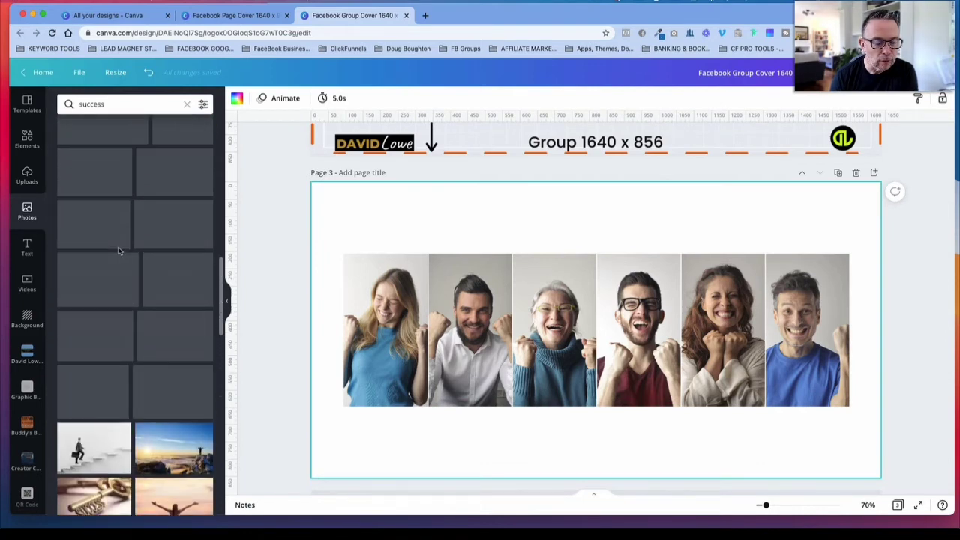
{"action": "scroll", "coordinate": [119, 251], "scroll_direction": "up", "scroll_amount": 2}
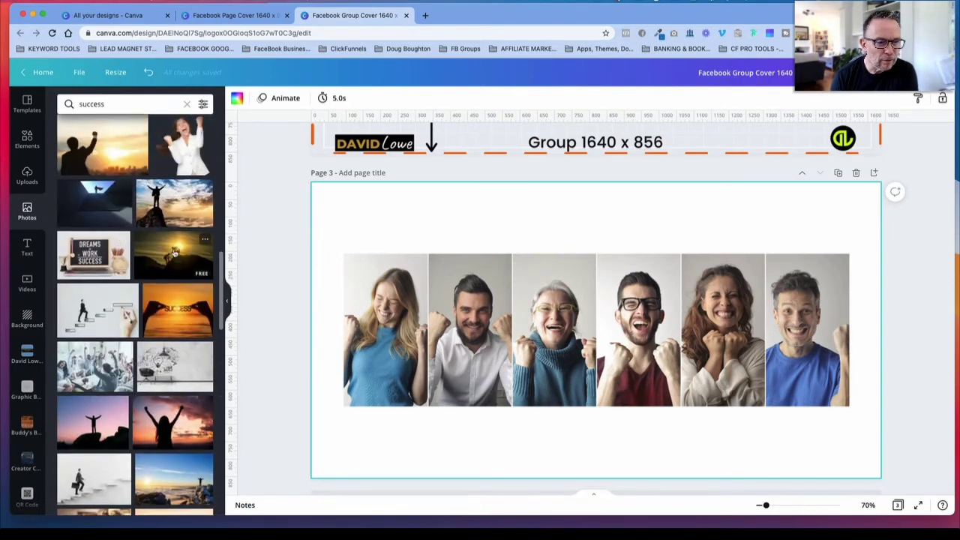
{"action": "scroll", "coordinate": [175, 253], "scroll_direction": "up", "scroll_amount": 2}
{"action": "scroll", "coordinate": [335, 169], "scroll_direction": "up", "scroll_amount": 10}
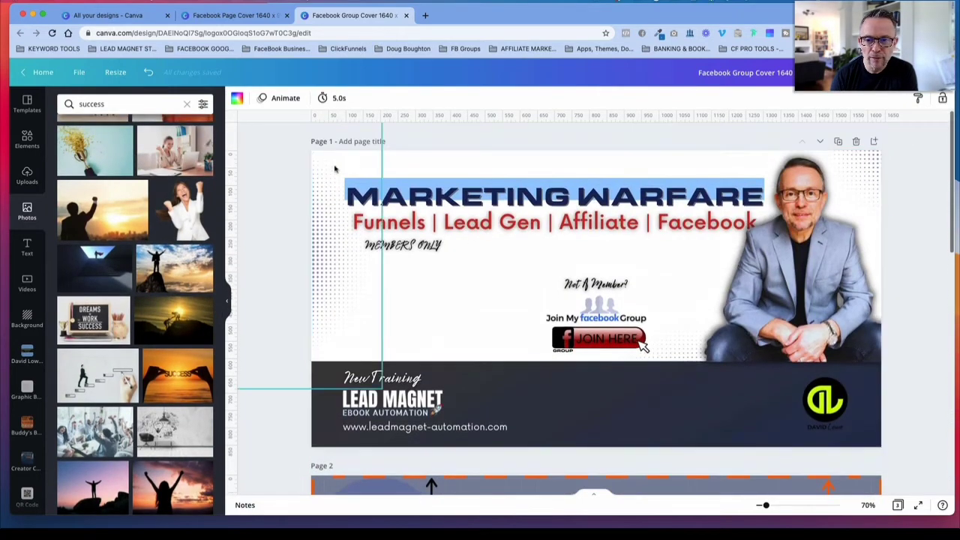
{"action": "scroll", "coordinate": [493, 294], "scroll_direction": "down", "scroll_amount": 10}
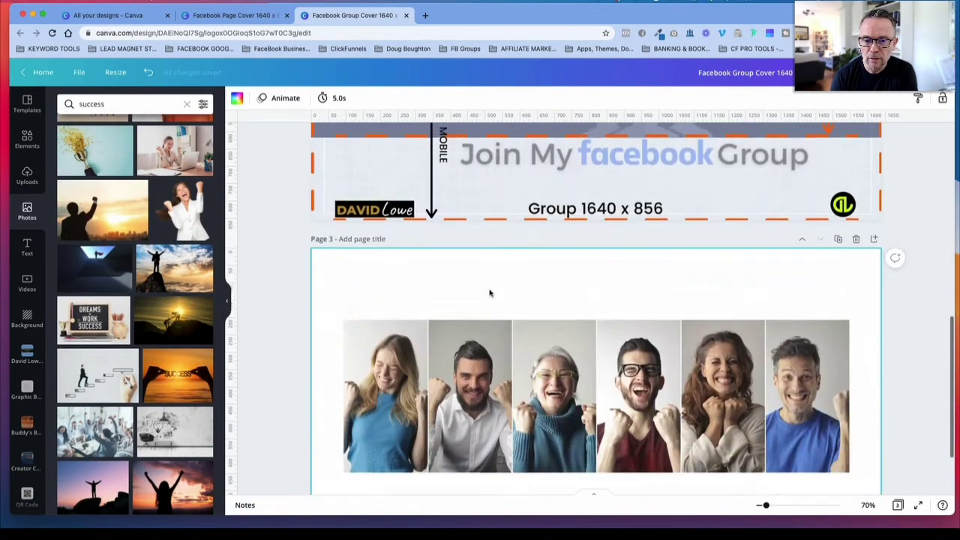
{"action": "scroll", "coordinate": [489, 294], "scroll_direction": "down", "scroll_amount": 1}
{"action": "scroll", "coordinate": [542, 242], "scroll_direction": "down", "scroll_amount": 1}
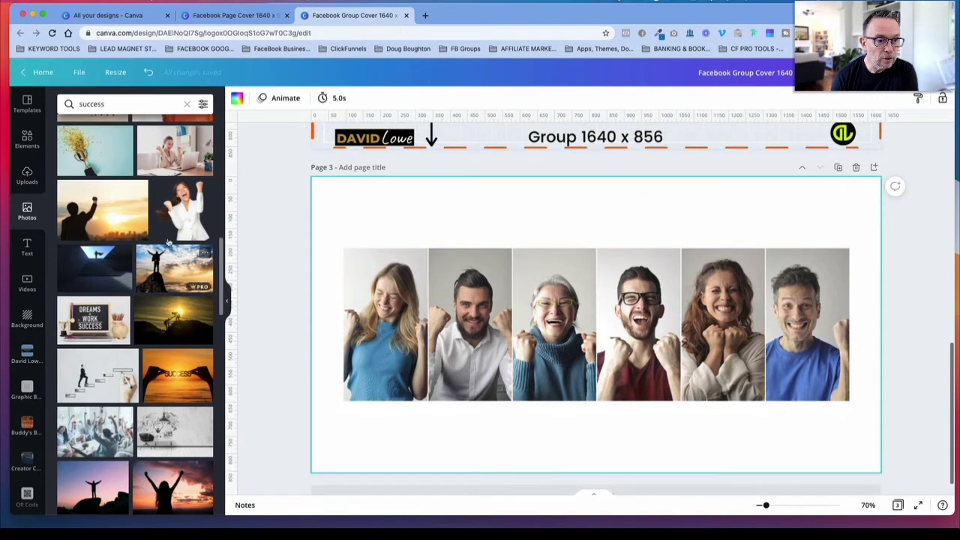
{"action": "scroll", "coordinate": [168, 243], "scroll_direction": "down", "scroll_amount": 5}
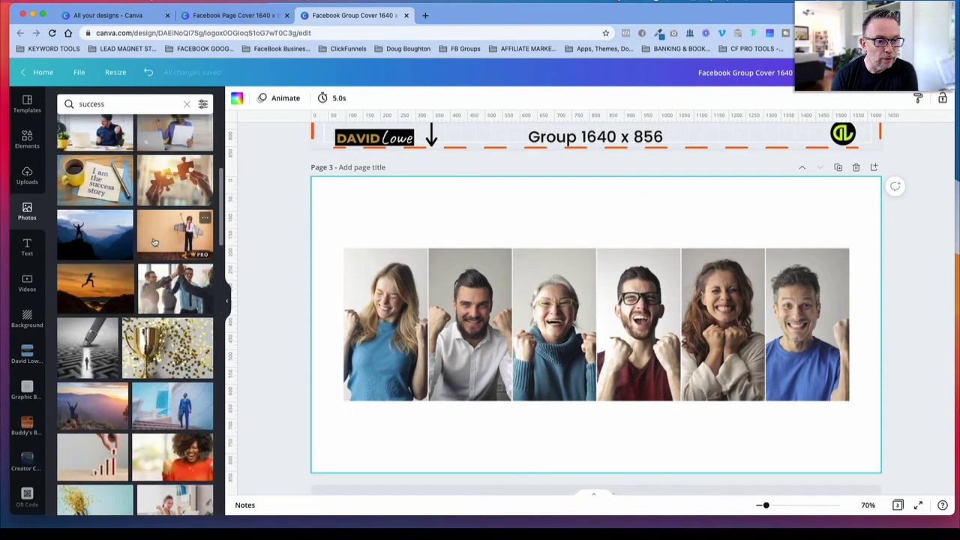
{"action": "scroll", "coordinate": [154, 241], "scroll_direction": "up", "scroll_amount": 3}
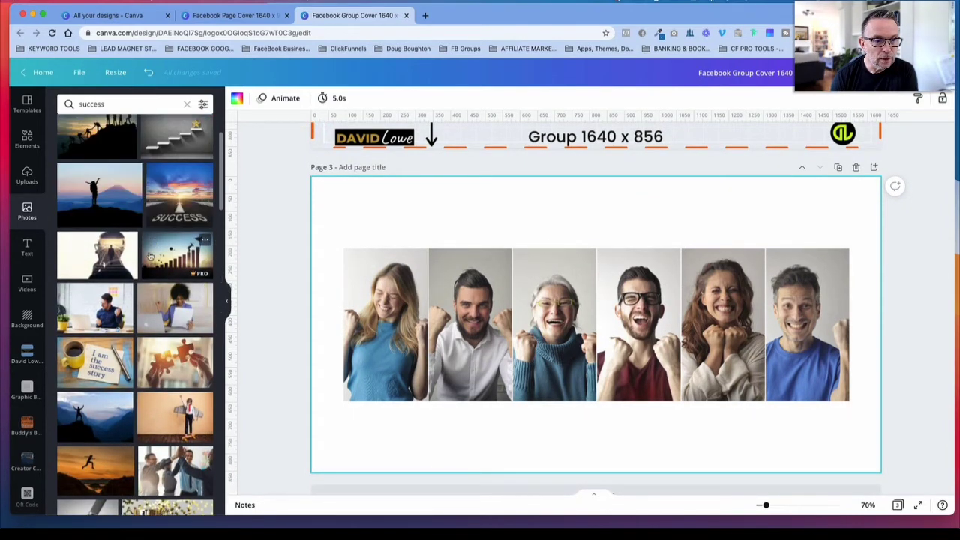
{"action": "scroll", "coordinate": [154, 258], "scroll_direction": "up", "scroll_amount": 3}
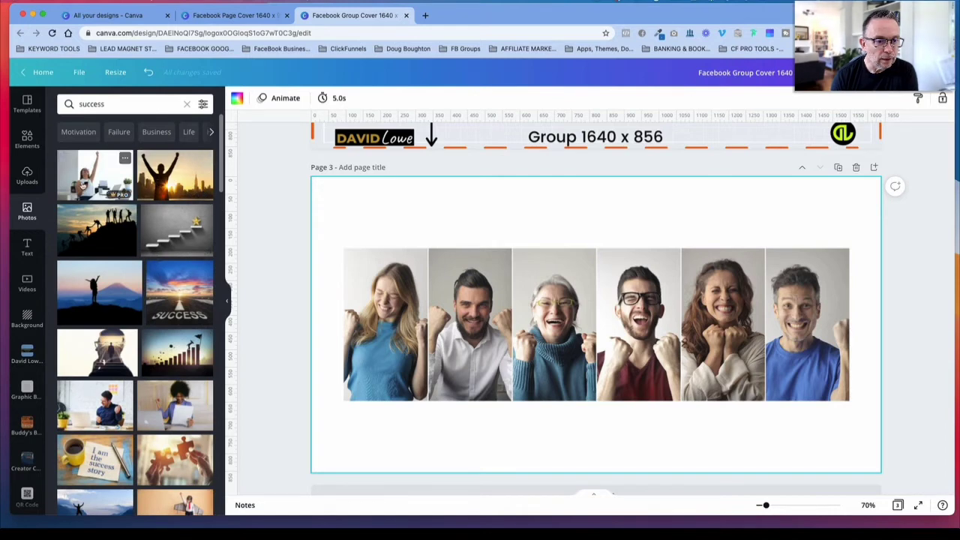
{"action": "left_click", "coordinate": [175, 175]}
{"action": "left_click_drag", "start_coordinate": [523, 262], "coordinate": [435, 235]}
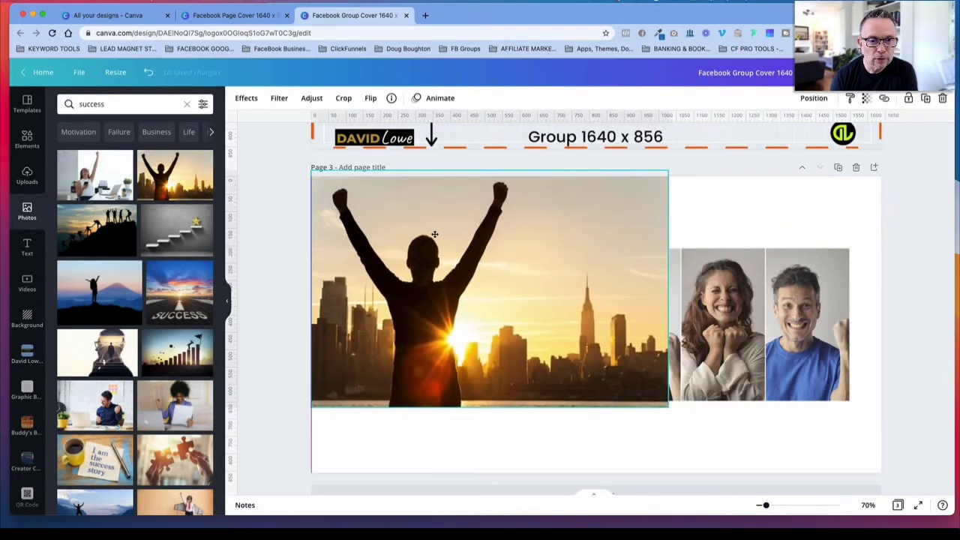
{"action": "left_click_drag", "start_coordinate": [668, 406], "coordinate": [800, 421]}
{"action": "left_click_drag", "start_coordinate": [763, 323], "coordinate": [881, 313]}
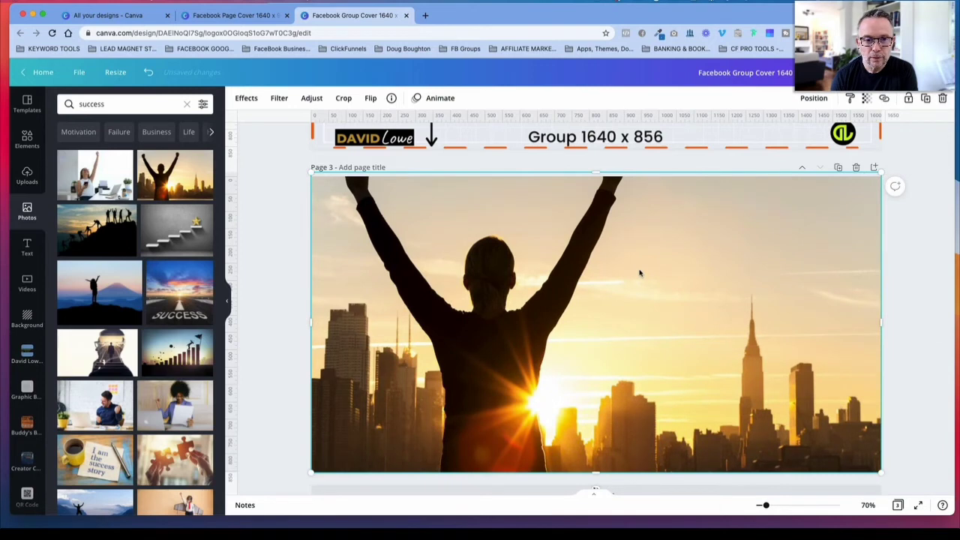
Step: Extend the skyline photo upward to 1,640 x 944 to include both raised fists, and realign it with the page's top and side edges
{"action": "left_click_drag", "start_coordinate": [640, 278], "coordinate": [639, 291]}
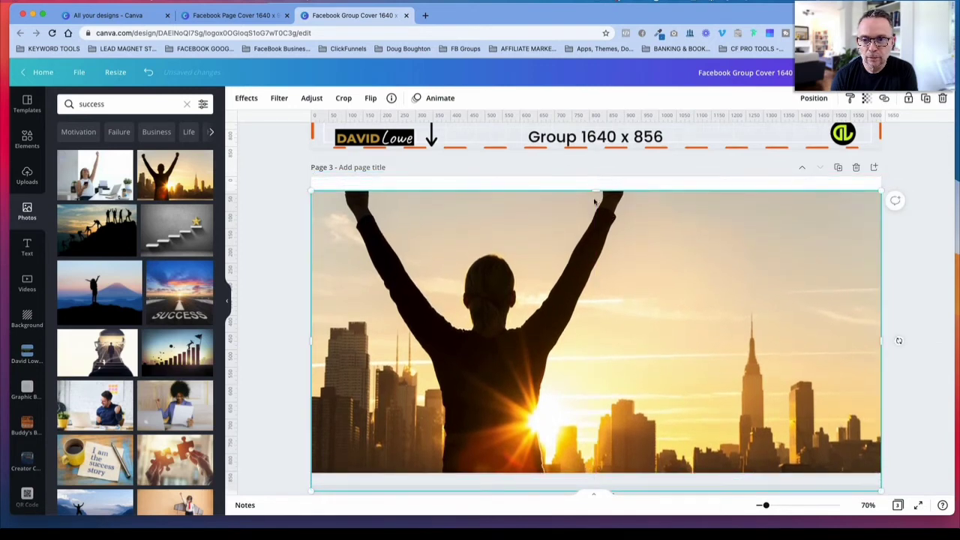
{"action": "left_click_drag", "start_coordinate": [597, 180], "coordinate": [602, 219]}
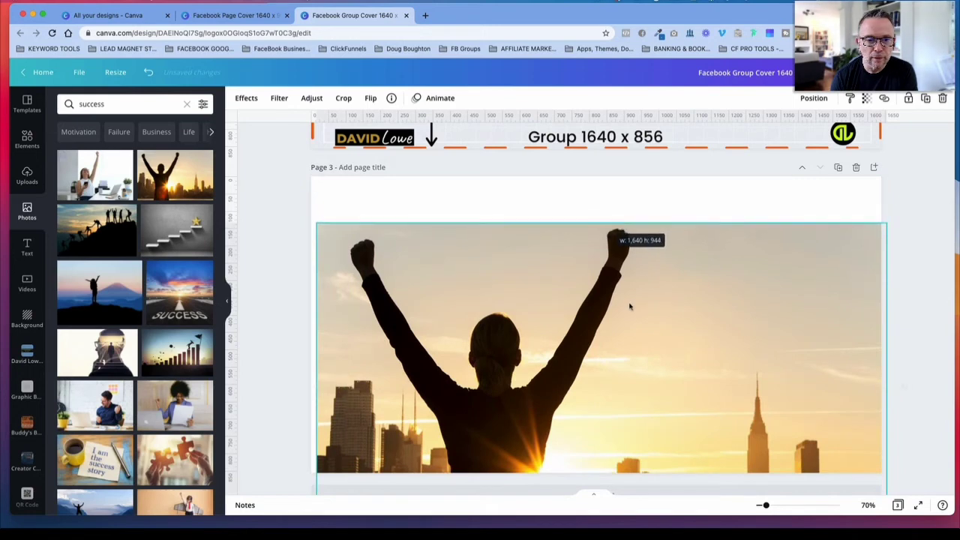
{"action": "left_click_drag", "start_coordinate": [629, 300], "coordinate": [624, 254]}
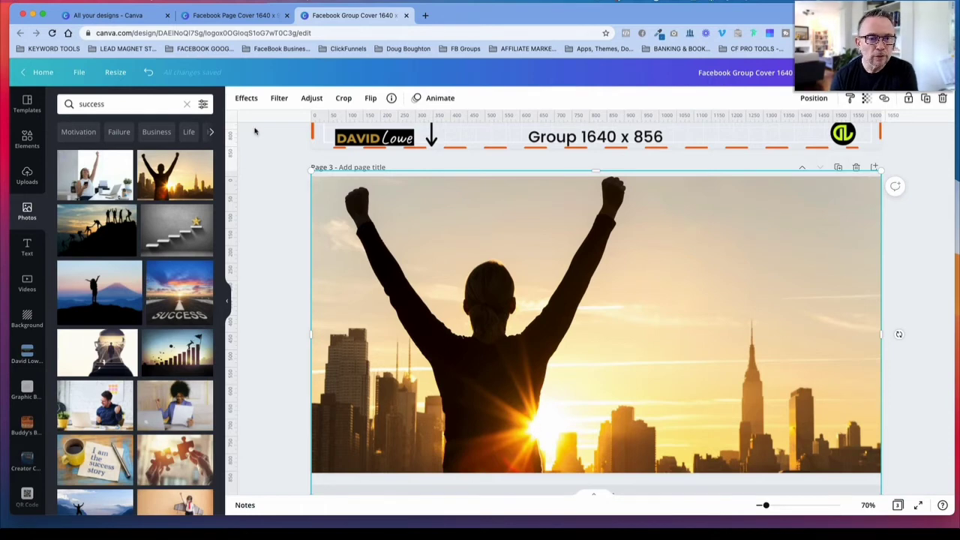
Step: Apply the Greyscale filter to the skyline photo and set its transparency to 23
{"action": "left_click", "coordinate": [279, 98]}
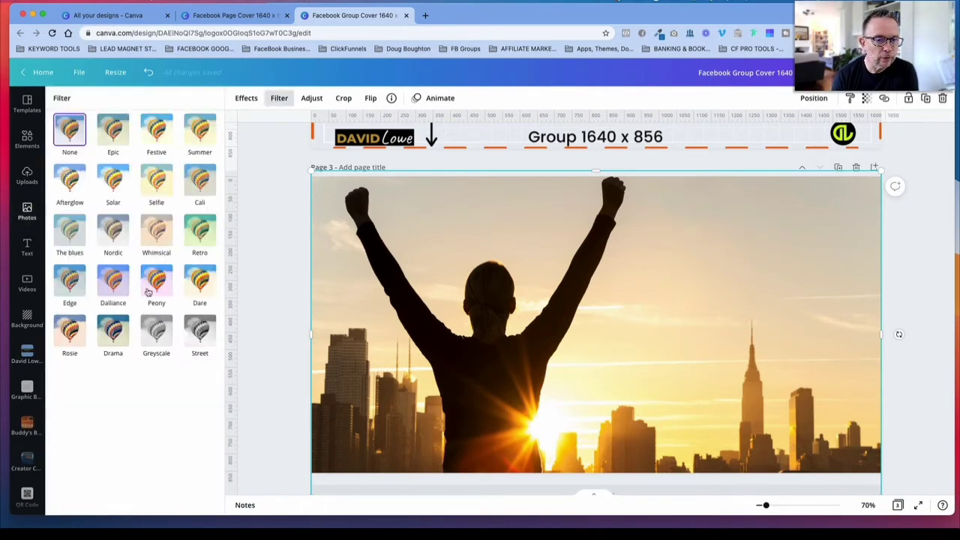
{"action": "left_click", "coordinate": [156, 331]}
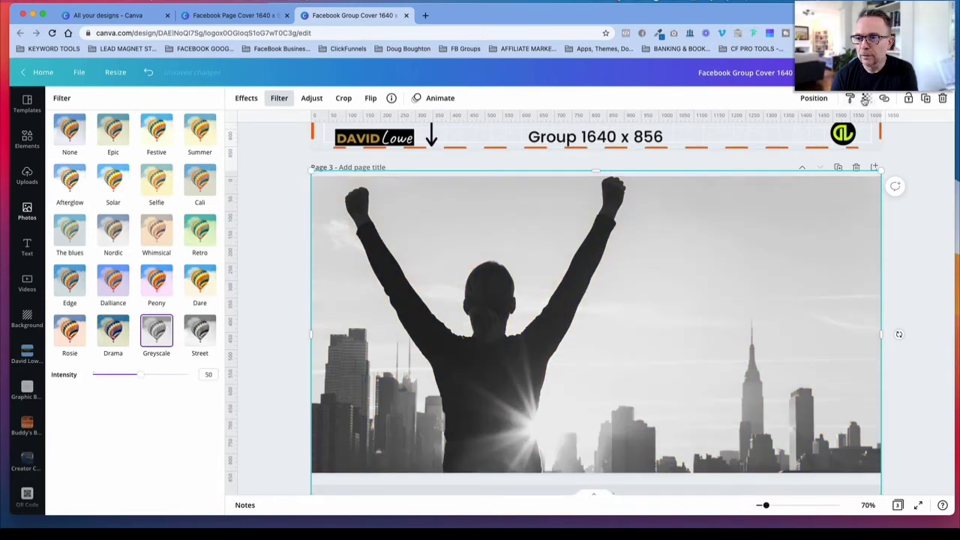
{"action": "left_click", "coordinate": [865, 100]}
{"action": "left_click_drag", "start_coordinate": [830, 127], "coordinate": [786, 128]}
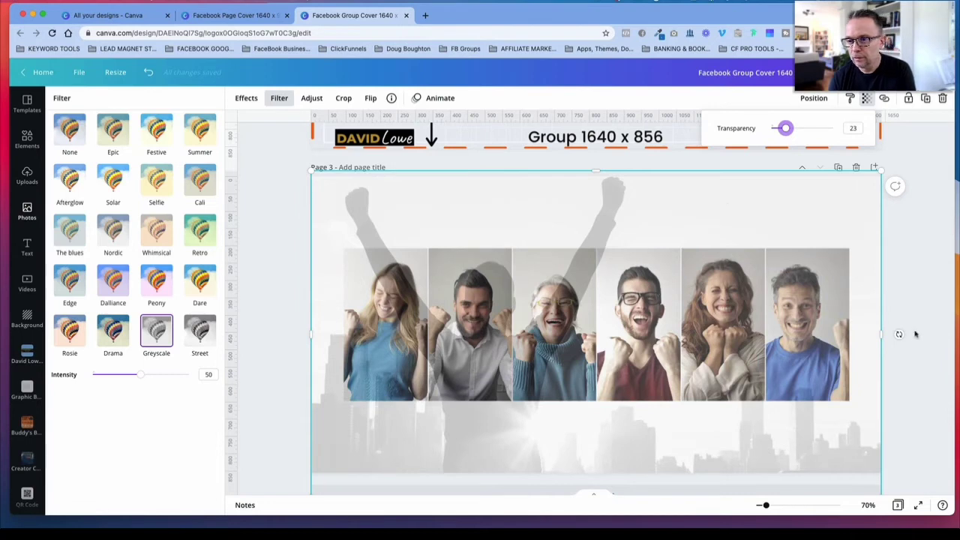
Step: Enlarge the faded skyline photo beyond the page's right edge and move it down to bring both fists onto the page
{"action": "left_click_drag", "start_coordinate": [882, 171], "coordinate": [957, 86]}
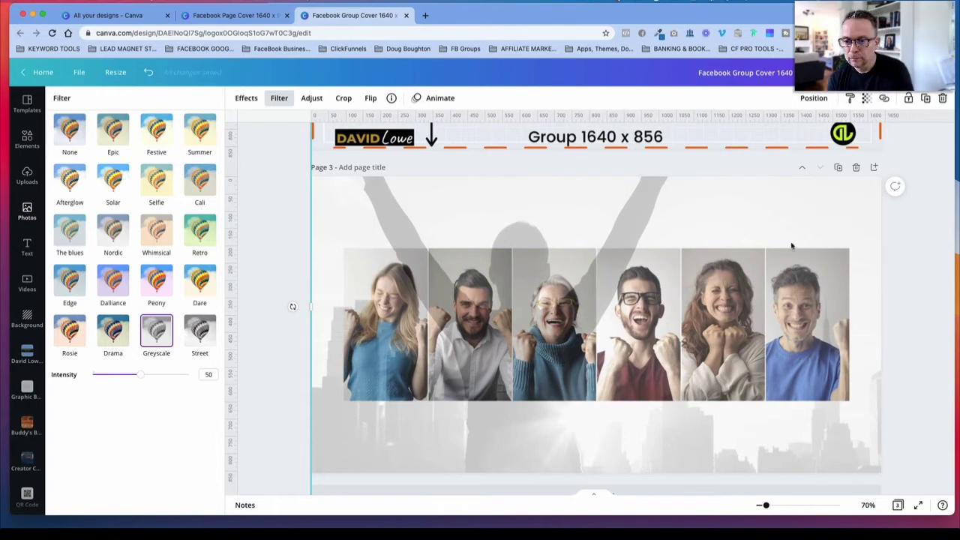
{"action": "left_click_drag", "start_coordinate": [788, 224], "coordinate": [795, 269]}
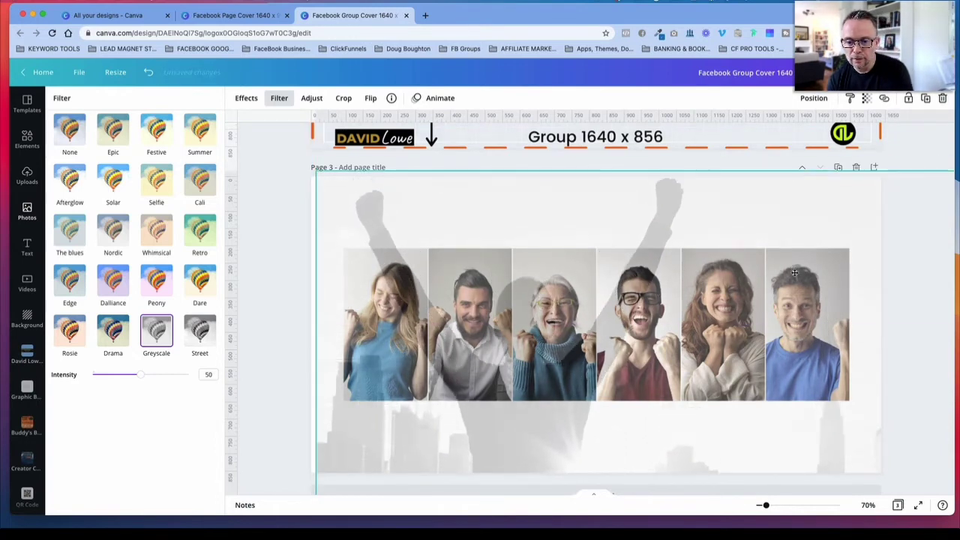
{"action": "mouse_move", "coordinate": [794, 273]}
{"action": "left_mouse_down"}
{"action": "mouse_move", "coordinate": [827, 275]}
{"action": "mouse_move", "coordinate": [794, 276]}
{"action": "mouse_move", "coordinate": [804, 274]}
{"action": "left_mouse_up"}
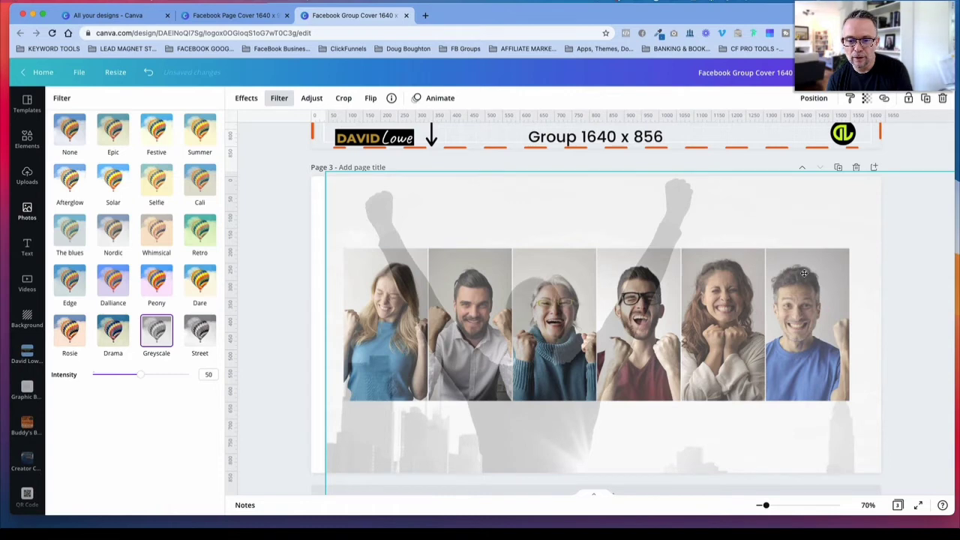
{"action": "left_click", "coordinate": [923, 154]}
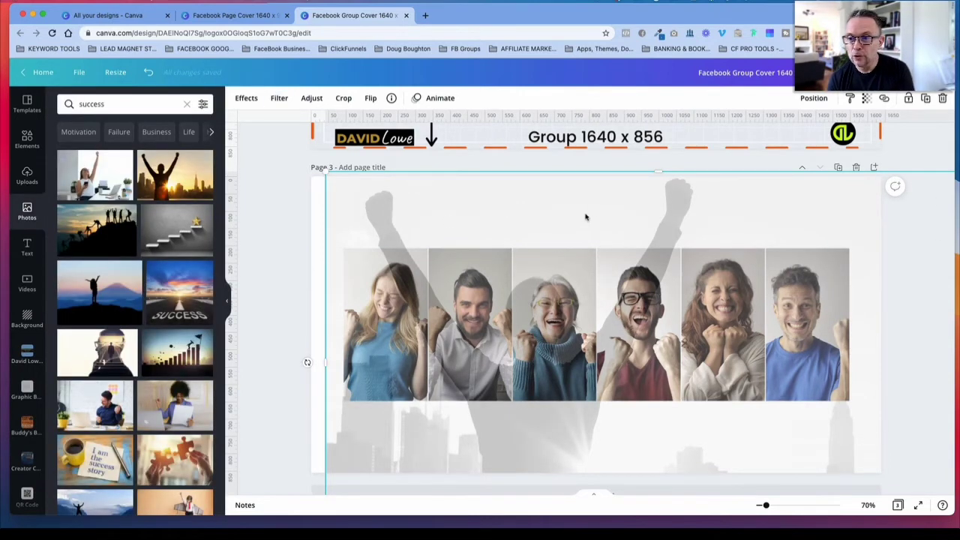
Step: Send the faded skyline photo behind the photo of six cheering people
{"action": "left_click", "coordinate": [814, 98]}
{"action": "left_click", "coordinate": [773, 128]}
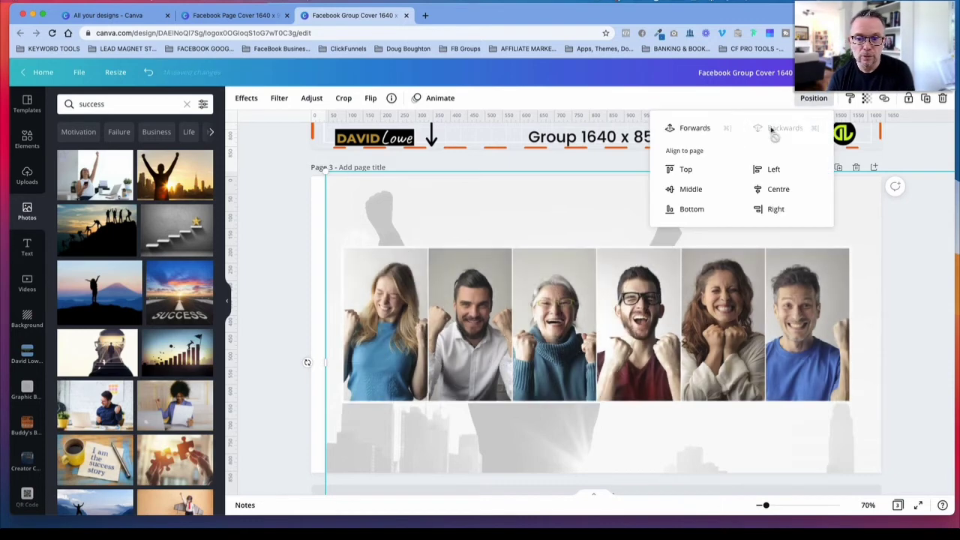
{"action": "left_click", "coordinate": [269, 257]}
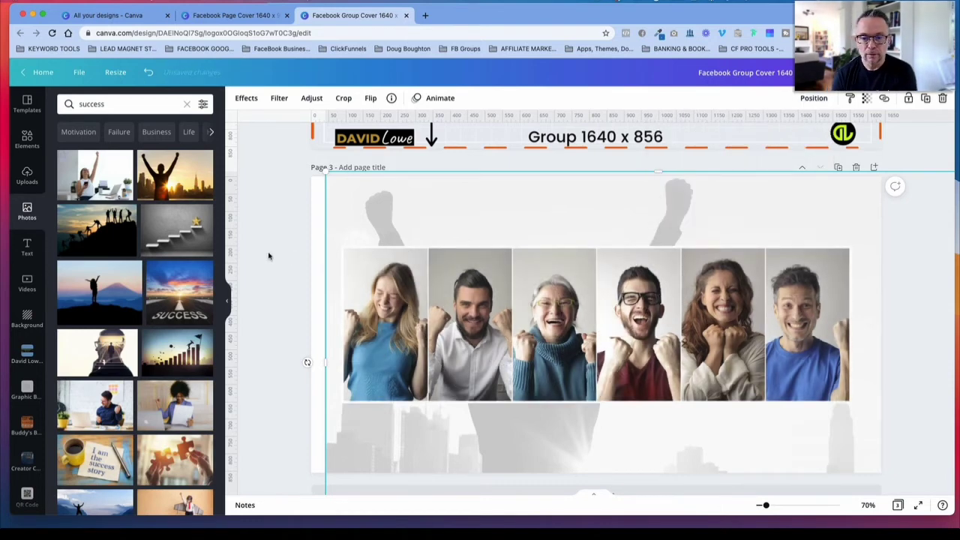
Step: Shift the skyline image upward within its crop and align the photo with the page's left edge
{"action": "double_click", "coordinate": [379, 225]}
{"action": "left_click_drag", "start_coordinate": [554, 360], "coordinate": [533, 300]}
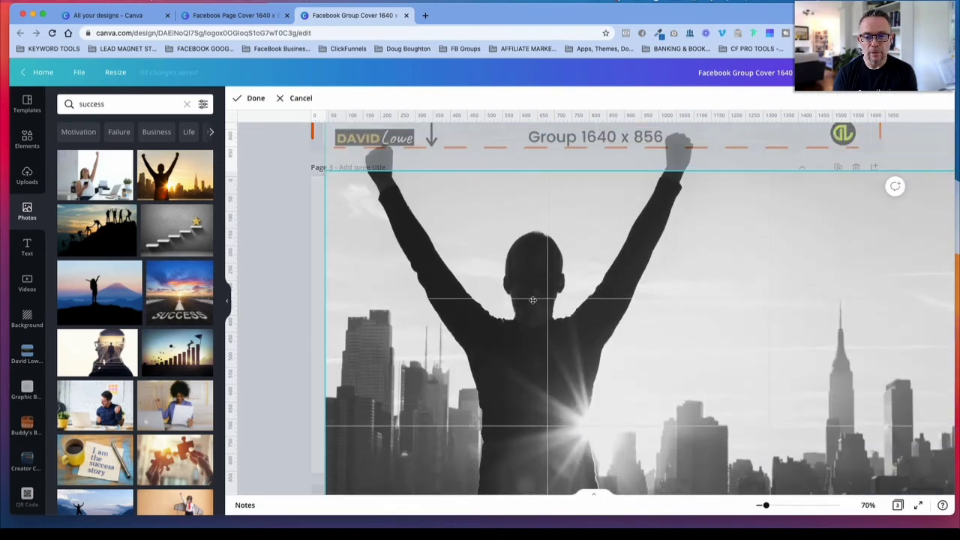
{"action": "left_click", "coordinate": [261, 283]}
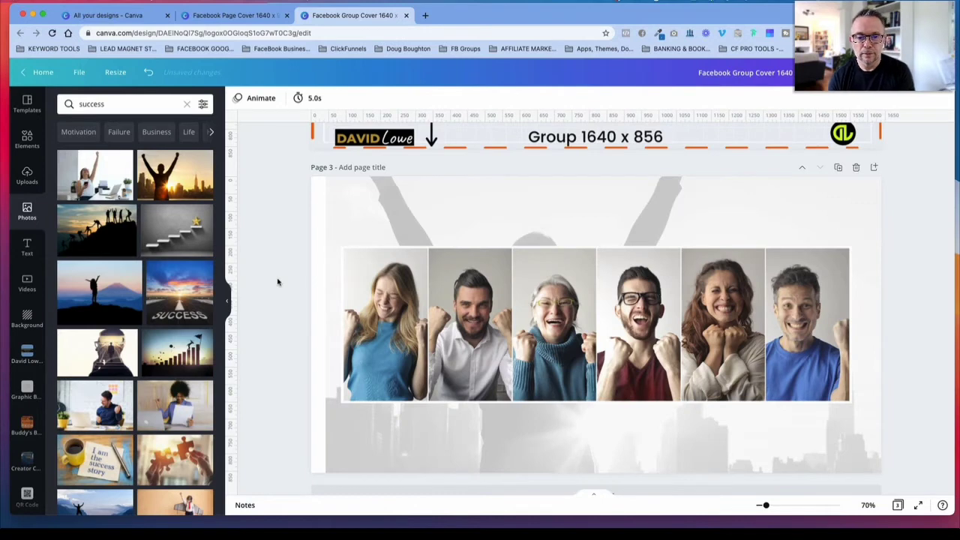
{"action": "left_click_drag", "start_coordinate": [398, 212], "coordinate": [380, 208]}
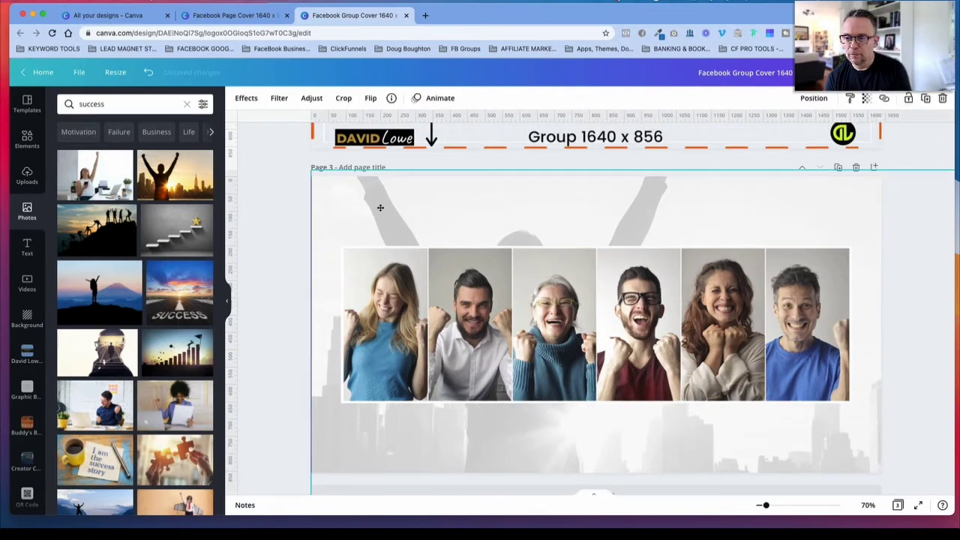
Step: Select the wide photo of six people and compare page 3 with the Marketing Warfare cover on page 1
{"action": "left_click", "coordinate": [617, 306]}
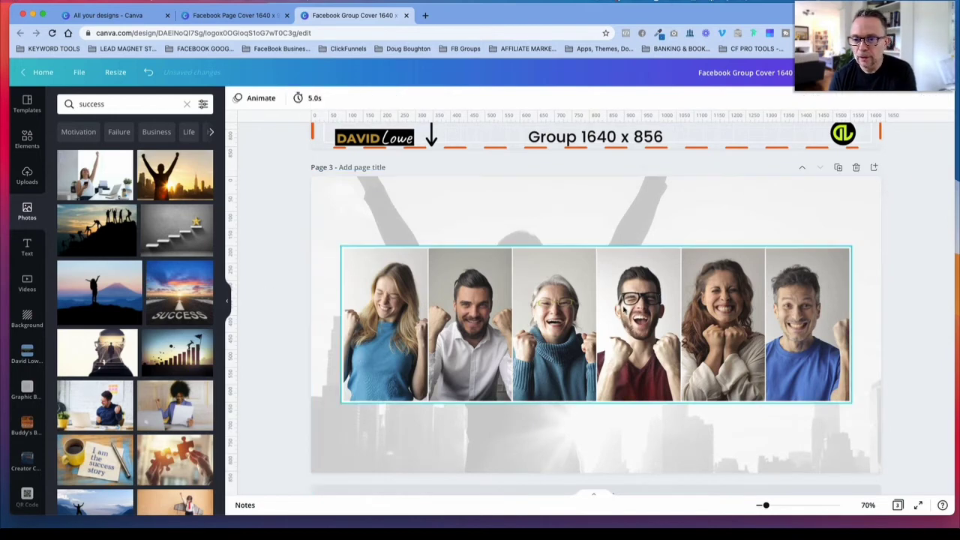
{"action": "mouse_move", "coordinate": [610, 305]}
{"action": "left_mouse_down"}
{"action": "mouse_move", "coordinate": [620, 303]}
{"action": "mouse_move", "coordinate": [607, 301]}
{"action": "left_mouse_up"}
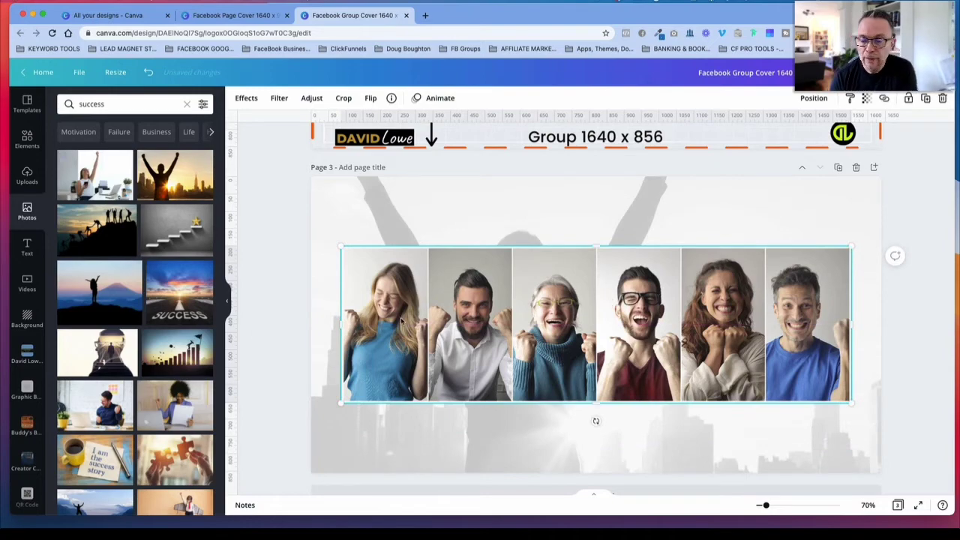
{"action": "scroll", "coordinate": [615, 300], "scroll_direction": "up", "scroll_amount": 10}
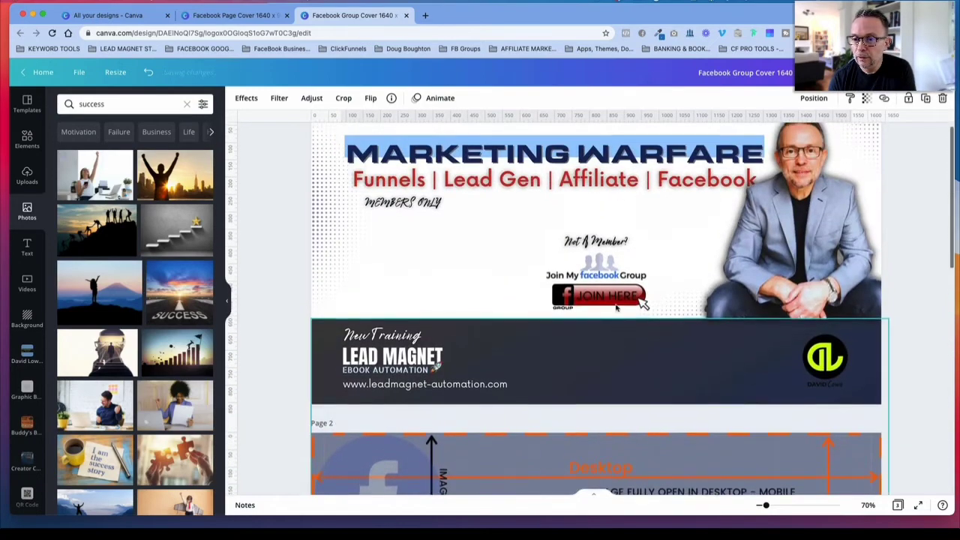
{"action": "scroll", "coordinate": [615, 301], "scroll_direction": "down", "scroll_amount": 10}
{"action": "scroll", "coordinate": [616, 308], "scroll_direction": "down", "scroll_amount": 3}
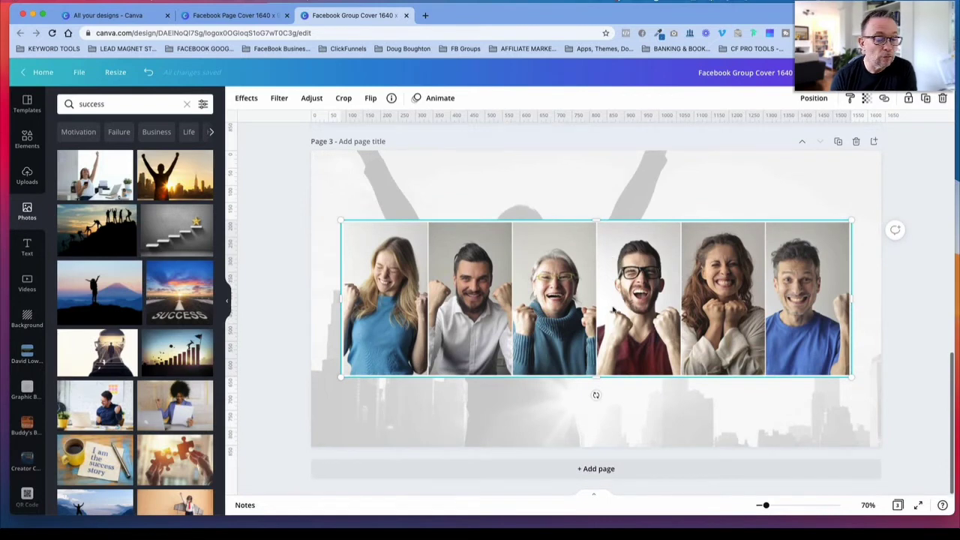
Step: Search the uploaded images for the brand owner's first name and browse the portraits and logos
{"action": "left_click", "coordinate": [26, 176]}
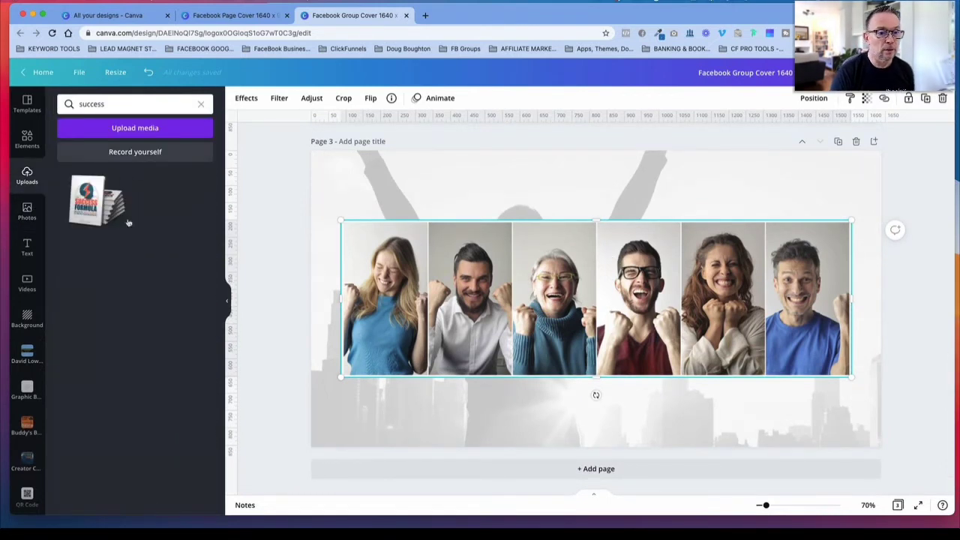
{"action": "left_click", "coordinate": [201, 103]}
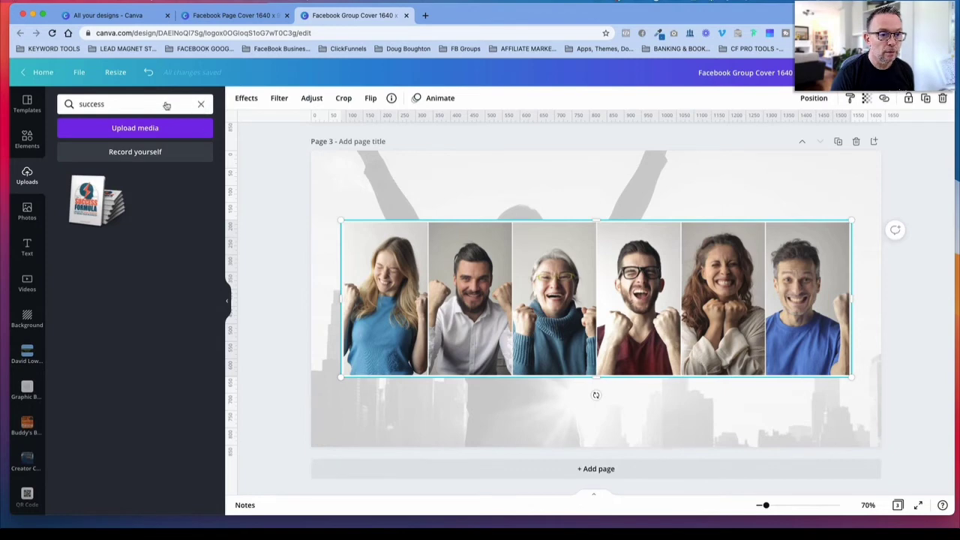
{"action": "type", "text": "david"}
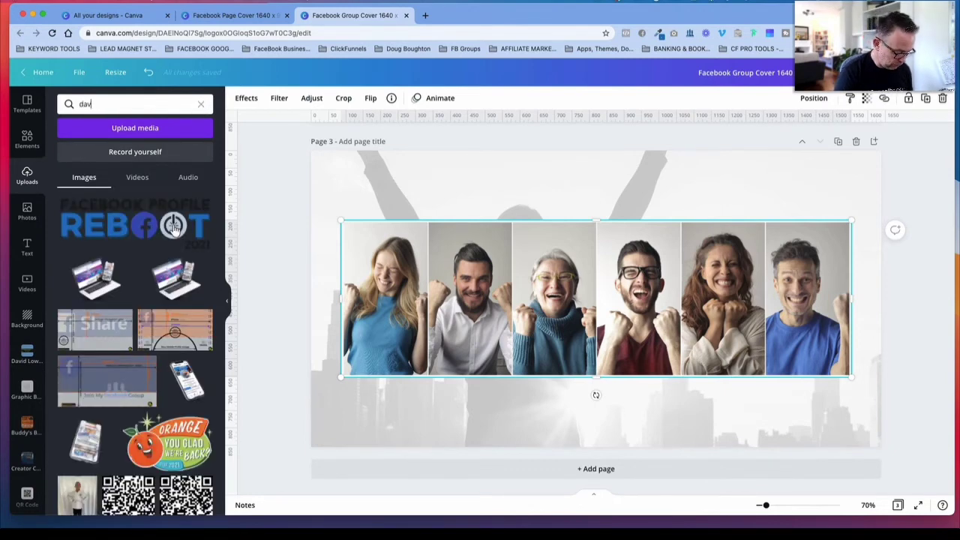
{"action": "key", "text": "Return"}
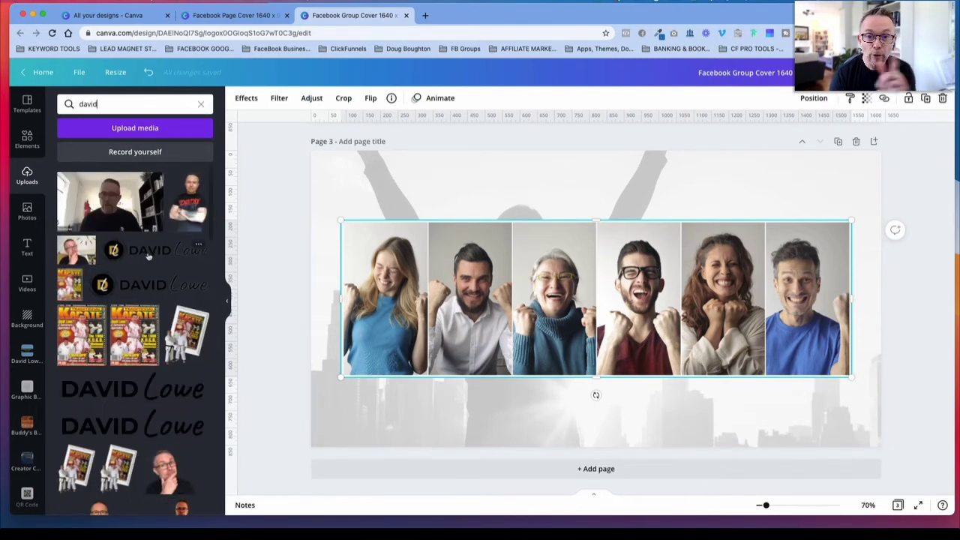
{"action": "scroll", "coordinate": [139, 315], "scroll_direction": "down", "scroll_amount": 10}
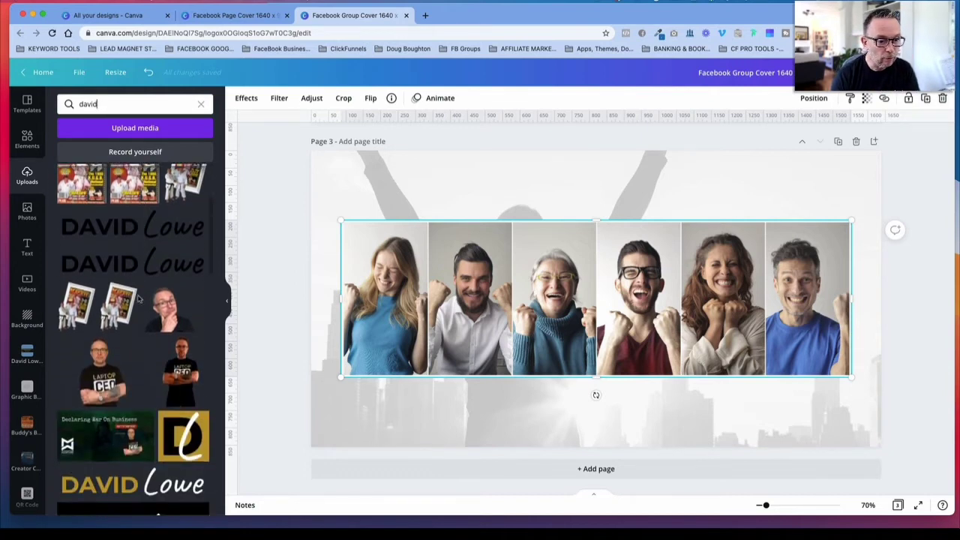
Step: Add the cutout portrait of the man in a grey jacket pointing sideways, place it over the first person in the photo and shrink it
{"action": "scroll", "coordinate": [126, 363], "scroll_direction": "down", "scroll_amount": 1}
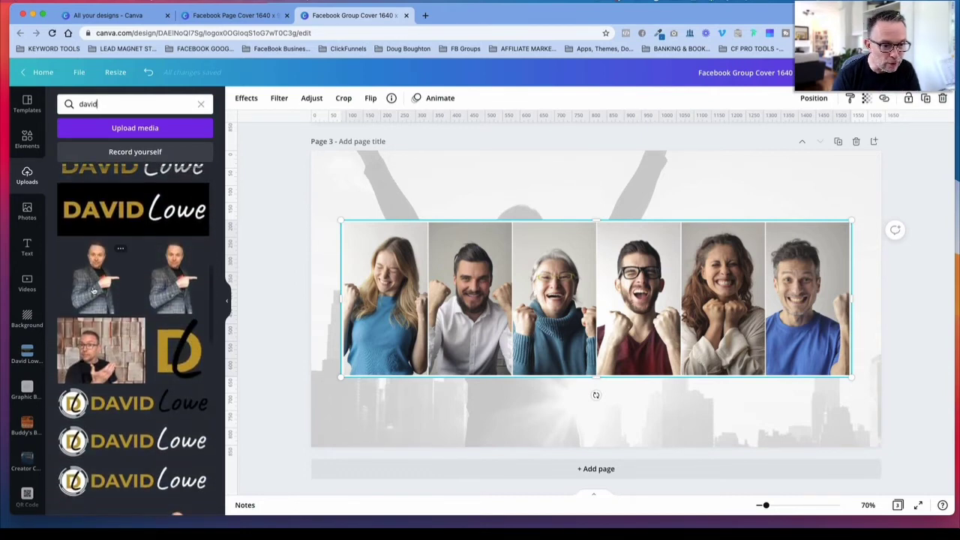
{"action": "left_click", "coordinate": [93, 288]}
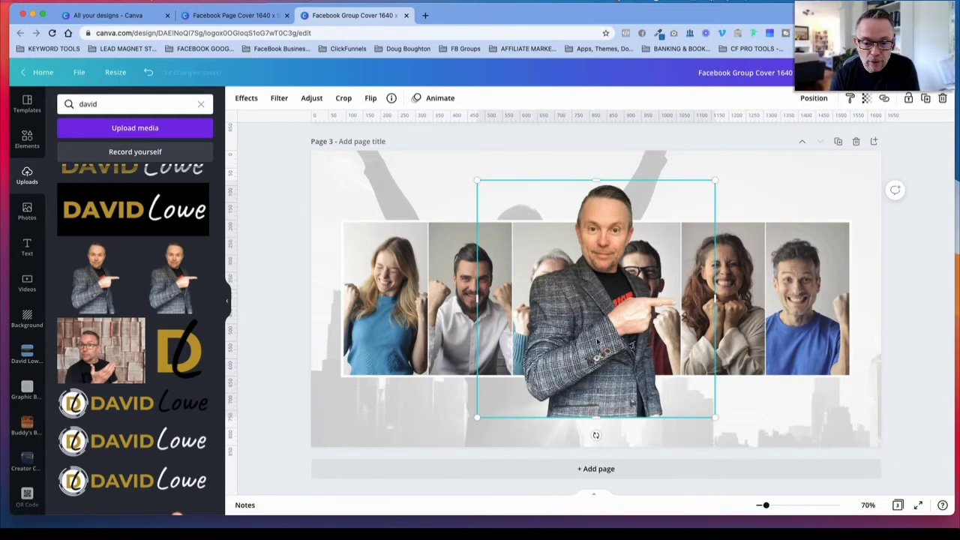
{"action": "left_click_drag", "start_coordinate": [597, 342], "coordinate": [411, 348]}
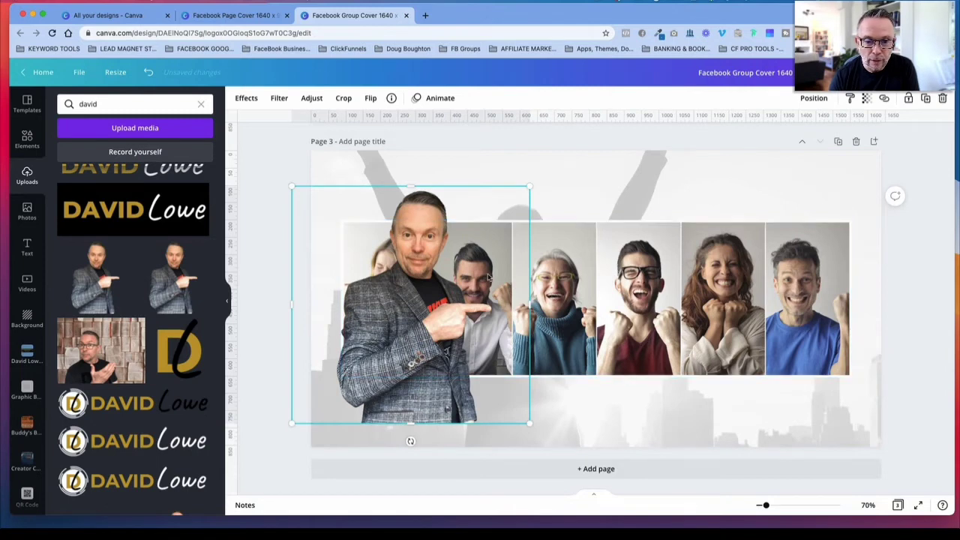
{"action": "left_click_drag", "start_coordinate": [530, 184], "coordinate": [465, 252]}
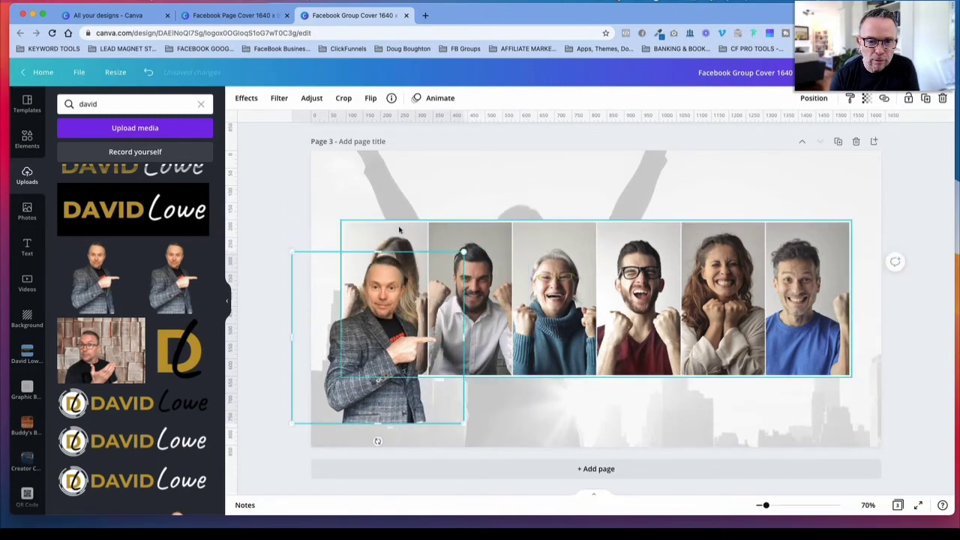
Step: Crop the first person out of the six-person photo and raise the pointing portrait until its base aligns with the photo's bottom edge
{"action": "left_click", "coordinate": [367, 235]}
{"action": "left_click_drag", "start_coordinate": [340, 298], "coordinate": [428, 301]}
{"action": "left_click_drag", "start_coordinate": [379, 337], "coordinate": [377, 289]}
{"action": "left_click", "coordinate": [925, 324]}
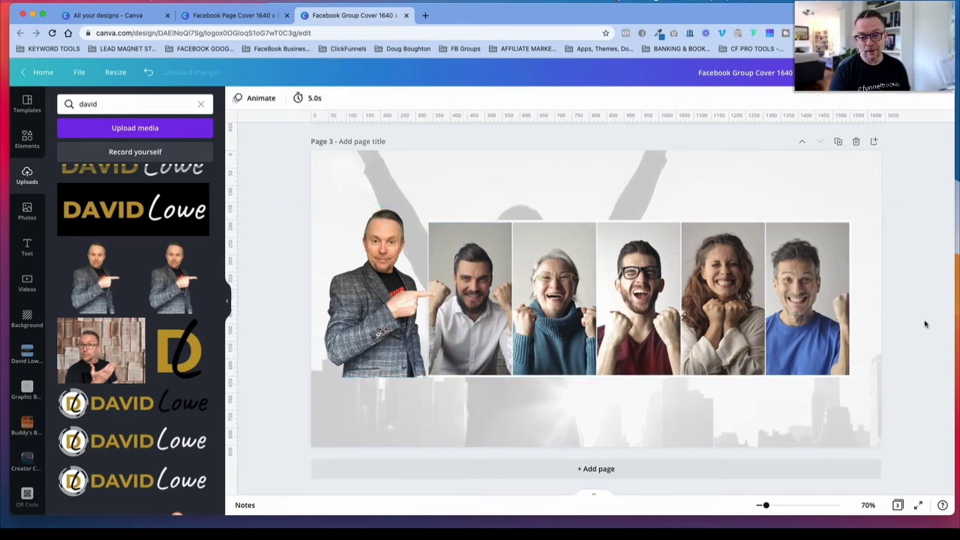
Step: Apply the Drop shadow effect to the photo of five cheering people and open its shadow settings
{"action": "scroll", "coordinate": [923, 322], "scroll_direction": "up", "scroll_amount": 5}
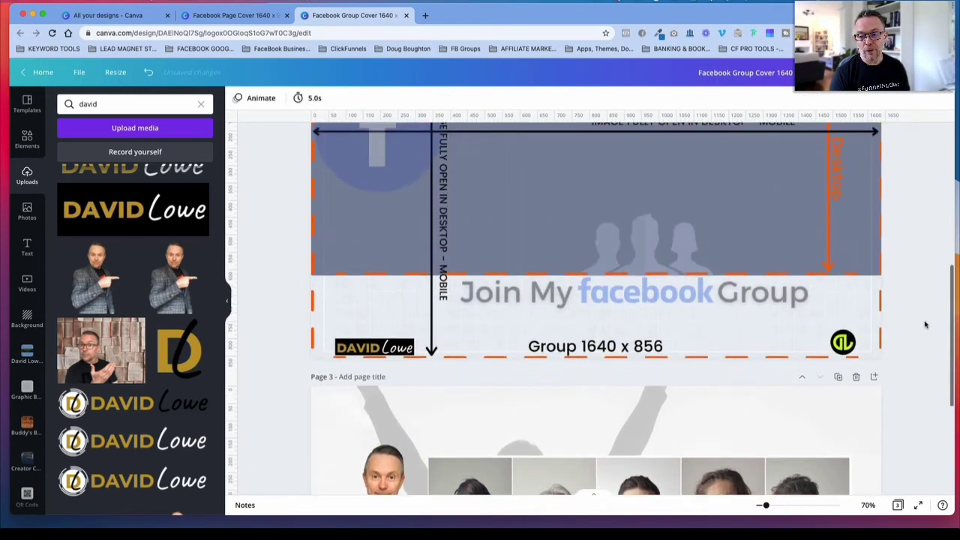
{"action": "scroll", "coordinate": [788, 247], "scroll_direction": "down", "scroll_amount": 5}
{"action": "left_click", "coordinate": [757, 267]}
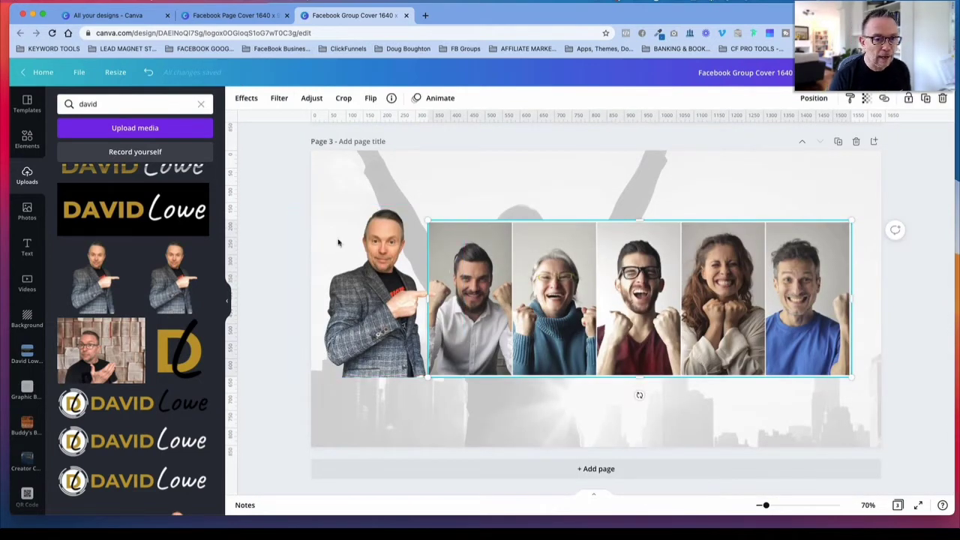
{"action": "left_click", "coordinate": [246, 99]}
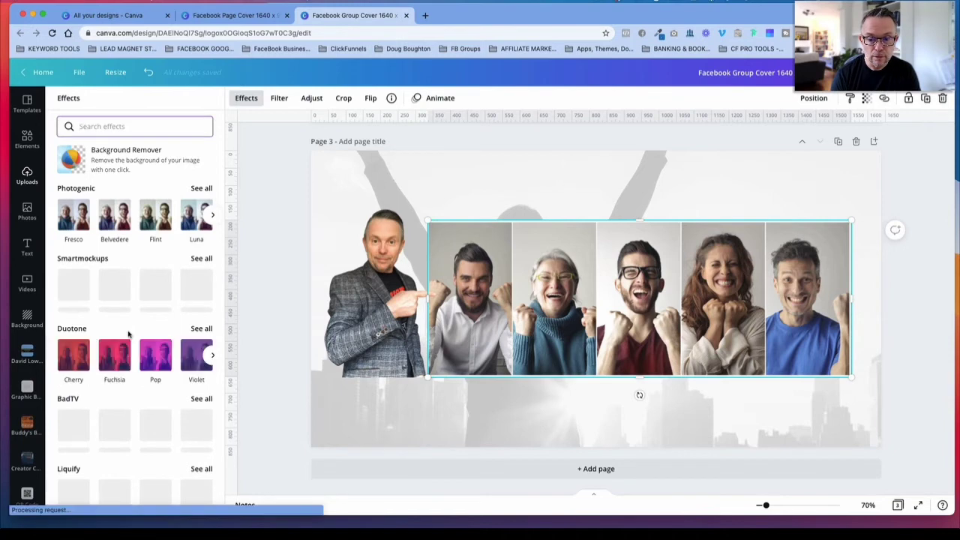
{"action": "scroll", "coordinate": [129, 338], "scroll_direction": "down", "scroll_amount": 3}
{"action": "scroll", "coordinate": [131, 337], "scroll_direction": "down", "scroll_amount": 10}
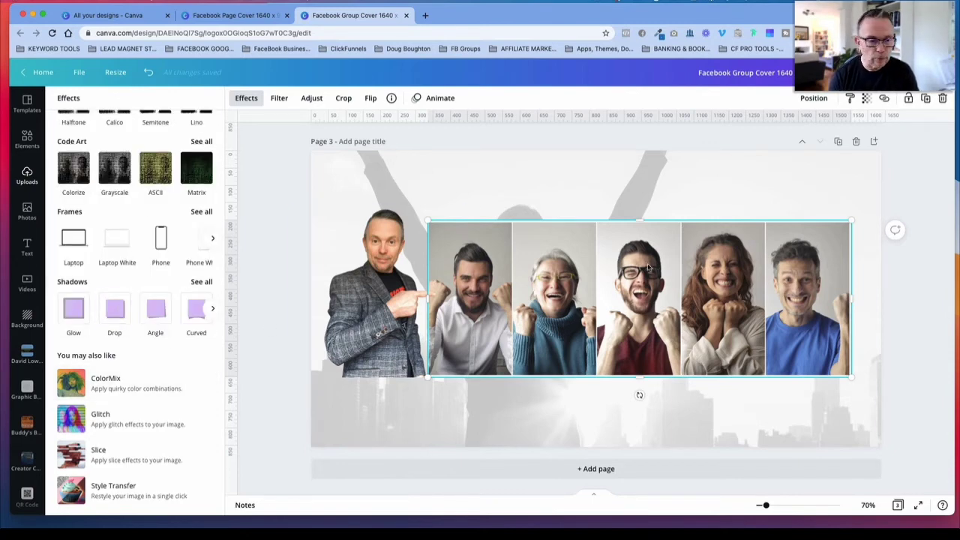
{"action": "left_click", "coordinate": [105, 315]}
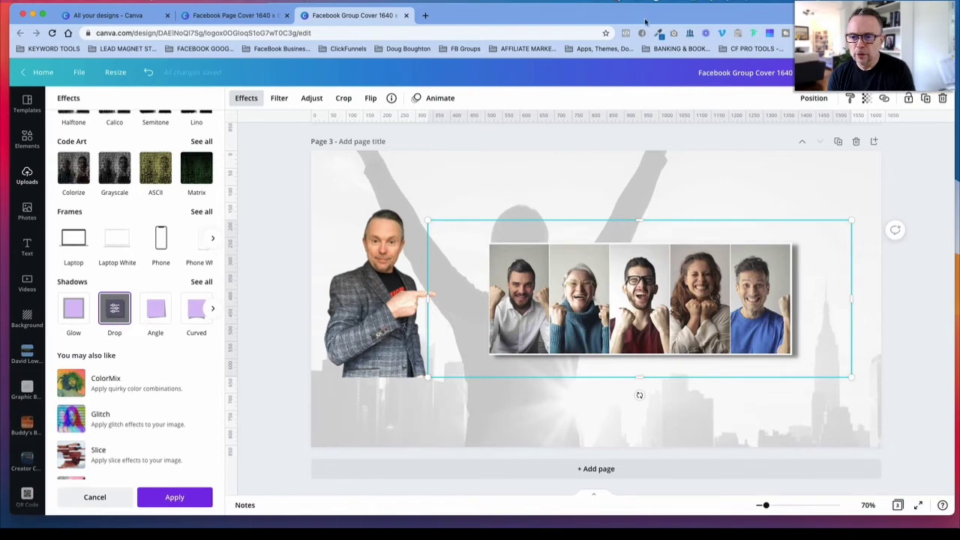
{"action": "left_click", "coordinate": [114, 310]}
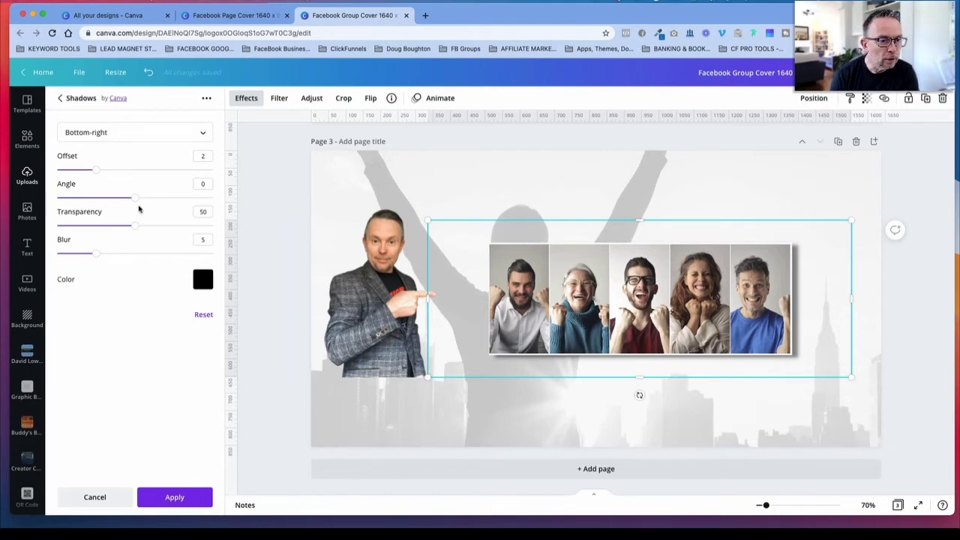
Step: Set the photo's drop shadow to offset 2, angle 1, transparency 49 and blur 3, and apply it
{"action": "left_click_drag", "start_coordinate": [97, 172], "coordinate": [80, 171]}
{"action": "left_click_drag", "start_coordinate": [92, 254], "coordinate": [80, 256]}
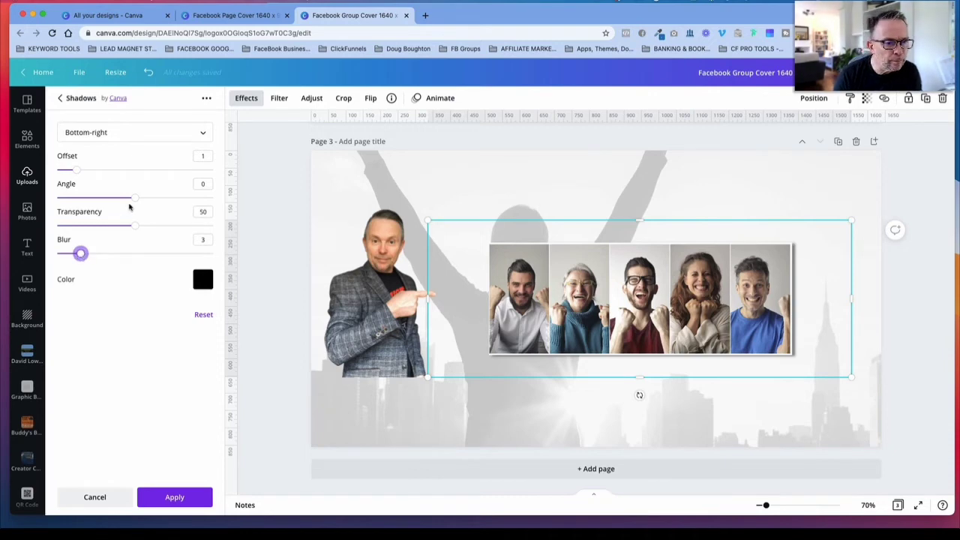
{"action": "mouse_move", "coordinate": [135, 198]}
{"action": "left_mouse_down"}
{"action": "mouse_move", "coordinate": [120, 198]}
{"action": "mouse_move", "coordinate": [148, 200]}
{"action": "left_mouse_up"}
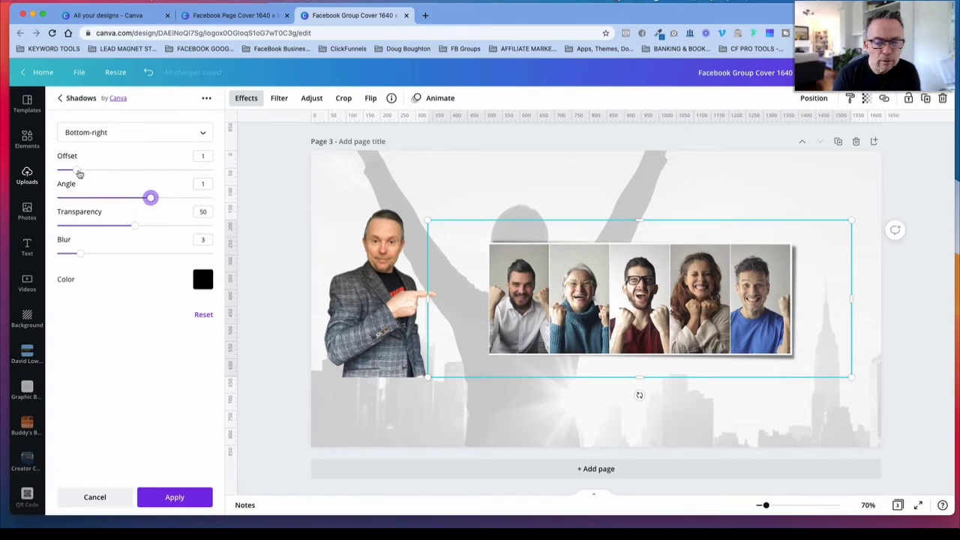
{"action": "mouse_move", "coordinate": [80, 170]}
{"action": "left_mouse_down"}
{"action": "mouse_move", "coordinate": [99, 171]}
{"action": "mouse_move", "coordinate": [86, 172]}
{"action": "left_mouse_up"}
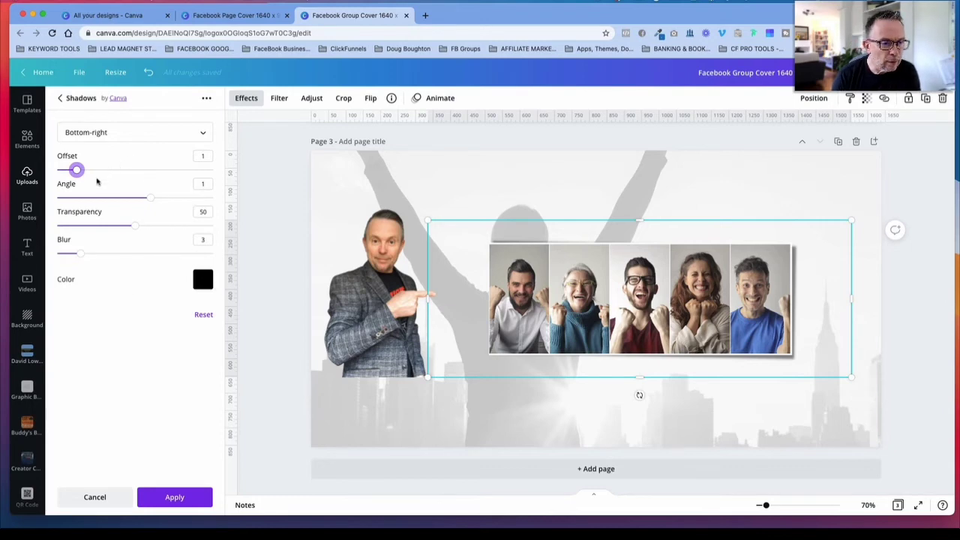
{"action": "left_click_drag", "start_coordinate": [78, 171], "coordinate": [90, 172]}
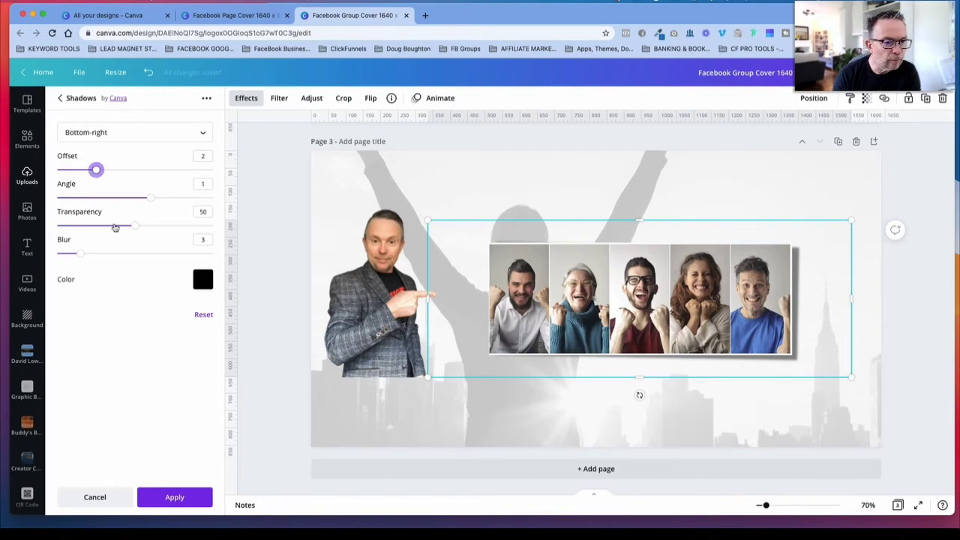
{"action": "mouse_move", "coordinate": [133, 225]}
{"action": "left_mouse_down"}
{"action": "mouse_move", "coordinate": [155, 224]}
{"action": "mouse_move", "coordinate": [118, 225]}
{"action": "mouse_move", "coordinate": [133, 225]}
{"action": "left_mouse_up"}
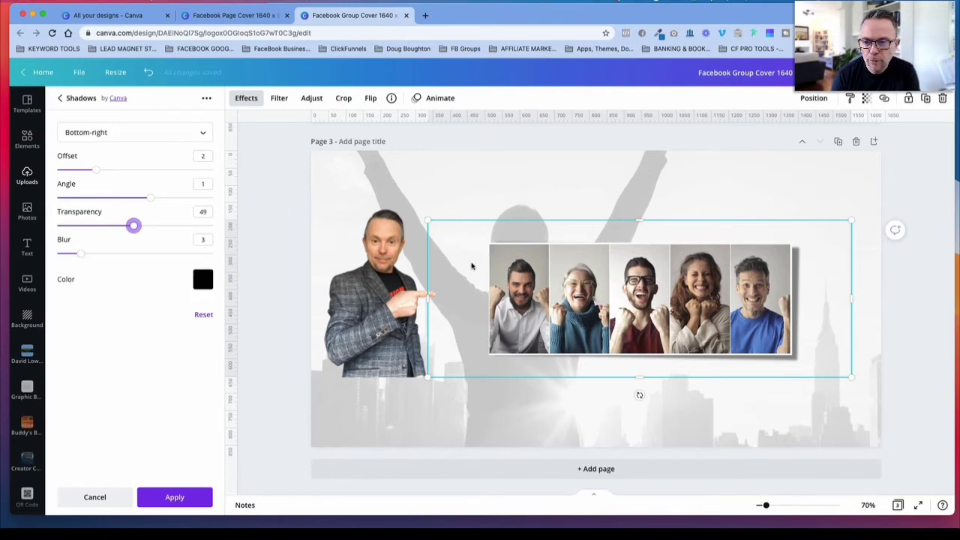
{"action": "left_click", "coordinate": [175, 497]}
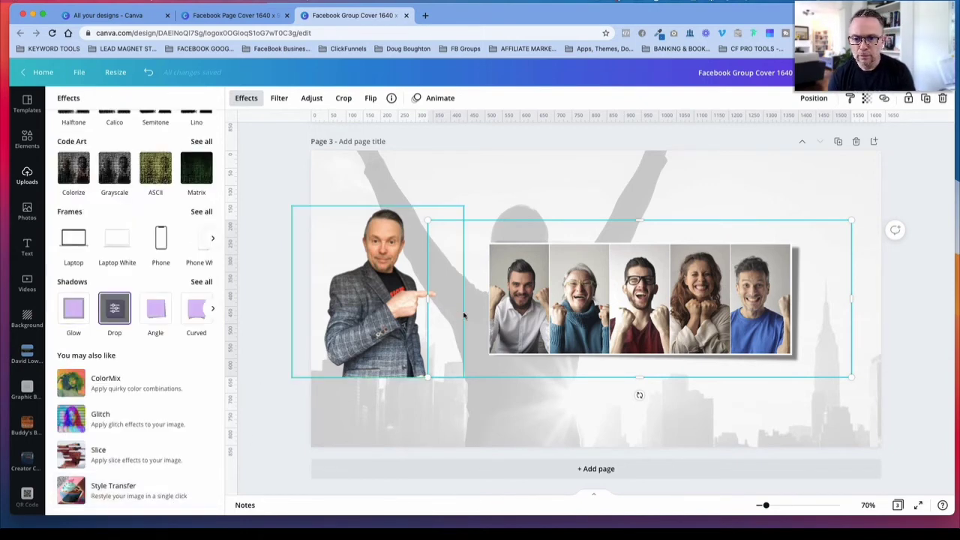
Step: Try the Glow shadow on the skyline background, cancel it and reapply the Greyscale filter
{"action": "left_click", "coordinate": [725, 408]}
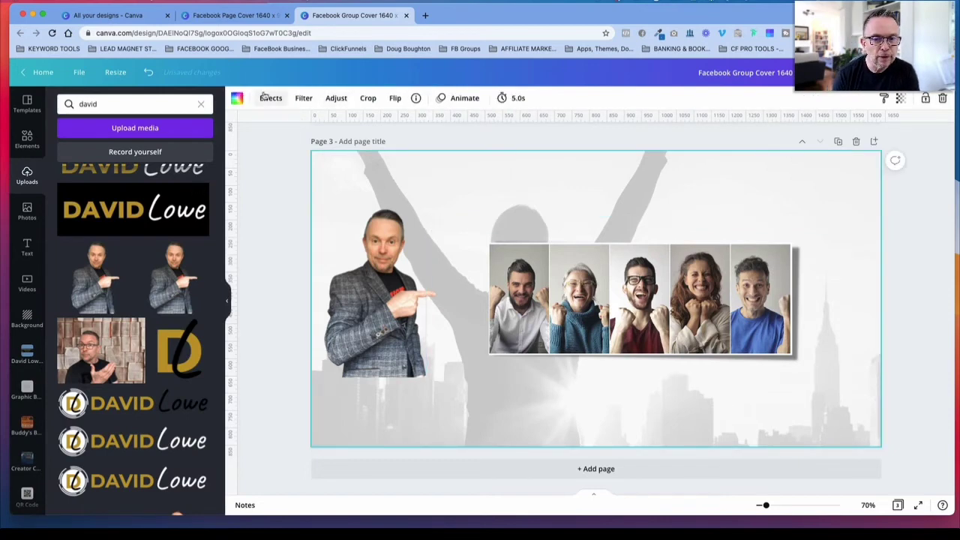
{"action": "left_click", "coordinate": [264, 100]}
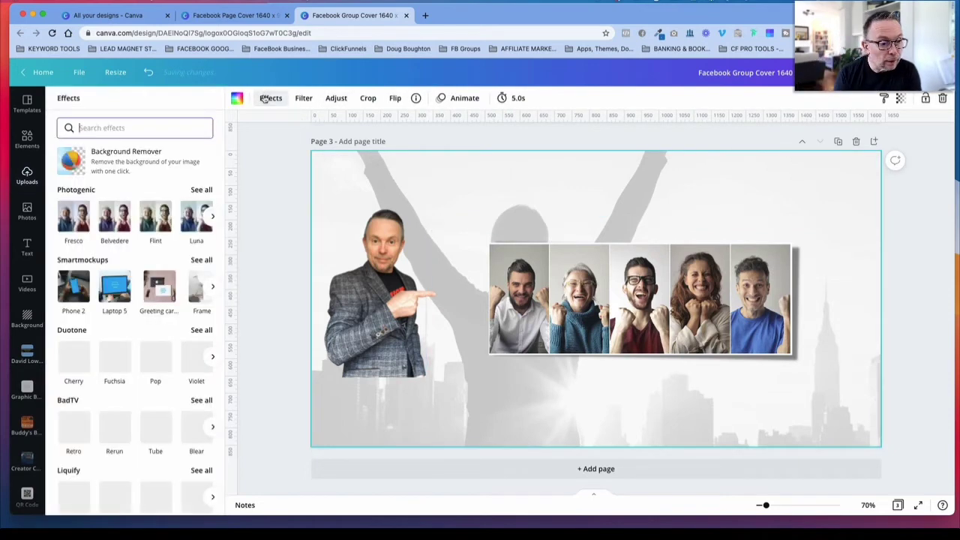
{"action": "scroll", "coordinate": [144, 334], "scroll_direction": "down", "scroll_amount": 5}
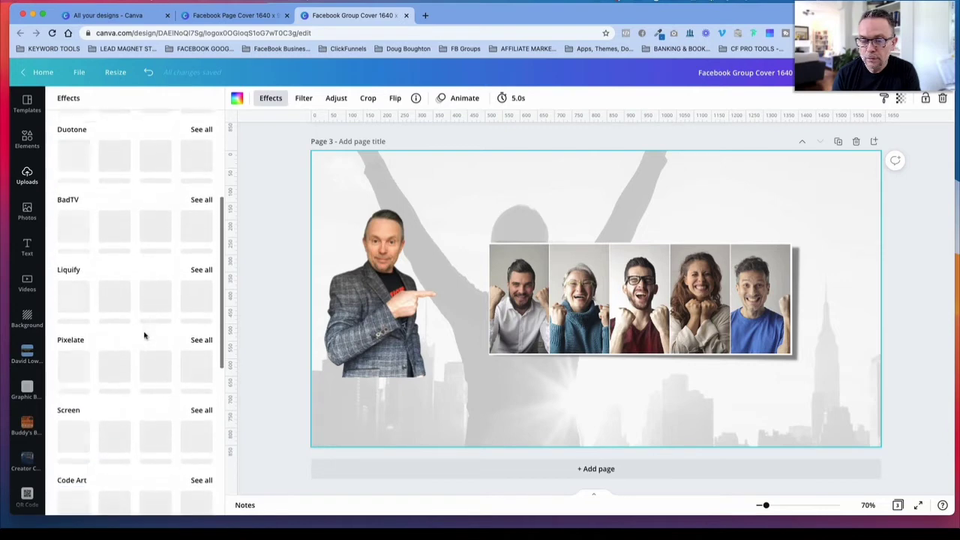
{"action": "scroll", "coordinate": [145, 337], "scroll_direction": "down", "scroll_amount": 1}
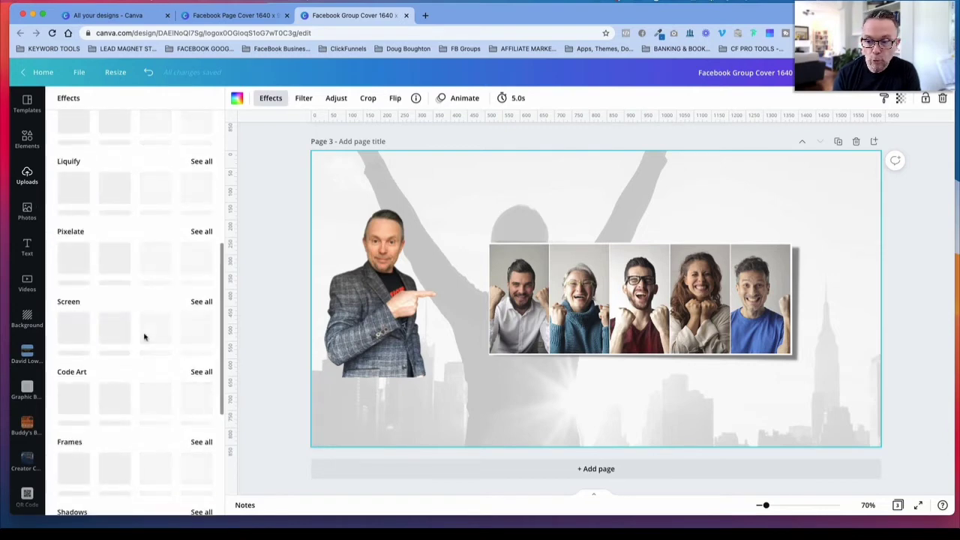
{"action": "scroll", "coordinate": [139, 340], "scroll_direction": "down", "scroll_amount": 1}
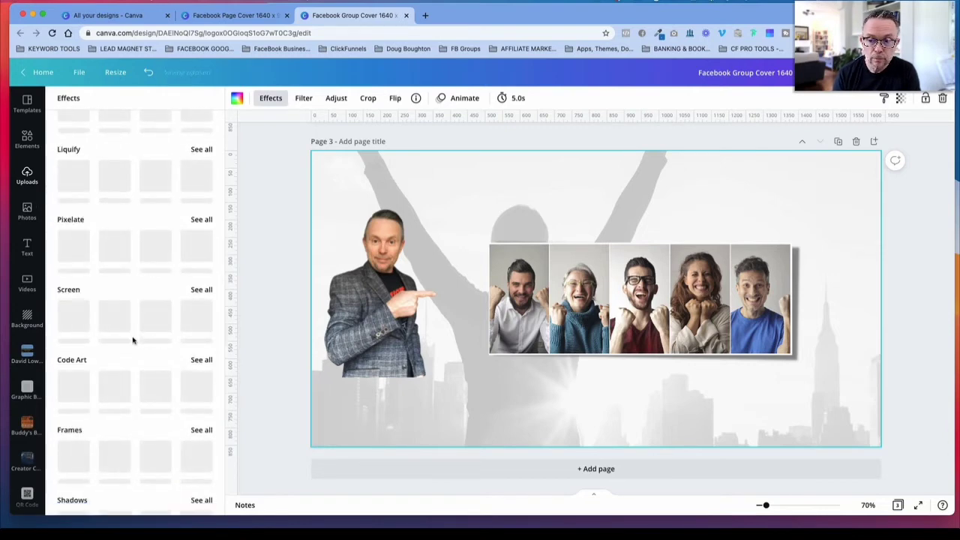
{"action": "scroll", "coordinate": [133, 341], "scroll_direction": "down", "scroll_amount": 5}
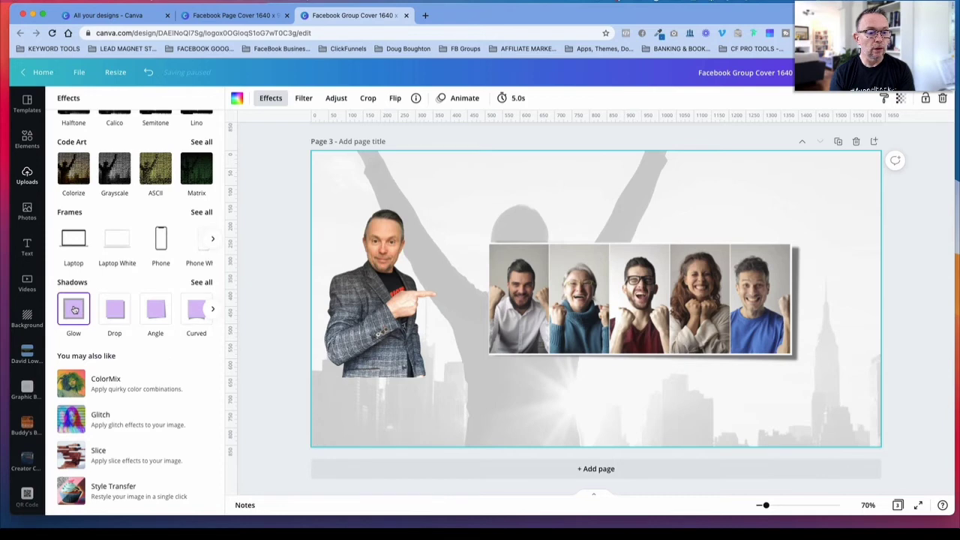
{"action": "left_click", "coordinate": [74, 310]}
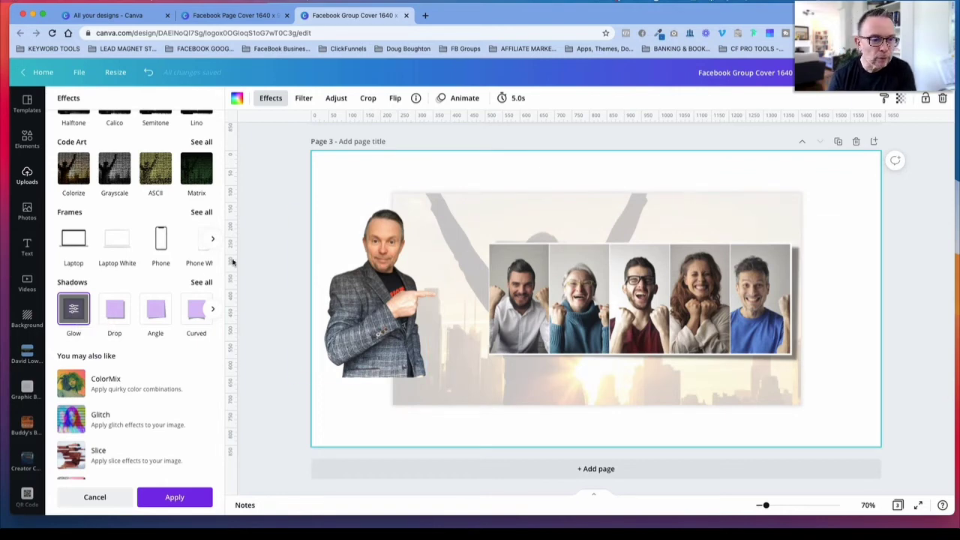
{"action": "left_click", "coordinate": [105, 499]}
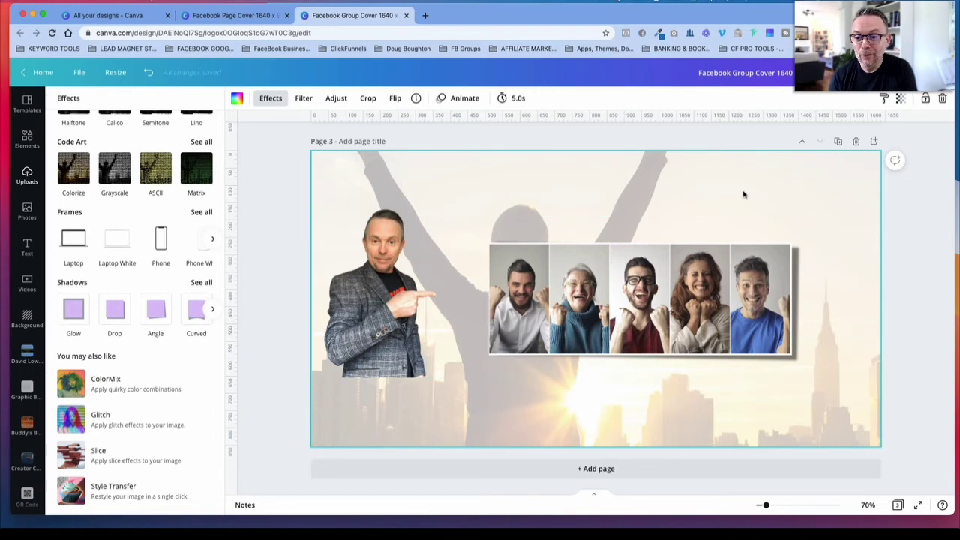
{"action": "left_click", "coordinate": [303, 99]}
{"action": "left_click", "coordinate": [156, 330]}
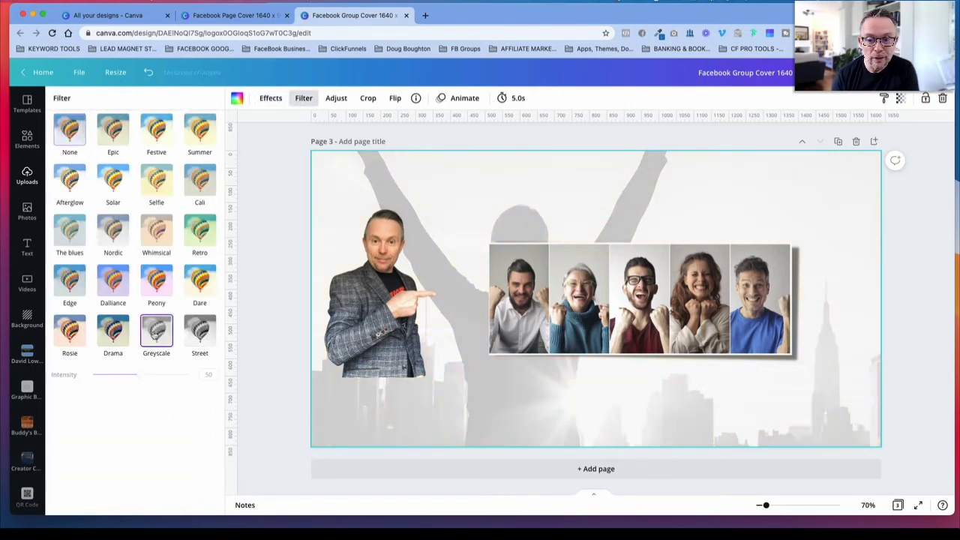
Step: Enlarge the shadowed photo of five people until its first panel meets the portrait's pointing hand
{"action": "left_click", "coordinate": [464, 361]}
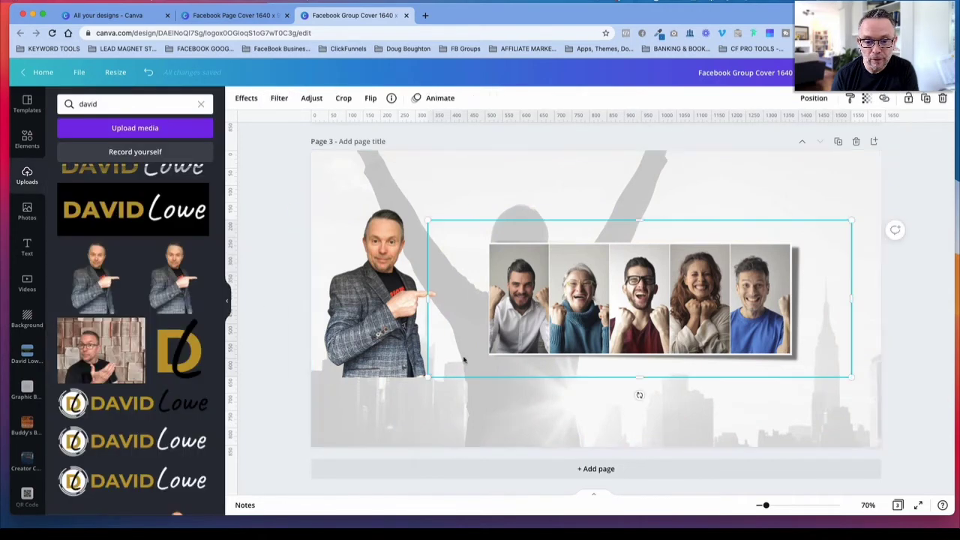
{"action": "left_click_drag", "start_coordinate": [424, 379], "coordinate": [351, 399]}
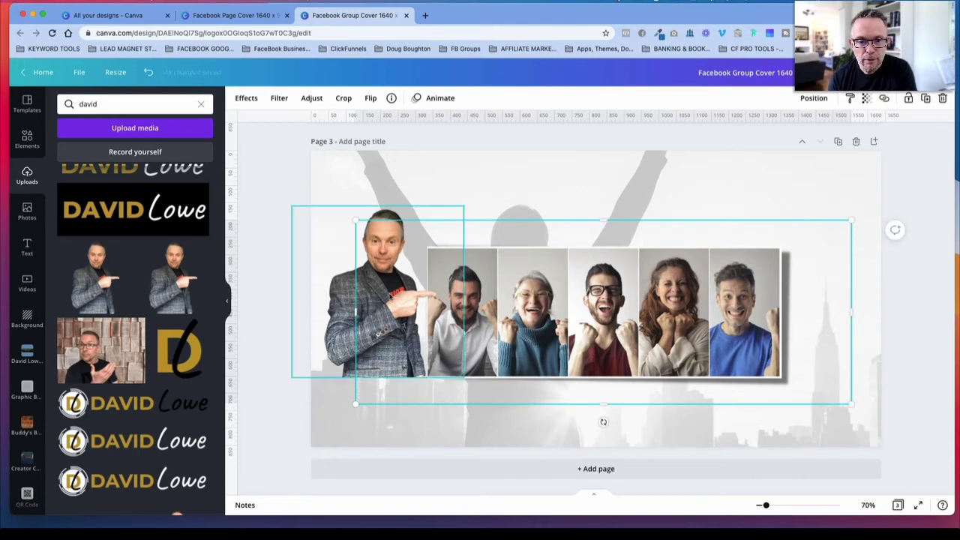
Step: Centre the pointing portrait and the five-person photo together horizontally on the page and group them
{"action": "left_click", "coordinate": [388, 297]}
{"action": "left_click", "coordinate": [514, 300], "text": "shift"}
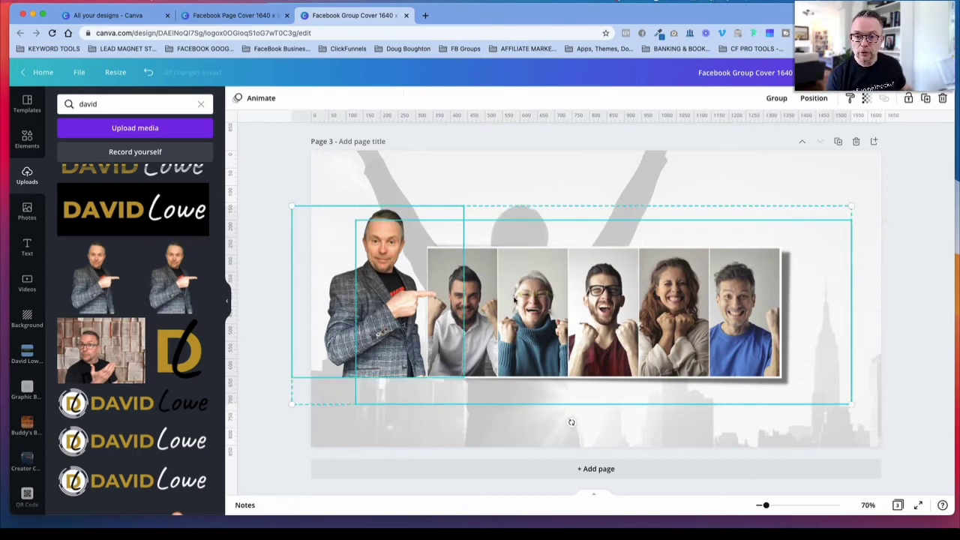
{"action": "left_click_drag", "start_coordinate": [531, 294], "coordinate": [556, 291]}
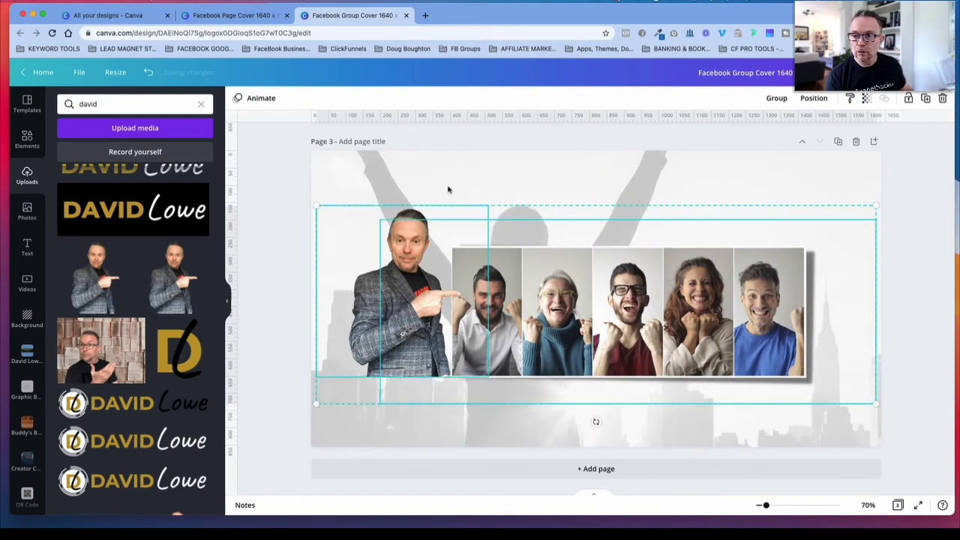
{"action": "left_click", "coordinate": [777, 98]}
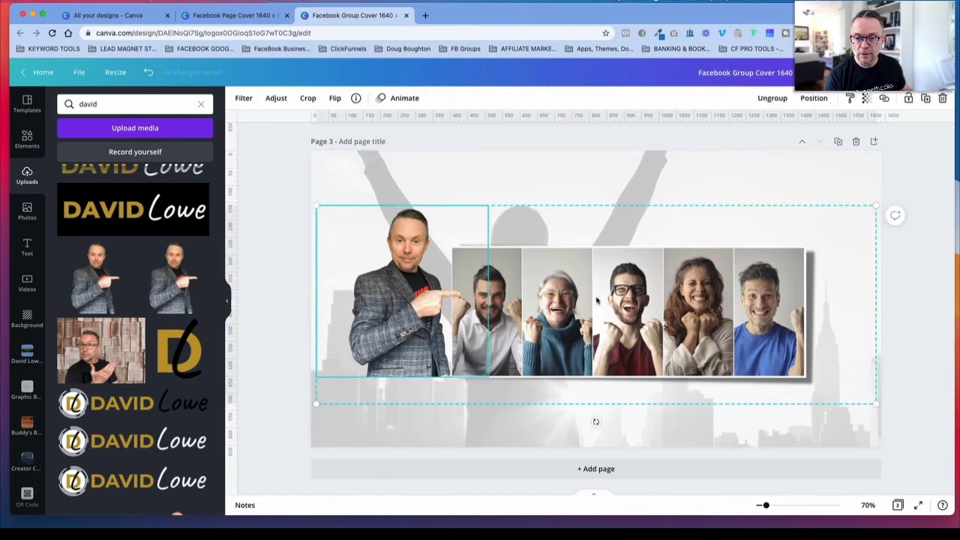
Step: Ungroup the portrait and the five-person photo, group them again and check that they select together
{"action": "left_click", "coordinate": [676, 184]}
{"action": "left_click", "coordinate": [636, 267]}
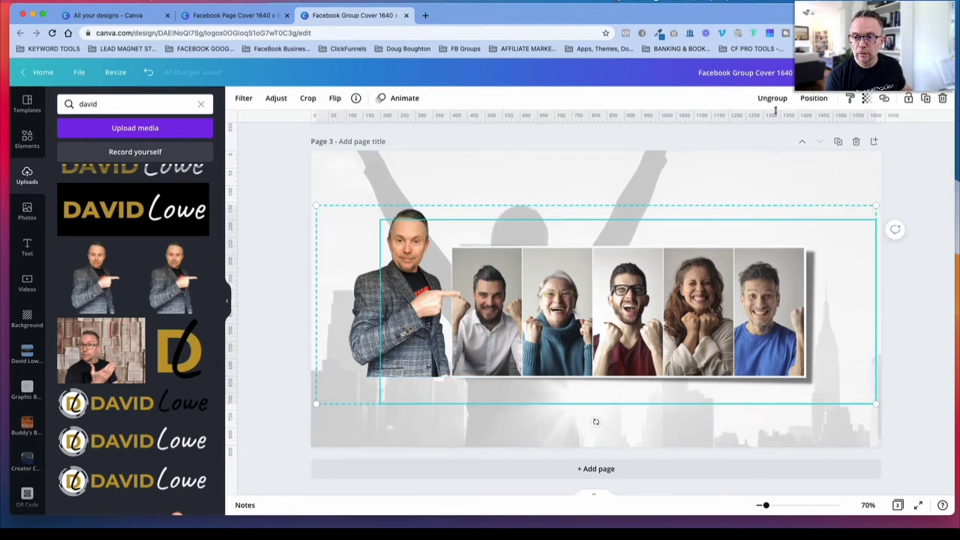
{"action": "left_click", "coordinate": [774, 99]}
{"action": "left_click", "coordinate": [774, 100]}
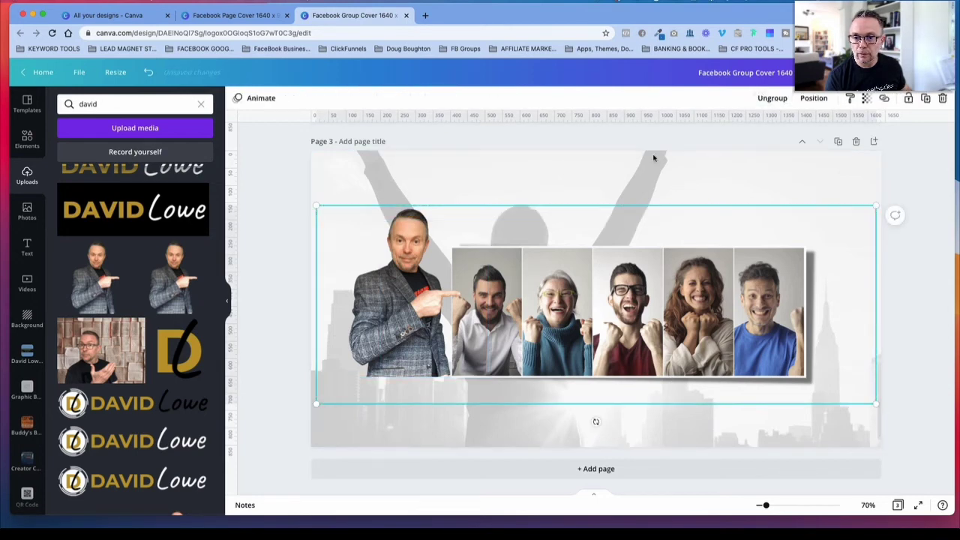
{"action": "left_click", "coordinate": [654, 157]}
{"action": "left_click", "coordinate": [622, 272]}
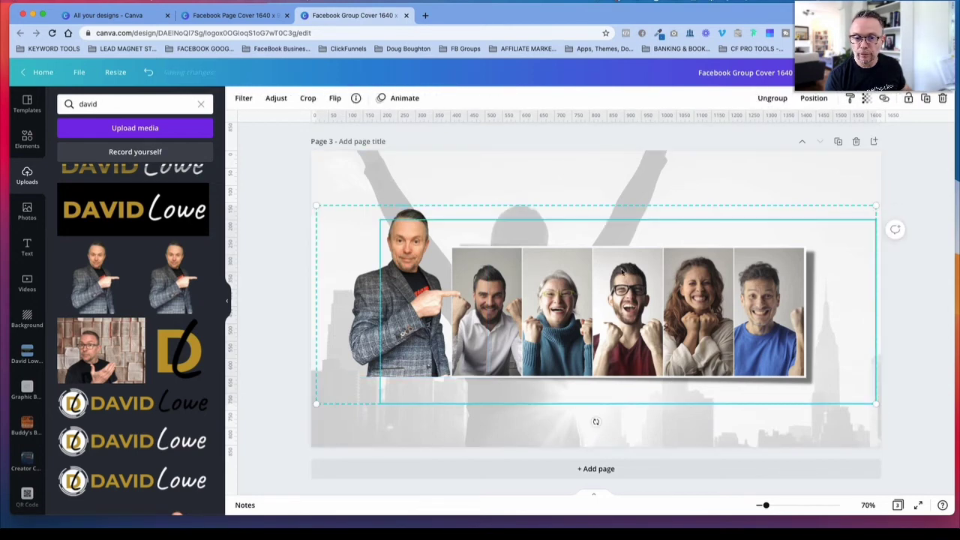
{"action": "left_click", "coordinate": [559, 190]}
{"action": "left_click", "coordinate": [582, 262]}
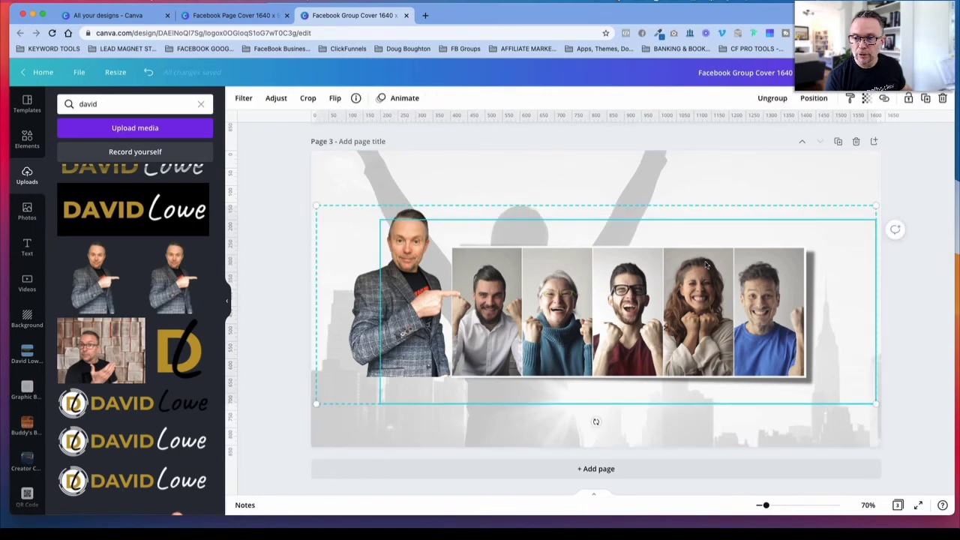
Step: Move the portrait-and-photo group up and to the right on page 3 and align page 2's safe-area guide over the page
{"action": "left_click", "coordinate": [800, 186]}
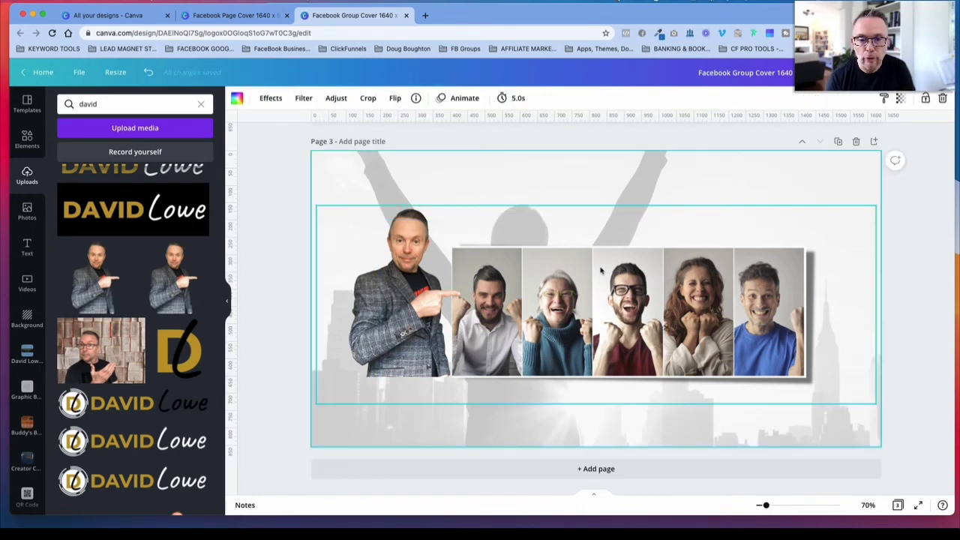
{"action": "left_click_drag", "start_coordinate": [608, 332], "coordinate": [627, 311]}
{"action": "scroll", "coordinate": [628, 311], "scroll_direction": "up", "scroll_amount": 4}
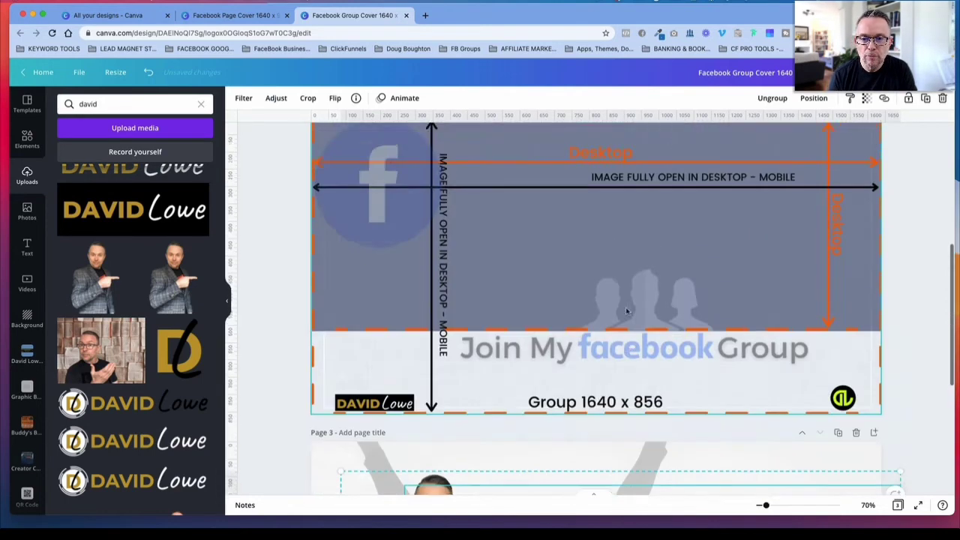
{"action": "scroll", "coordinate": [627, 311], "scroll_direction": "up", "scroll_amount": 3}
{"action": "scroll", "coordinate": [628, 311], "scroll_direction": "down", "scroll_amount": 4}
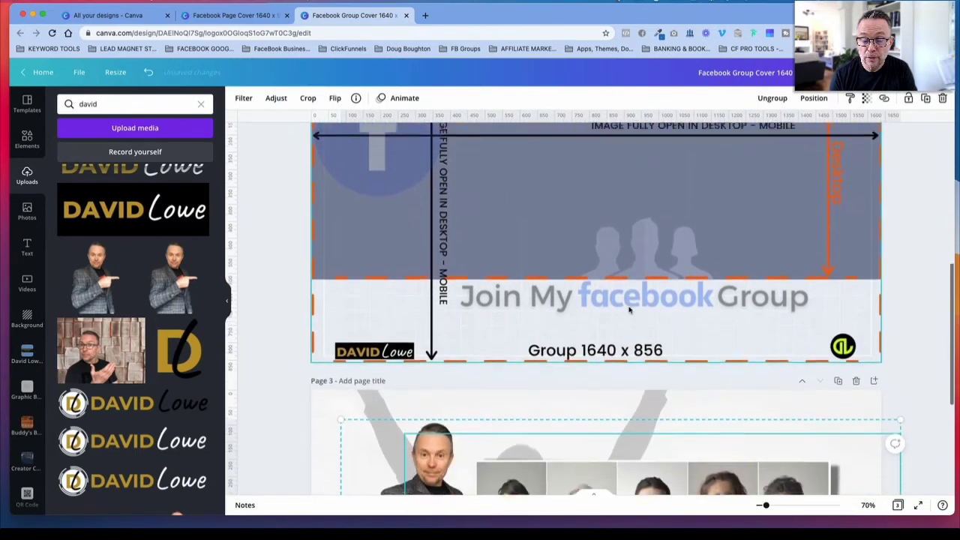
{"action": "scroll", "coordinate": [630, 310], "scroll_direction": "down", "scroll_amount": 1}
{"action": "left_click_drag", "start_coordinate": [642, 232], "coordinate": [650, 515]}
{"action": "scroll", "coordinate": [688, 376], "scroll_direction": "down", "scroll_amount": 5}
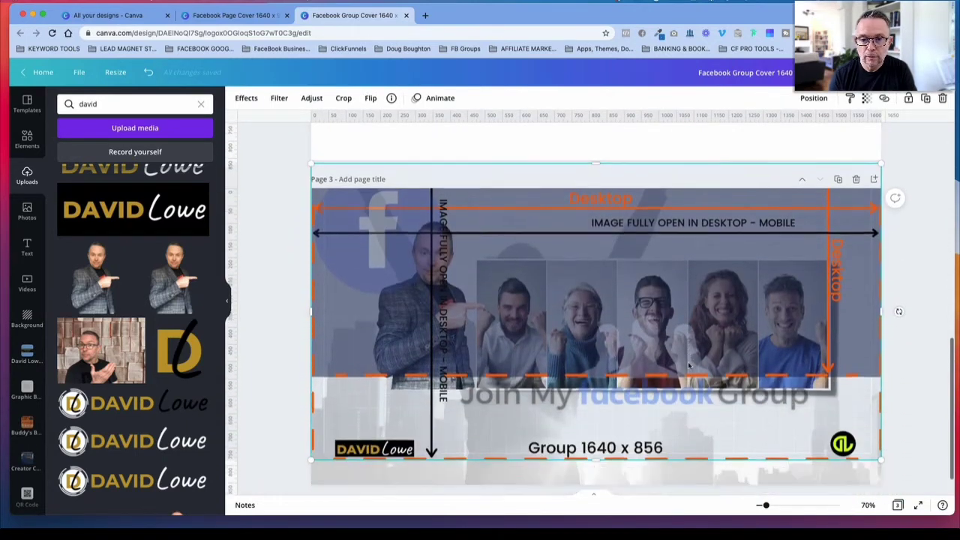
{"action": "left_click_drag", "start_coordinate": [510, 219], "coordinate": [539, 252]}
{"action": "scroll", "coordinate": [574, 259], "scroll_direction": "down", "scroll_amount": 1}
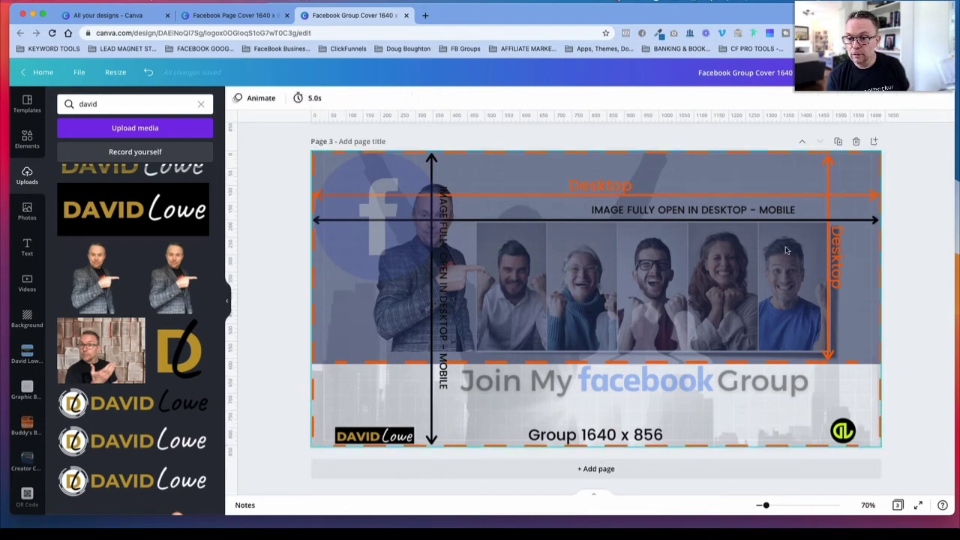
Step: Move the safe-area guide from page 3 back onto page 2
{"action": "scroll", "coordinate": [776, 252], "scroll_direction": "up", "scroll_amount": 2}
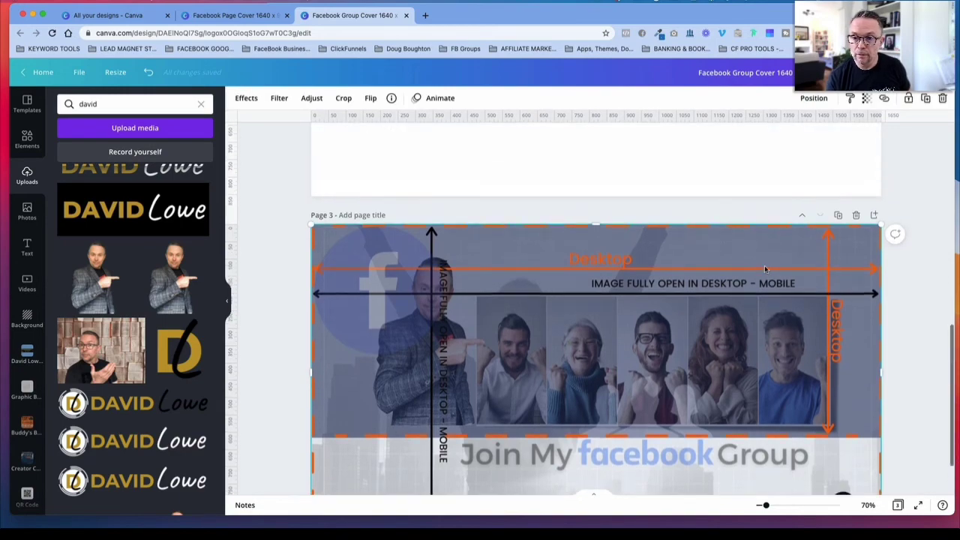
{"action": "left_click_drag", "start_coordinate": [765, 267], "coordinate": [756, 1]}
{"action": "left_click_drag", "start_coordinate": [697, 221], "coordinate": [703, 171]}
{"action": "scroll", "coordinate": [679, 423], "scroll_direction": "up", "scroll_amount": 1}
{"action": "scroll", "coordinate": [681, 424], "scroll_direction": "down", "scroll_amount": 2}
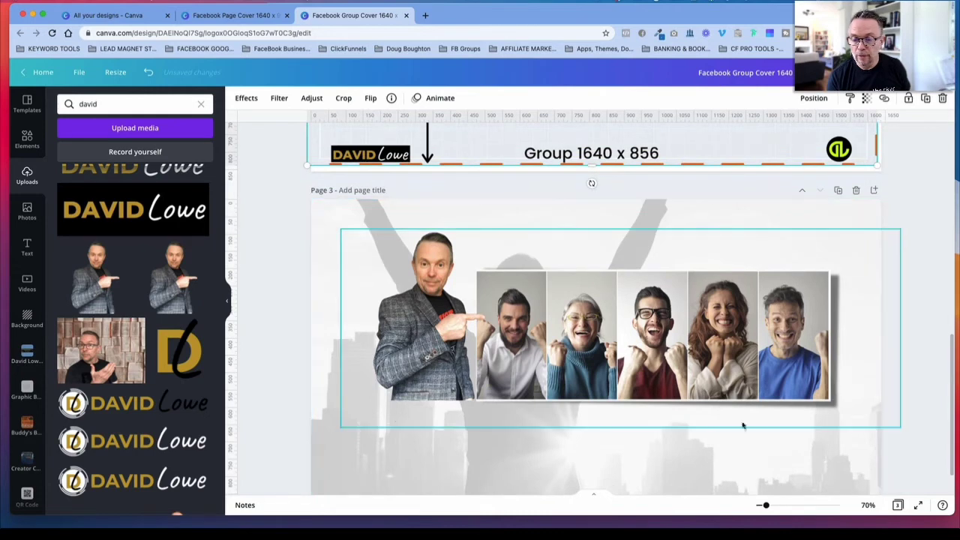
Step: Copy the "MARKETING WARFARE" title group from page 1 to page 3 and place it above the five-person photo
{"action": "scroll", "coordinate": [668, 433], "scroll_direction": "up", "scroll_amount": 1}
{"action": "scroll", "coordinate": [639, 434], "scroll_direction": "up", "scroll_amount": 10}
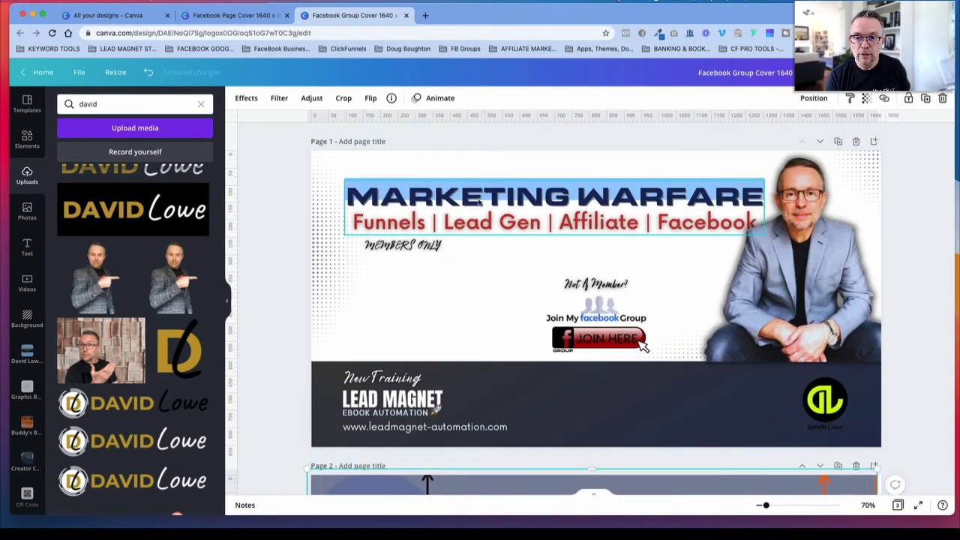
{"action": "left_click", "coordinate": [555, 209]}
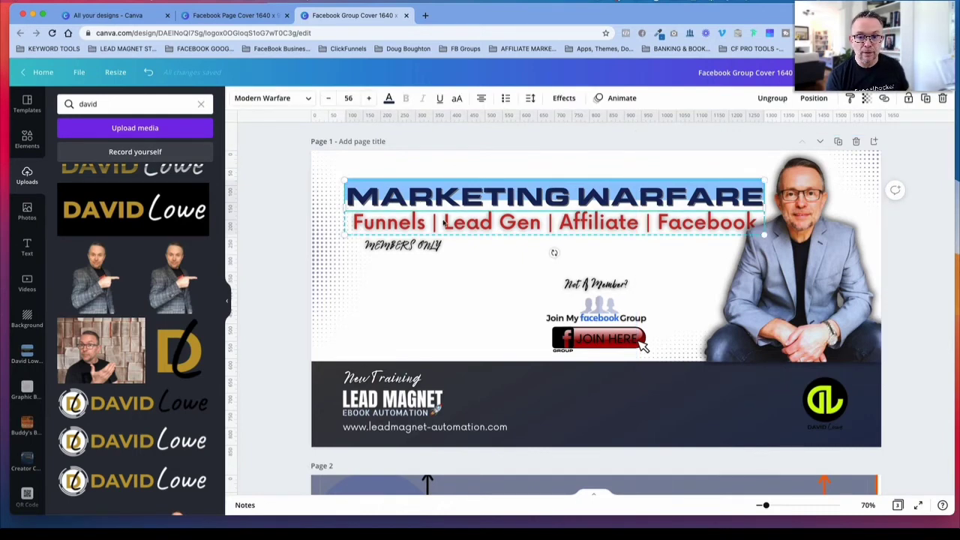
{"action": "scroll", "coordinate": [529, 221], "scroll_direction": "down", "scroll_amount": 10}
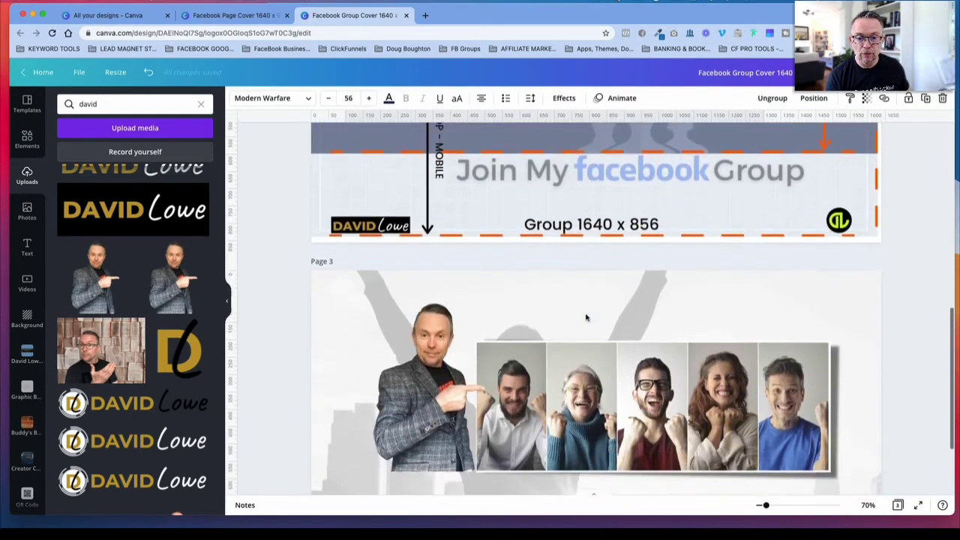
{"action": "left_click", "coordinate": [523, 289]}
{"action": "key", "text": "super+v"}
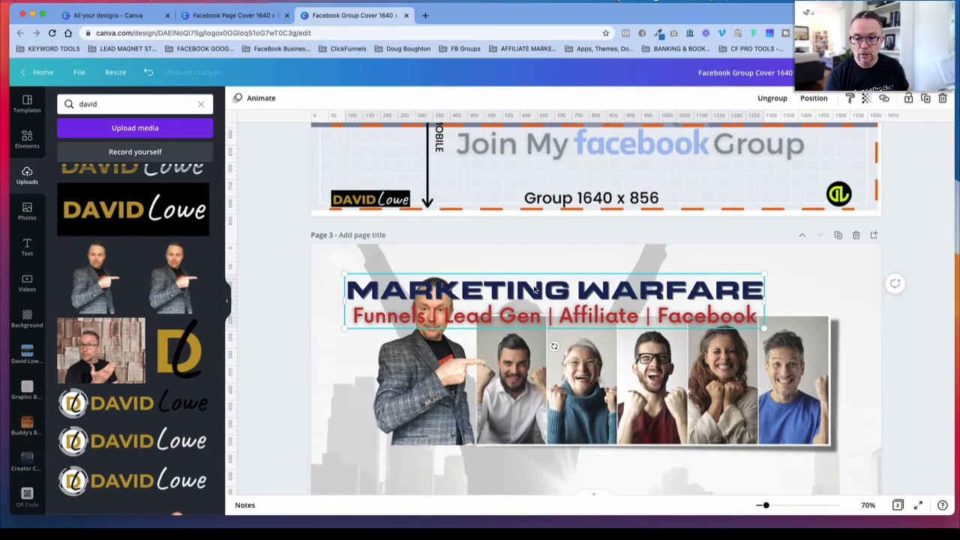
{"action": "left_click_drag", "start_coordinate": [539, 285], "coordinate": [608, 263]}
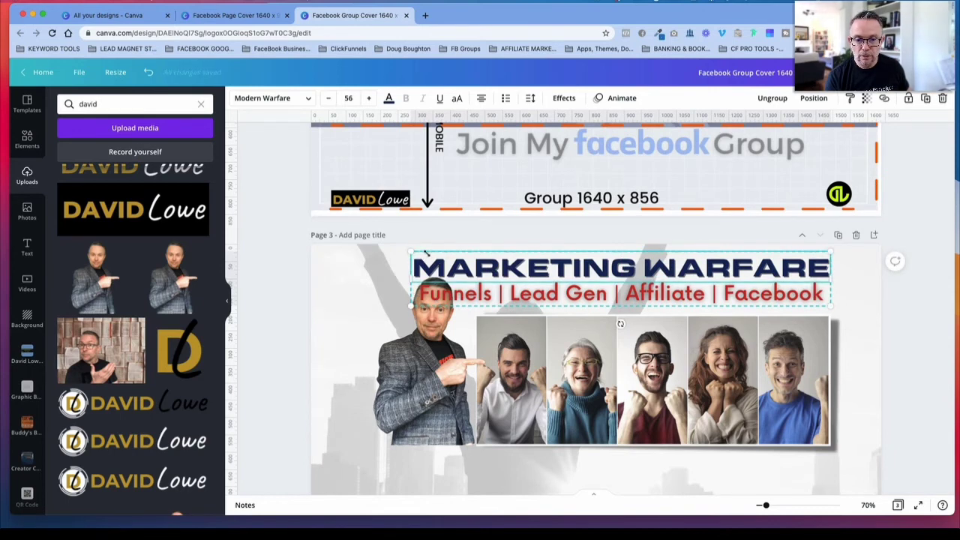
Step: Shrink the title group on page 3 to a 46.9 heading size, matching the width of the five-person photo
{"action": "left_click_drag", "start_coordinate": [422, 253], "coordinate": [462, 259]}
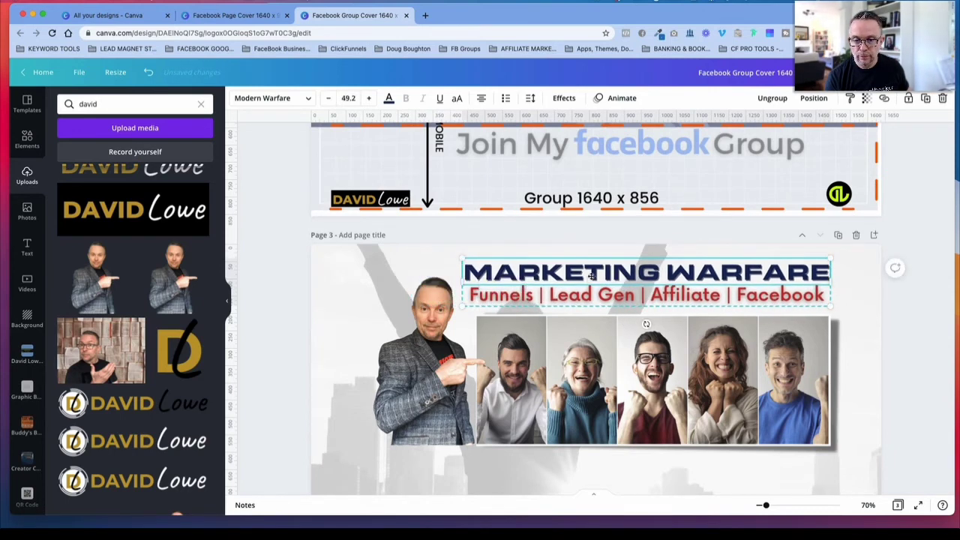
{"action": "left_click_drag", "start_coordinate": [591, 275], "coordinate": [592, 279]}
{"action": "left_click_drag", "start_coordinate": [839, 307], "coordinate": [829, 306]}
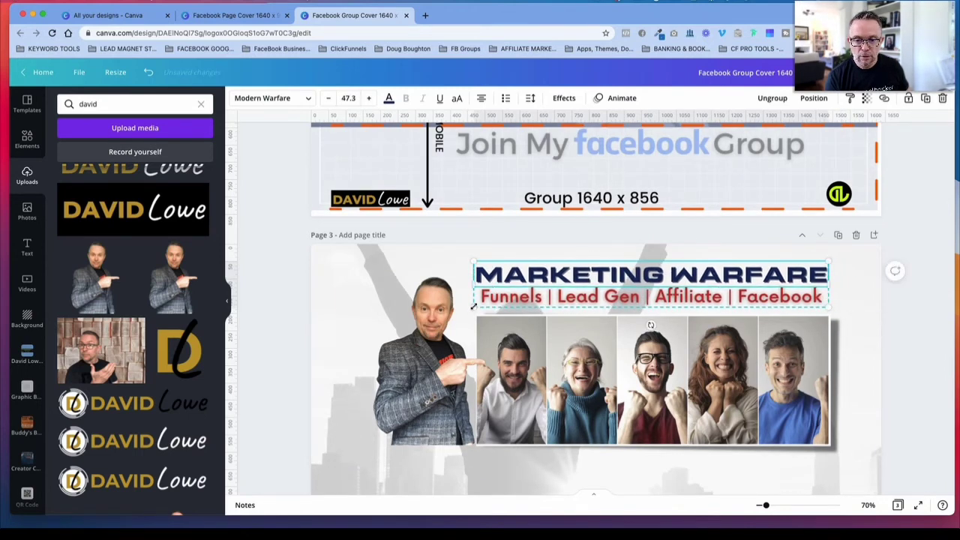
{"action": "left_click_drag", "start_coordinate": [474, 306], "coordinate": [477, 307]}
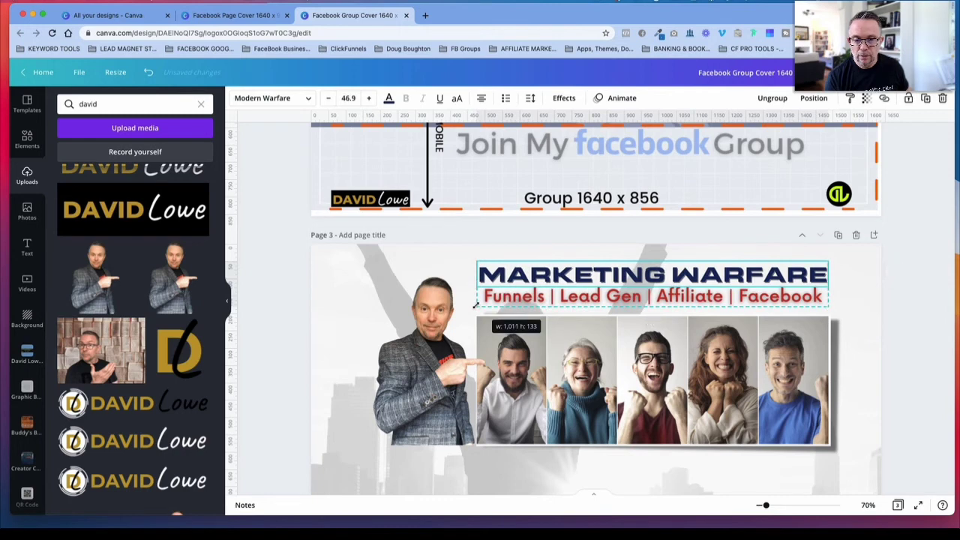
{"action": "left_click", "coordinate": [935, 329]}
Step: Shift the portrait-and-photo group and the title group slightly left on page 3, keeping the title aligned above the photo
{"action": "scroll", "coordinate": [931, 328], "scroll_direction": "down", "scroll_amount": 3}
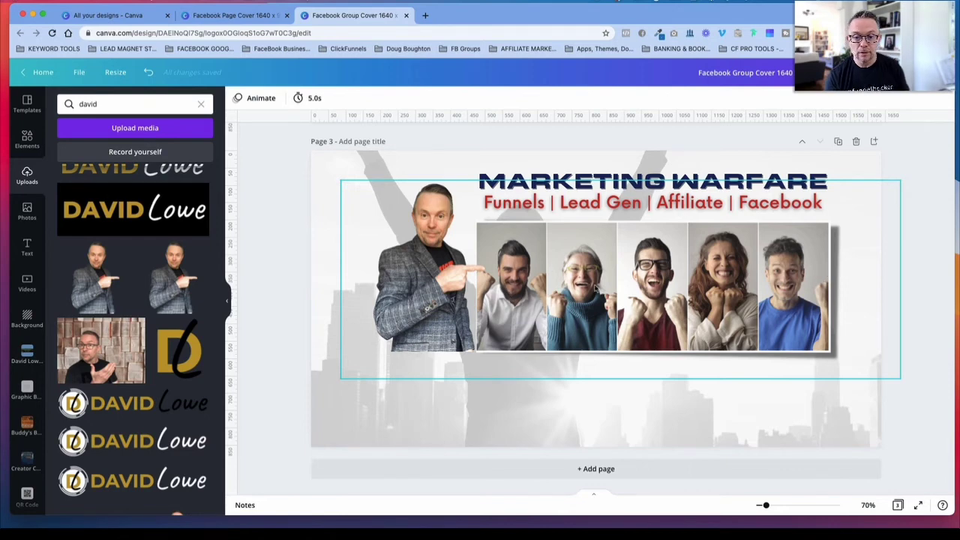
{"action": "left_click_drag", "start_coordinate": [584, 289], "coordinate": [568, 300]}
{"action": "mouse_move", "coordinate": [655, 182]}
{"action": "left_mouse_down"}
{"action": "mouse_move", "coordinate": [641, 192]}
{"action": "mouse_move", "coordinate": [640, 180]}
{"action": "left_mouse_up"}
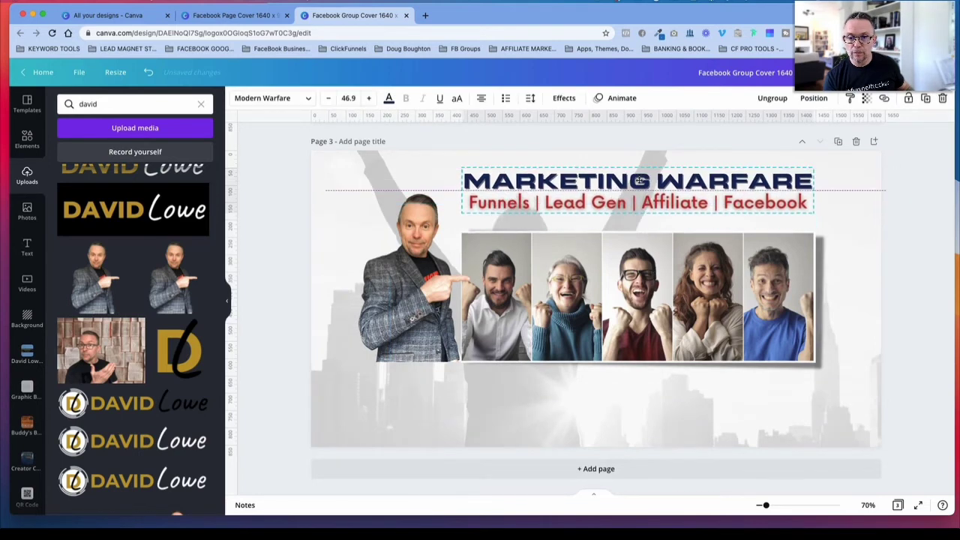
{"action": "left_click_drag", "start_coordinate": [628, 240], "coordinate": [630, 229]}
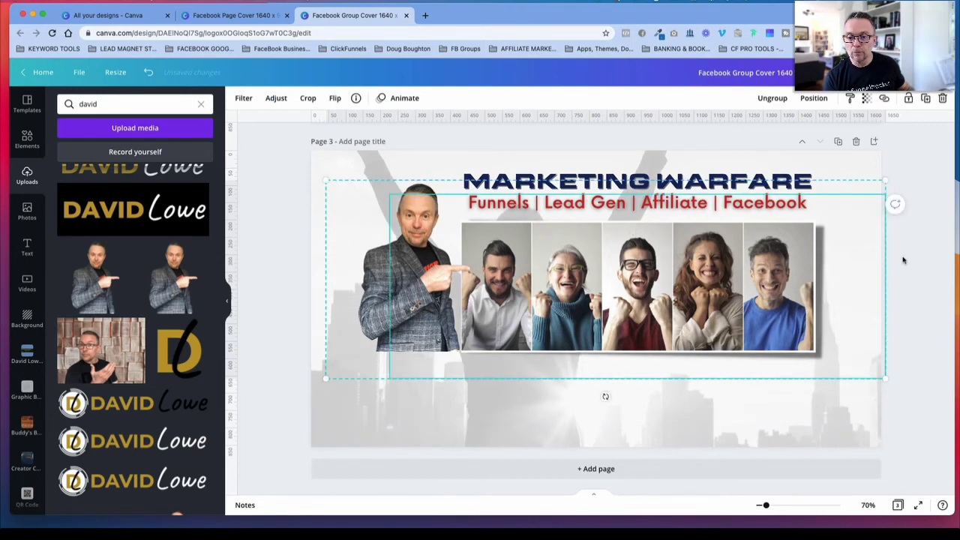
{"action": "left_click", "coordinate": [927, 261]}
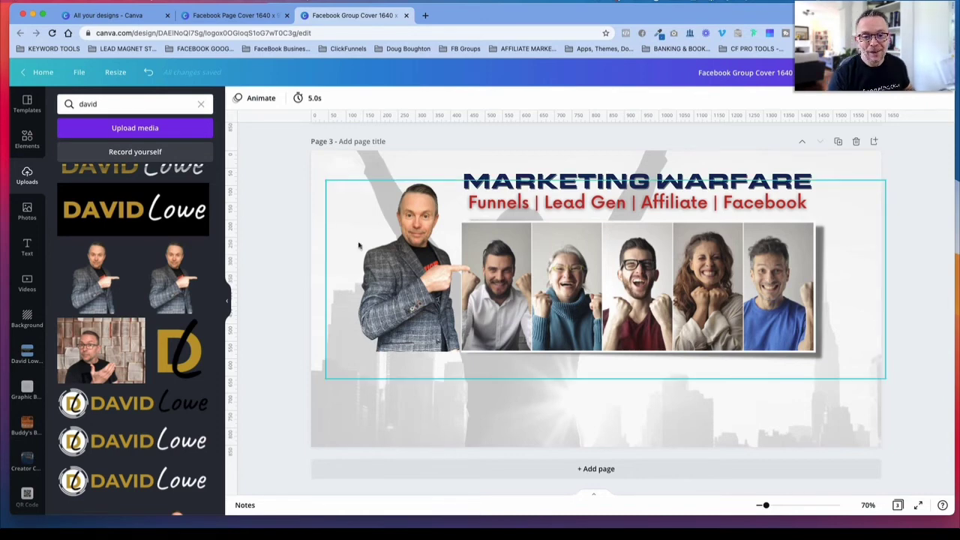
Step: Group page 1's "New Training" text, Lead Magnet logo, website address and round DL logo
{"action": "scroll", "coordinate": [330, 252], "scroll_direction": "up", "scroll_amount": 3}
{"action": "scroll", "coordinate": [330, 252], "scroll_direction": "up", "scroll_amount": 4}
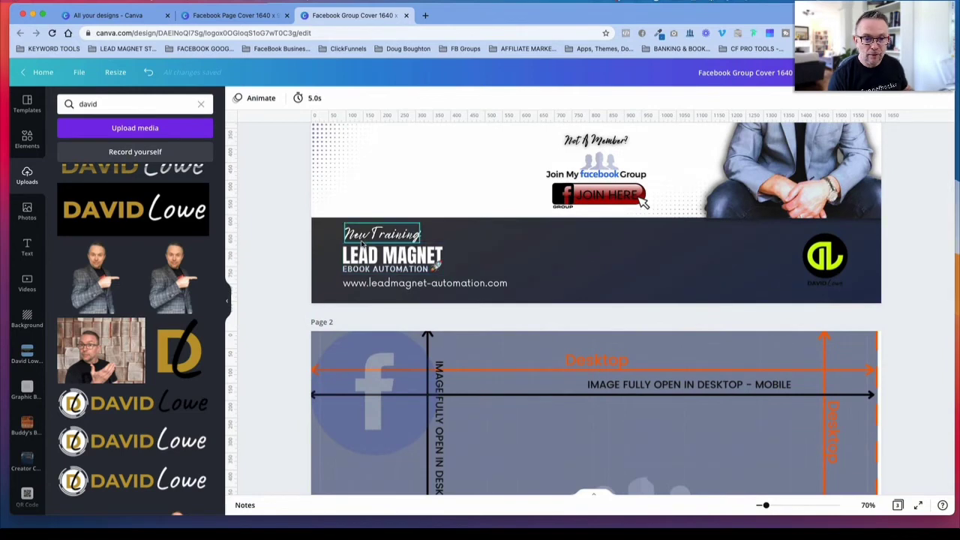
{"action": "left_click", "coordinate": [354, 257]}
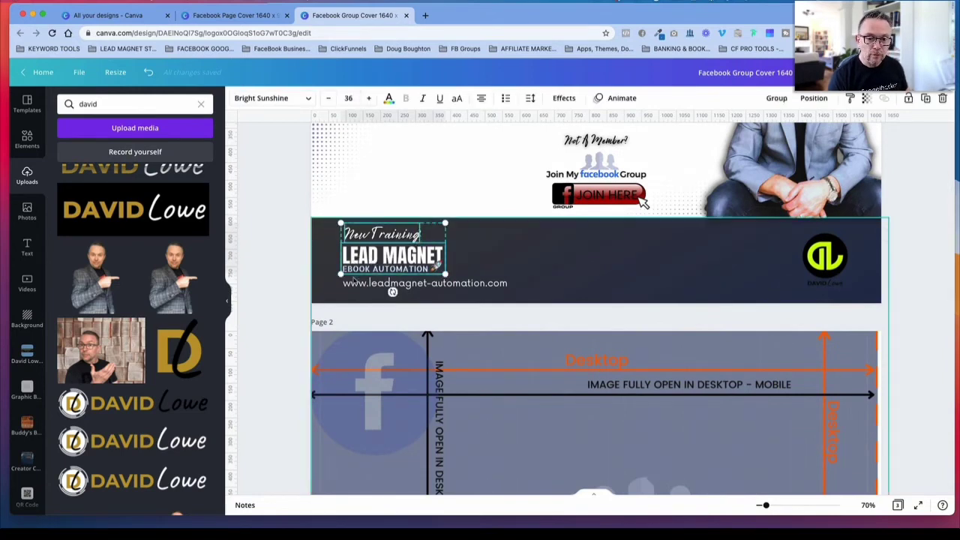
{"action": "left_click", "coordinate": [353, 283], "text": "shift"}
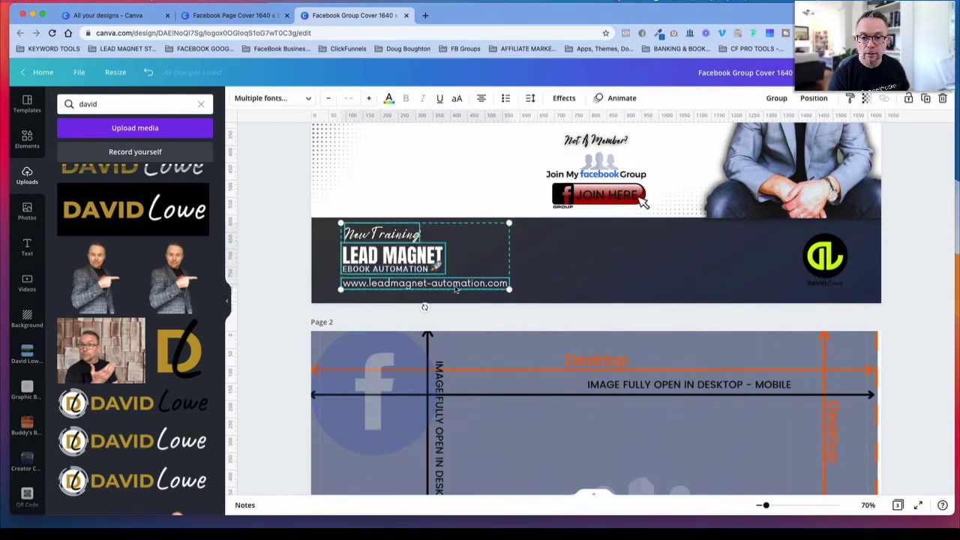
{"action": "scroll", "coordinate": [455, 291], "scroll_direction": "up", "scroll_amount": 3}
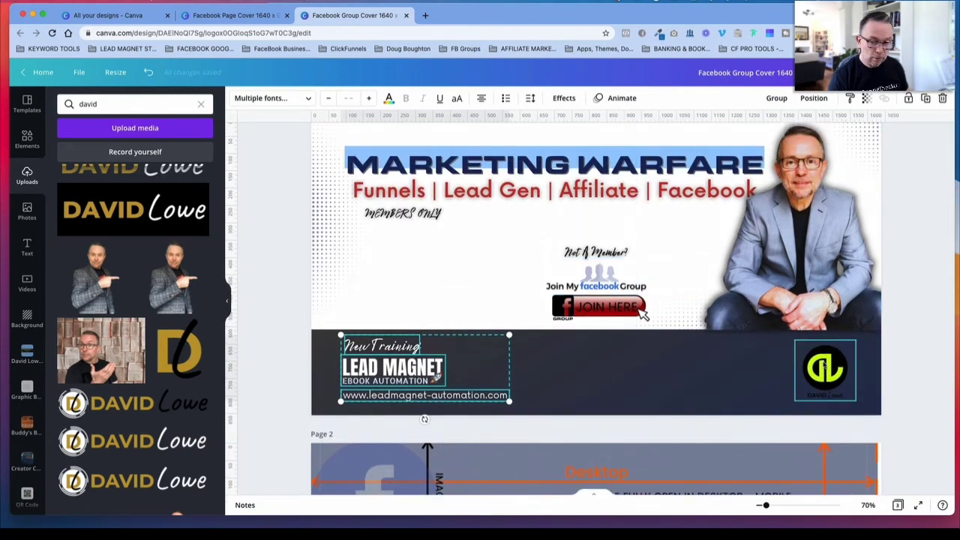
{"action": "left_click", "coordinate": [840, 368], "text": "shift"}
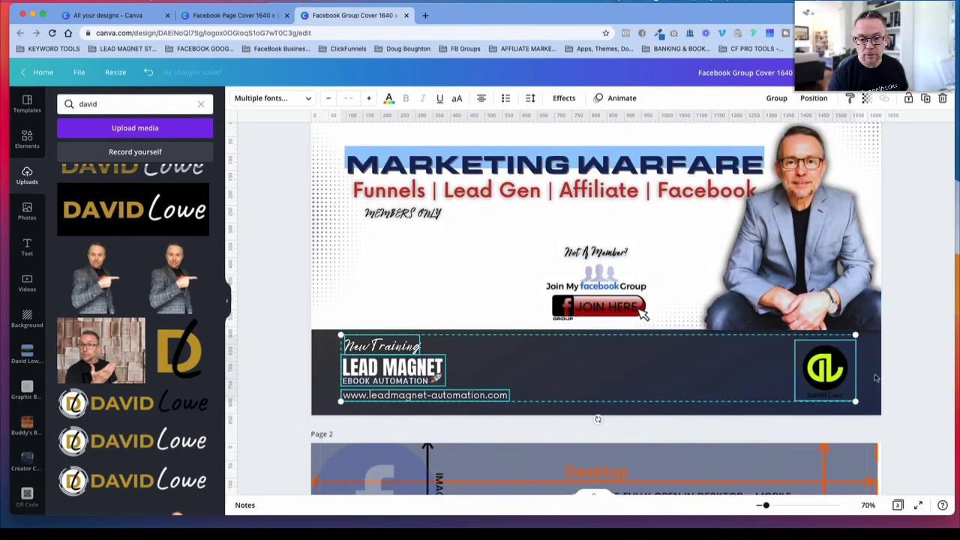
{"action": "left_click", "coordinate": [777, 99]}
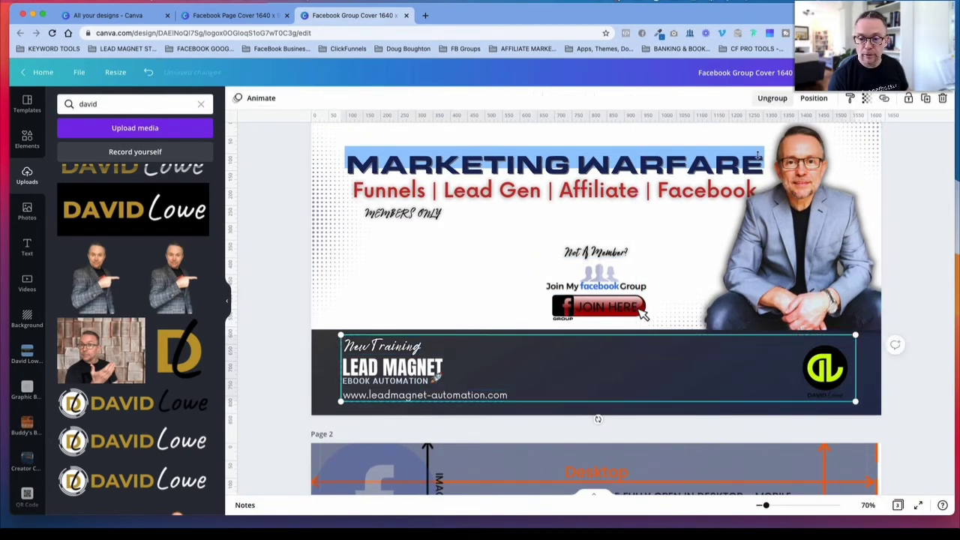
Step: Copy the footer group from page 1 and paste it below the photos on page 3
{"action": "scroll", "coordinate": [591, 371], "scroll_direction": "down", "scroll_amount": 15}
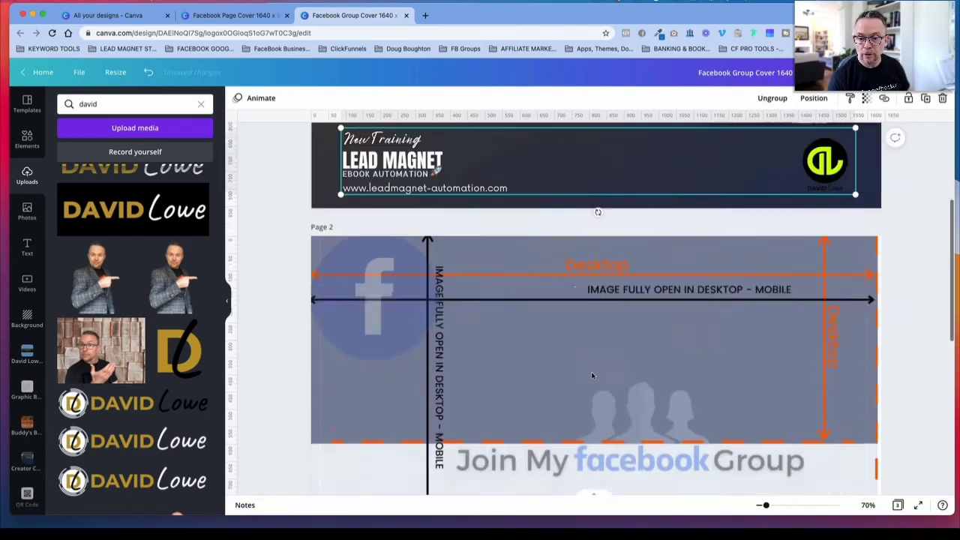
{"action": "right_click", "coordinate": [555, 409]}
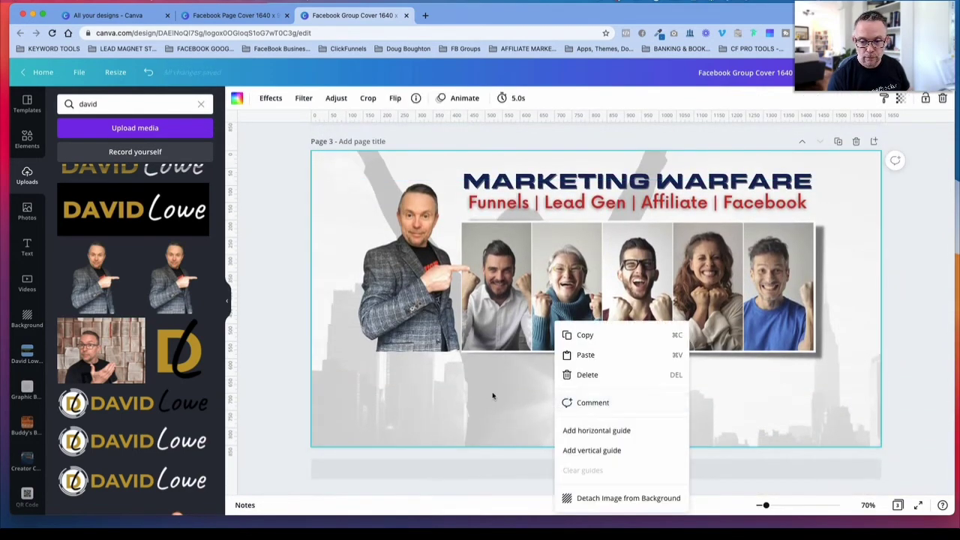
{"action": "left_click", "coordinate": [493, 396]}
{"action": "right_click", "coordinate": [546, 395]}
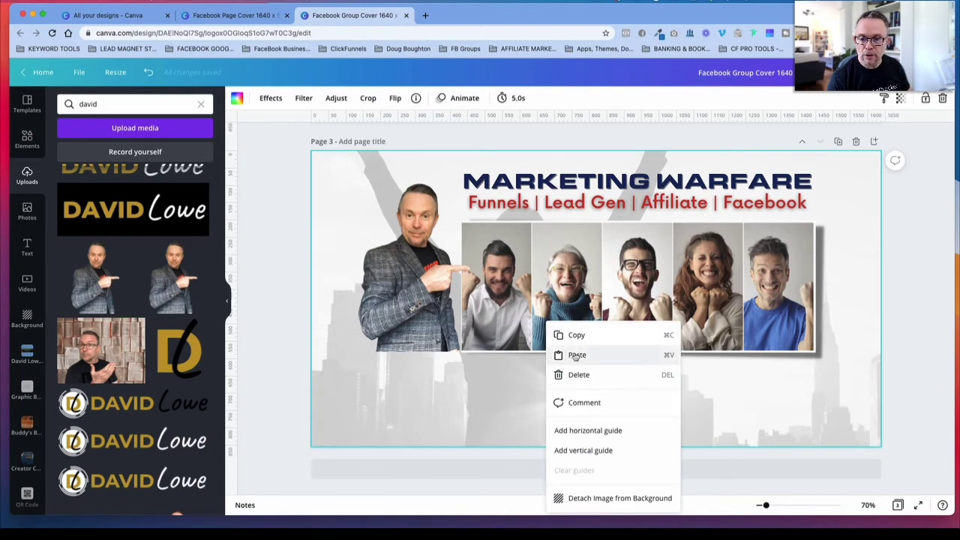
{"action": "left_click", "coordinate": [576, 355]}
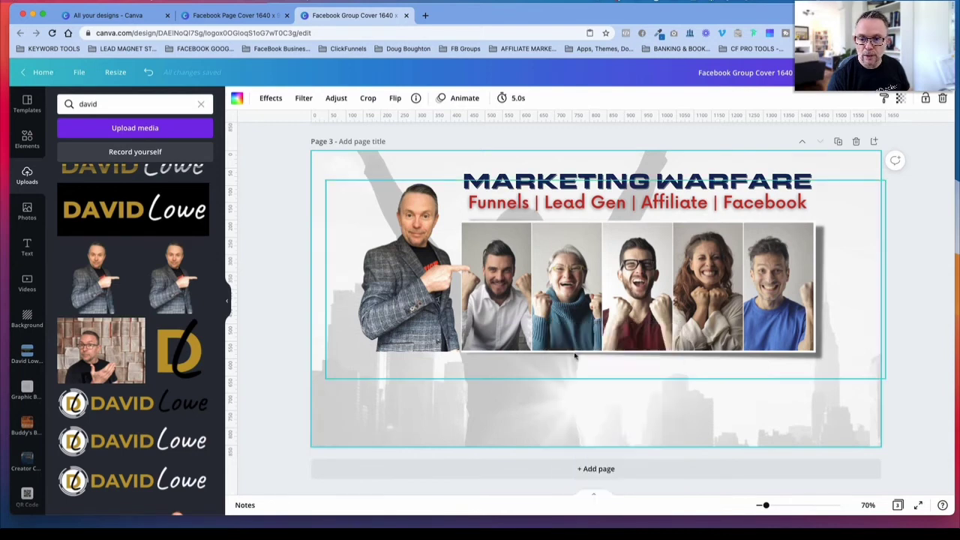
{"action": "left_click", "coordinate": [919, 425]}
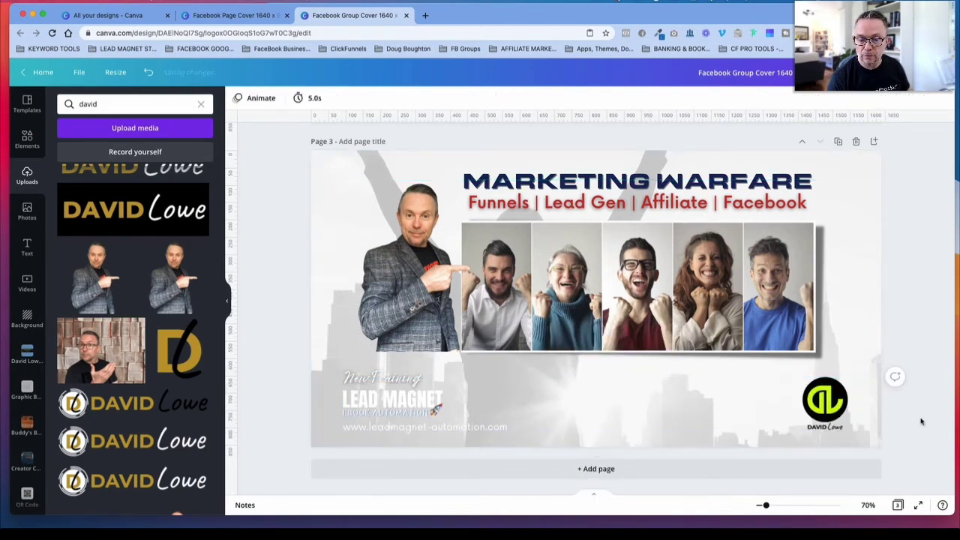
Step: Ungroup the pasted footer elements on page 3 and deselect them
{"action": "left_click", "coordinate": [386, 400]}
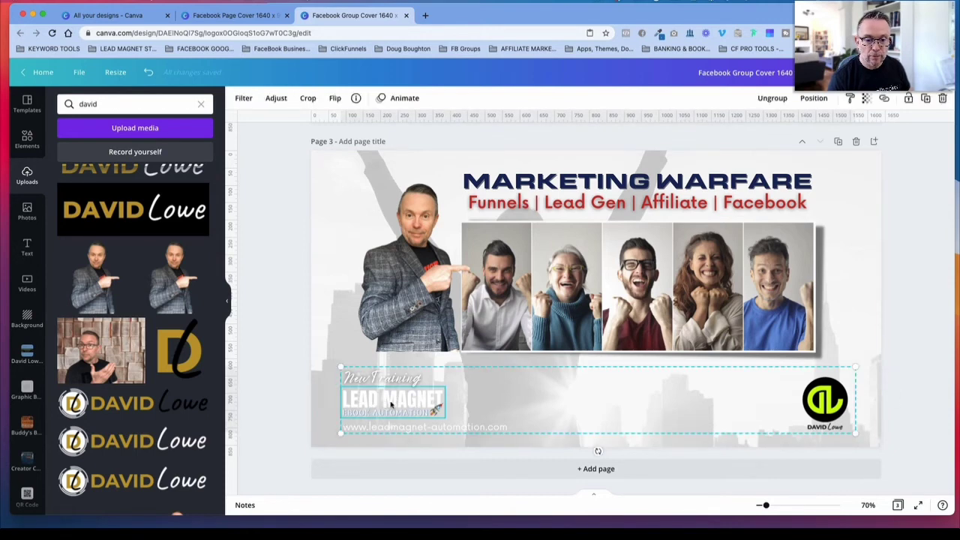
{"action": "left_click", "coordinate": [775, 100]}
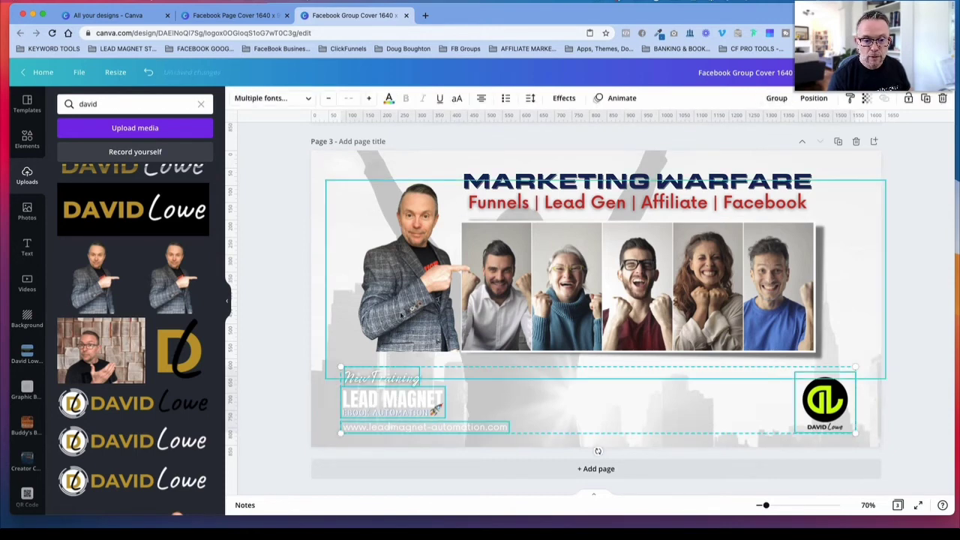
{"action": "left_click", "coordinate": [317, 418]}
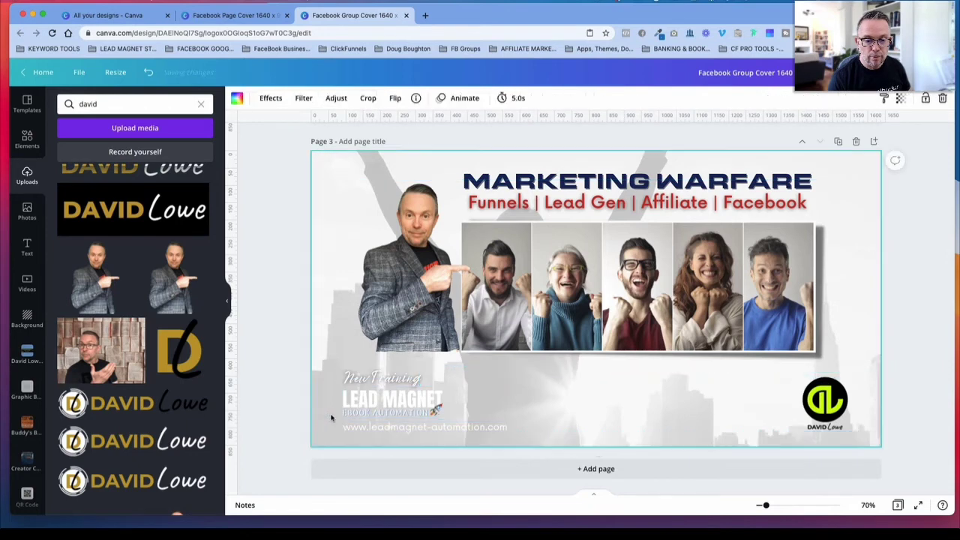
Step: Search the uploaded media for "lead magnet" and find the dark versions of the logo
{"action": "double_click", "coordinate": [76, 104]}
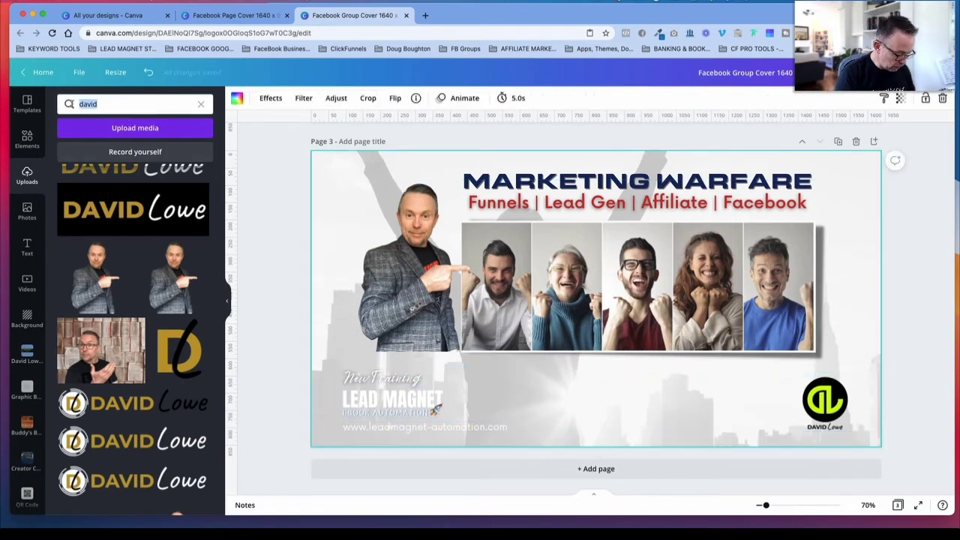
{"action": "type", "text": "lead magnet"}
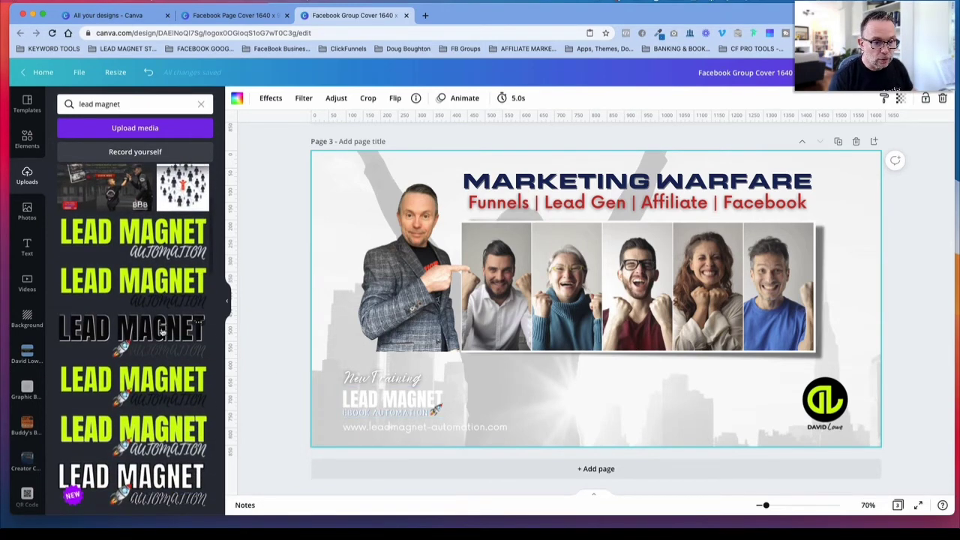
{"action": "scroll", "coordinate": [156, 330], "scroll_direction": "down", "scroll_amount": 3}
{"action": "scroll", "coordinate": [157, 330], "scroll_direction": "down", "scroll_amount": 2}
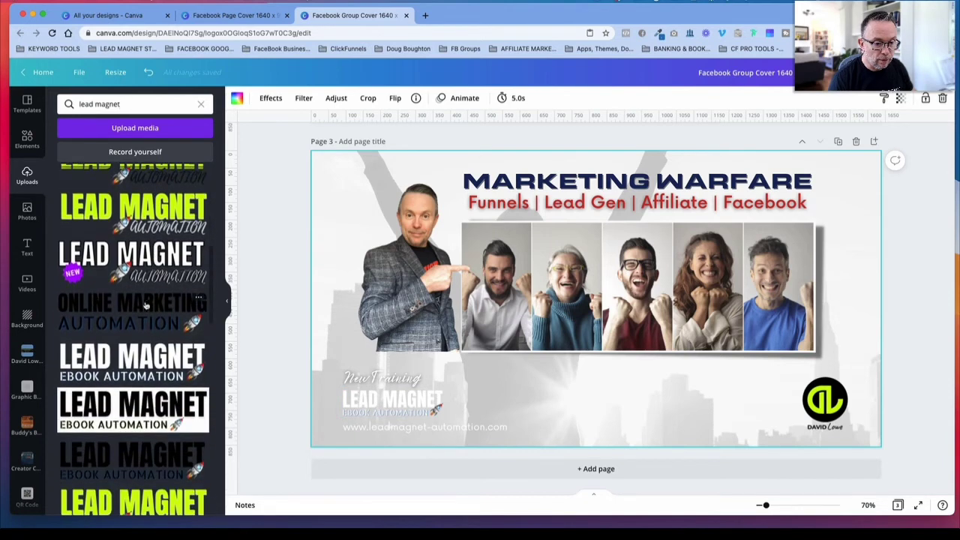
{"action": "left_click", "coordinate": [400, 406]}
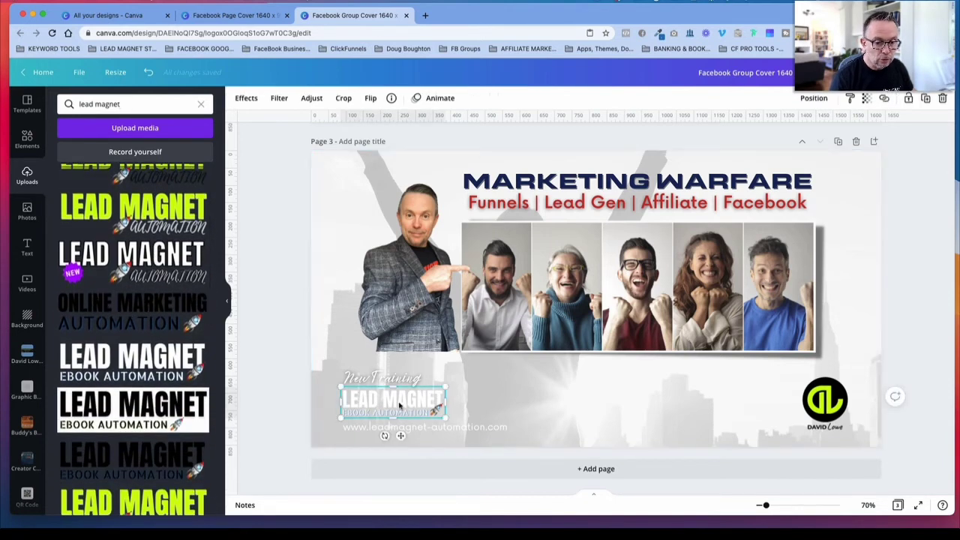
{"action": "left_click", "coordinate": [176, 302]}
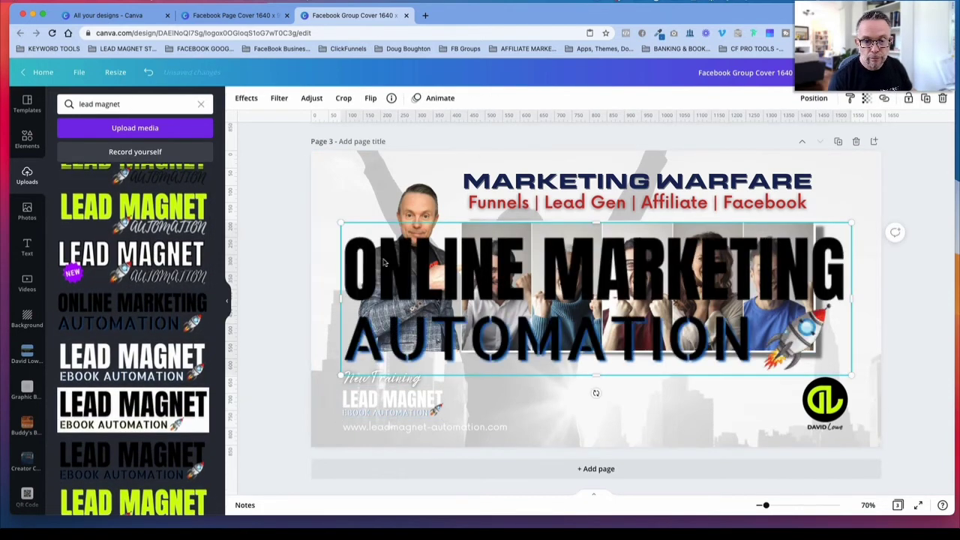
{"action": "left_click_drag", "start_coordinate": [345, 225], "coordinate": [559, 406]}
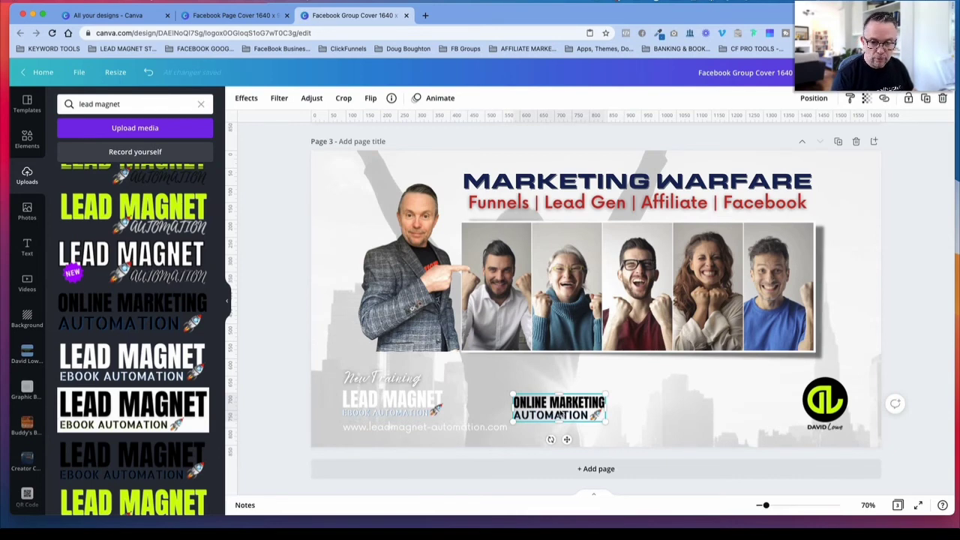
{"action": "key", "text": "Delete"}
Step: Replace the white Lead Magnet logo in page 3's footer with the black Lead Magnet Ebook Automation logo, scaled down to the same spot
{"action": "left_click", "coordinate": [132, 458]}
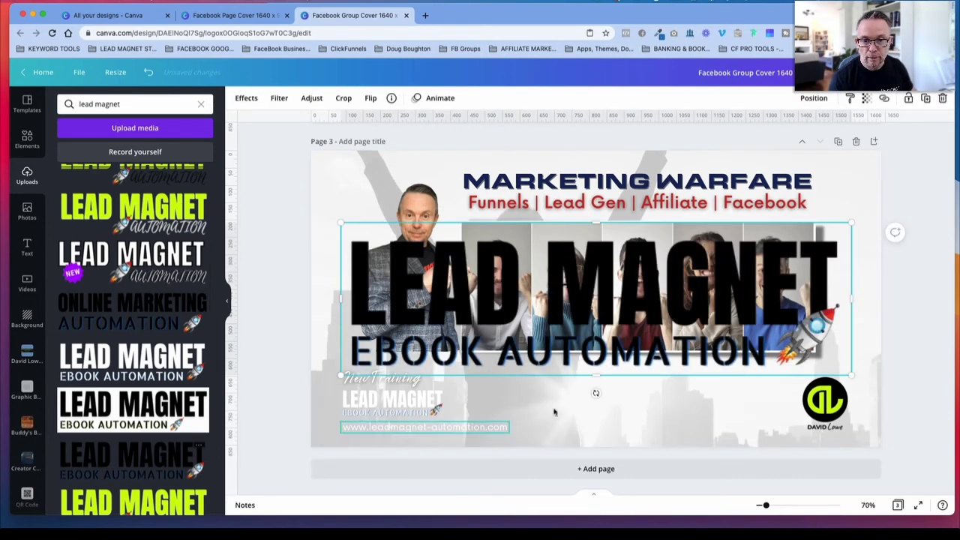
{"action": "left_click_drag", "start_coordinate": [341, 223], "coordinate": [708, 332]}
{"action": "left_click_drag", "start_coordinate": [693, 369], "coordinate": [487, 417]}
{"action": "left_click_drag", "start_coordinate": [460, 384], "coordinate": [391, 400]}
{"action": "left_click", "coordinate": [410, 403]}
{"action": "key", "text": "Delete"}
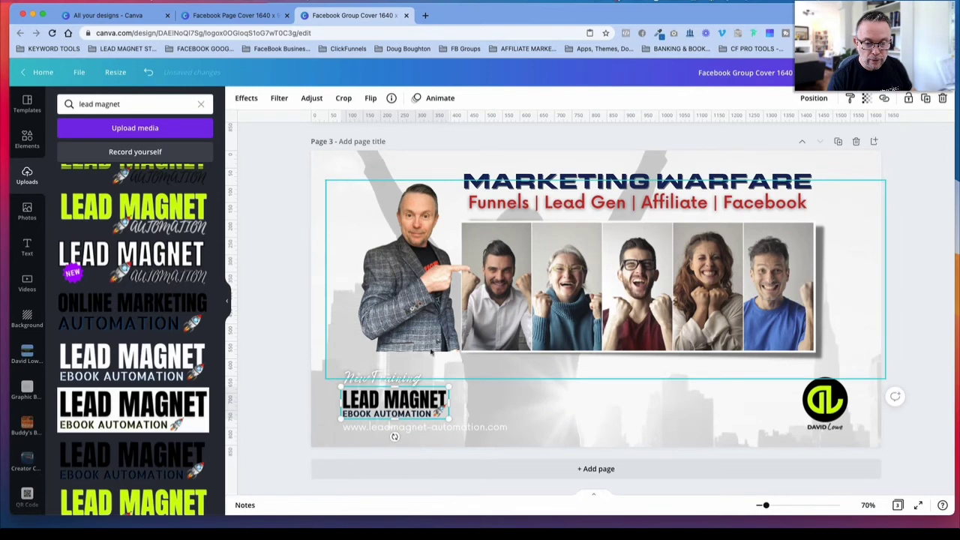
Step: Recolour the "New Training" text and the website address in page 3's footer to the document's dark navy
{"action": "left_click", "coordinate": [383, 377]}
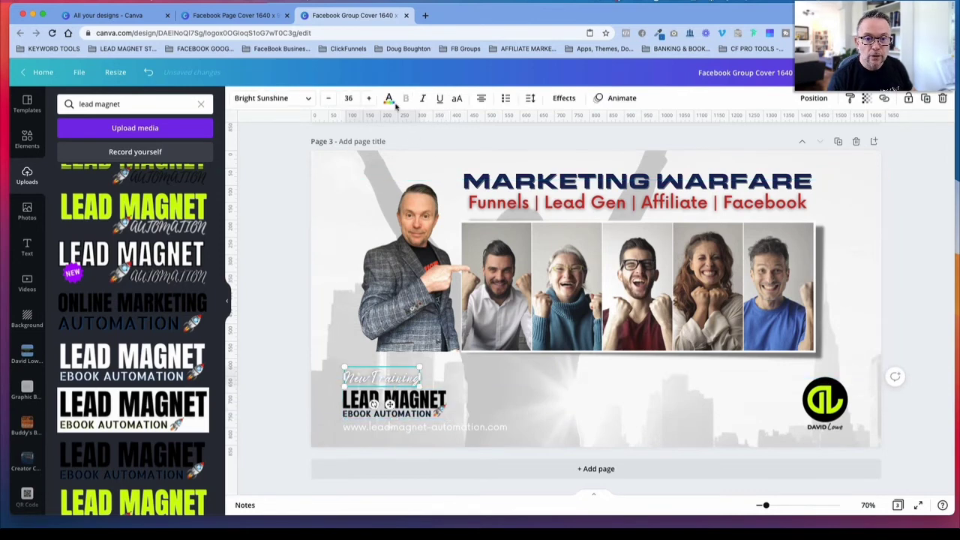
{"action": "left_click", "coordinate": [390, 99]}
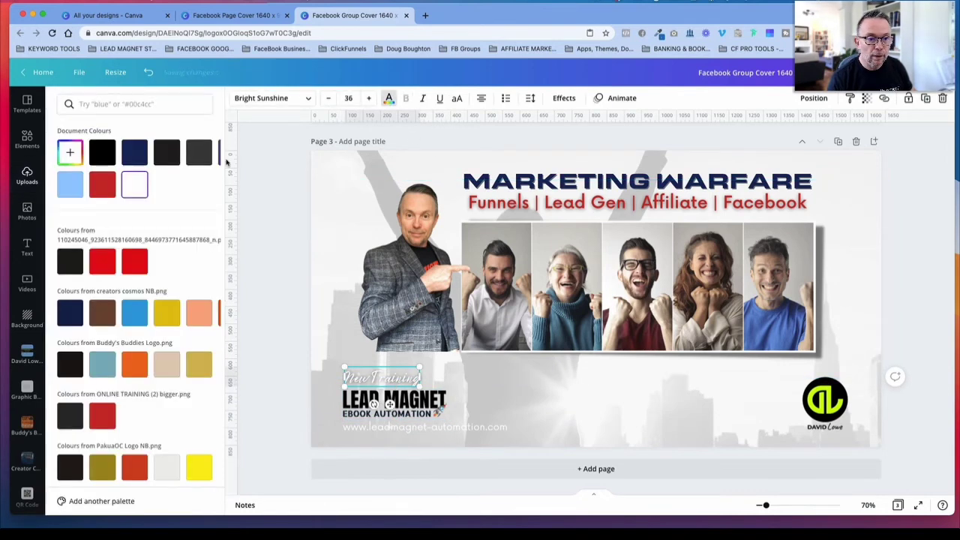
{"action": "left_click", "coordinate": [134, 158]}
{"action": "left_click", "coordinate": [316, 300]}
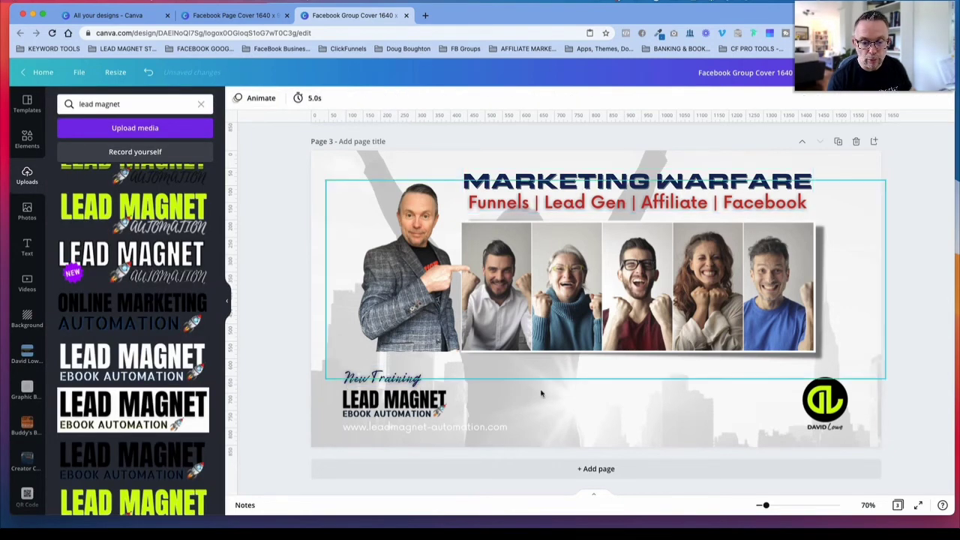
{"action": "left_click", "coordinate": [444, 431]}
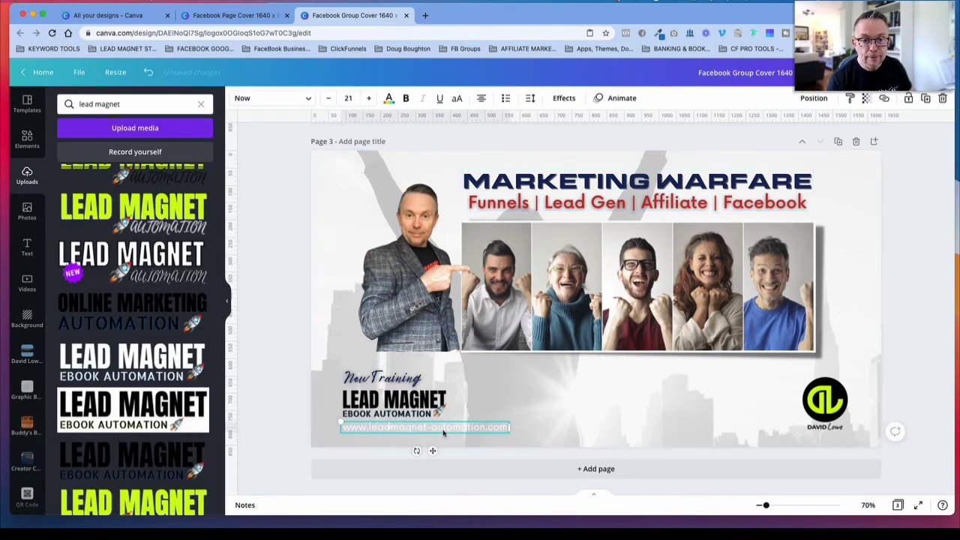
{"action": "left_click", "coordinate": [389, 98]}
{"action": "left_click", "coordinate": [132, 155]}
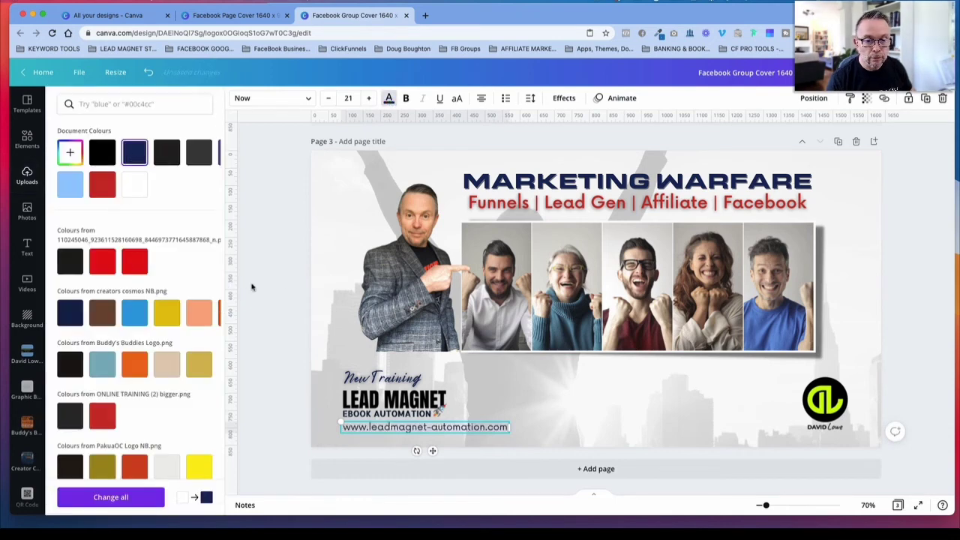
{"action": "left_click", "coordinate": [310, 280]}
{"action": "left_click", "coordinate": [264, 307]}
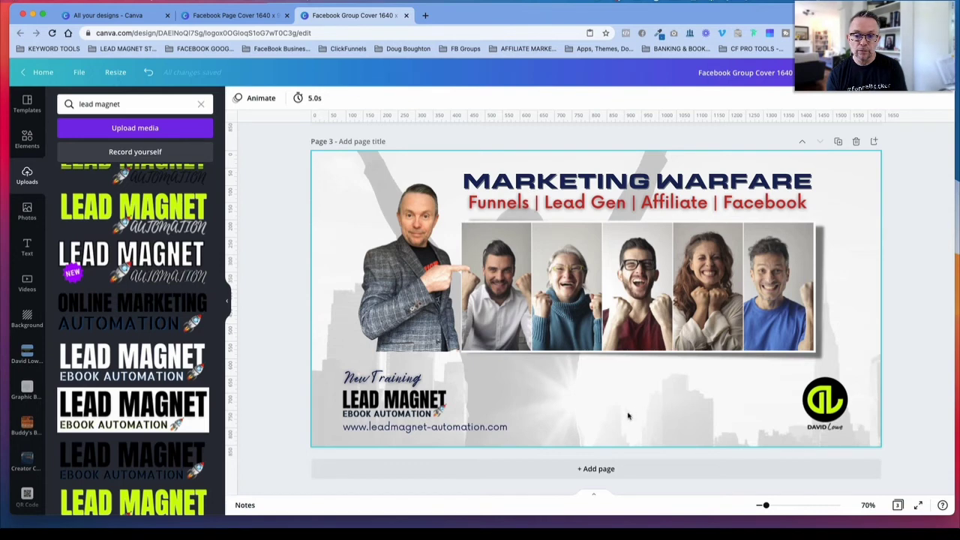
Step: Examine the transparency, filter and adjustment settings of page 3's background photo, including the vignette
{"action": "left_click", "coordinate": [562, 390]}
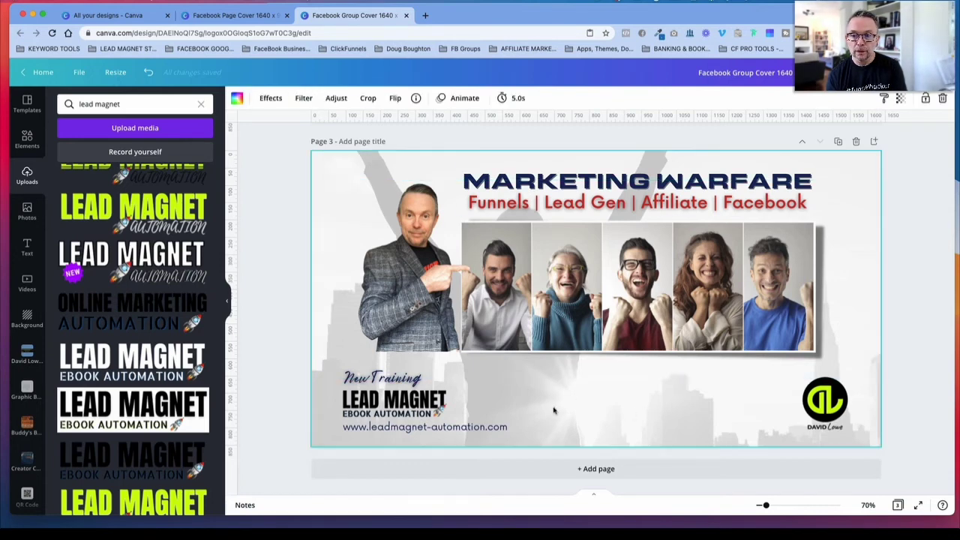
{"action": "left_click", "coordinate": [898, 100]}
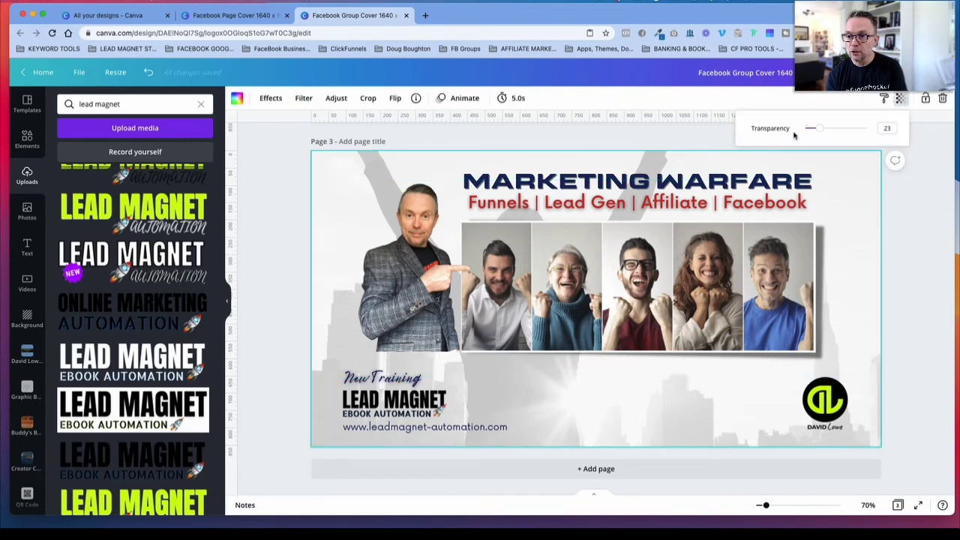
{"action": "left_click", "coordinate": [915, 194]}
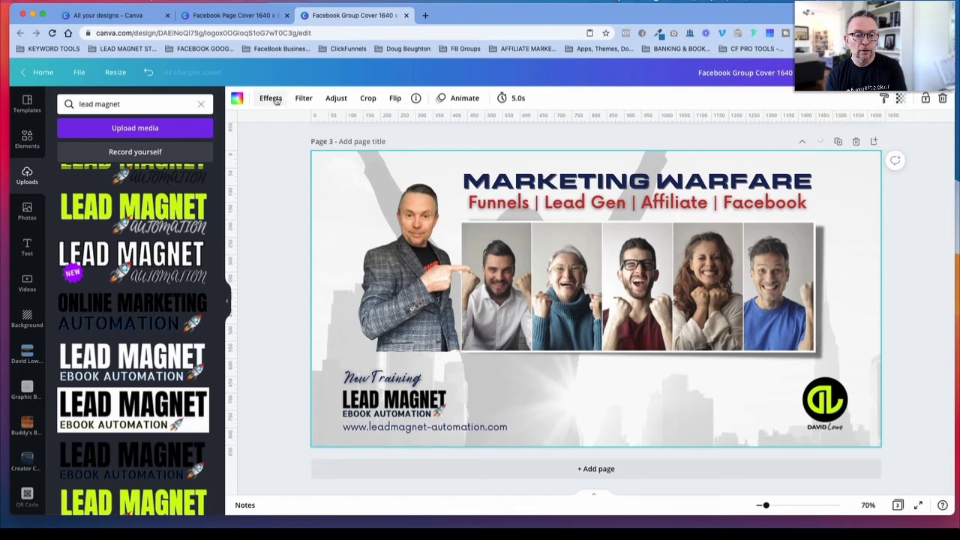
{"action": "left_click", "coordinate": [303, 97]}
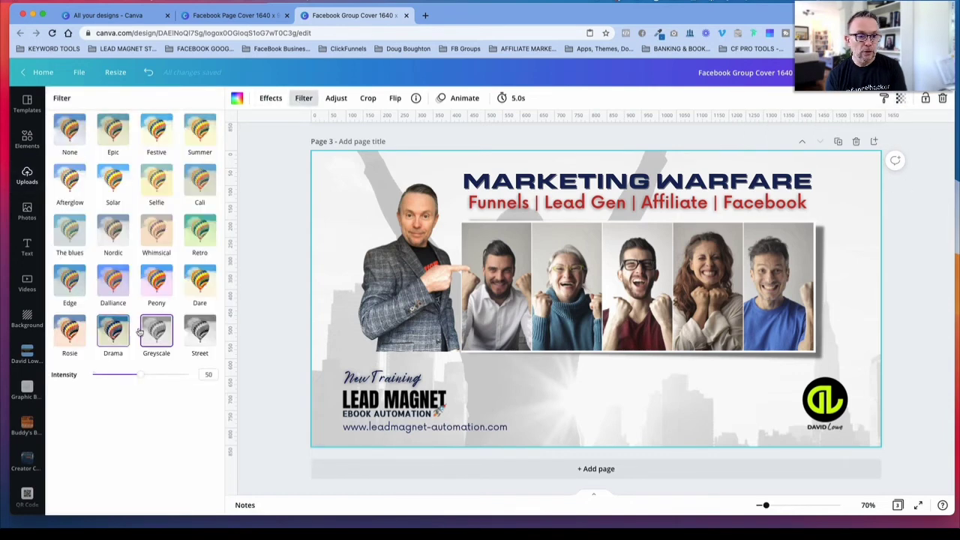
{"action": "left_click", "coordinate": [336, 98]}
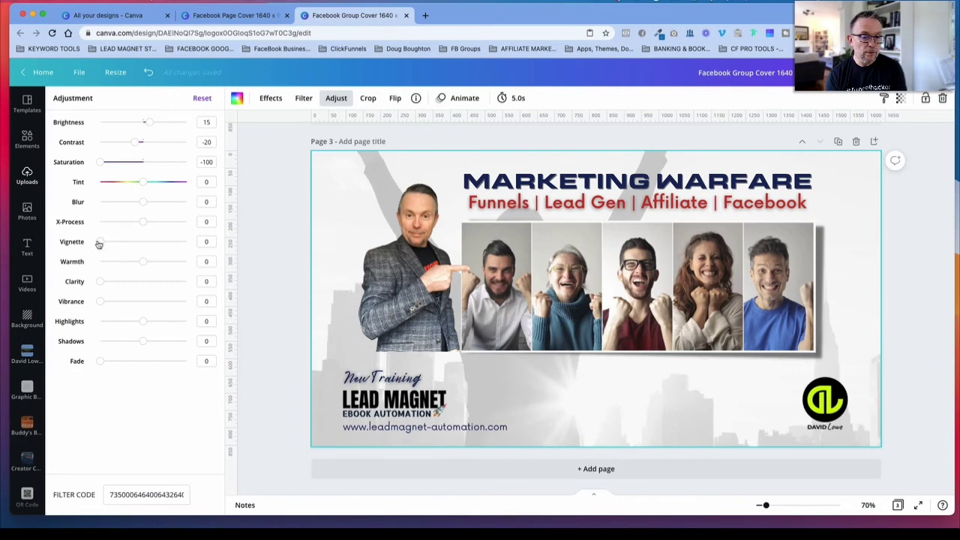
{"action": "left_click_drag", "start_coordinate": [98, 244], "coordinate": [57, 251]}
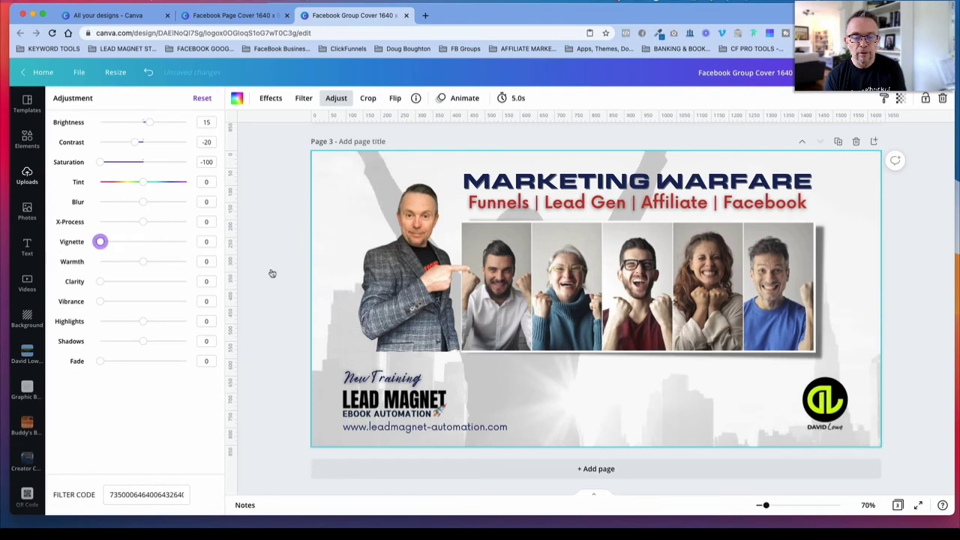
{"action": "left_click", "coordinate": [274, 226]}
Step: Try moving page 1's left-edge halftone dot graphic towards the middle of the cover, and undo the move
{"action": "scroll", "coordinate": [274, 227], "scroll_direction": "up", "scroll_amount": 10}
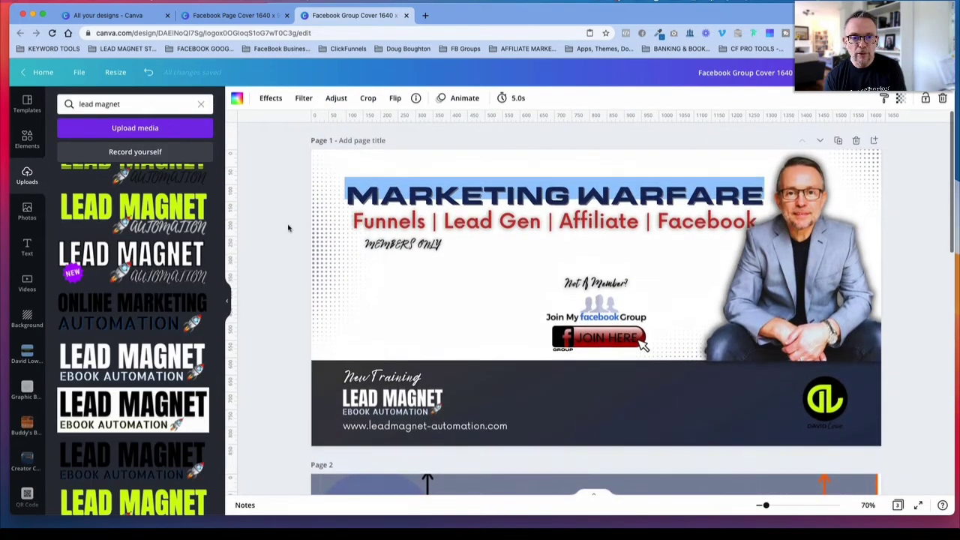
{"action": "left_click", "coordinate": [327, 233]}
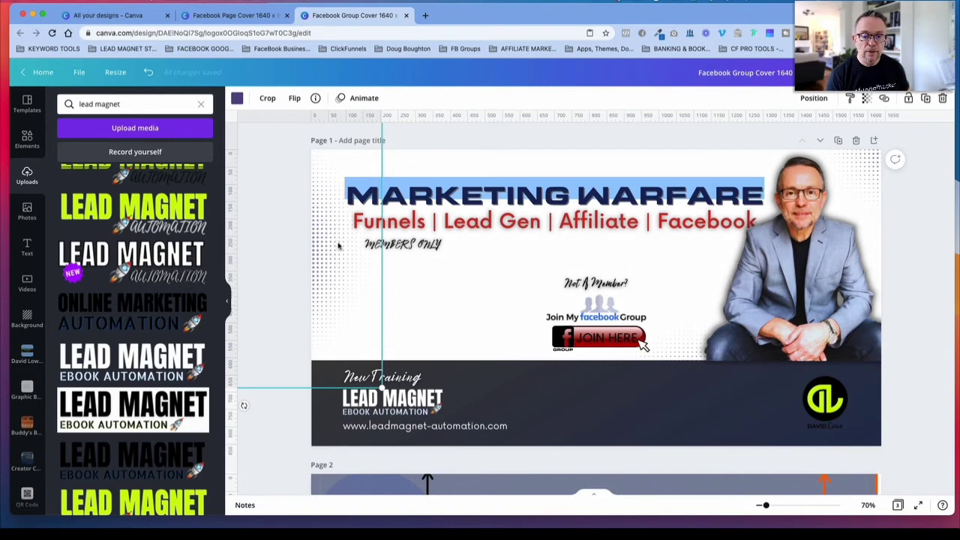
{"action": "left_click_drag", "start_coordinate": [345, 245], "coordinate": [571, 251]}
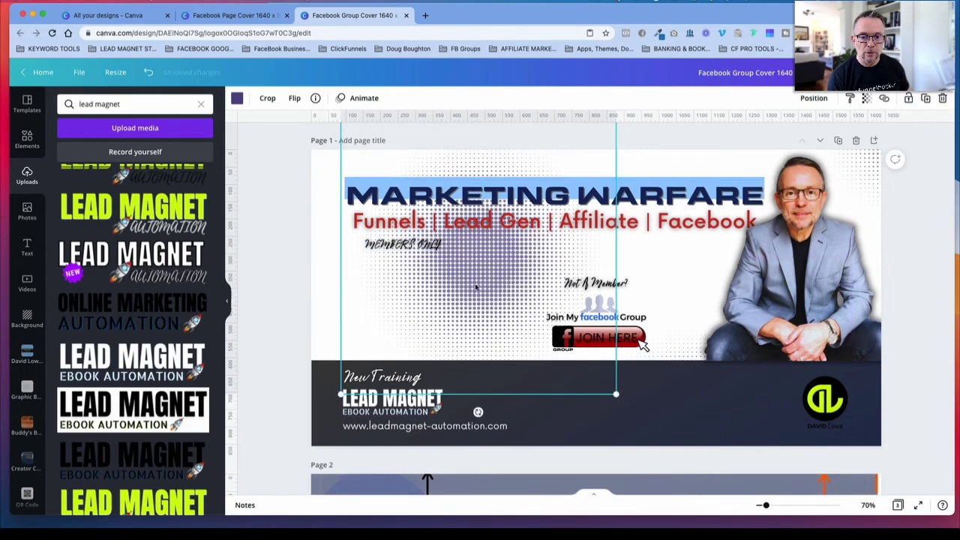
{"action": "scroll", "coordinate": [467, 288], "scroll_direction": "down", "scroll_amount": 2}
{"action": "scroll", "coordinate": [465, 286], "scroll_direction": "down", "scroll_amount": 8}
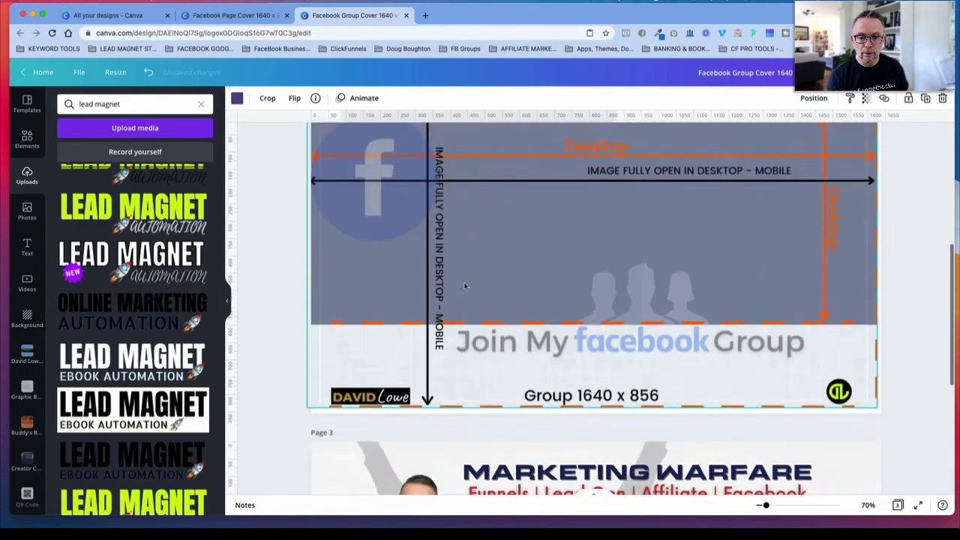
{"action": "scroll", "coordinate": [459, 285], "scroll_direction": "up", "scroll_amount": 7}
{"action": "scroll", "coordinate": [276, 122], "scroll_direction": "up", "scroll_amount": 2}
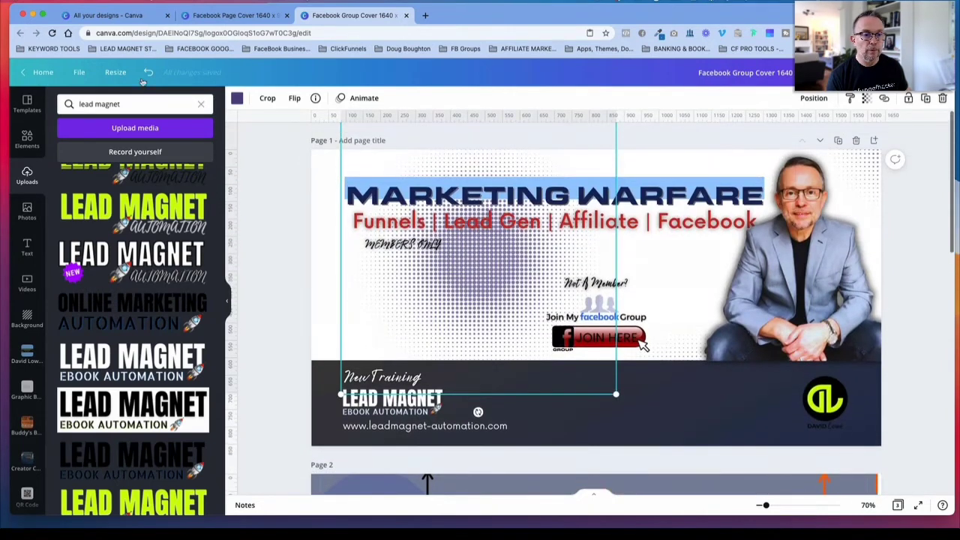
{"action": "key", "text": "ctrl+z"}
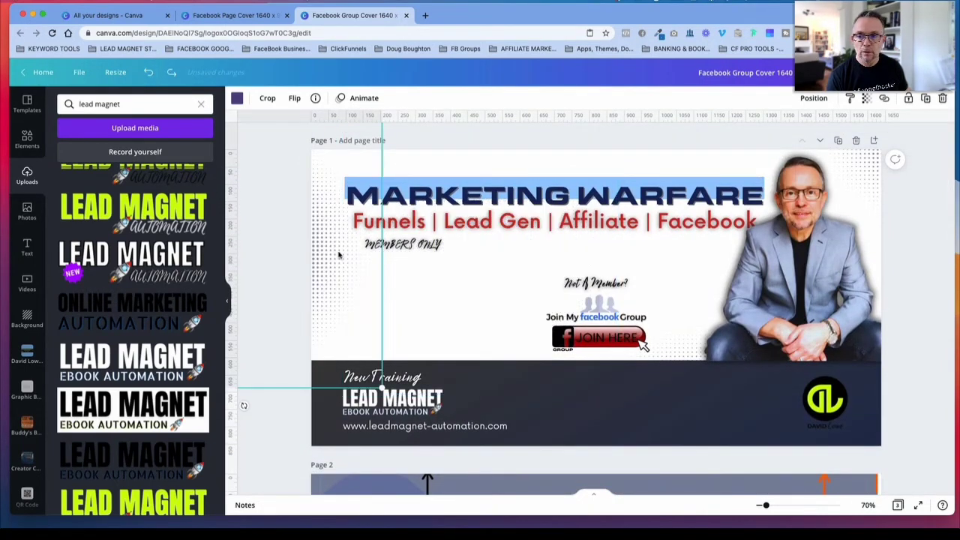
Step: Group page 1's left-edge halftone dots with the seated portrait and paste a copy of the group onto page 3
{"action": "left_click", "coordinate": [867, 184], "text": "shift"}
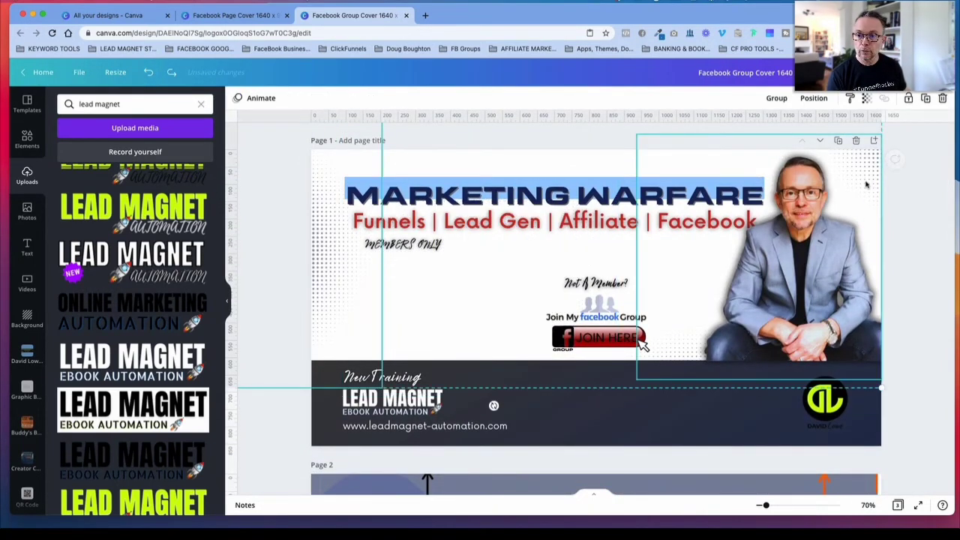
{"action": "left_click", "coordinate": [777, 98]}
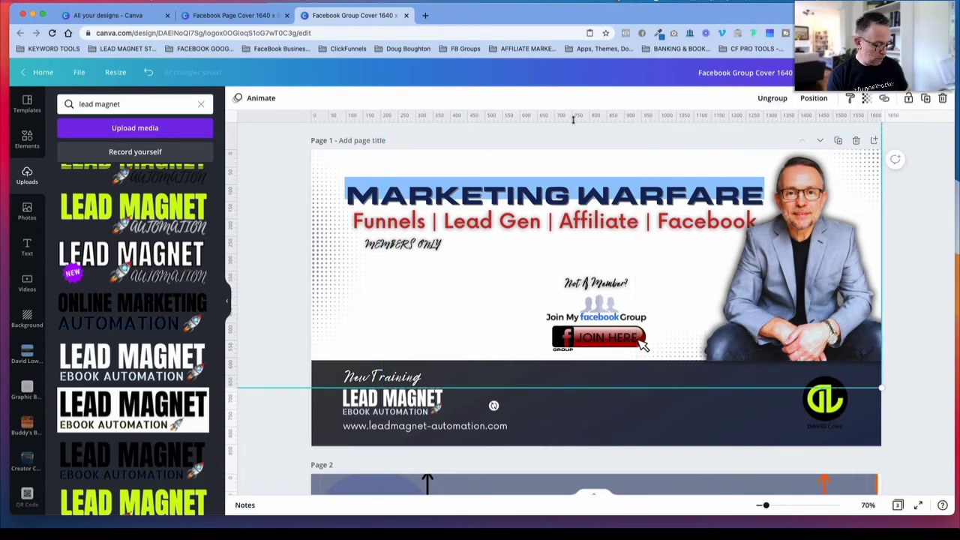
{"action": "scroll", "coordinate": [572, 285], "scroll_direction": "down", "scroll_amount": 10}
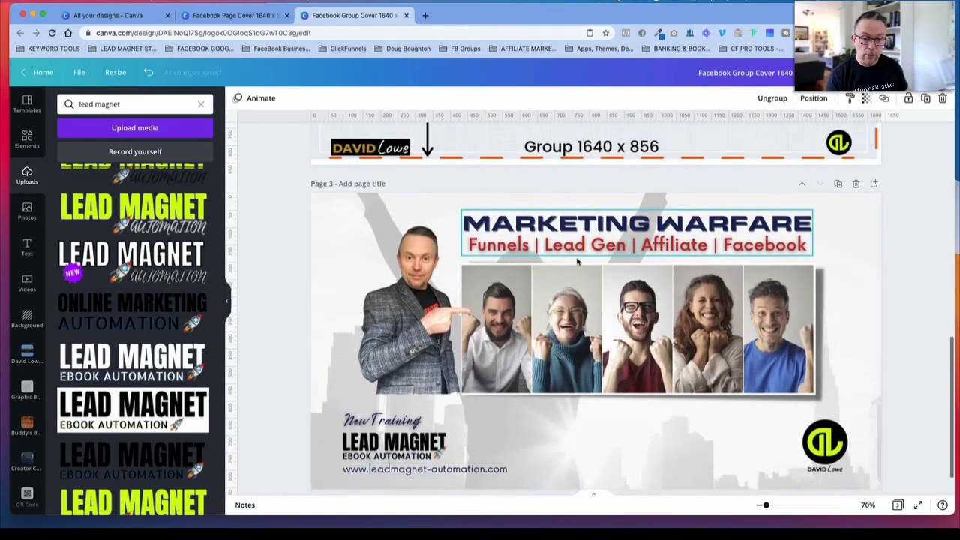
{"action": "left_click", "coordinate": [506, 186]}
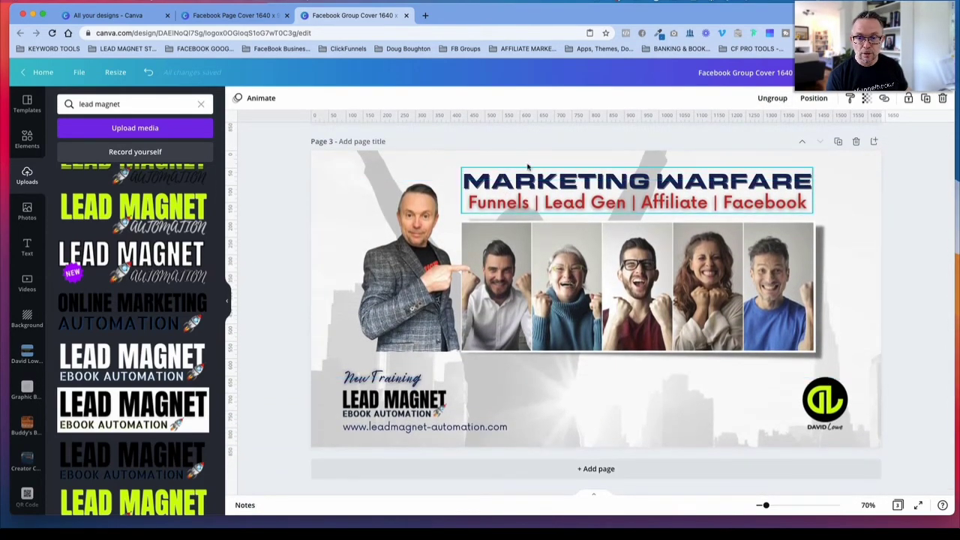
{"action": "left_click", "coordinate": [530, 165]}
{"action": "key", "text": "super+v"}
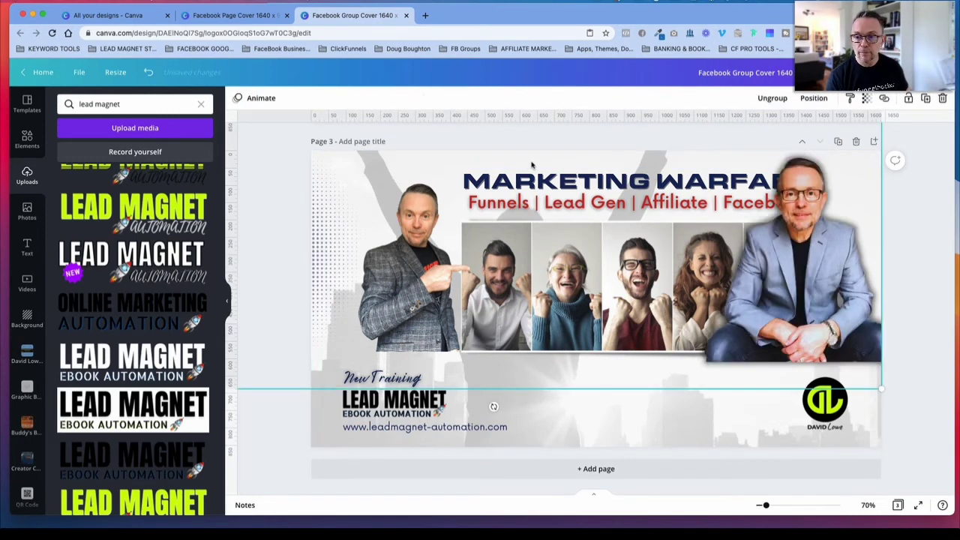
Step: Ungroup the pasted halftone and portrait on page 3, delete them and return to page 1
{"action": "left_click", "coordinate": [831, 218]}
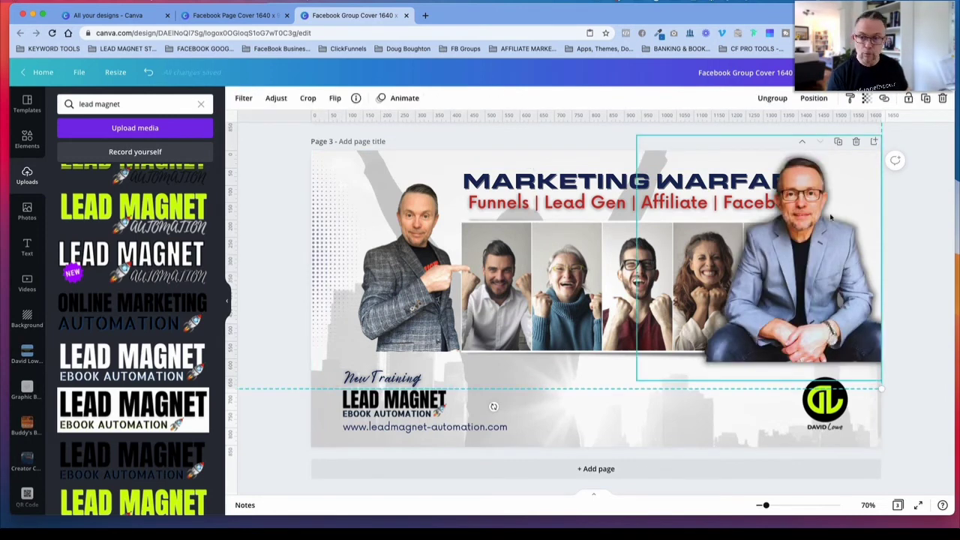
{"action": "left_click", "coordinate": [772, 98]}
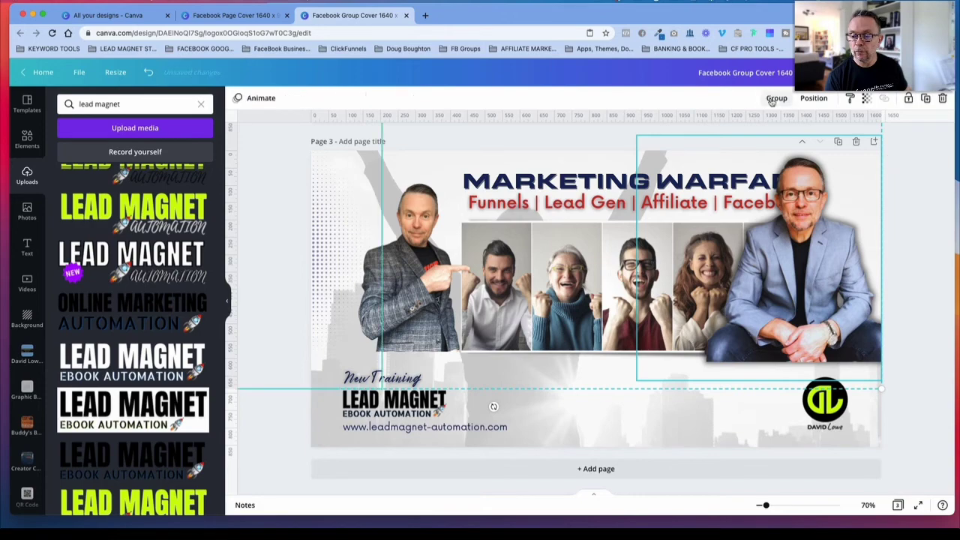
{"action": "key", "text": "Delete"}
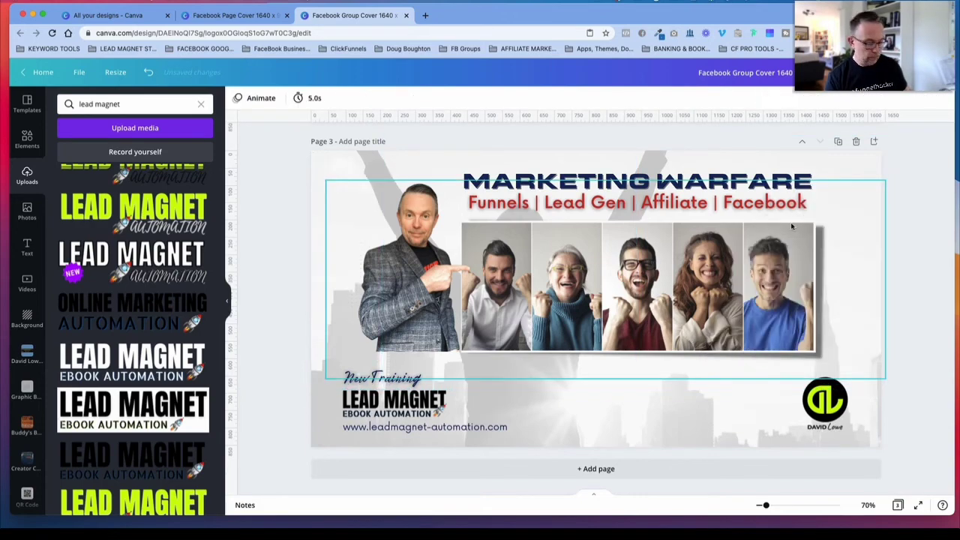
{"action": "scroll", "coordinate": [890, 194], "scroll_direction": "up", "scroll_amount": 10}
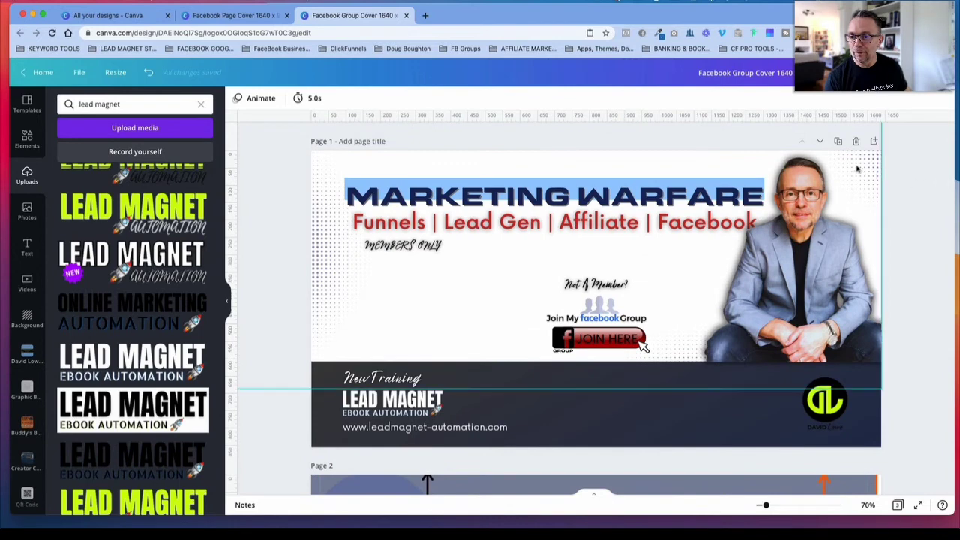
Step: Ungroup page 1's seated portrait and halftone dots, move the portrait aside, and group the halftone graphics on their own
{"action": "left_click", "coordinate": [831, 187]}
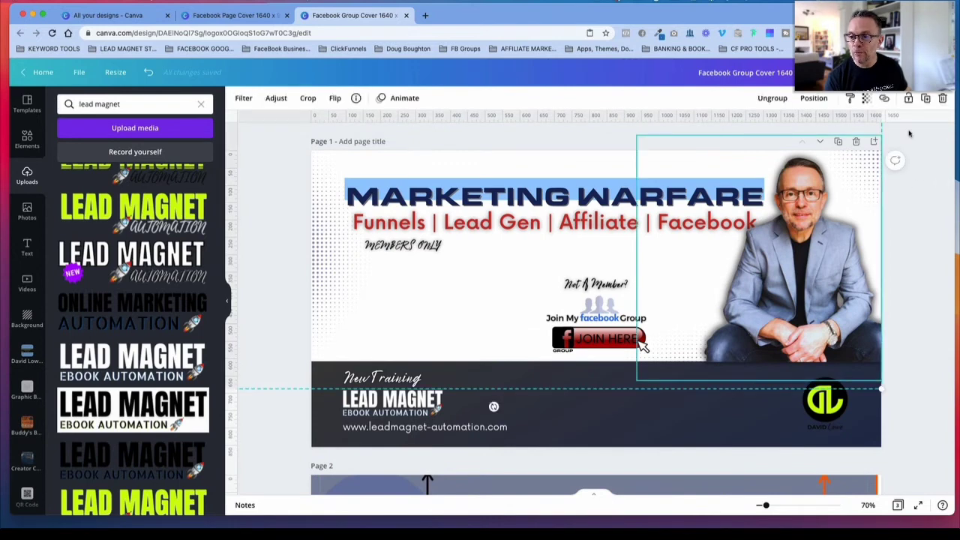
{"action": "left_click", "coordinate": [773, 98]}
{"action": "left_click", "coordinate": [863, 172]}
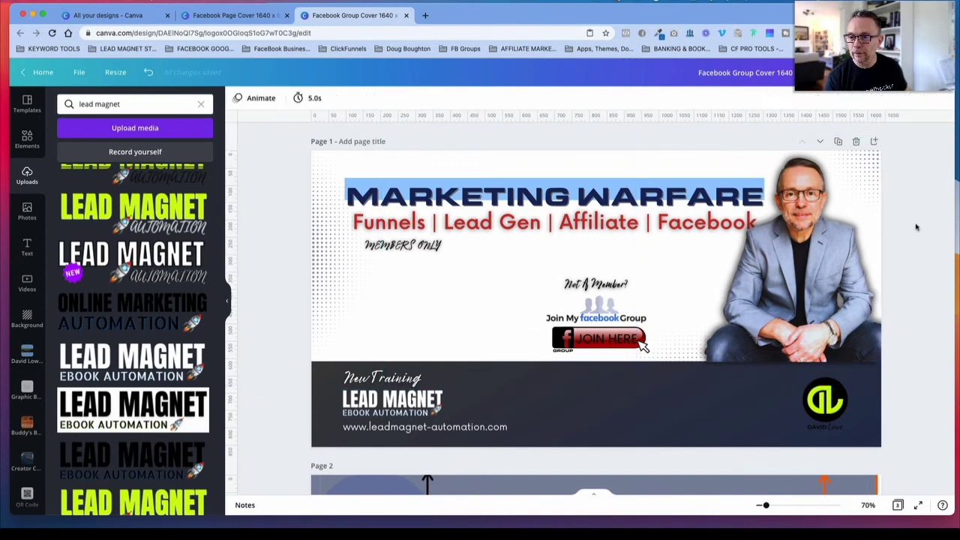
{"action": "left_click_drag", "start_coordinate": [854, 177], "coordinate": [807, 194]}
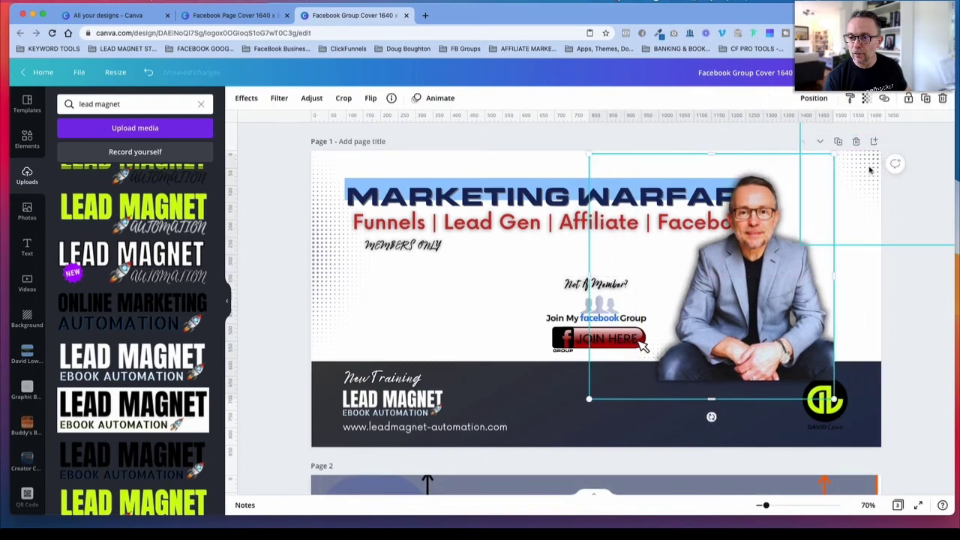
{"action": "left_click", "coordinate": [335, 242], "text": "shift"}
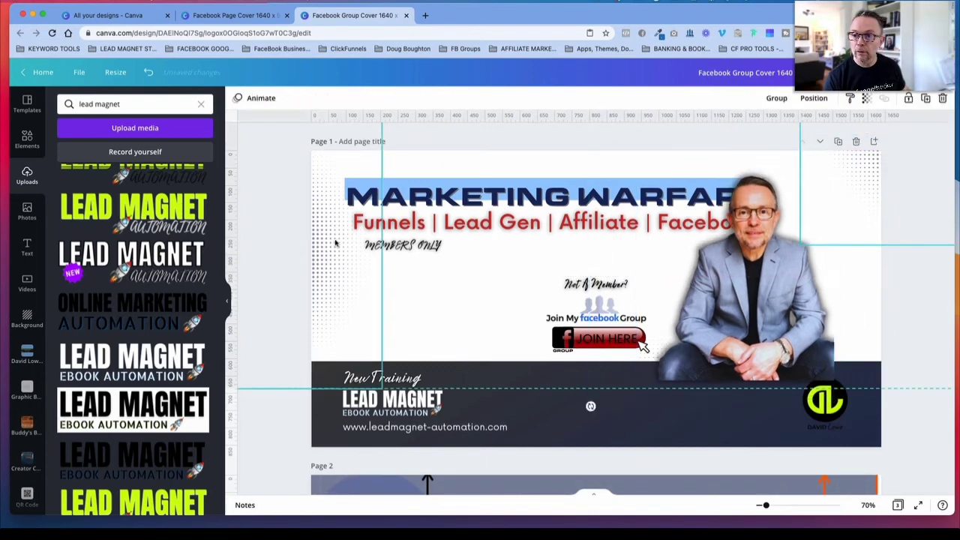
{"action": "left_click", "coordinate": [775, 99]}
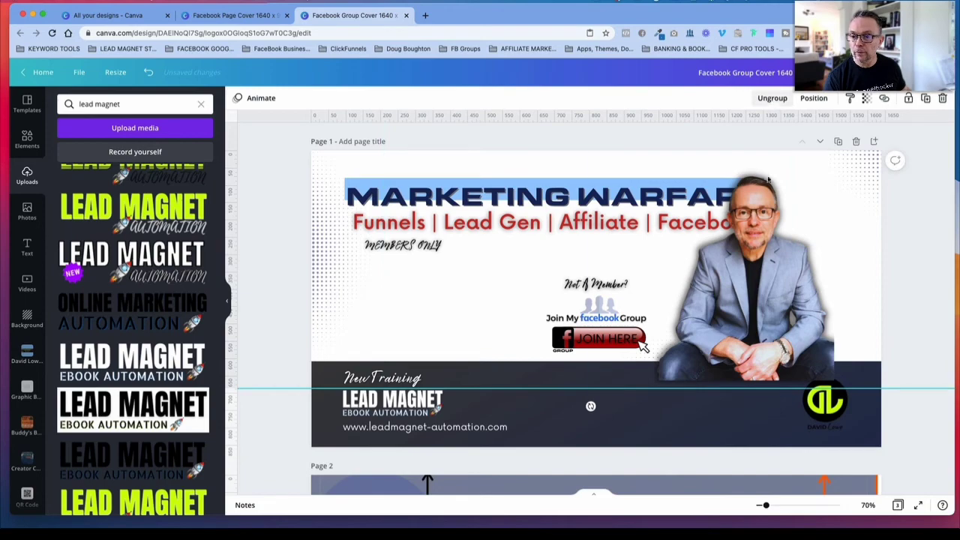
Step: Paste a copy of the grouped halftone dots onto page 3
{"action": "scroll", "coordinate": [644, 347], "scroll_direction": "down", "scroll_amount": 10}
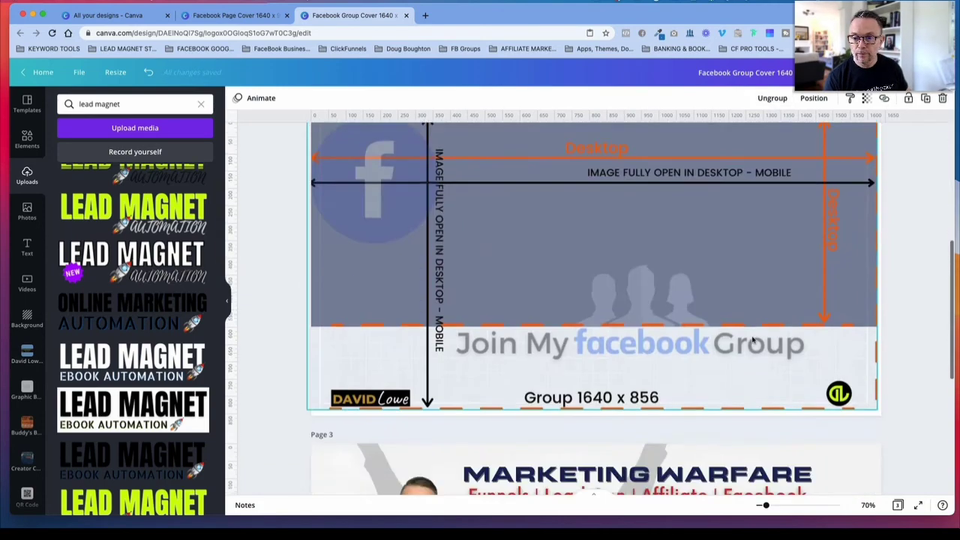
{"action": "key", "text": "super+v"}
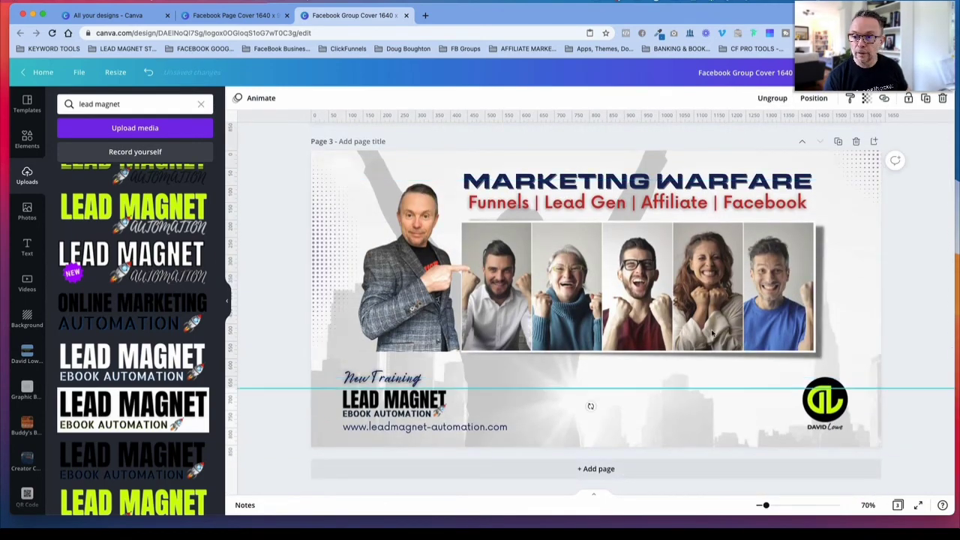
{"action": "left_click", "coordinate": [920, 275]}
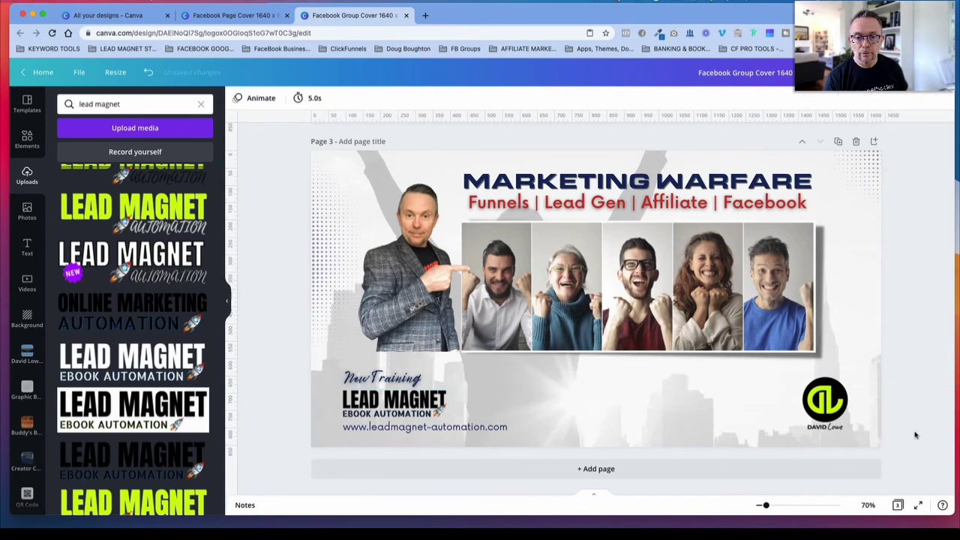
Step: Move page 1's seated portrait back to the cover's right edge, just above the dark footer
{"action": "scroll", "coordinate": [911, 428], "scroll_direction": "up", "scroll_amount": 10}
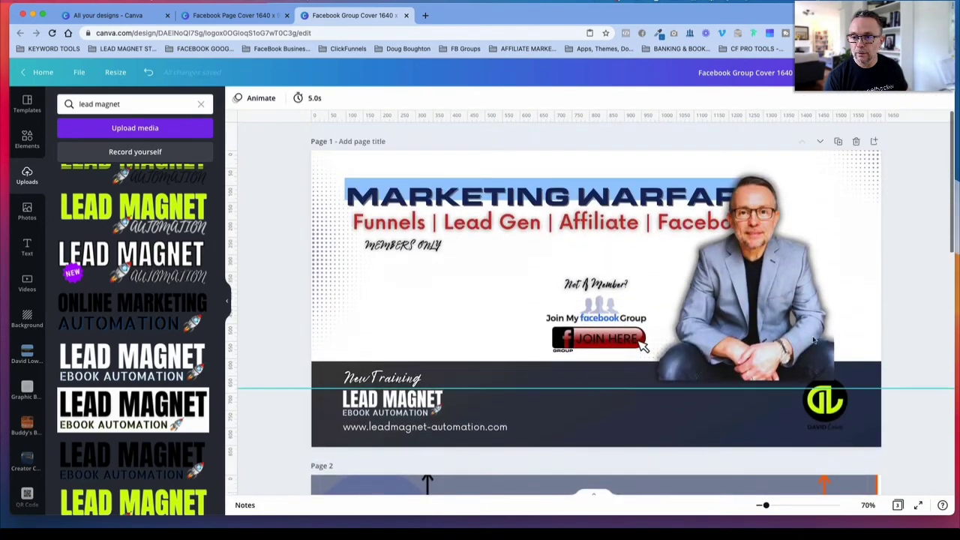
{"action": "left_click", "coordinate": [779, 315]}
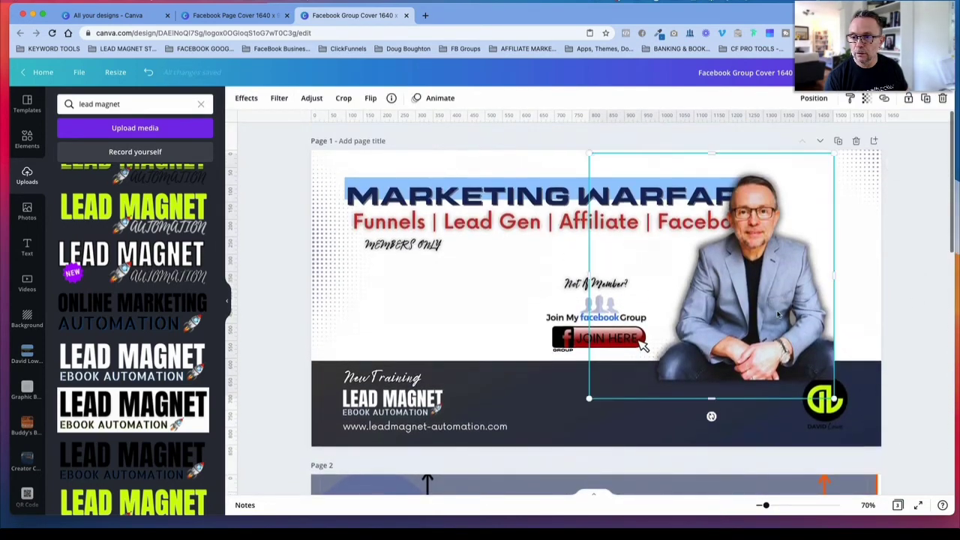
{"action": "left_click_drag", "start_coordinate": [779, 315], "coordinate": [839, 295]}
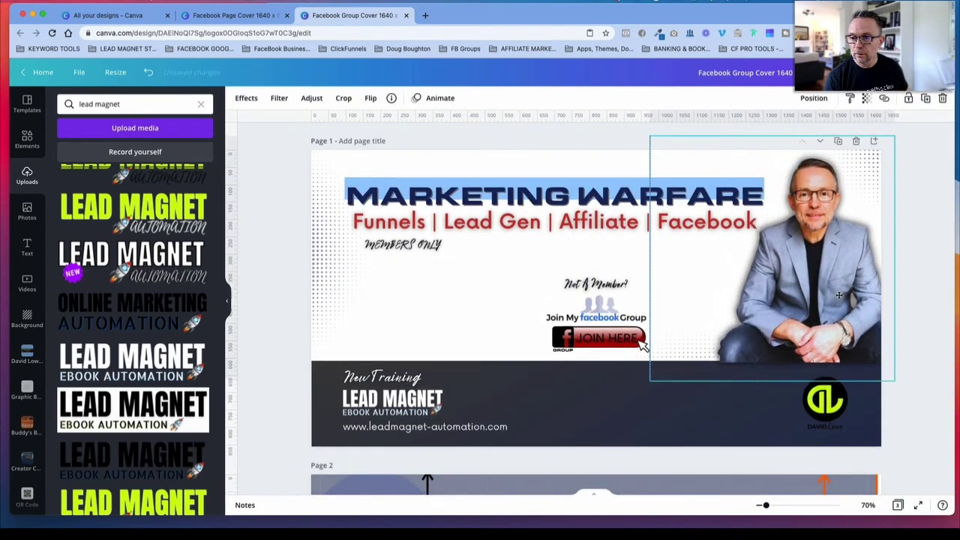
{"action": "left_click", "coordinate": [935, 295]}
Step: Ungroup the pasted halftone dots on page 3
{"action": "scroll", "coordinate": [833, 349], "scroll_direction": "down", "scroll_amount": 2}
{"action": "scroll", "coordinate": [832, 349], "scroll_direction": "up", "scroll_amount": 2}
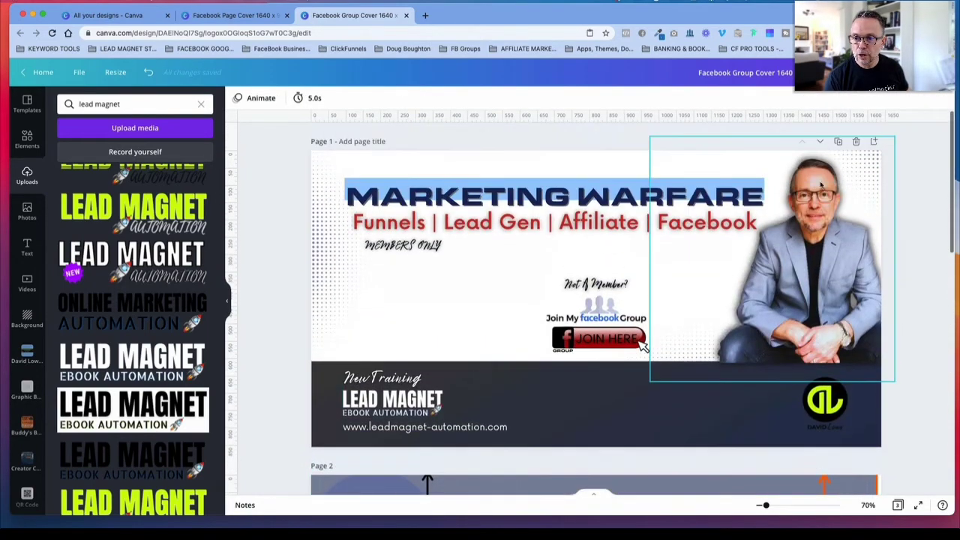
{"action": "scroll", "coordinate": [680, 349], "scroll_direction": "down", "scroll_amount": 15}
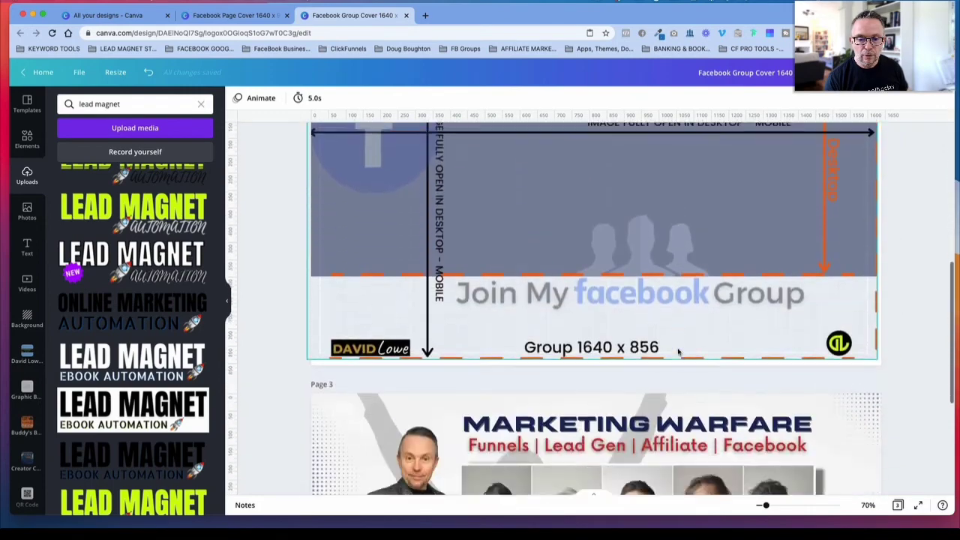
{"action": "left_click", "coordinate": [396, 281]}
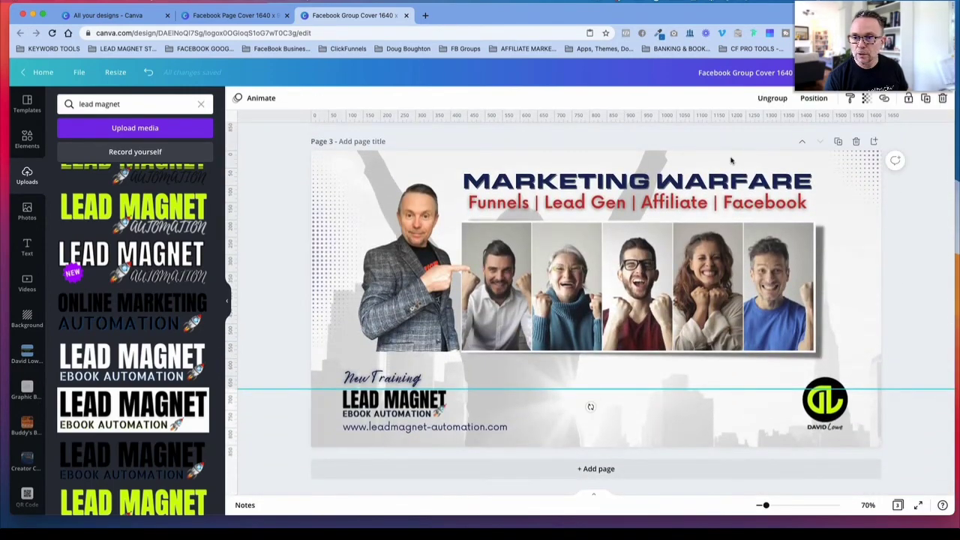
{"action": "left_click", "coordinate": [784, 102]}
{"action": "left_click", "coordinate": [910, 325]}
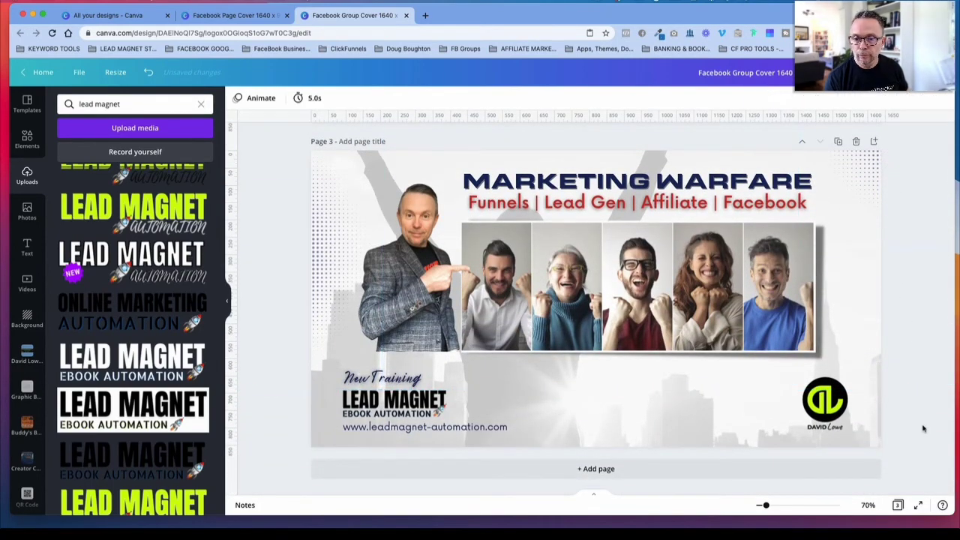
Step: Delete the pointing-man cutout from page 3, and undo the repeated paste of the halftone dots
{"action": "left_click", "coordinate": [410, 246]}
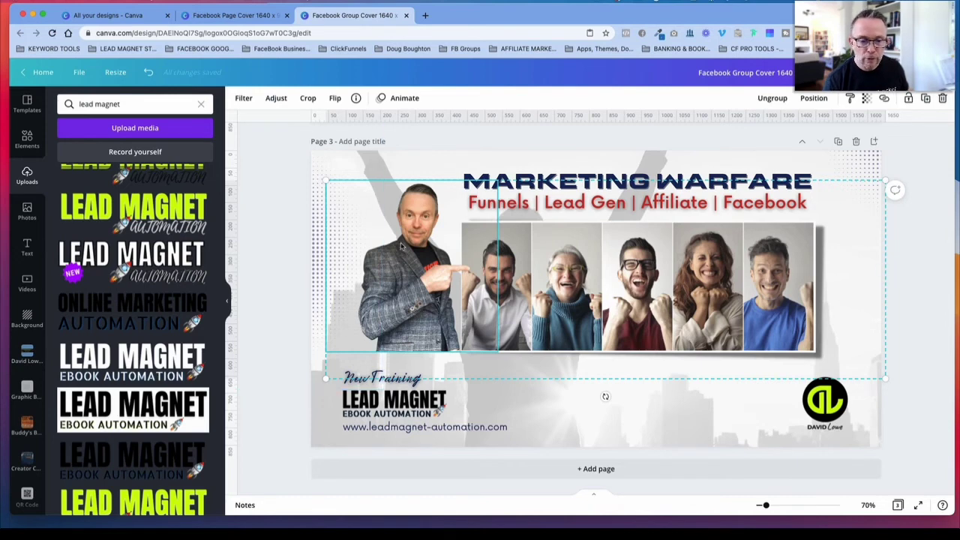
{"action": "key", "text": "Delete"}
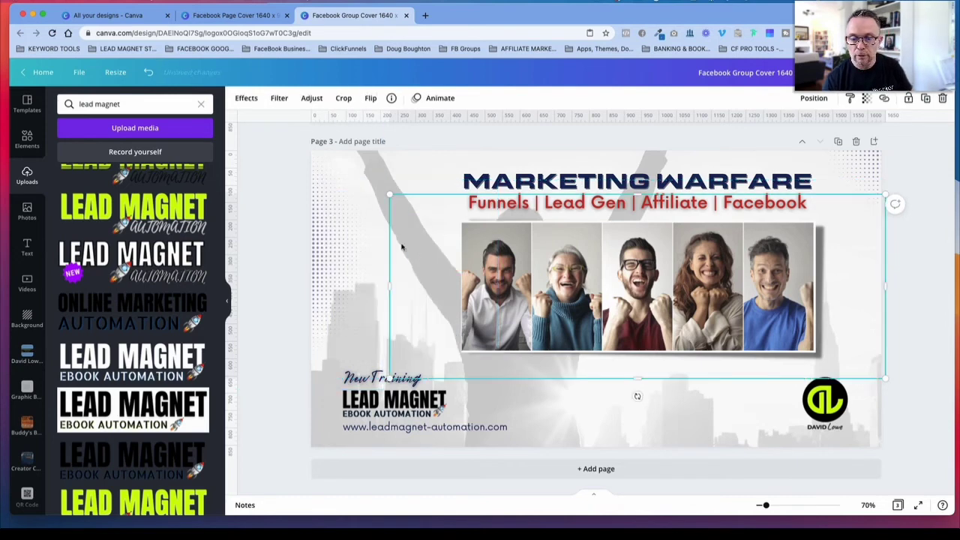
{"action": "left_click", "coordinate": [291, 256]}
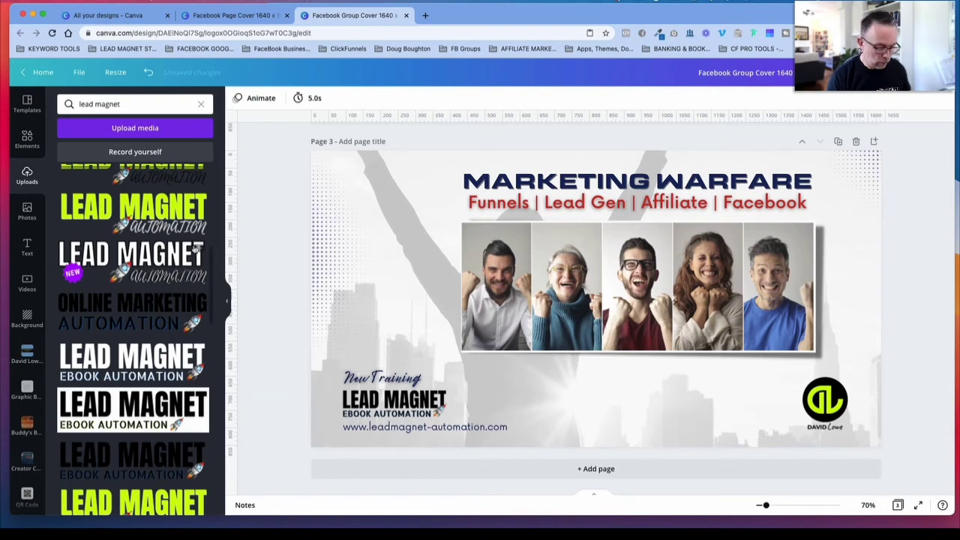
{"action": "left_click", "coordinate": [269, 271]}
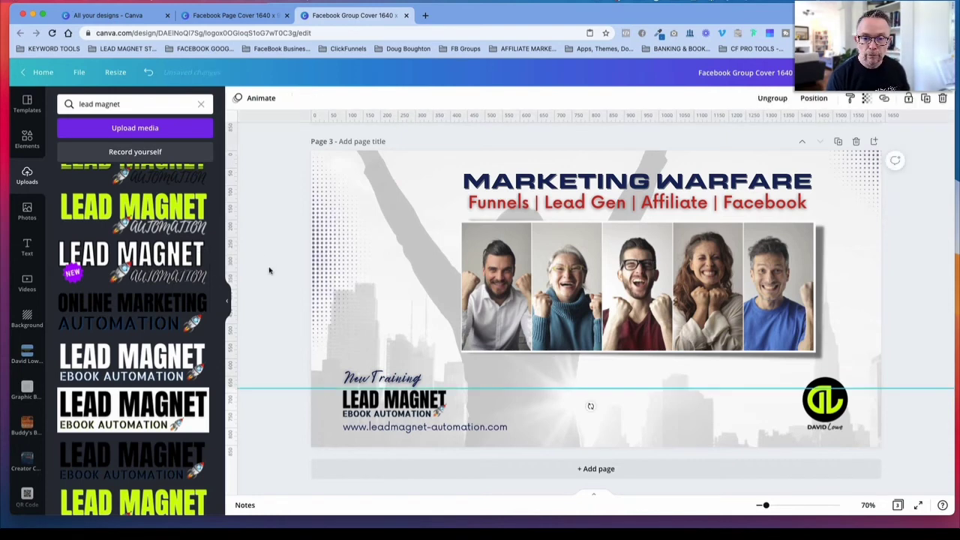
{"action": "key", "text": "super+z"}
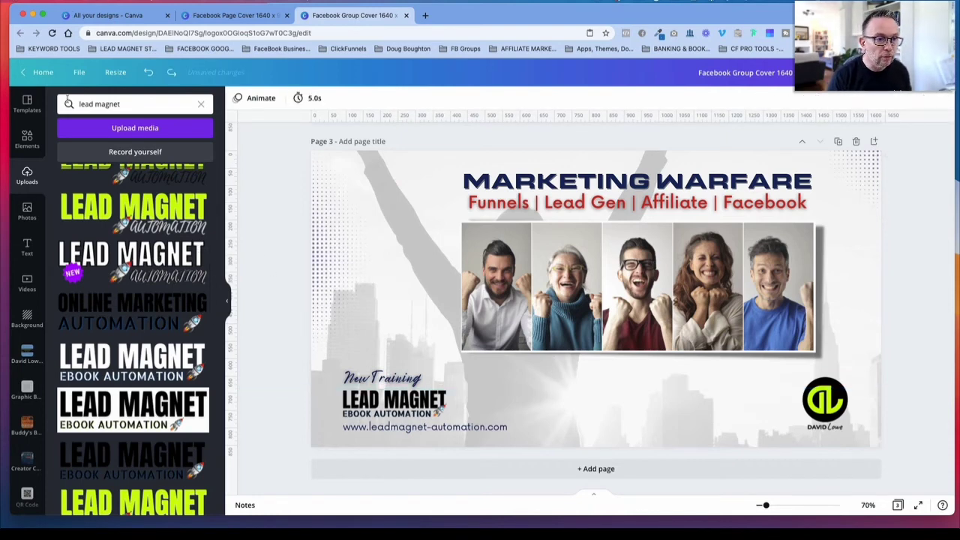
Step: Search the uploads by the presenter's first name, add the pointing-man cutout to page 3 and place it beside the photo strip, over the footer logo
{"action": "left_click_drag", "start_coordinate": [133, 105], "coordinate": [51, 106]}
{"action": "type", "text": "da"}
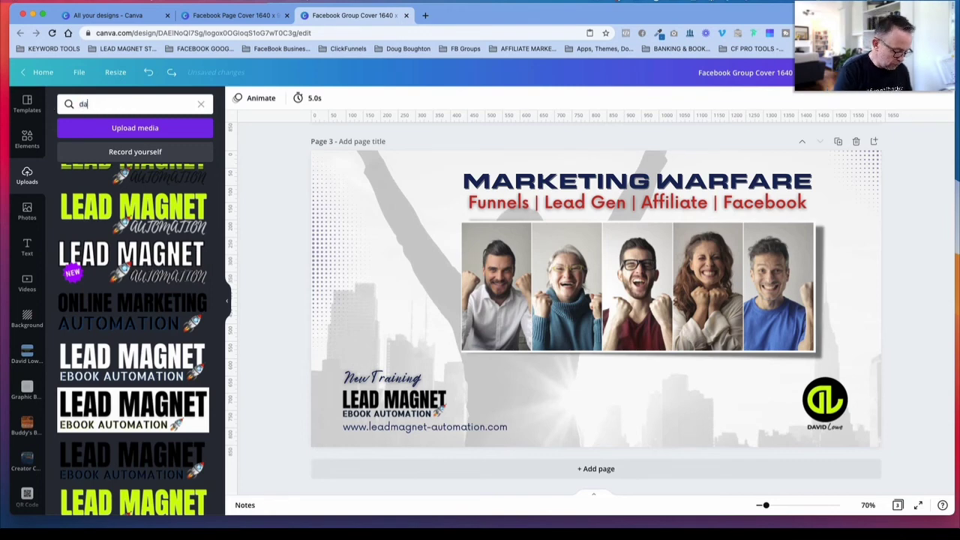
{"action": "type", "text": "vid"}
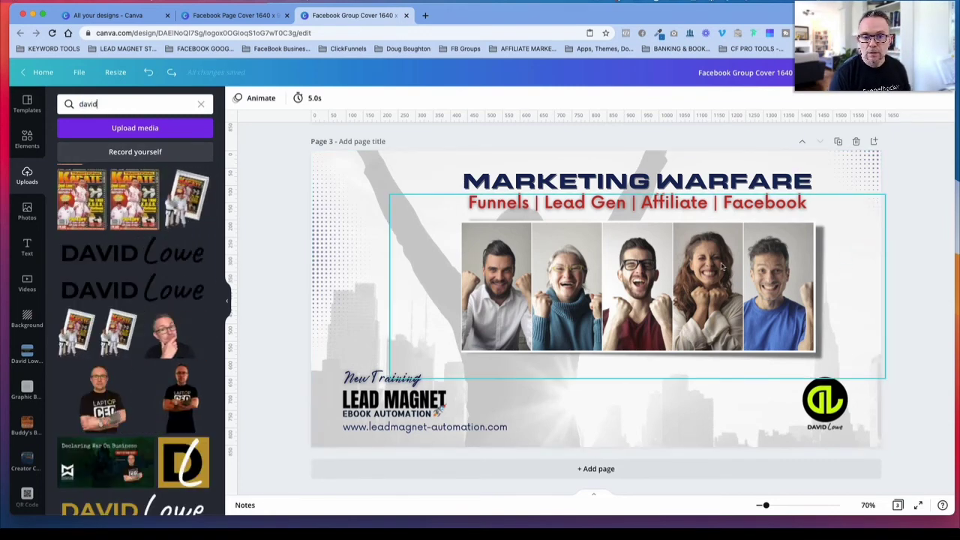
{"action": "scroll", "coordinate": [173, 186], "scroll_direction": "down", "scroll_amount": 10}
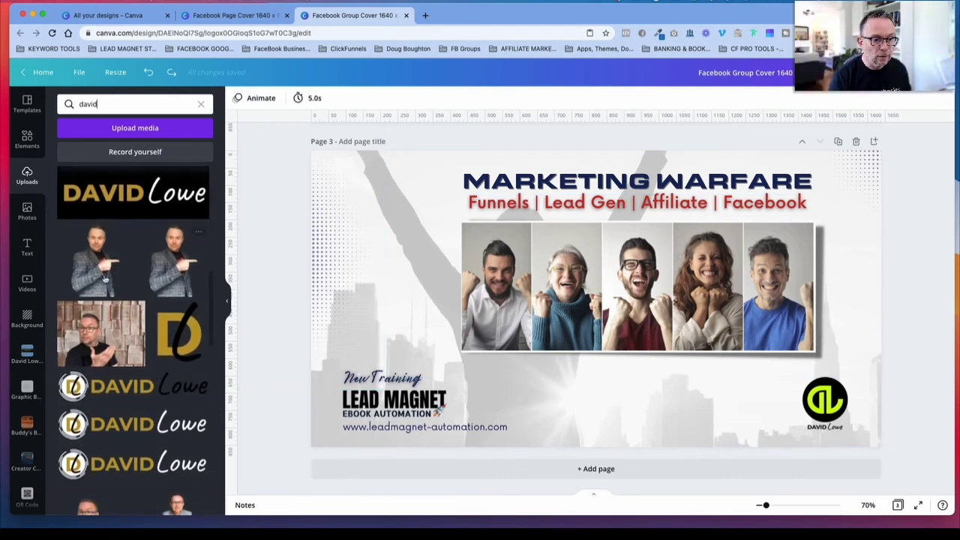
{"action": "left_click", "coordinate": [102, 274]}
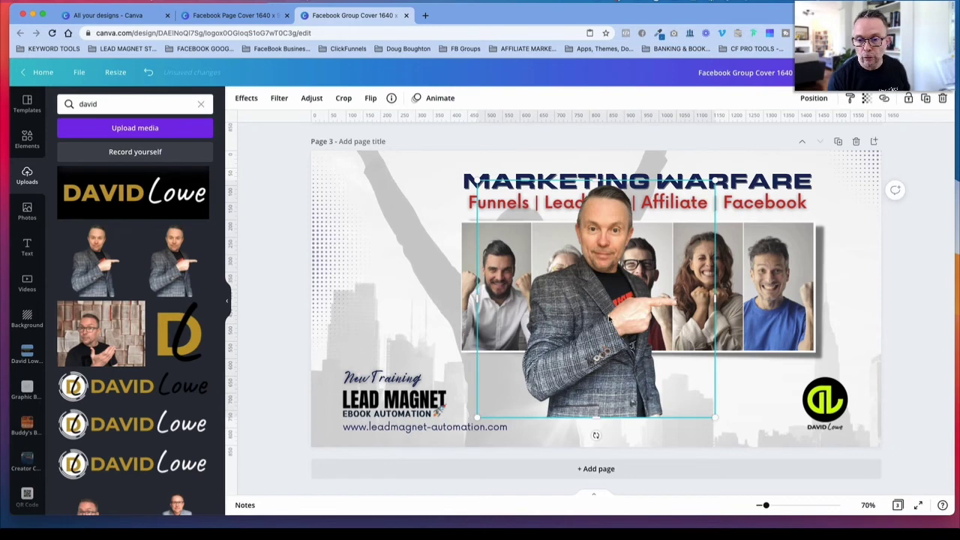
{"action": "left_click_drag", "start_coordinate": [609, 319], "coordinate": [427, 306]}
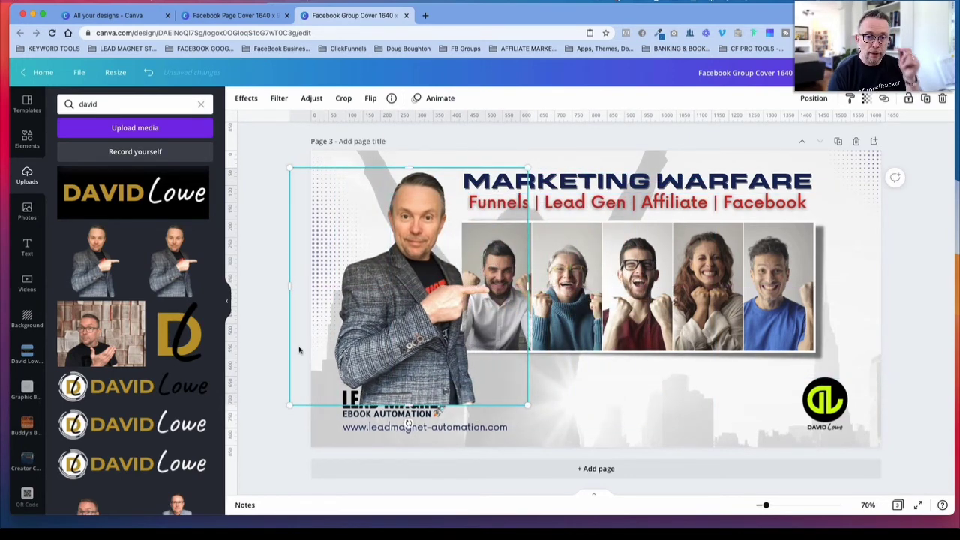
Step: Look through the image effects available for the pointing-man cutout, down to the shadow styles
{"action": "left_click", "coordinate": [245, 99]}
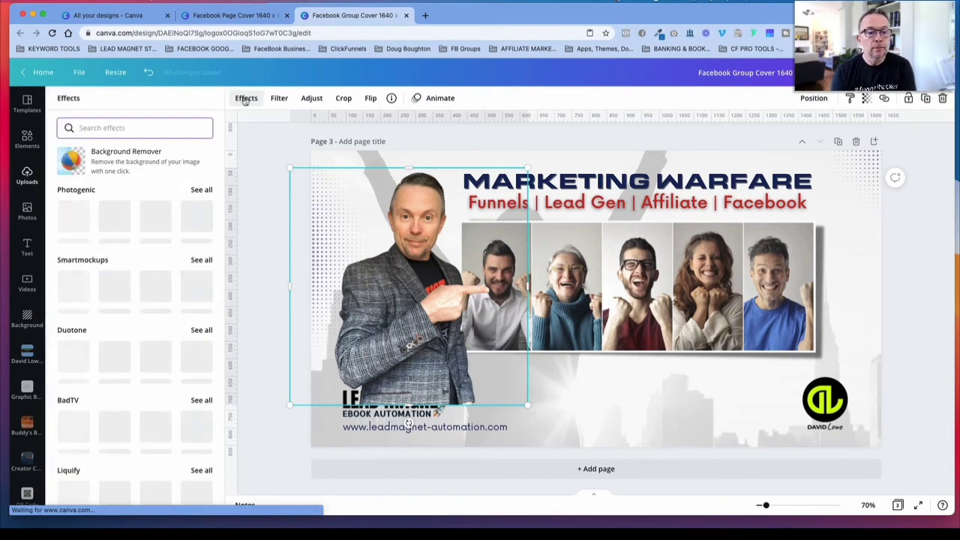
{"action": "scroll", "coordinate": [136, 409], "scroll_direction": "down", "scroll_amount": 1}
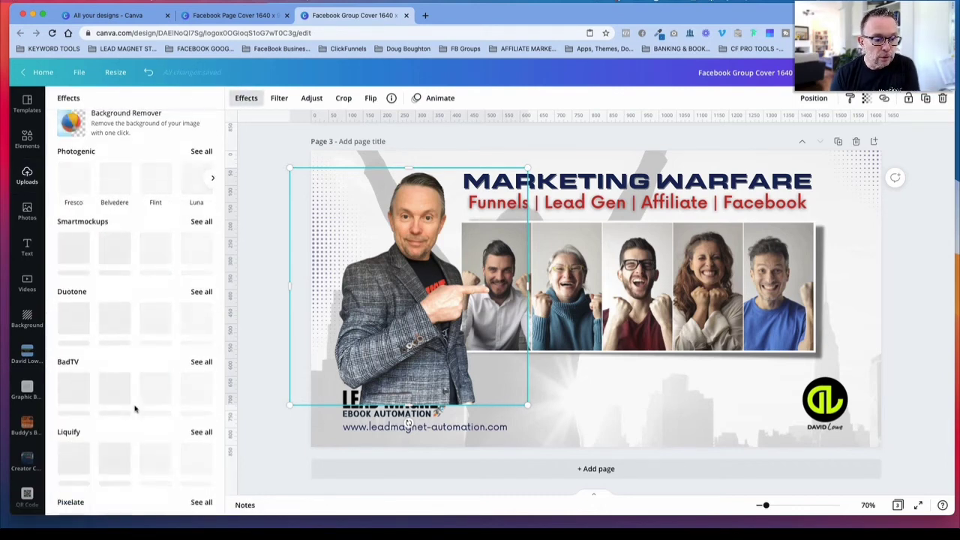
{"action": "scroll", "coordinate": [135, 409], "scroll_direction": "down", "scroll_amount": 8}
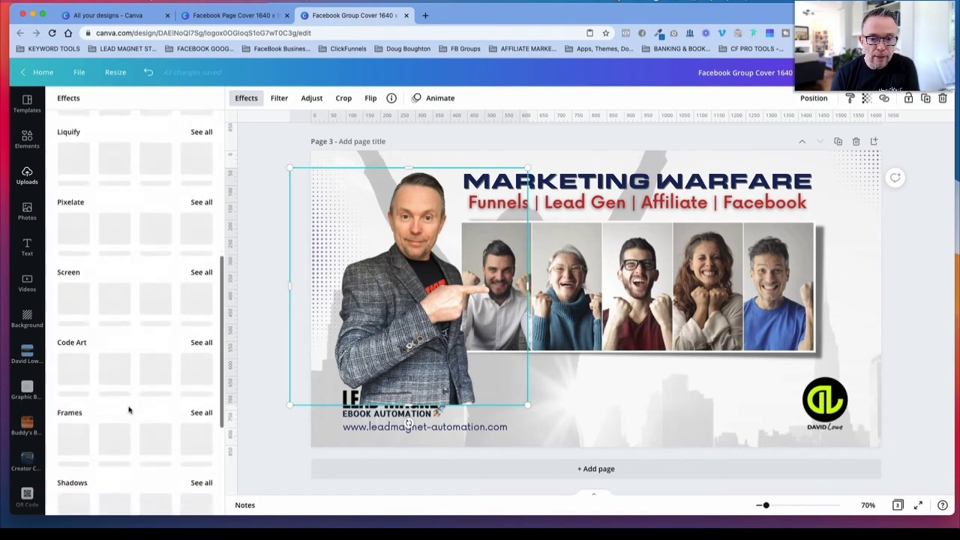
{"action": "scroll", "coordinate": [129, 409], "scroll_direction": "down", "scroll_amount": 4}
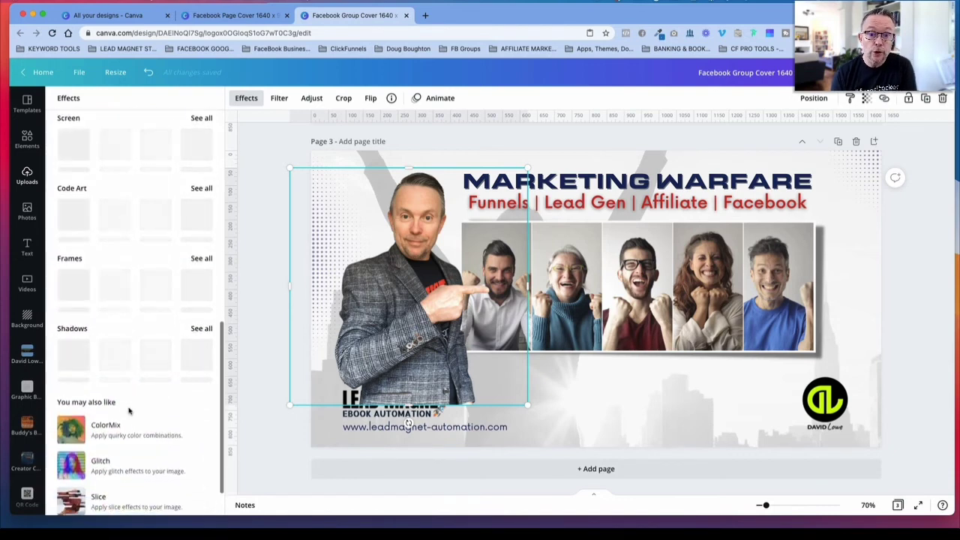
Step: Enlarge page 3's upper-right halftone dots and make the dots stand out more strongly
{"action": "left_click", "coordinate": [850, 172]}
{"action": "left_click_drag", "start_coordinate": [836, 178], "coordinate": [835, 188]}
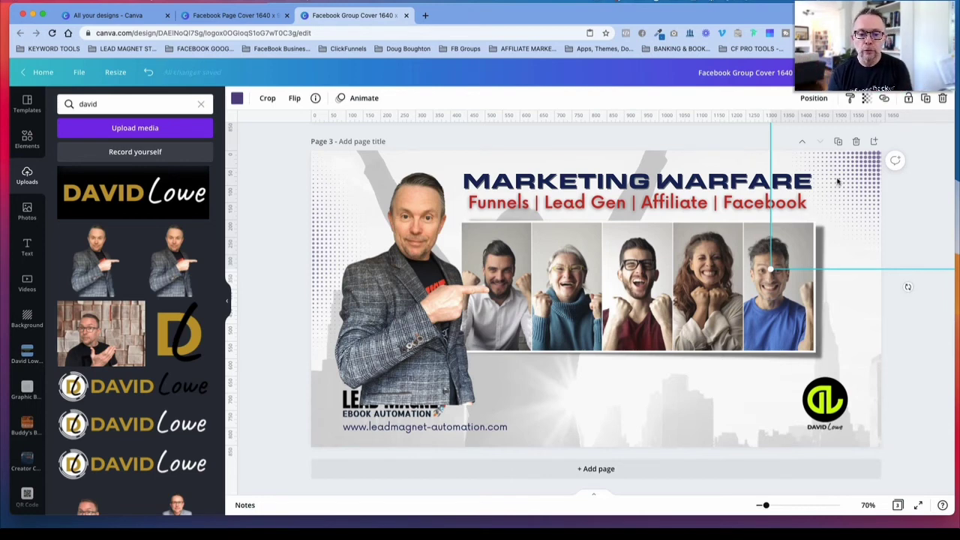
Step: Give the pointing-man cutout a black Glow shadow with size 4, transparency 50 and blur 3
{"action": "left_click", "coordinate": [402, 286]}
{"action": "left_click", "coordinate": [246, 98]}
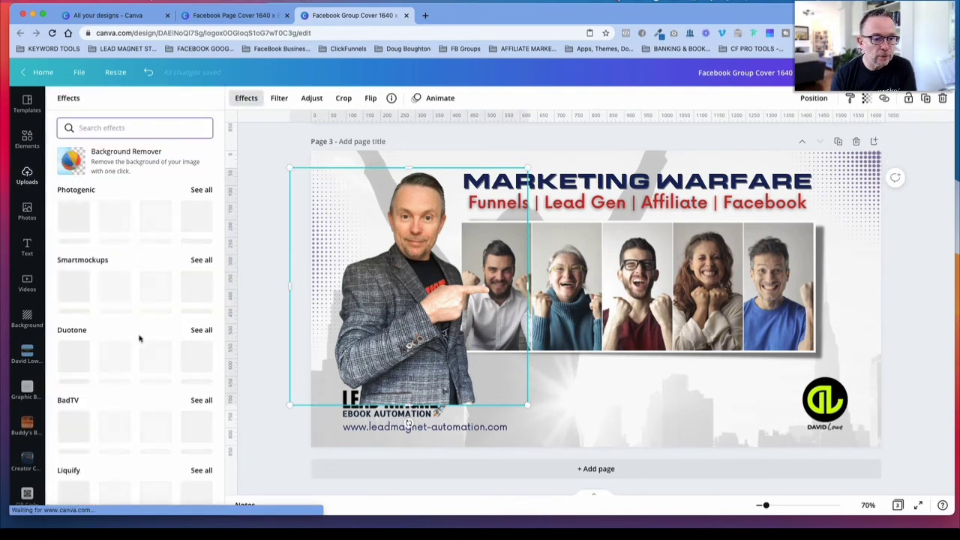
{"action": "scroll", "coordinate": [139, 339], "scroll_direction": "down", "scroll_amount": 10}
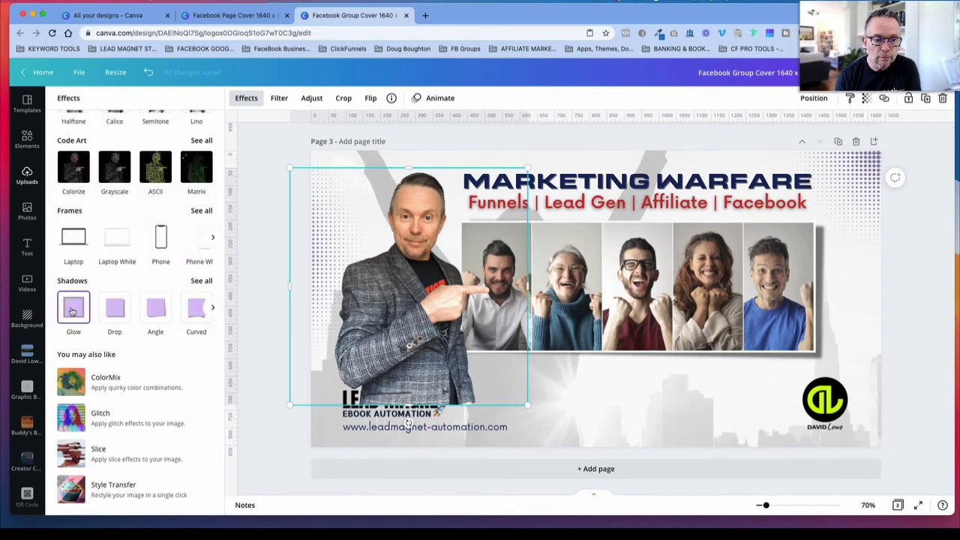
{"action": "left_click", "coordinate": [72, 309]}
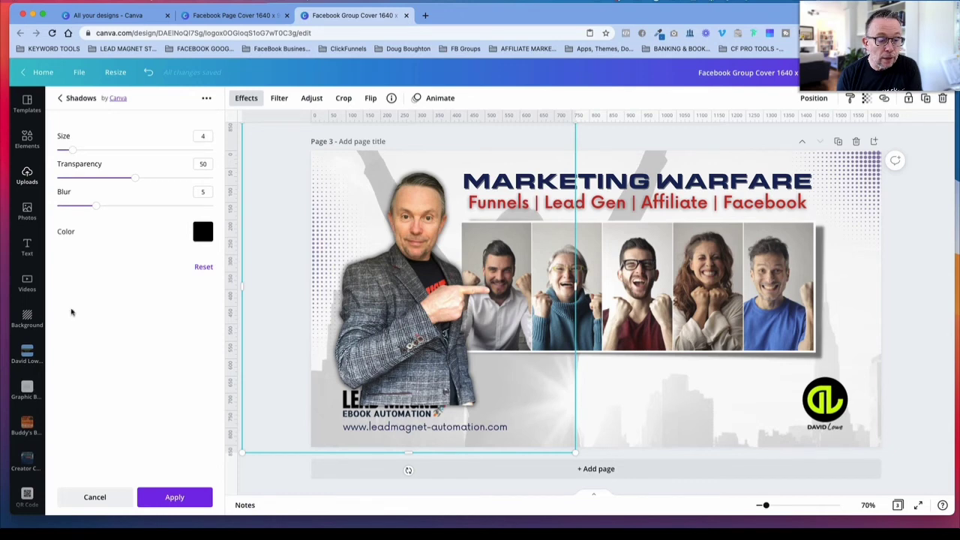
{"action": "mouse_move", "coordinate": [95, 207]}
{"action": "left_mouse_down"}
{"action": "mouse_move", "coordinate": [59, 207]}
{"action": "mouse_move", "coordinate": [79, 208]}
{"action": "left_mouse_up"}
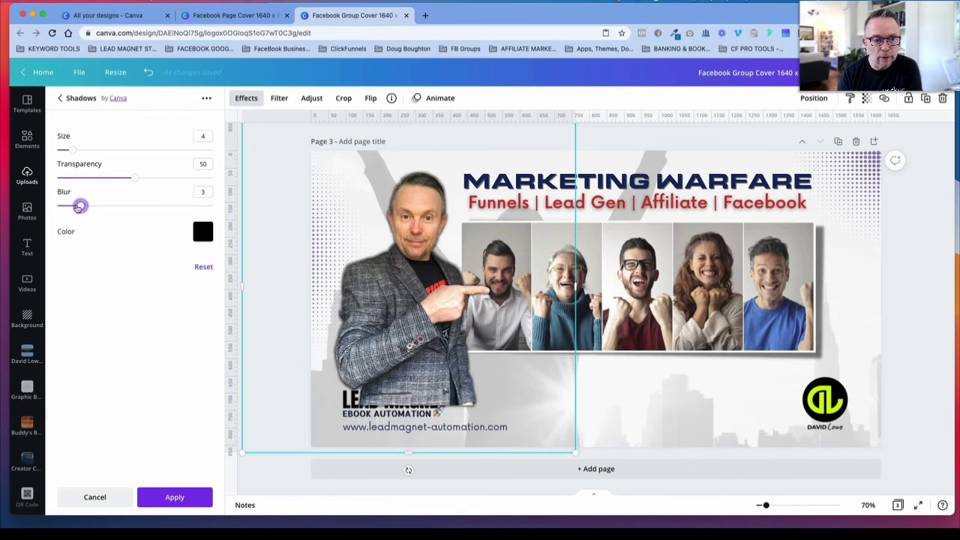
{"action": "mouse_move", "coordinate": [135, 179]}
{"action": "left_mouse_down"}
{"action": "mouse_move", "coordinate": [204, 179]}
{"action": "mouse_move", "coordinate": [68, 178]}
{"action": "mouse_move", "coordinate": [135, 178]}
{"action": "left_mouse_up"}
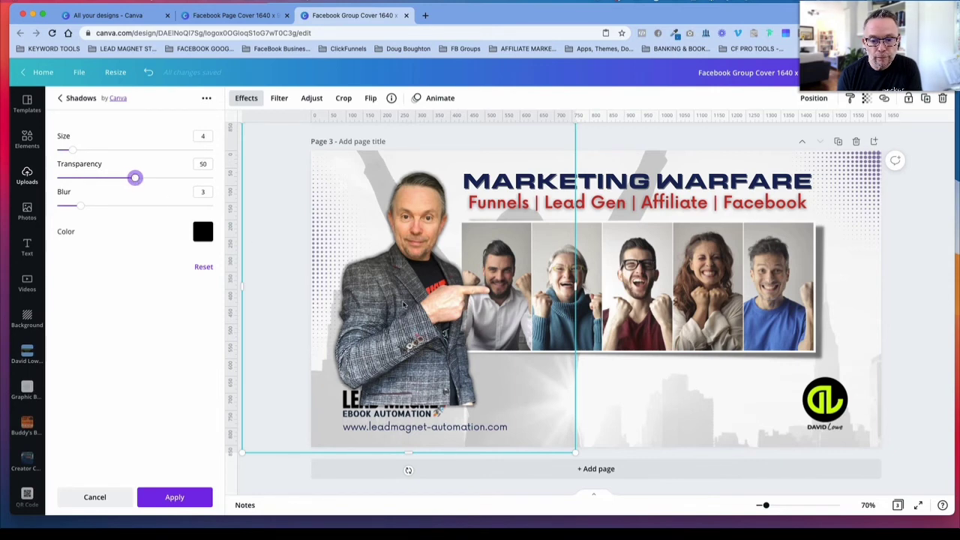
Step: Shrink the pointing-man cutout and position it beside the photo strip, just above the New Training text
{"action": "left_click_drag", "start_coordinate": [558, 438], "coordinate": [535, 409]}
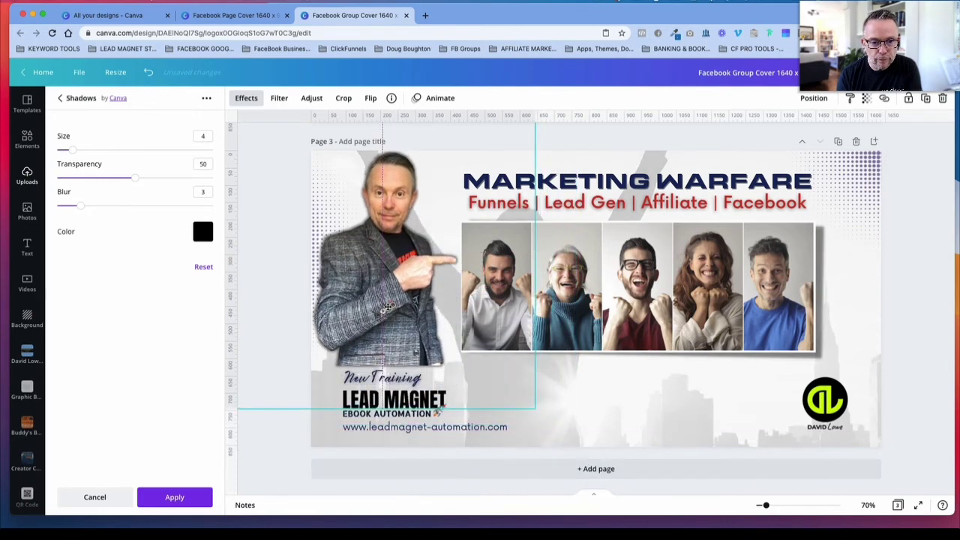
{"action": "left_click_drag", "start_coordinate": [388, 307], "coordinate": [388, 307]}
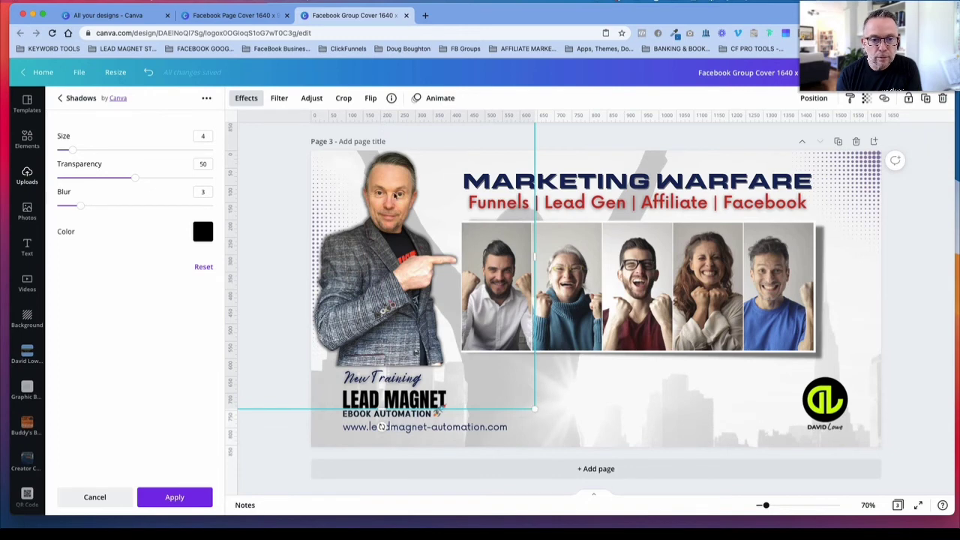
{"action": "scroll", "coordinate": [400, 218], "scroll_direction": "up", "scroll_amount": 1}
{"action": "left_click_drag", "start_coordinate": [530, 144], "coordinate": [517, 154]}
{"action": "left_click_drag", "start_coordinate": [342, 312], "coordinate": [357, 310]}
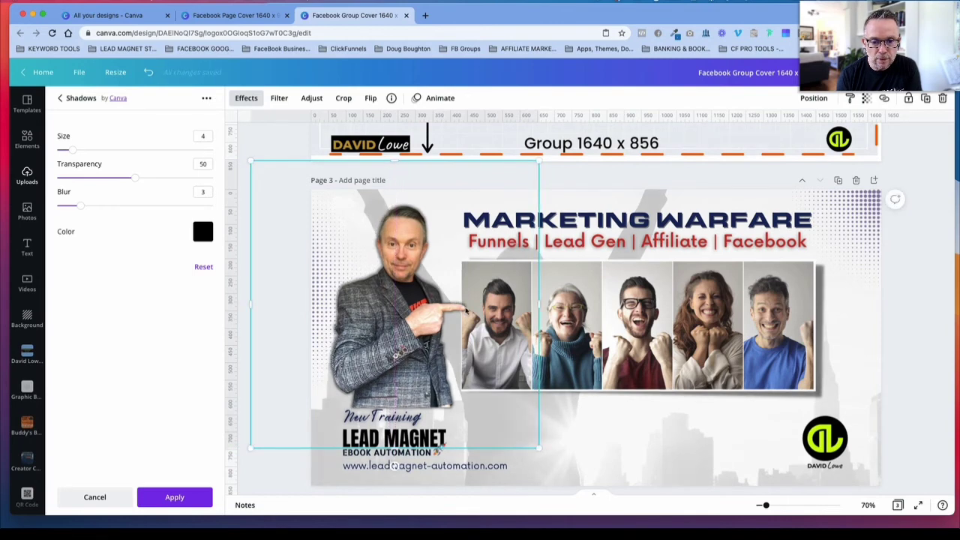
{"action": "left_click_drag", "start_coordinate": [248, 161], "coordinate": [235, 153]}
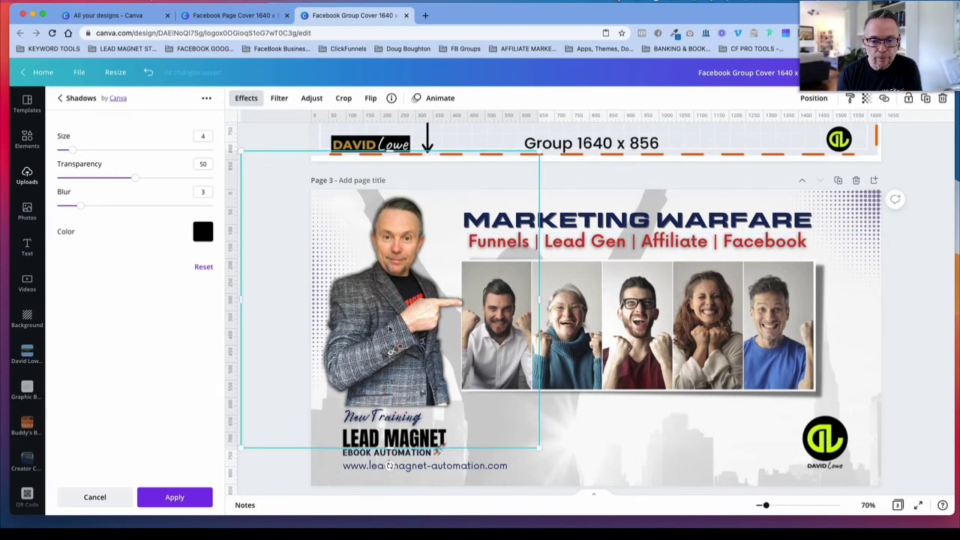
{"action": "left_click_drag", "start_coordinate": [390, 329], "coordinate": [389, 327]}
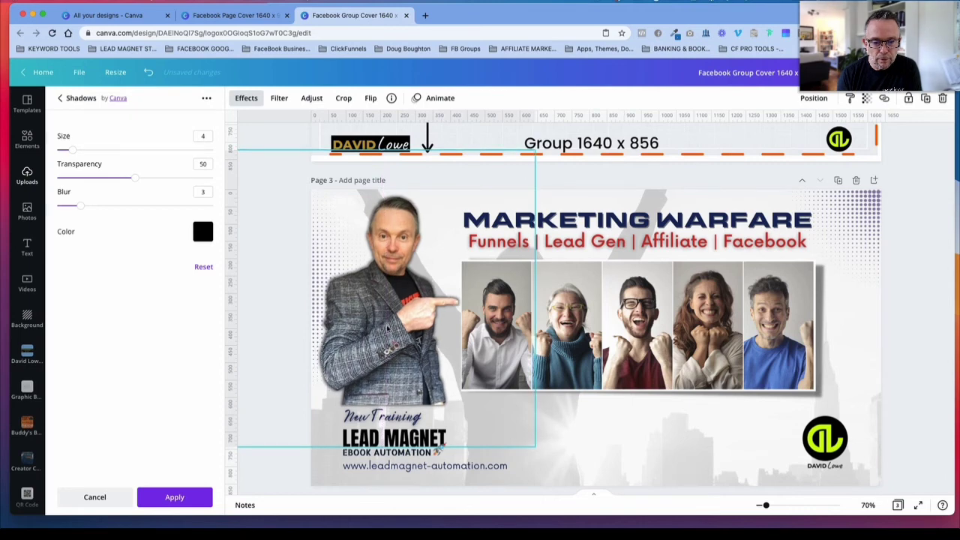
{"action": "left_click", "coordinate": [574, 463]}
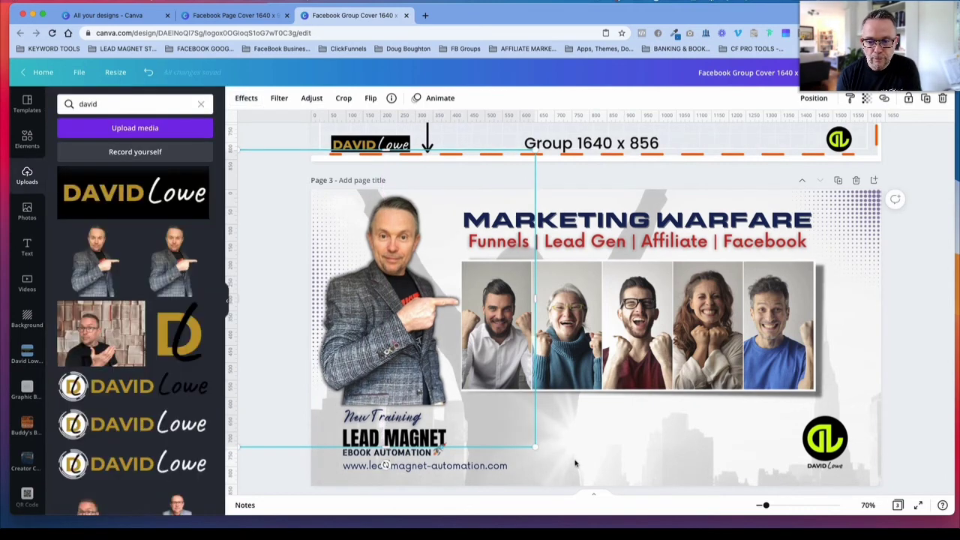
{"action": "left_click", "coordinate": [576, 464]}
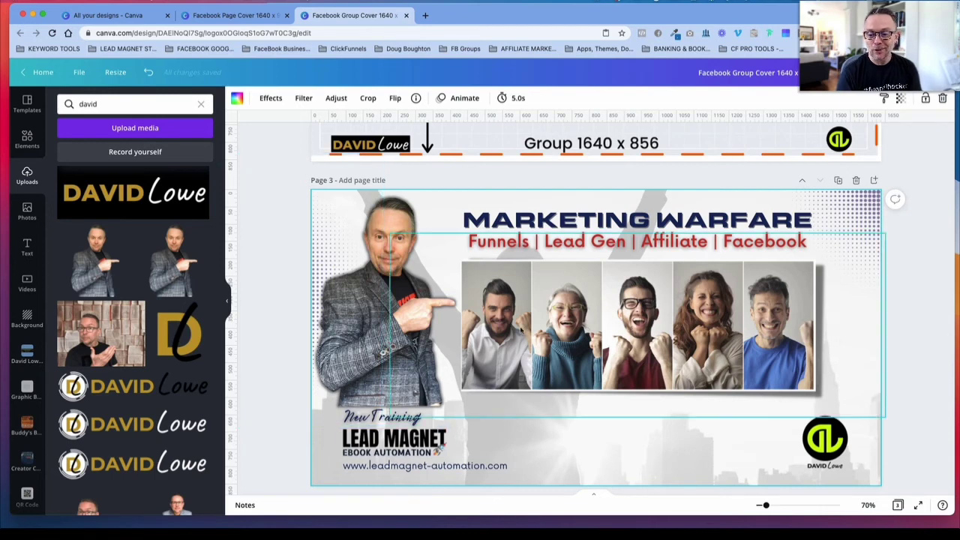
{"action": "left_click", "coordinate": [904, 330]}
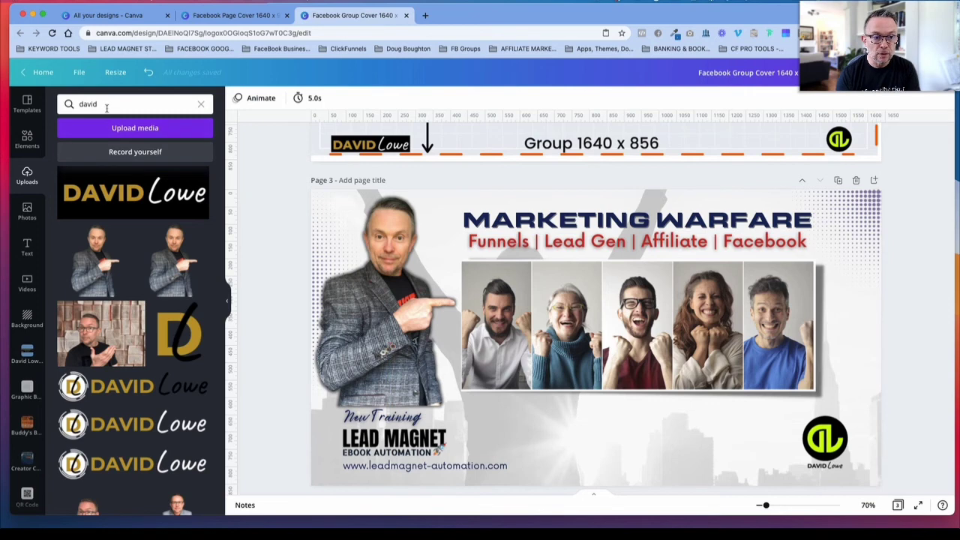
Step: Search the photo library for "success + yes + fist" and look through the matching pictures
{"action": "left_click", "coordinate": [27, 211]}
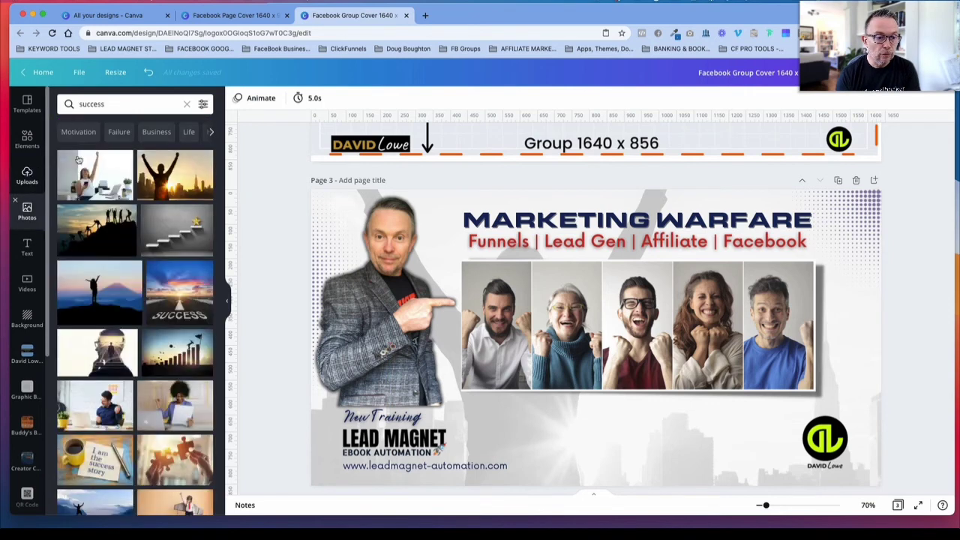
{"action": "left_click", "coordinate": [112, 104]}
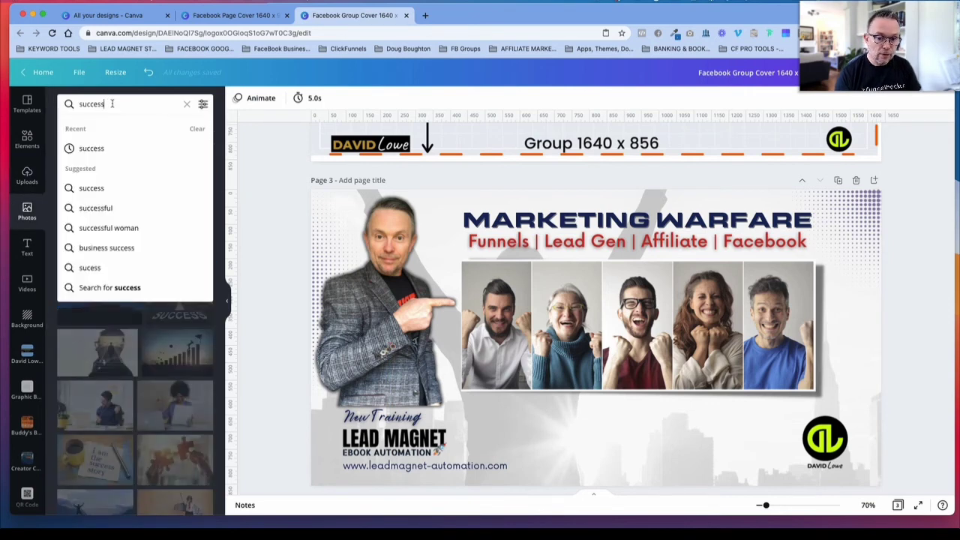
{"action": "type", "text": "yes"}
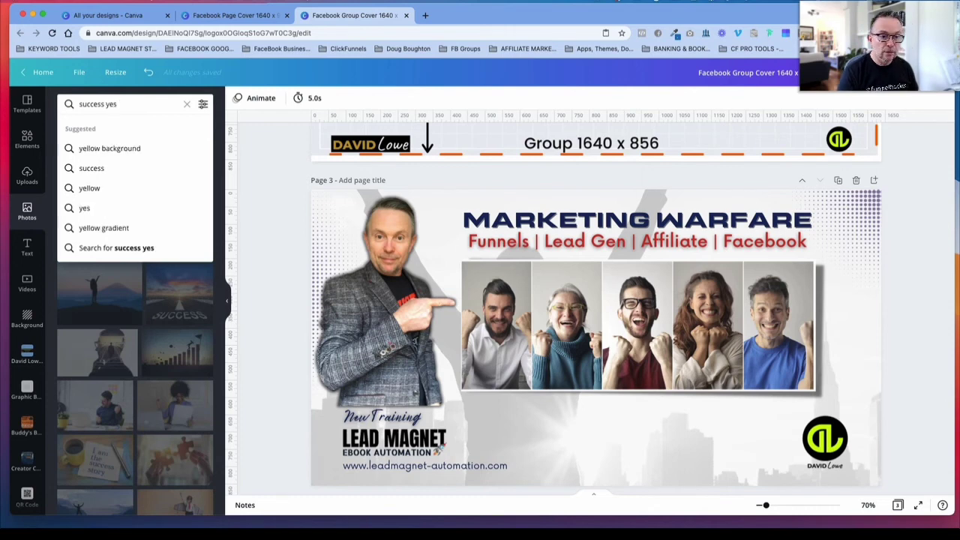
{"action": "key", "text": "BackSpace"}
{"action": "key", "text": "BackSpace"}
{"action": "key", "text": "BackSpace"}
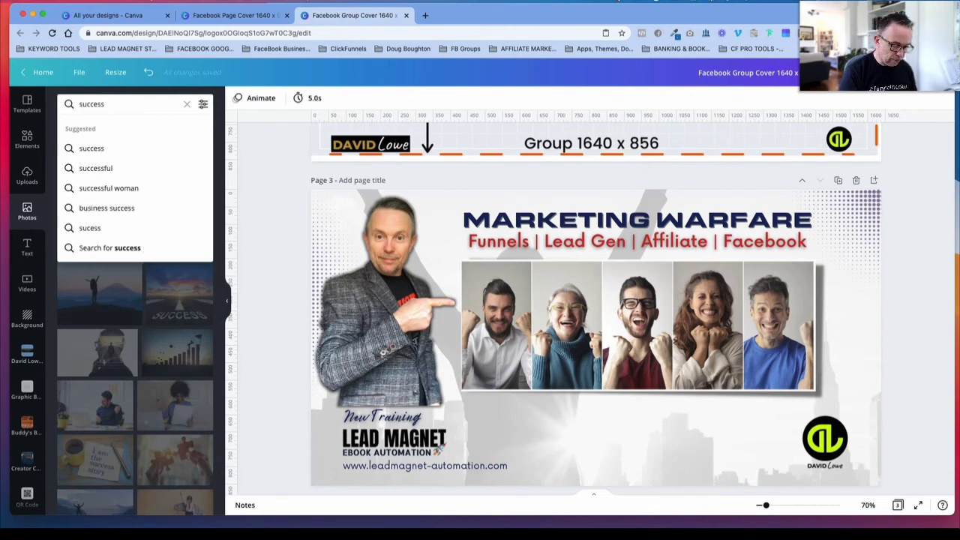
{"action": "type", "text": "+ ye"}
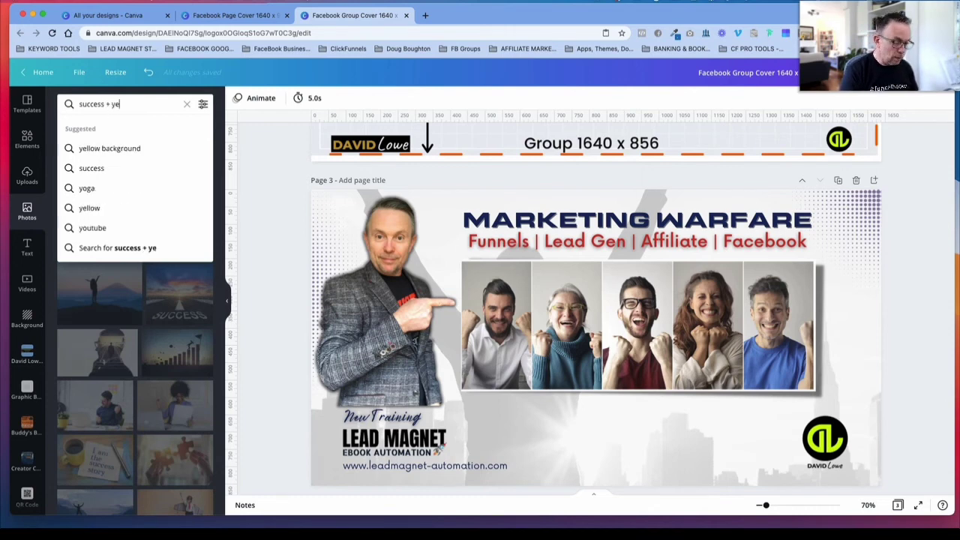
{"action": "type", "text": "s +"}
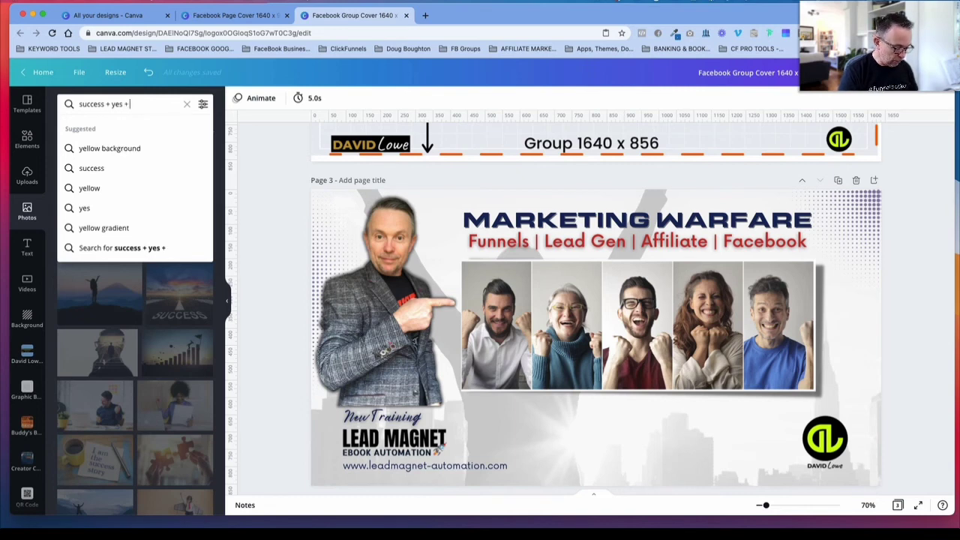
{"action": "type", "text": " fist"}
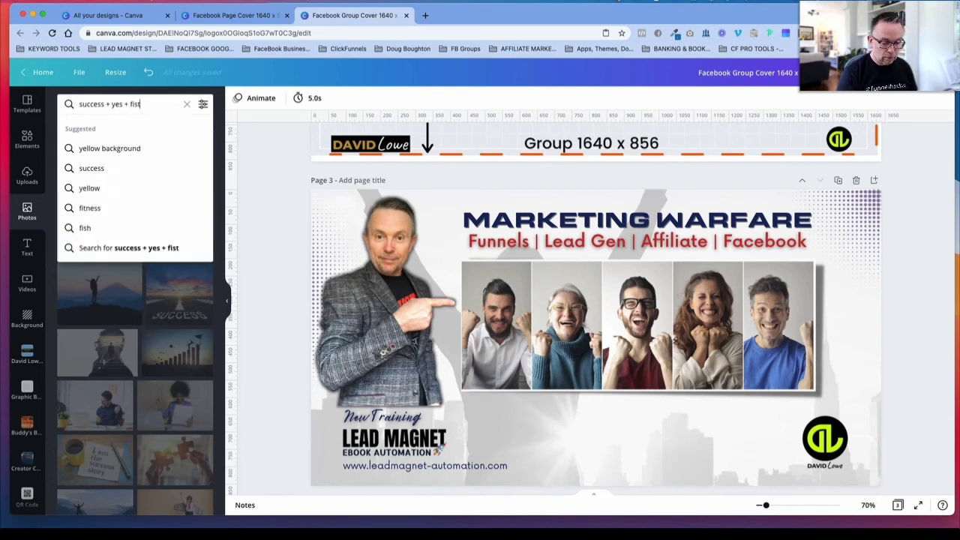
{"action": "key", "text": "Return"}
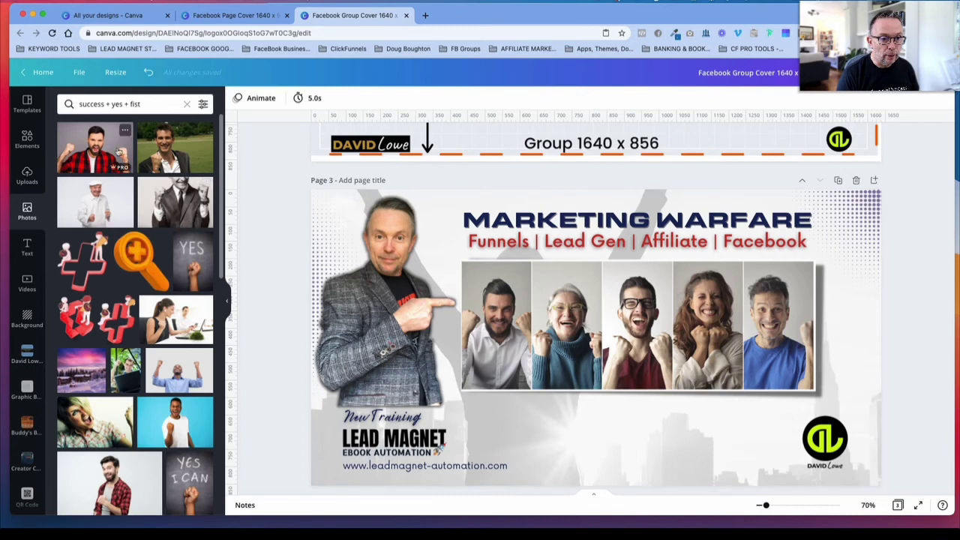
{"action": "scroll", "coordinate": [157, 329], "scroll_direction": "down", "scroll_amount": 3}
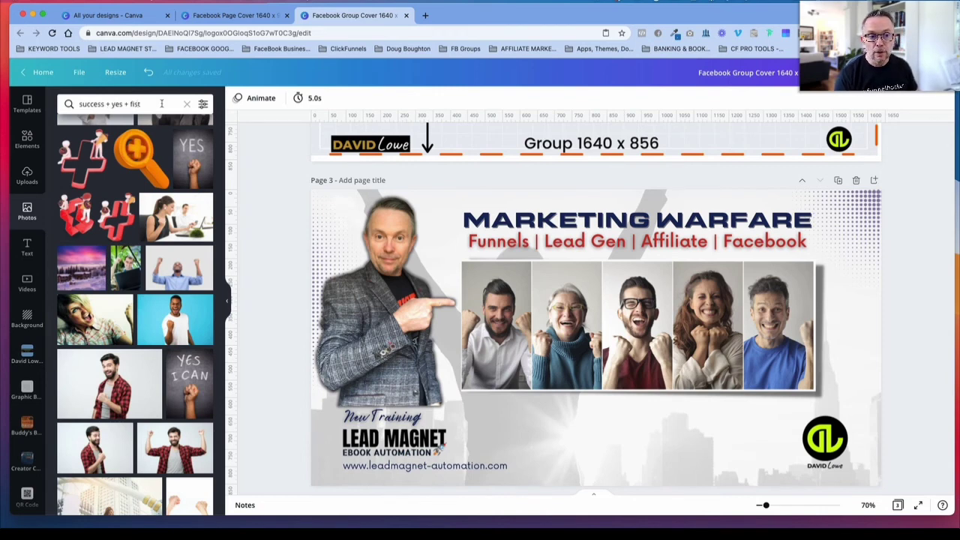
Step: Clear the photo search and search the library for "success" again
{"action": "left_click", "coordinate": [187, 104]}
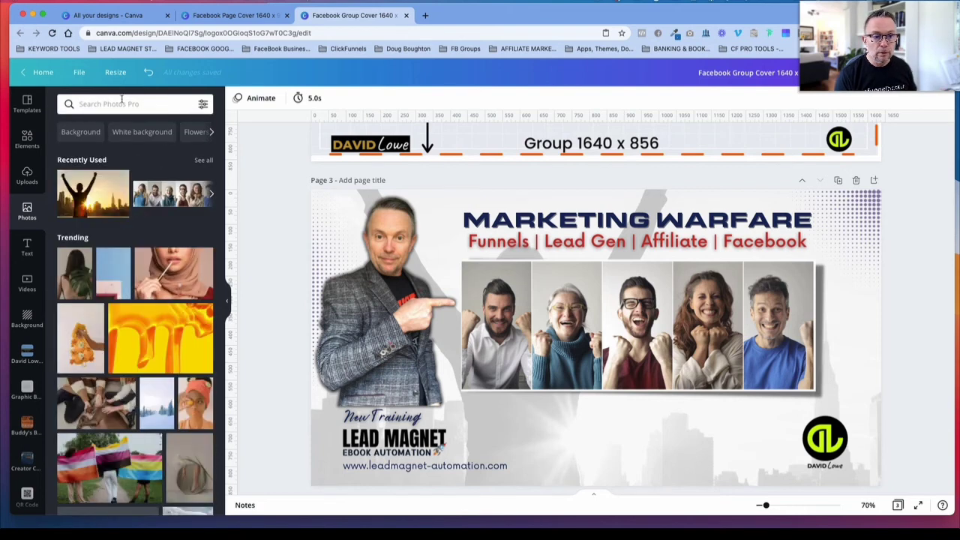
{"action": "type", "text": "s"}
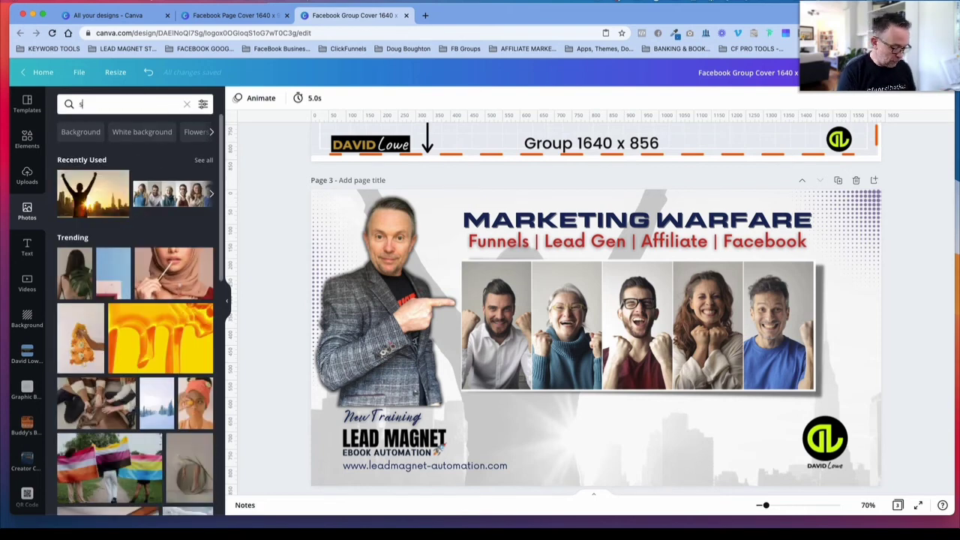
{"action": "type", "text": "uccess"}
{"action": "key", "text": "Return"}
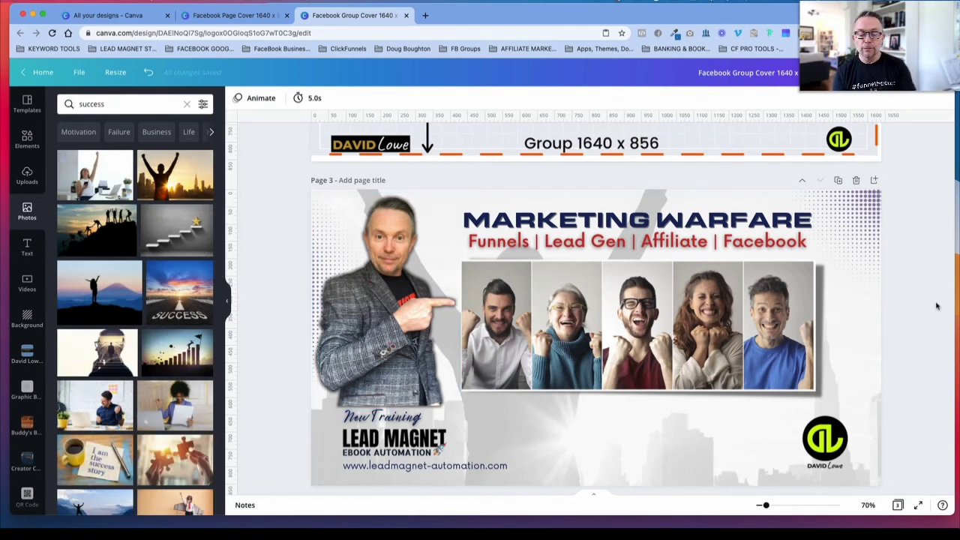
Step: Move the semi-transparent group safe-area guide from page 2 onto page 3, aligned over the whole cover
{"action": "scroll", "coordinate": [902, 308], "scroll_direction": "down", "scroll_amount": 1}
{"action": "scroll", "coordinate": [902, 307], "scroll_direction": "up", "scroll_amount": 2}
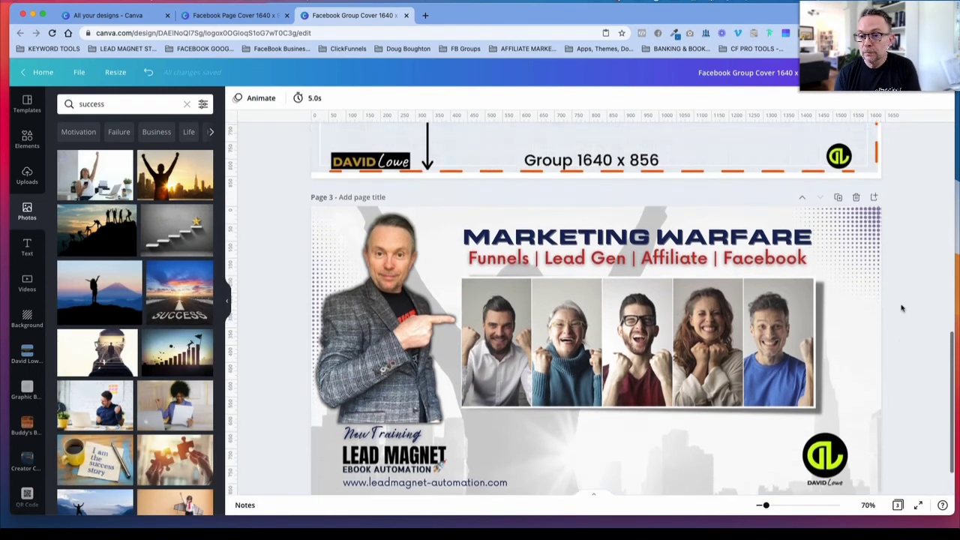
{"action": "scroll", "coordinate": [902, 308], "scroll_direction": "up", "scroll_amount": 3}
{"action": "left_click_drag", "start_coordinate": [714, 173], "coordinate": [716, 505]}
{"action": "scroll", "coordinate": [887, 434], "scroll_direction": "down", "scroll_amount": 3}
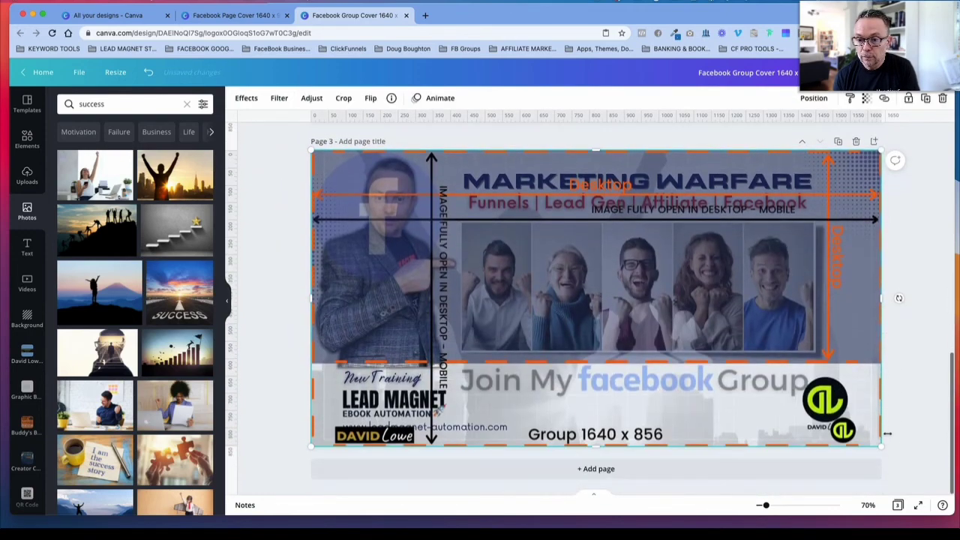
{"action": "left_click_drag", "start_coordinate": [808, 303], "coordinate": [808, 303]}
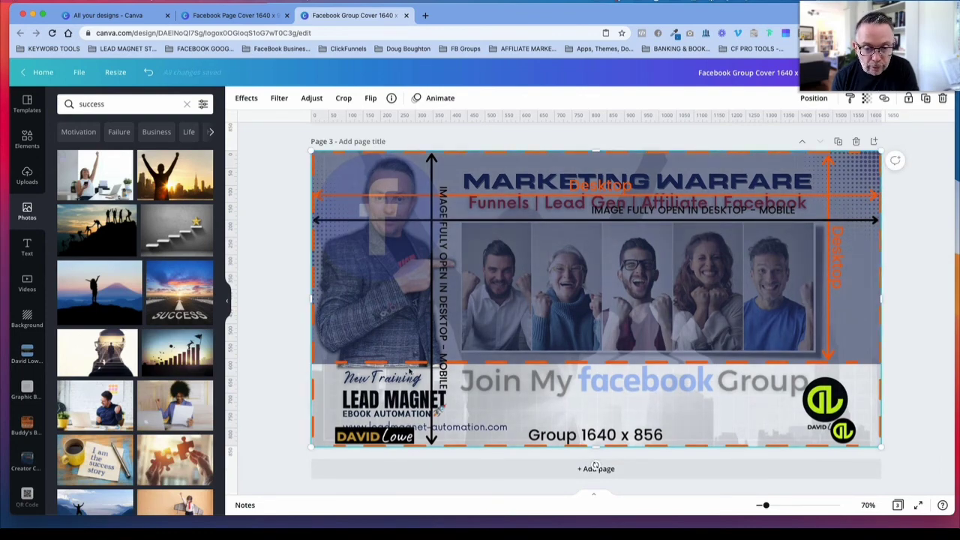
Step: Slide the guide down, nudge the pointing-man cutout slightly upward and realign the guide over page 3's cover
{"action": "left_click_drag", "start_coordinate": [538, 309], "coordinate": [537, 535]}
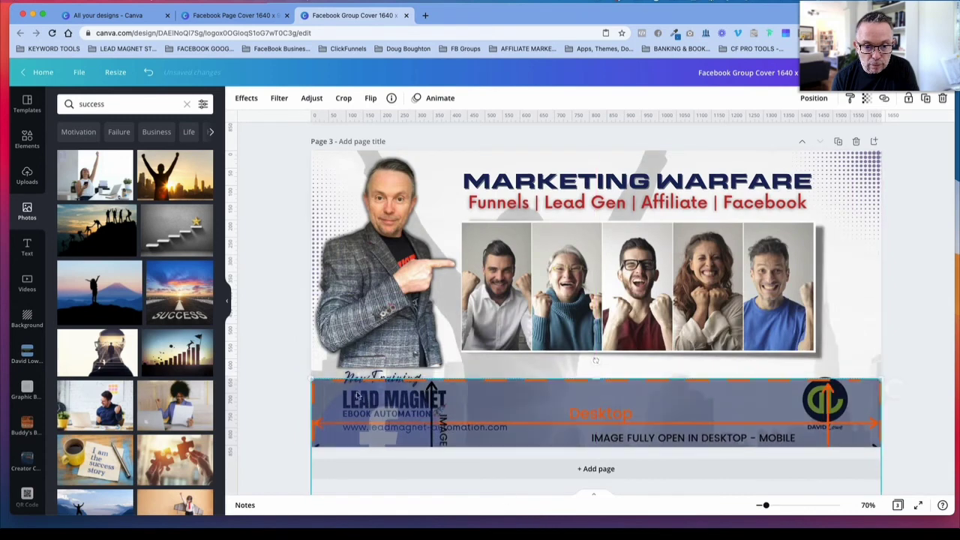
{"action": "left_click", "coordinate": [384, 345]}
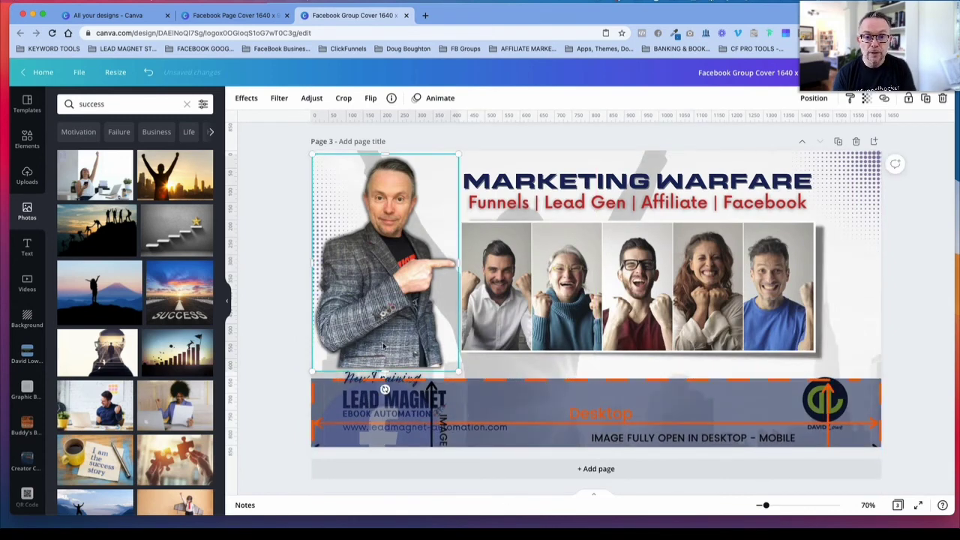
{"action": "key", "text": "Up"}
{"action": "key", "text": "Up"}
{"action": "key", "text": "Up"}
{"action": "key", "text": "Up"}
{"action": "key", "text": "Up"}
{"action": "key", "text": "Up"}
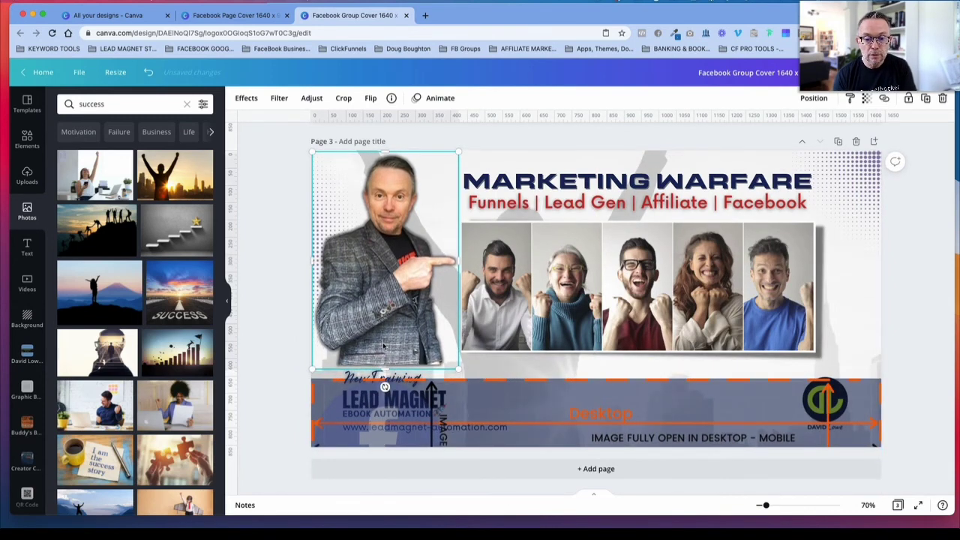
{"action": "left_click_drag", "start_coordinate": [680, 401], "coordinate": [675, 173]}
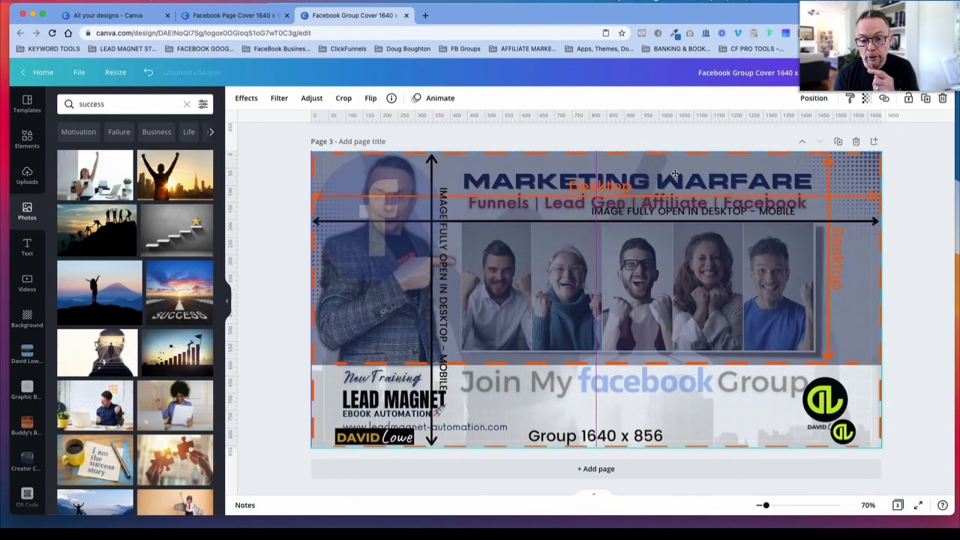
{"action": "left_click_drag", "start_coordinate": [676, 173], "coordinate": [675, 171]}
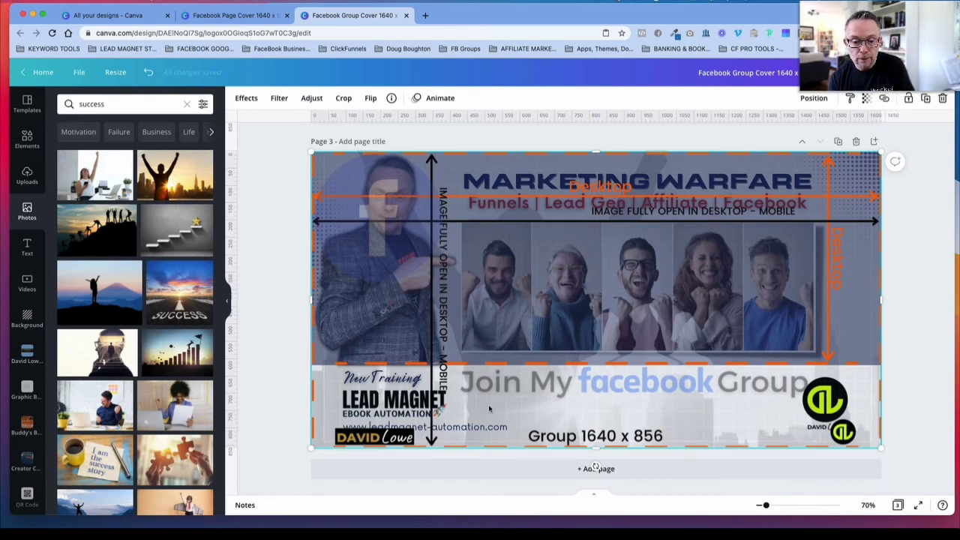
Step: Fade the safe-area guide to transparency 0 to preview the cover, and bring it back to 82
{"action": "left_click", "coordinate": [865, 98]}
{"action": "left_click_drag", "start_coordinate": [831, 128], "coordinate": [753, 131]}
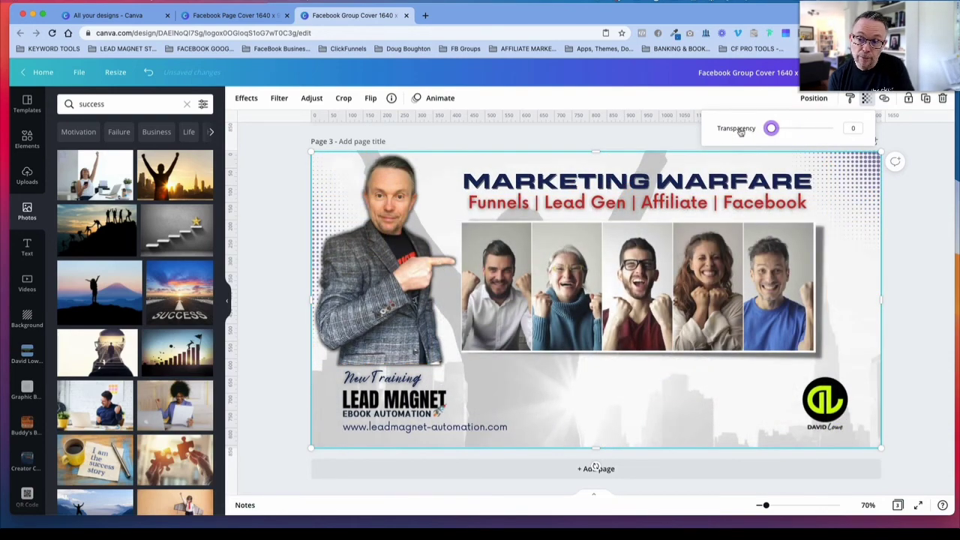
{"action": "left_click_drag", "start_coordinate": [772, 128], "coordinate": [823, 133]}
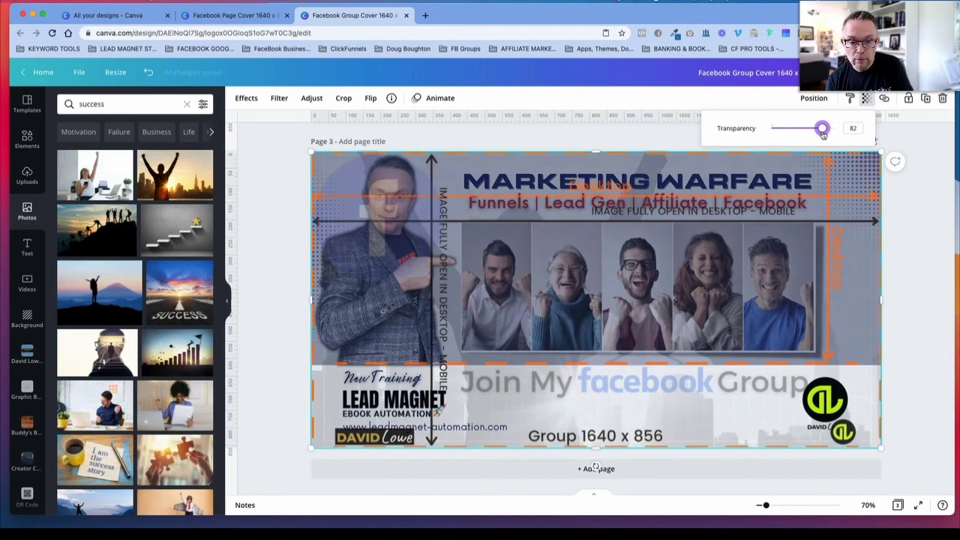
Step: Move the safe-area guide off the page 3 cover and back onto page 2
{"action": "scroll", "coordinate": [853, 235], "scroll_direction": "up", "scroll_amount": 5}
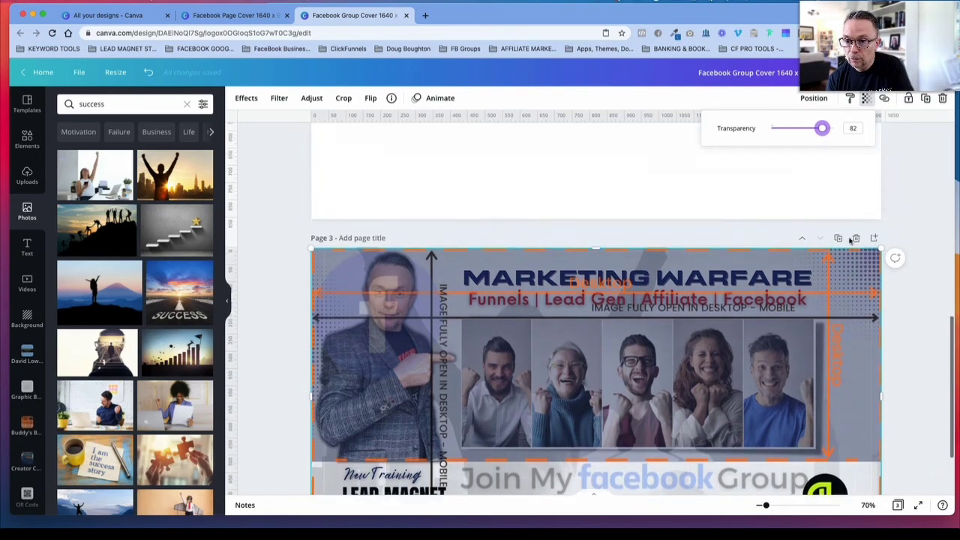
{"action": "left_click_drag", "start_coordinate": [846, 386], "coordinate": [851, 97]}
{"action": "scroll", "coordinate": [930, 231], "scroll_direction": "down", "scroll_amount": 4}
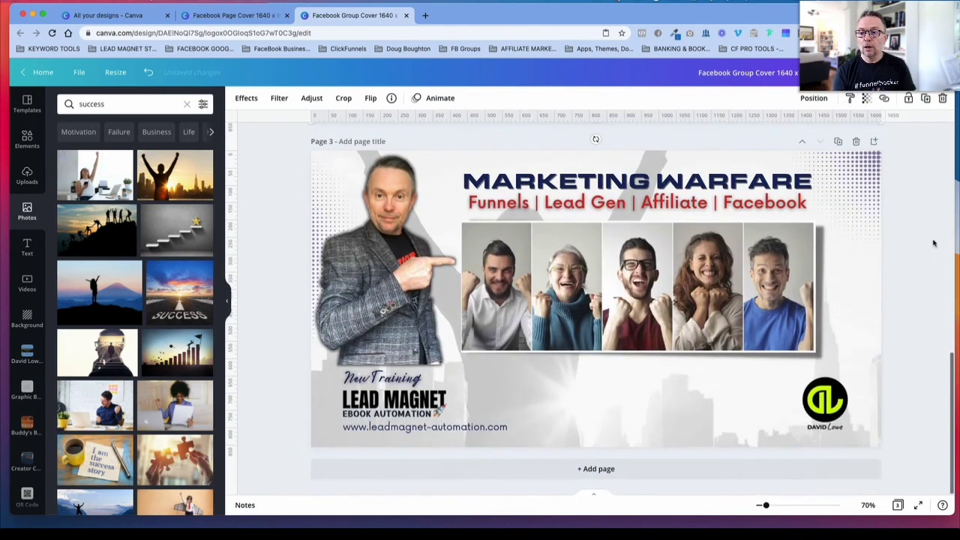
Step: Download only page 3 of the group cover design as a PNG at size 1 and dismiss the saved-design message
{"action": "left_click", "coordinate": [907, 73]}
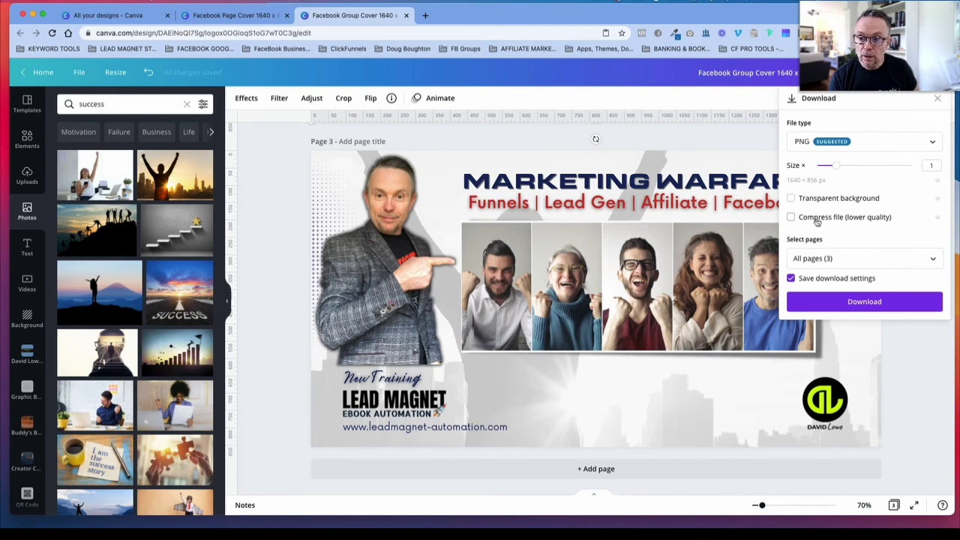
{"action": "left_click", "coordinate": [793, 259]}
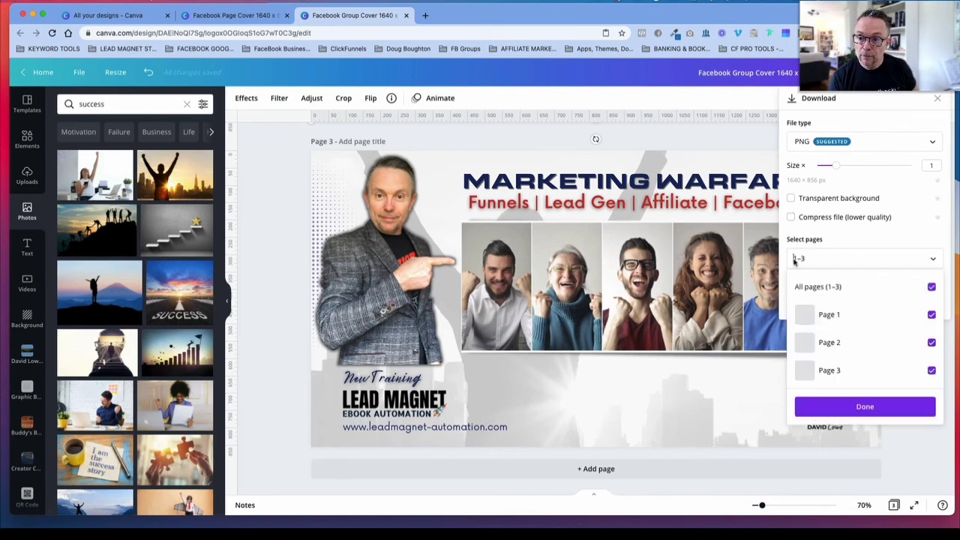
{"action": "left_click", "coordinate": [932, 287]}
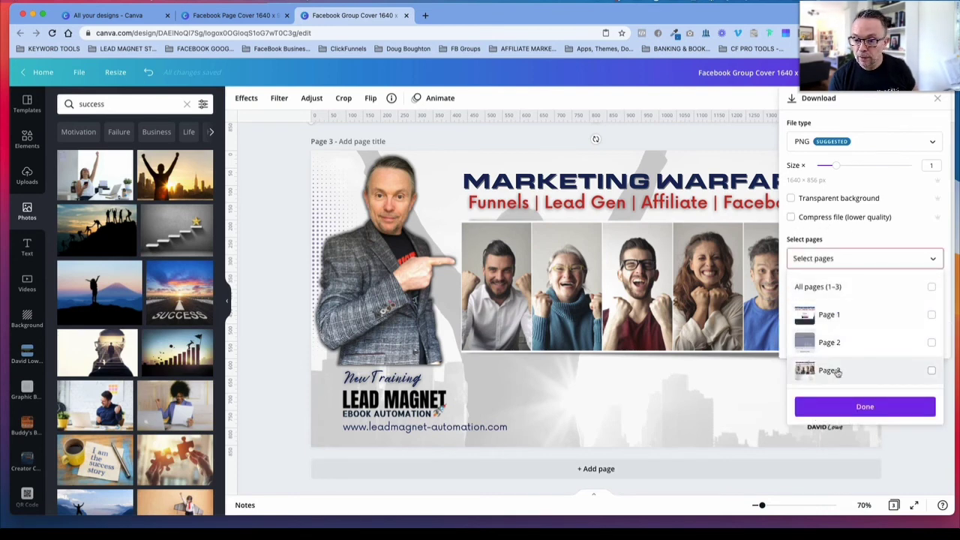
{"action": "left_click", "coordinate": [930, 371]}
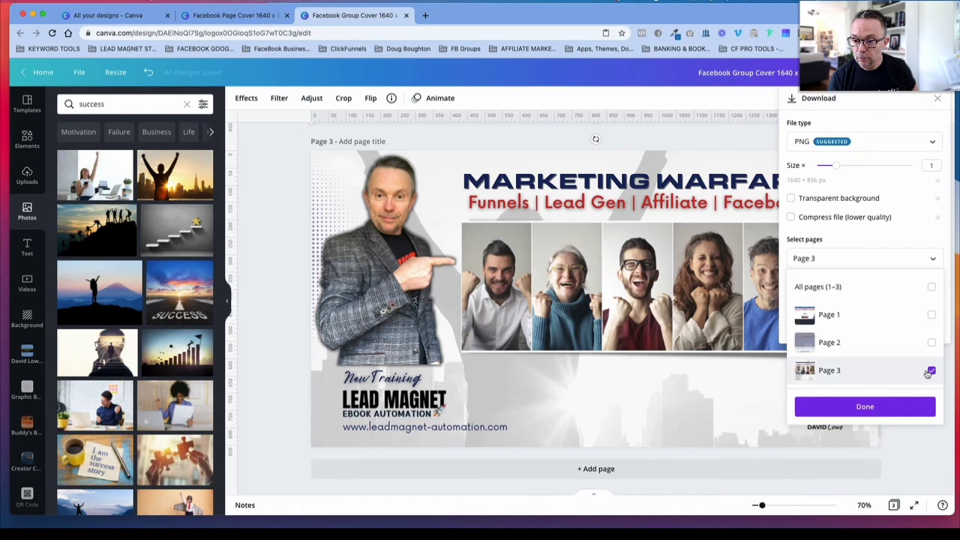
{"action": "left_click", "coordinate": [865, 408]}
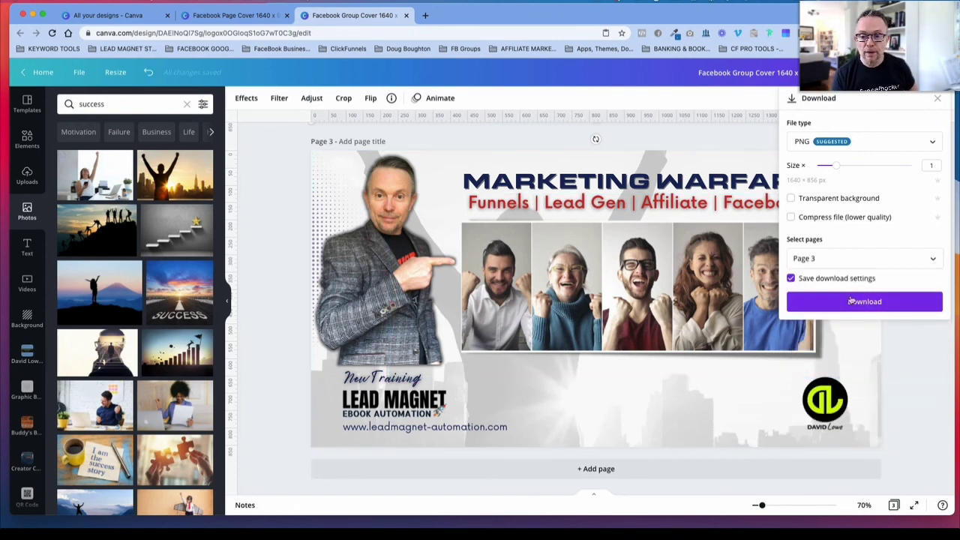
{"action": "left_click", "coordinate": [854, 306]}
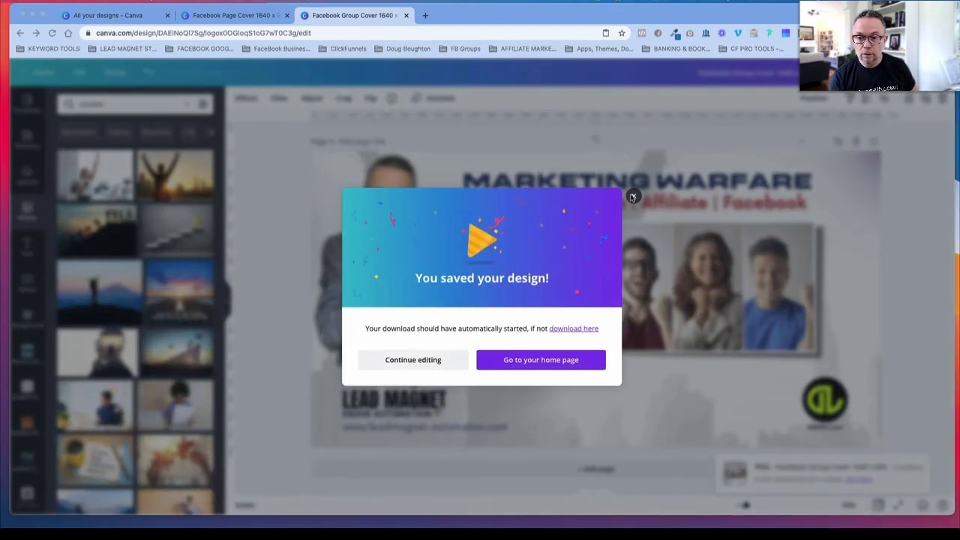
{"action": "left_click", "coordinate": [633, 197]}
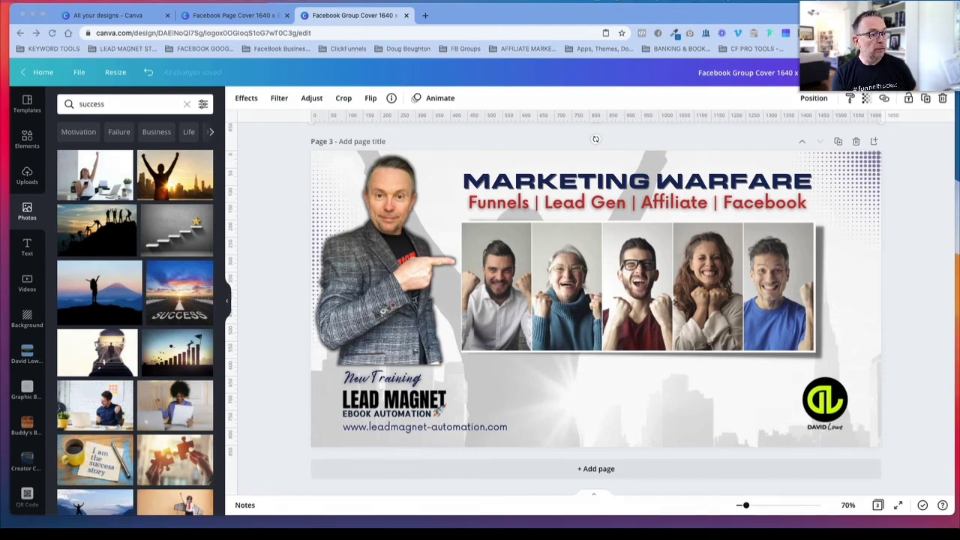
Step: Check the downloaded Facebook Group Cover 1640 x 856 (1).png in the image viewer, repositioning and enlarging its window to fit the whole cover
{"action": "left_click_drag", "start_coordinate": [369, 62], "coordinate": [426, 77]}
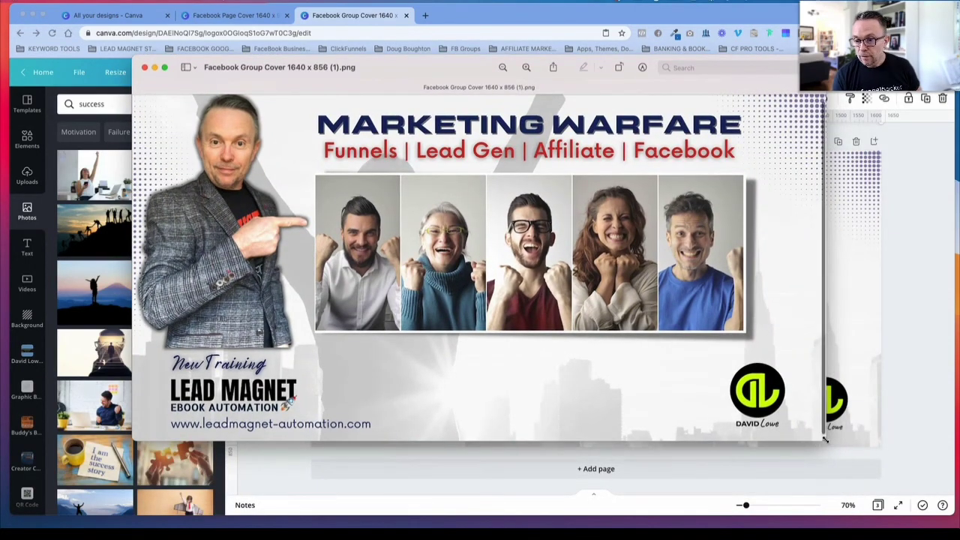
{"action": "left_click_drag", "start_coordinate": [826, 441], "coordinate": [897, 487]}
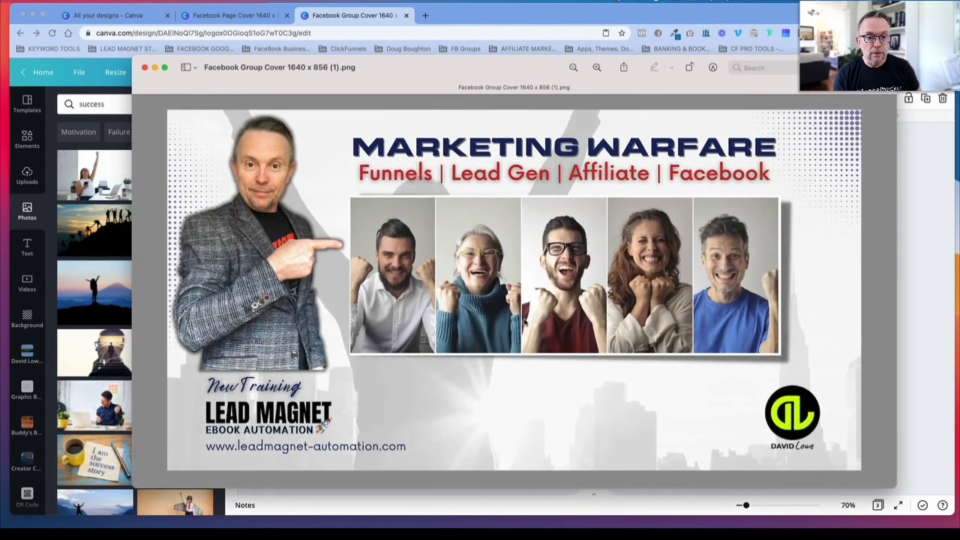